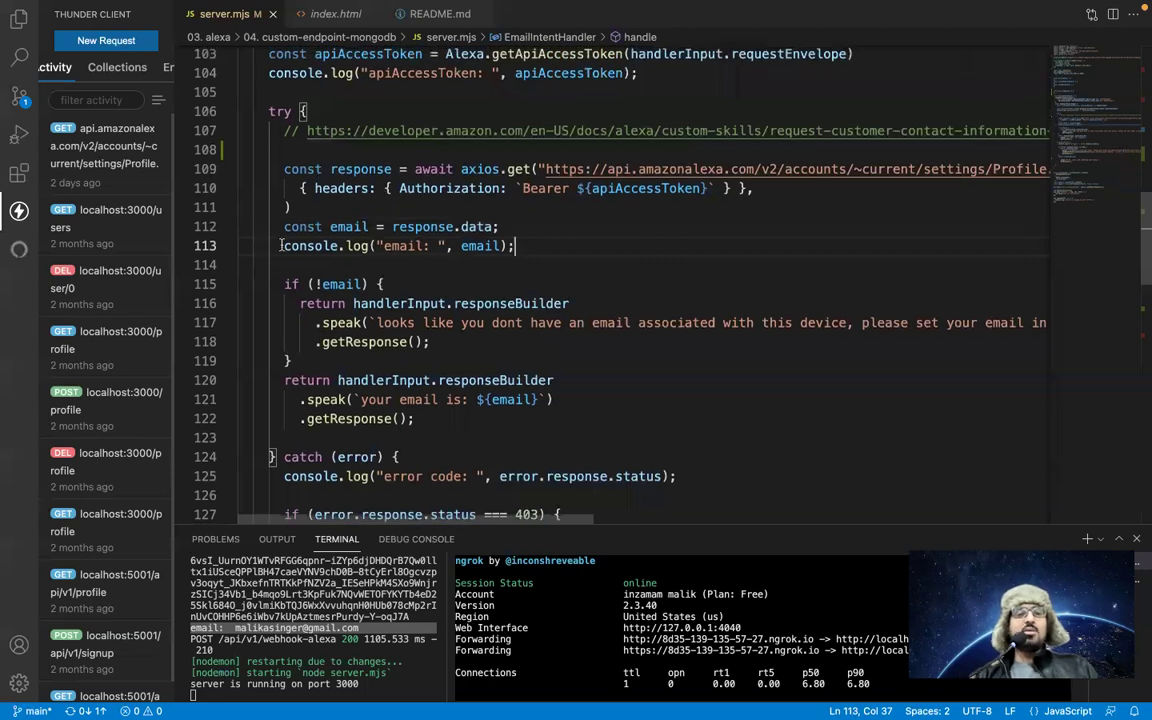
Review the email request and the catch block's 403 status check in EmailIntentHandler of server.mjs.
left_click_drag(240, 132, 318, 170)
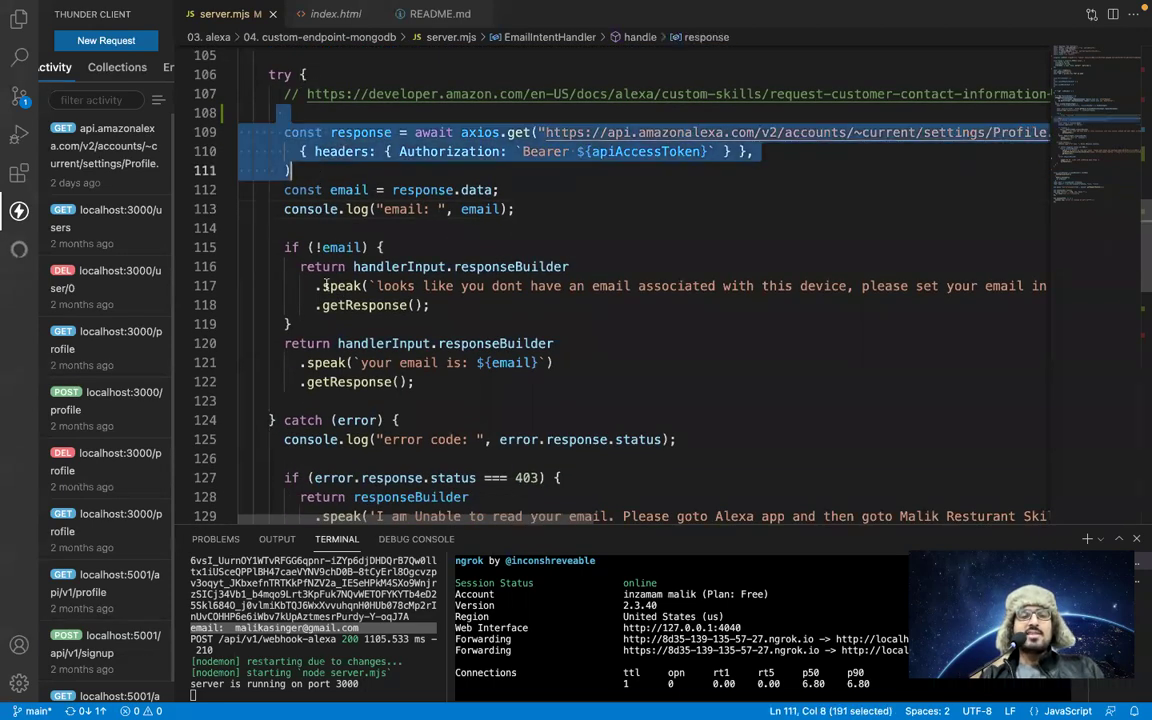
scroll(466, 315, "down", 3)
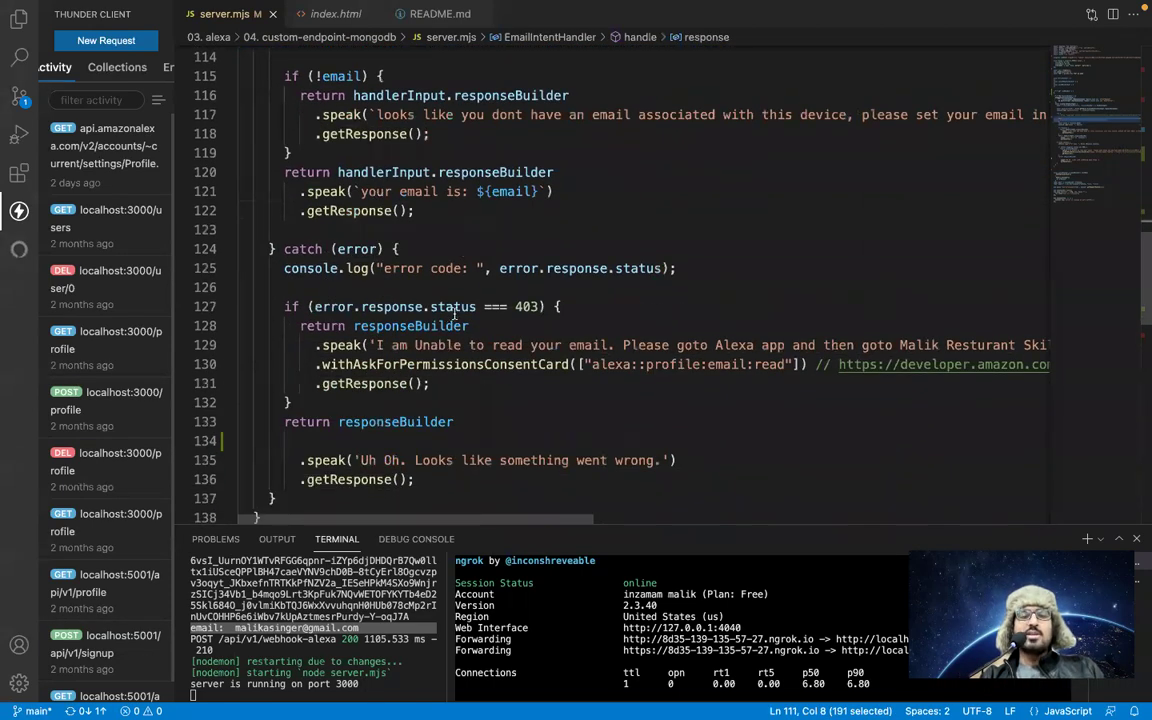
triple_click(441, 307)
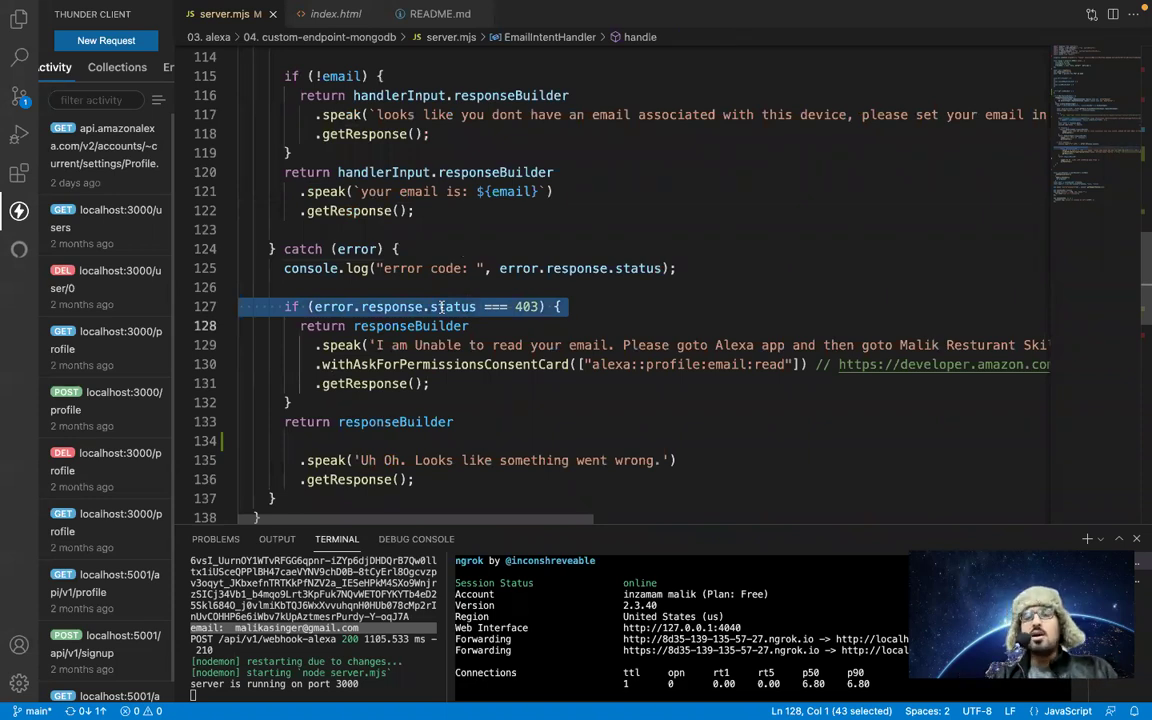
left_click(299, 270)
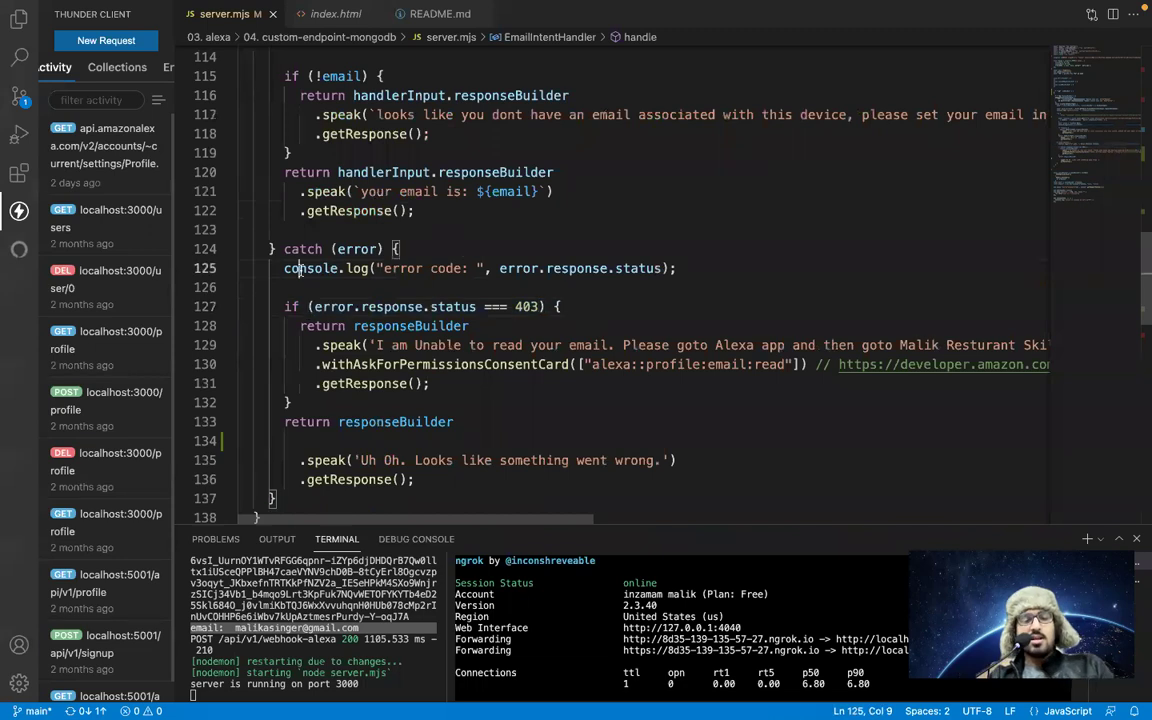
Switch to the Alexa simulator in the browser, resend "ask malik restaurant to show my email", and hide the Skill I/O view.
key("ctrl+Left")
key("ctrl+Right")
key("ctrl+Right")
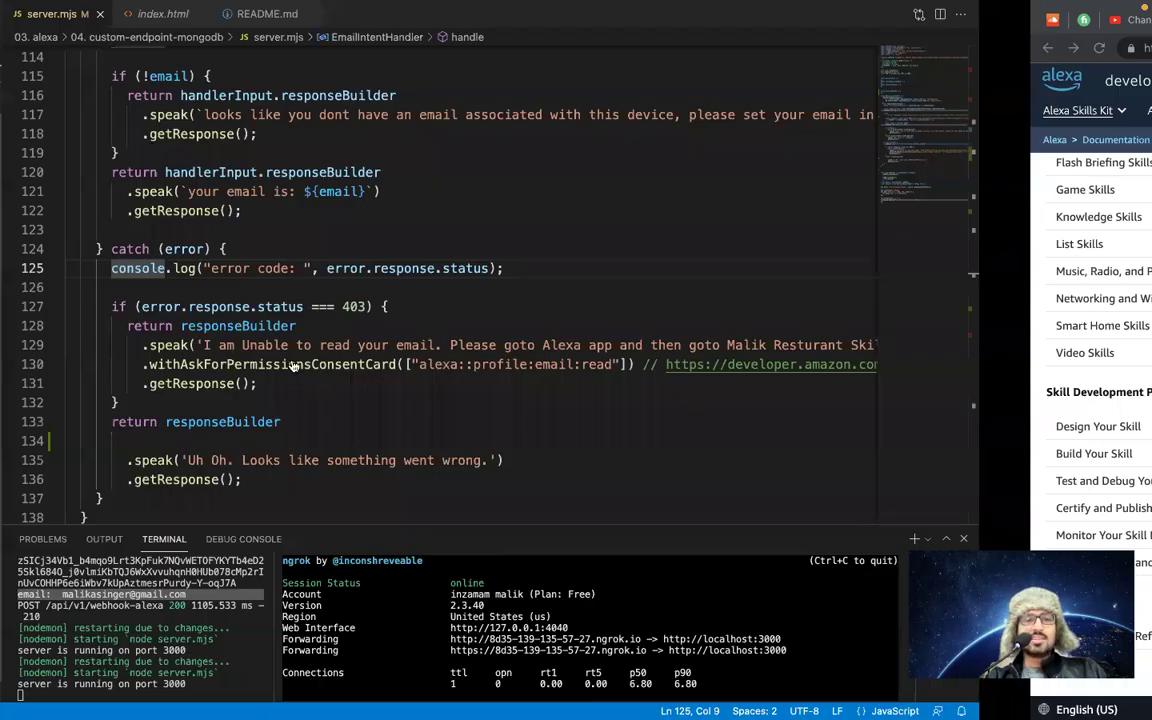
left_click(605, 20)
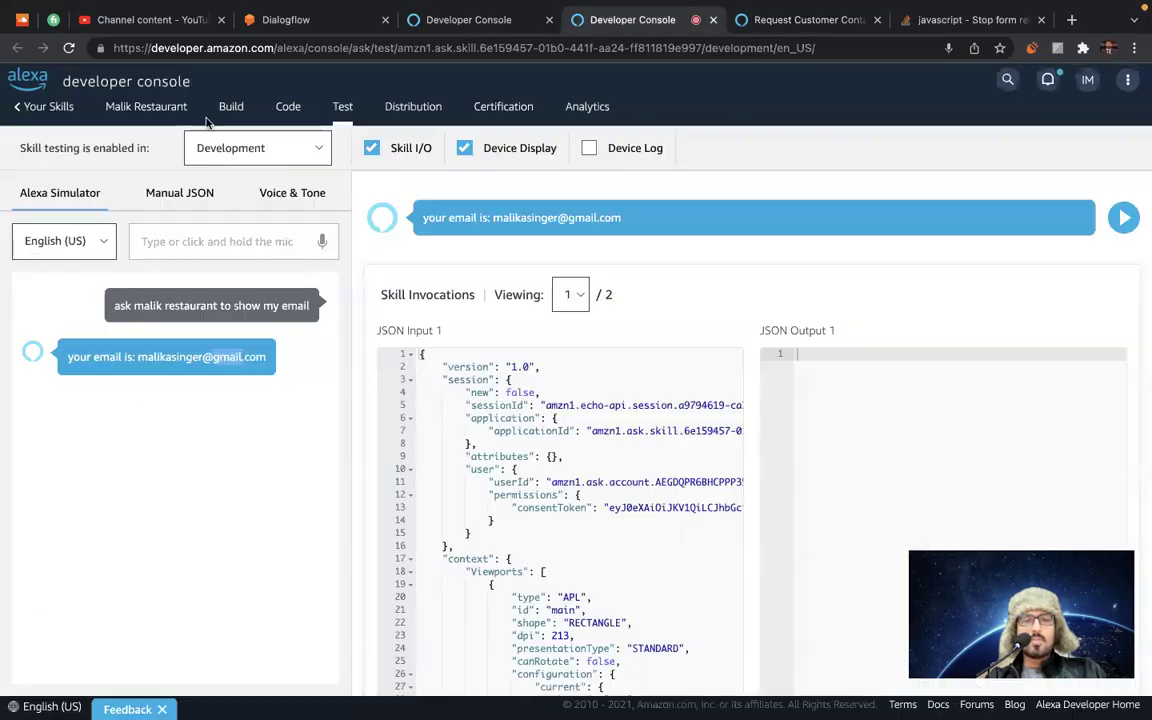
left_click(168, 236)
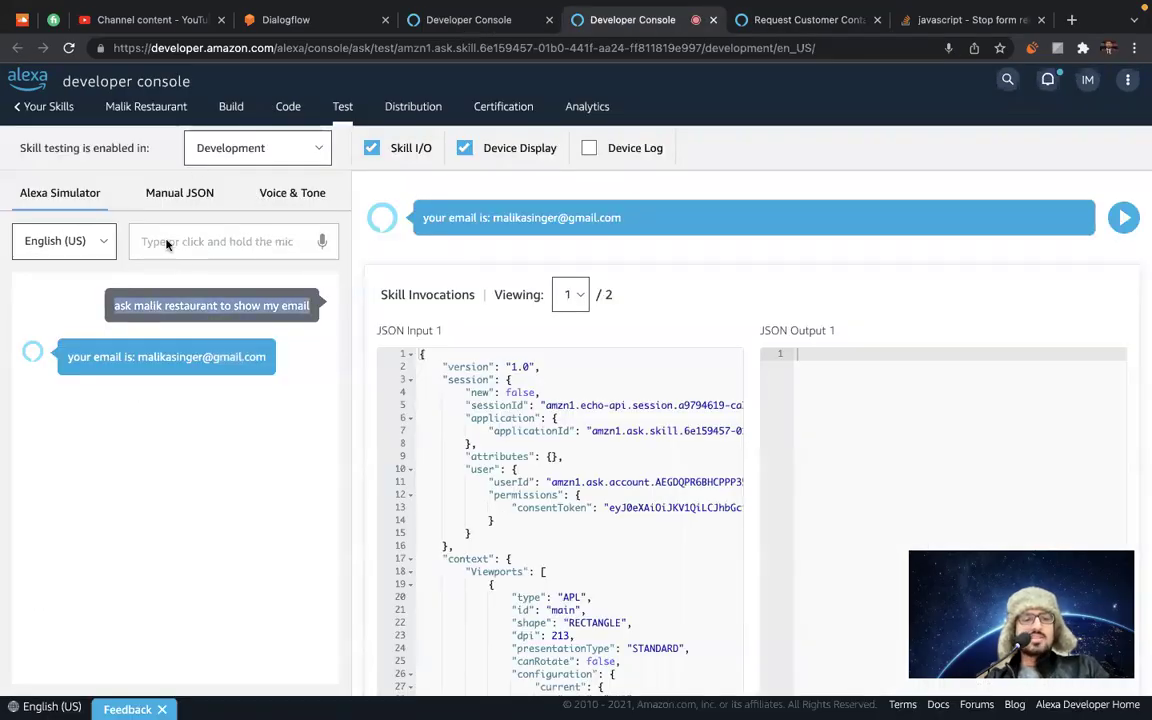
key("Up")
key("Return")
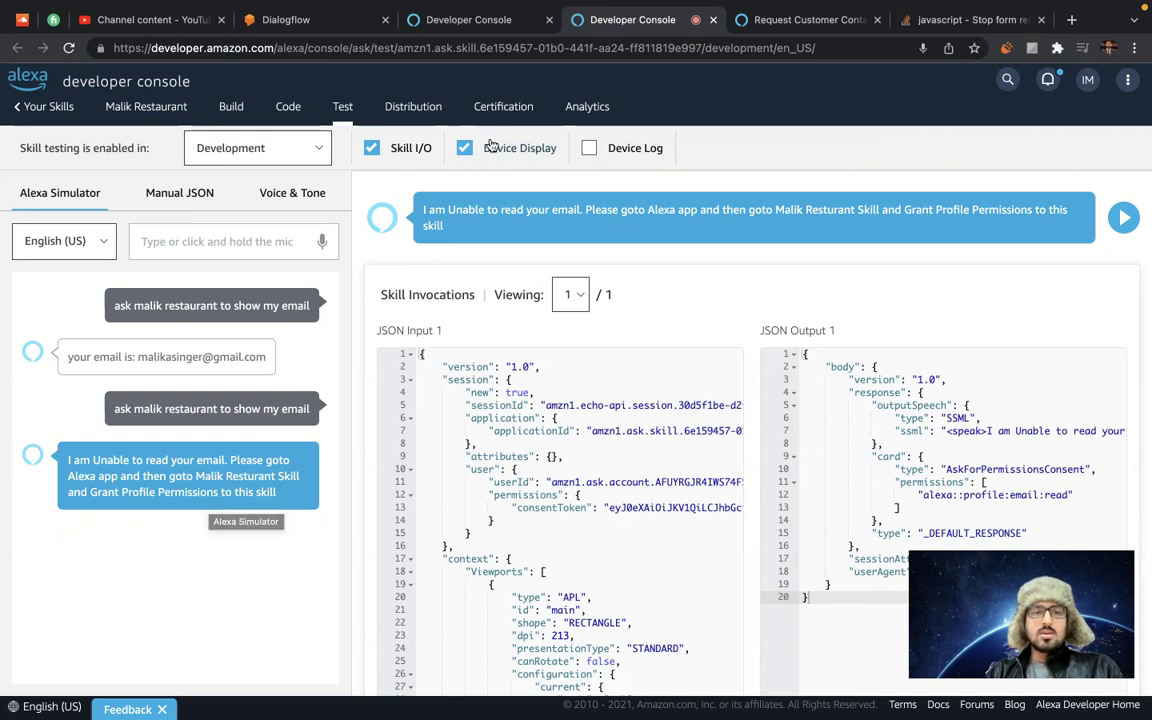
left_click(388, 152)
scroll(500, 400, "down", 1)
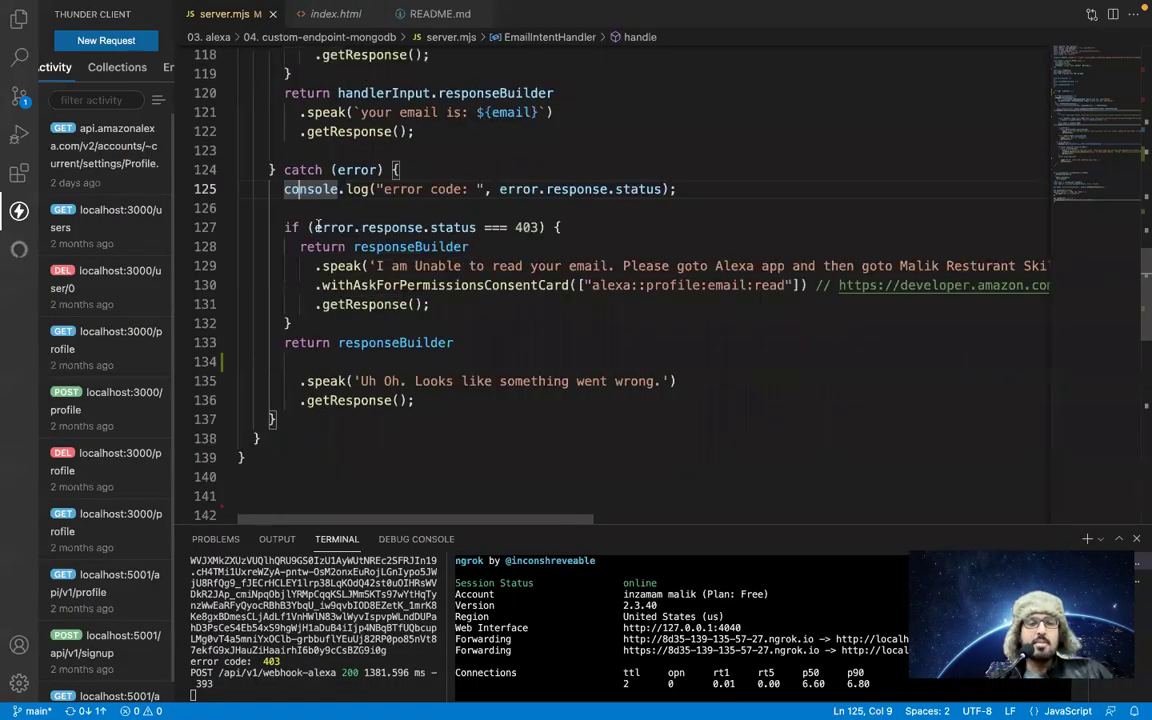
Switch to the code editor and examine the 403 condition and the full spoken message asking for profile permissions.
left_click_drag(315, 227, 540, 227)
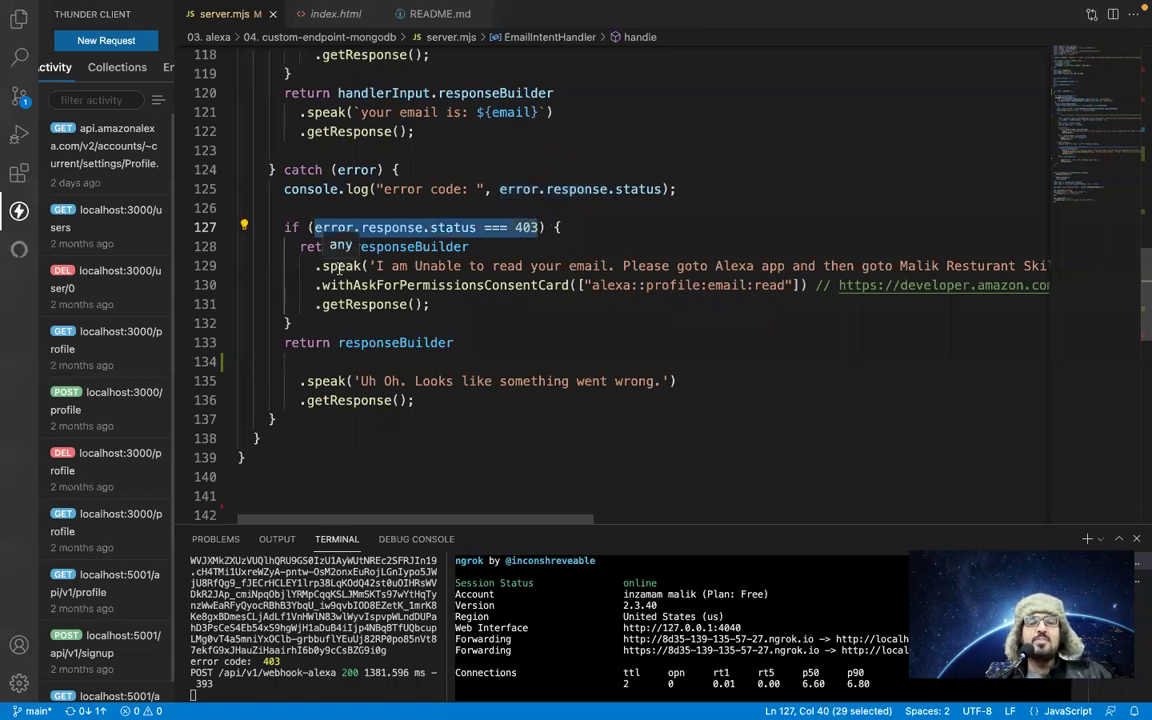
double_click(342, 266)
left_click_drag(374, 266, 668, 266)
left_click(703, 265)
scroll(730, 264, "right", 4)
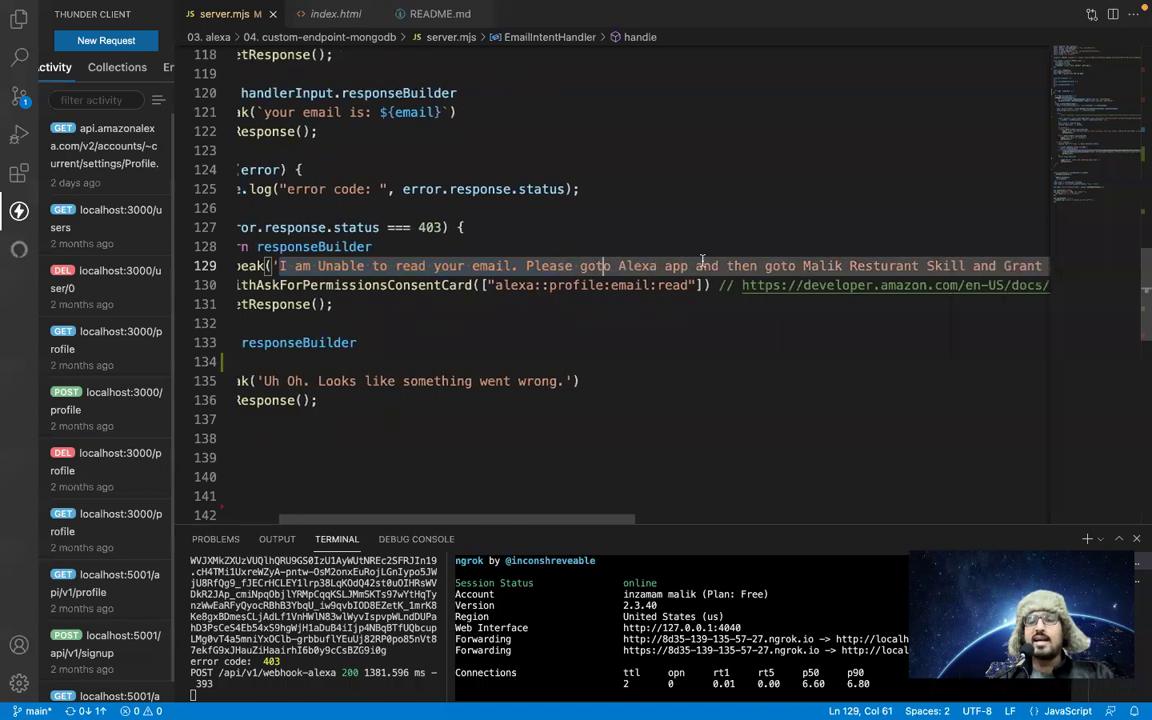
scroll(740, 266, "right", 3)
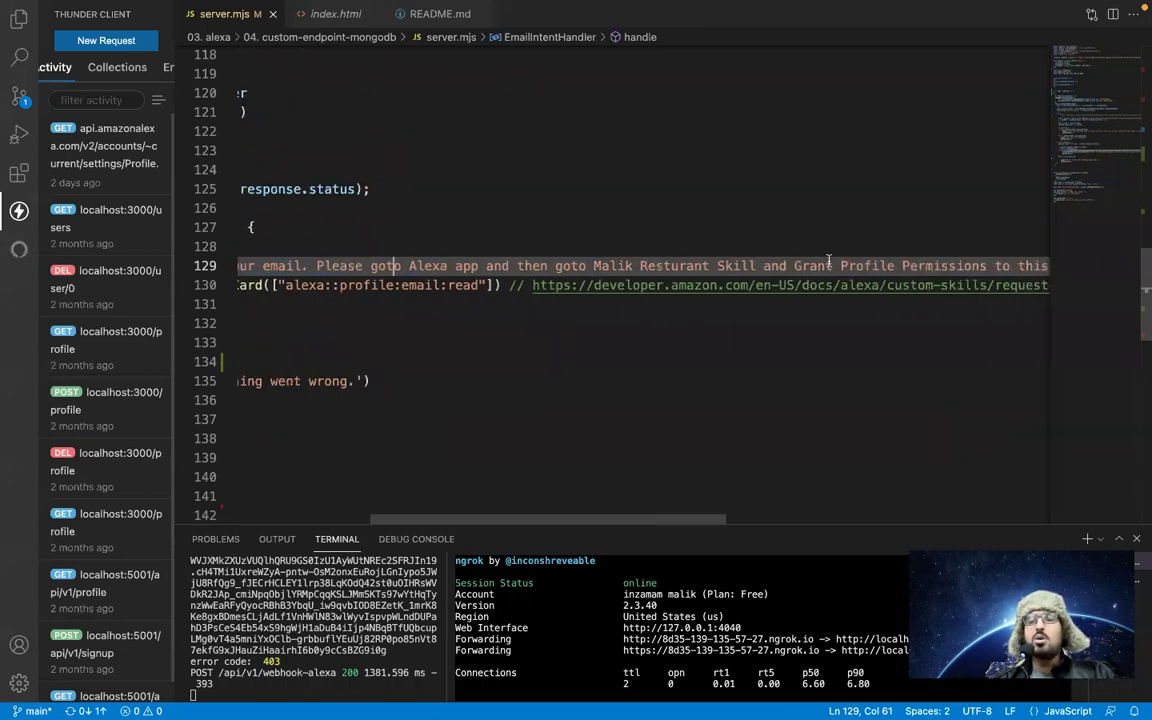
double_click(718, 266)
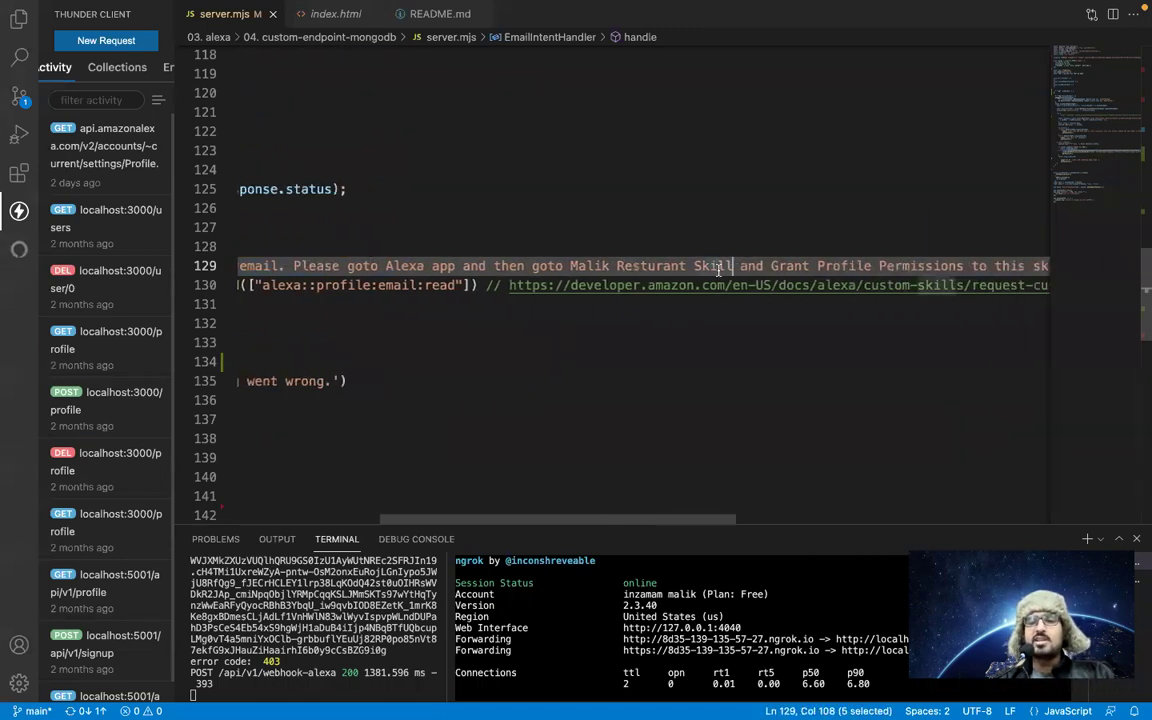
double_click(920, 266)
scroll(922, 264, "right", 3)
scroll(922, 264, "left", 8)
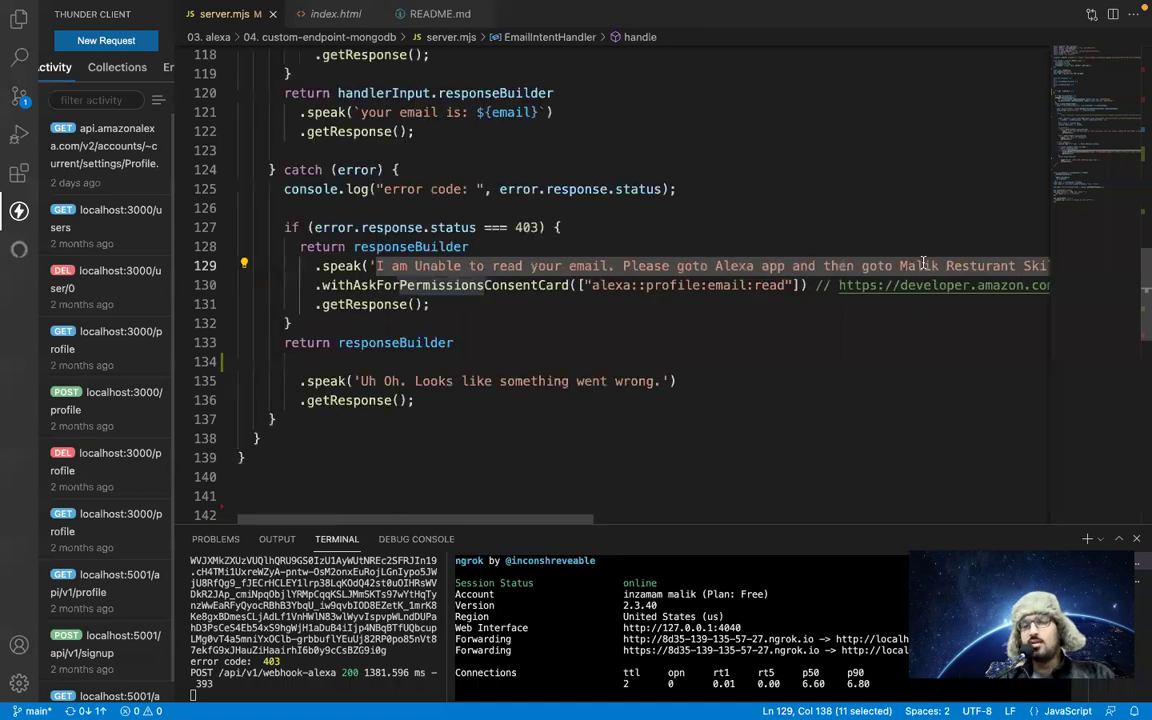
key("Up")
key("Up")
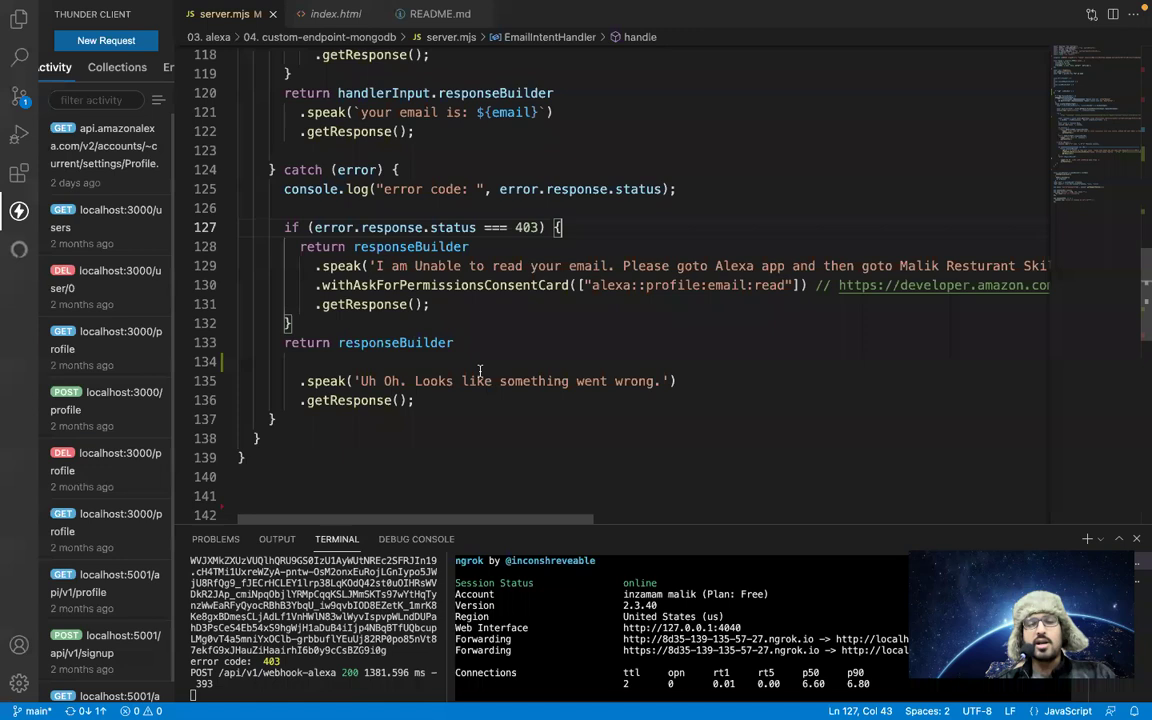
Examine the withAskForPermissionsConsentCard call and its "alexa::profile:email:read" argument in the 403 branch.
double_click(343, 285)
left_click(346, 285)
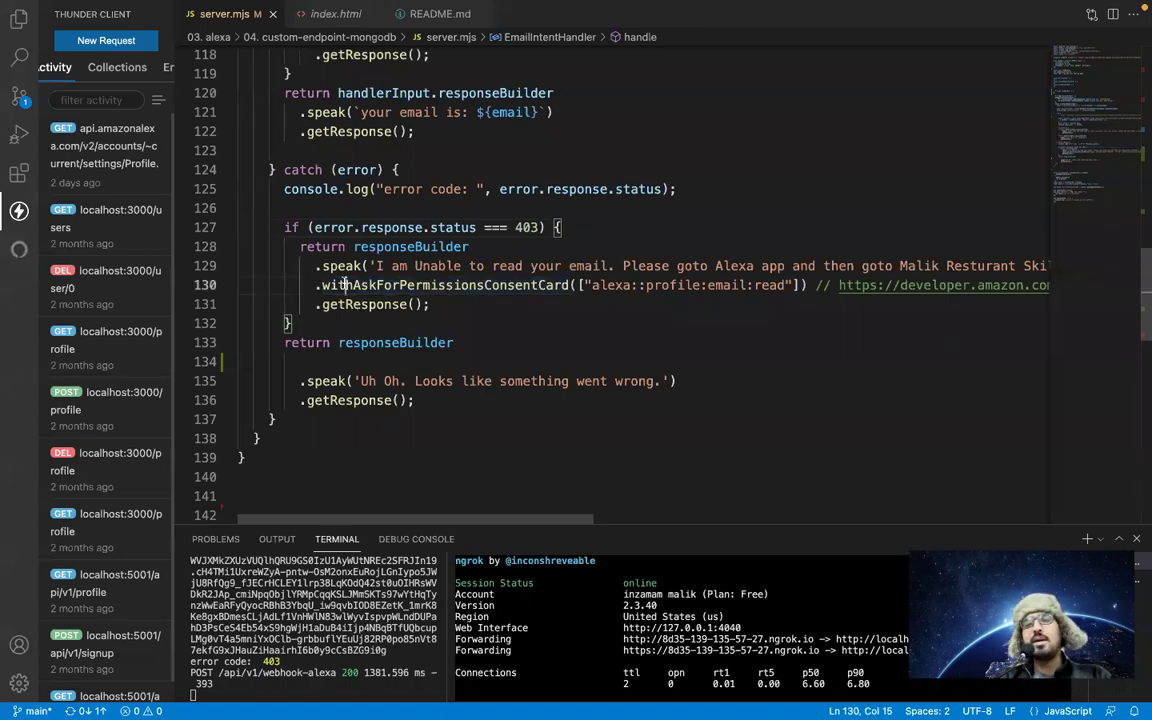
double_click(346, 285)
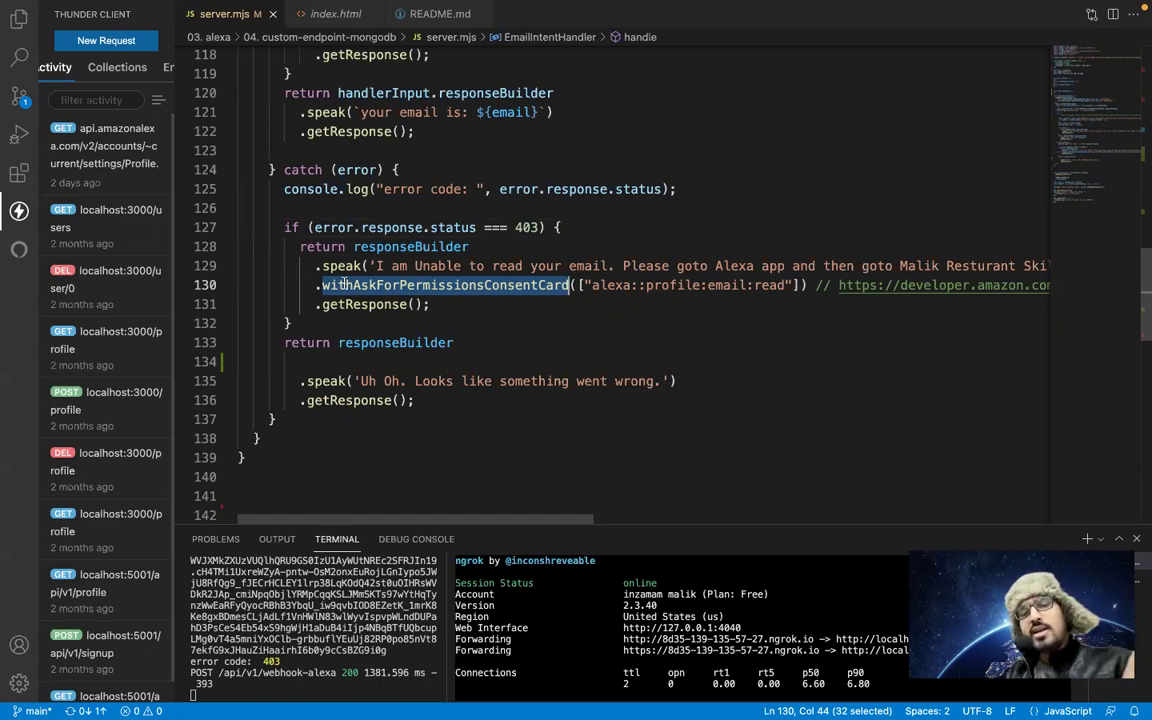
left_click(531, 321)
left_click_drag(592, 286, 786, 287)
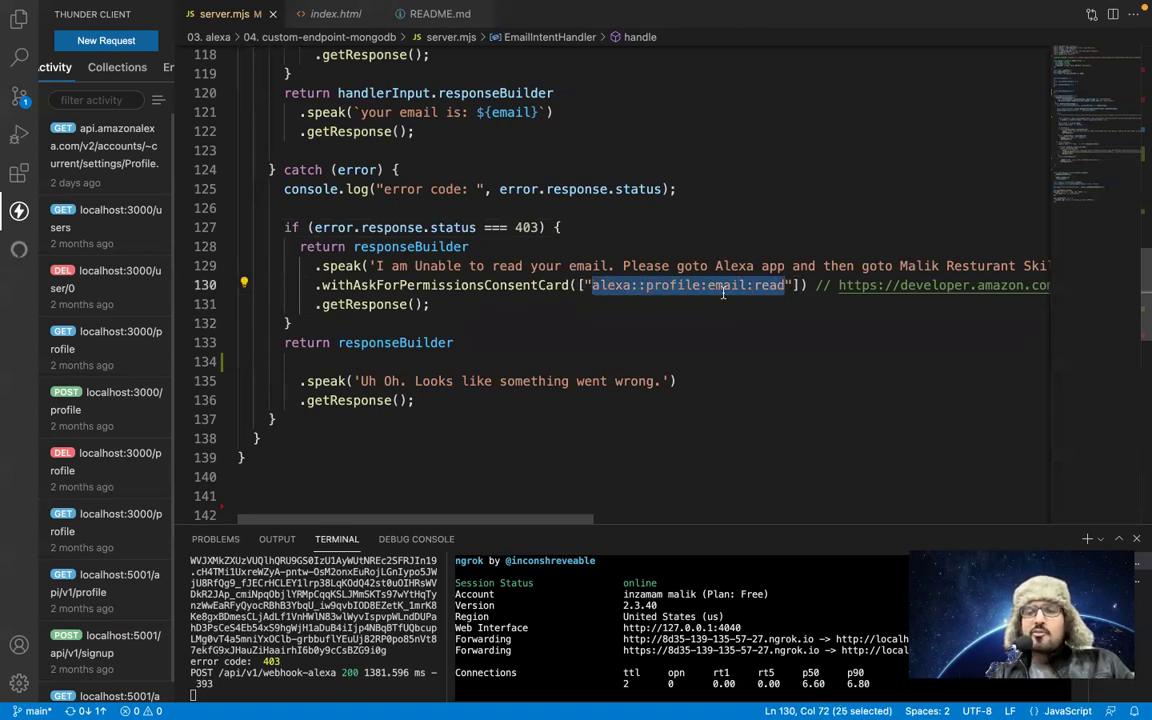
left_click_drag(592, 286, 743, 287)
left_click(652, 305)
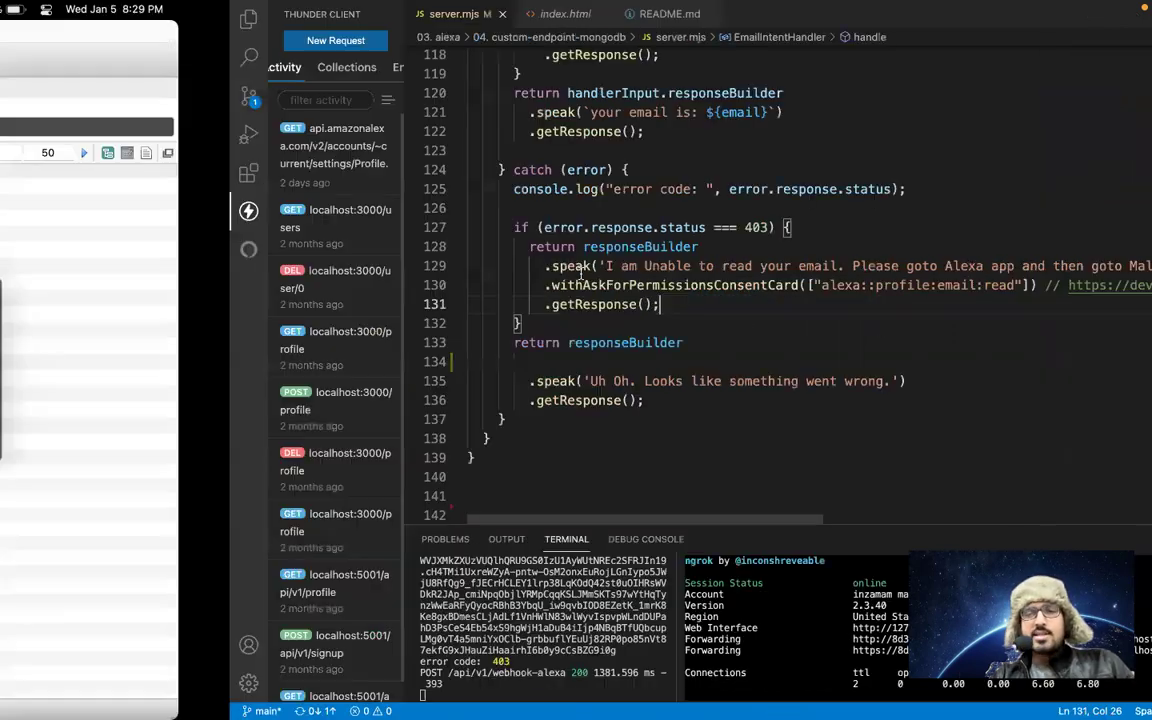
Switch to the contact information documentation in the browser and find the email address value in the permissions card table.
key("super+Tab")
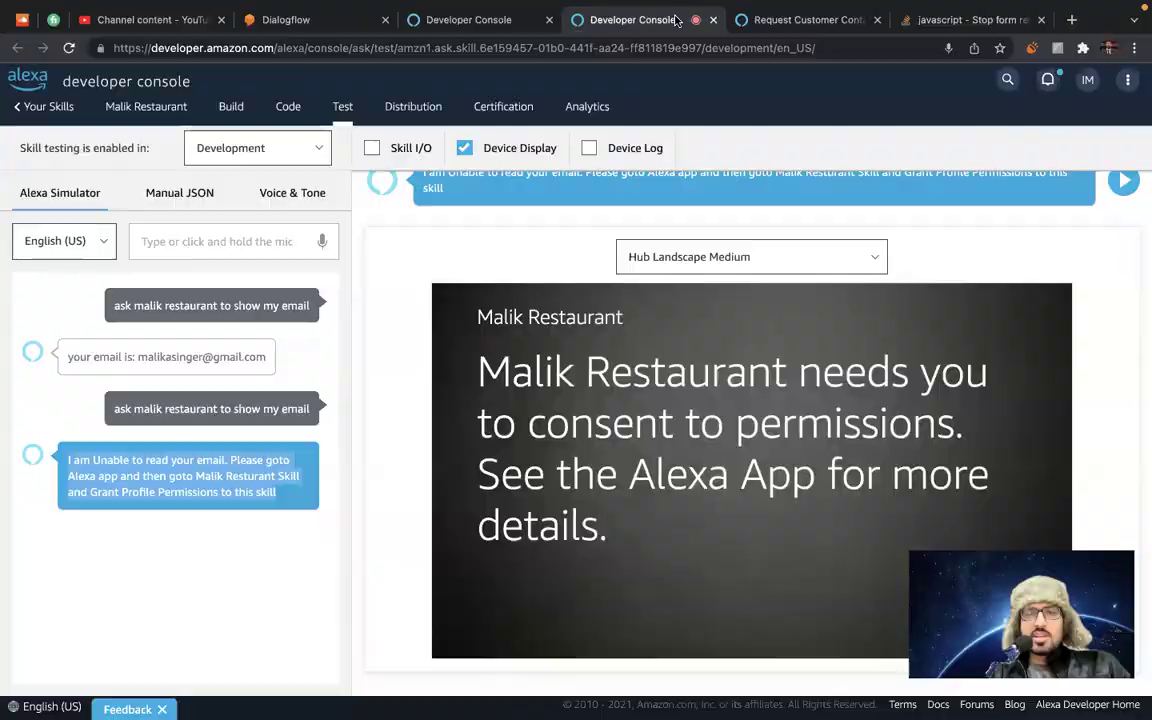
left_click(773, 28)
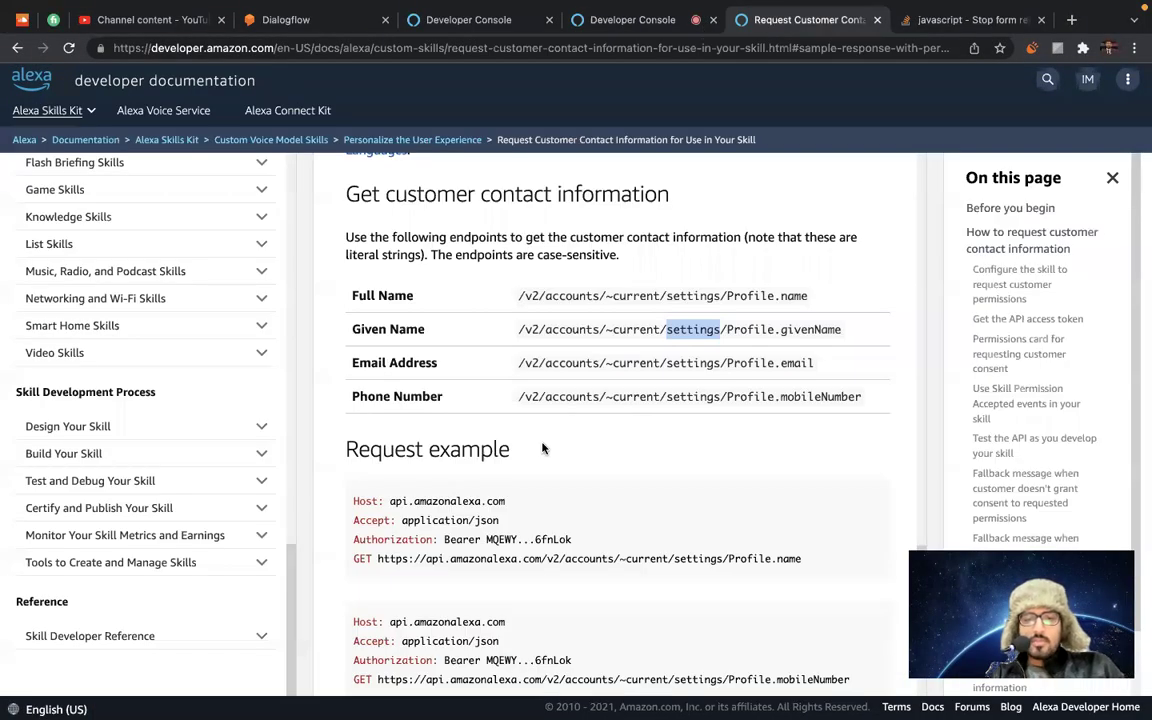
scroll(542, 448, "down", 8)
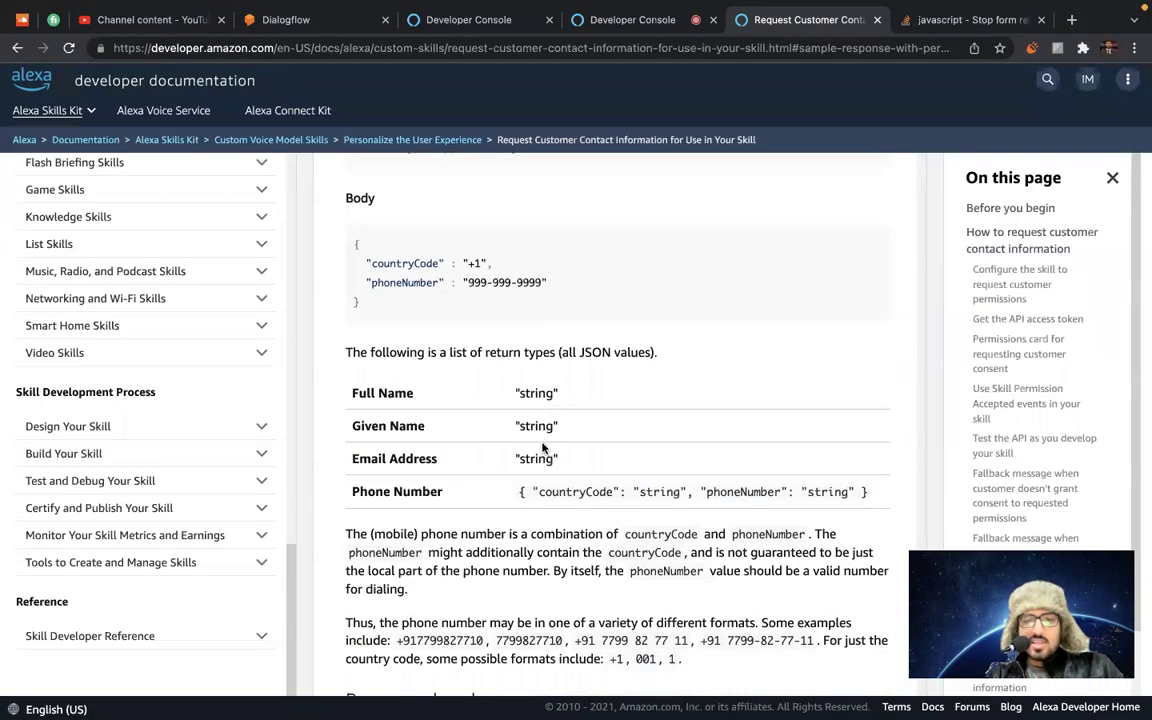
scroll(542, 443, "down", 3)
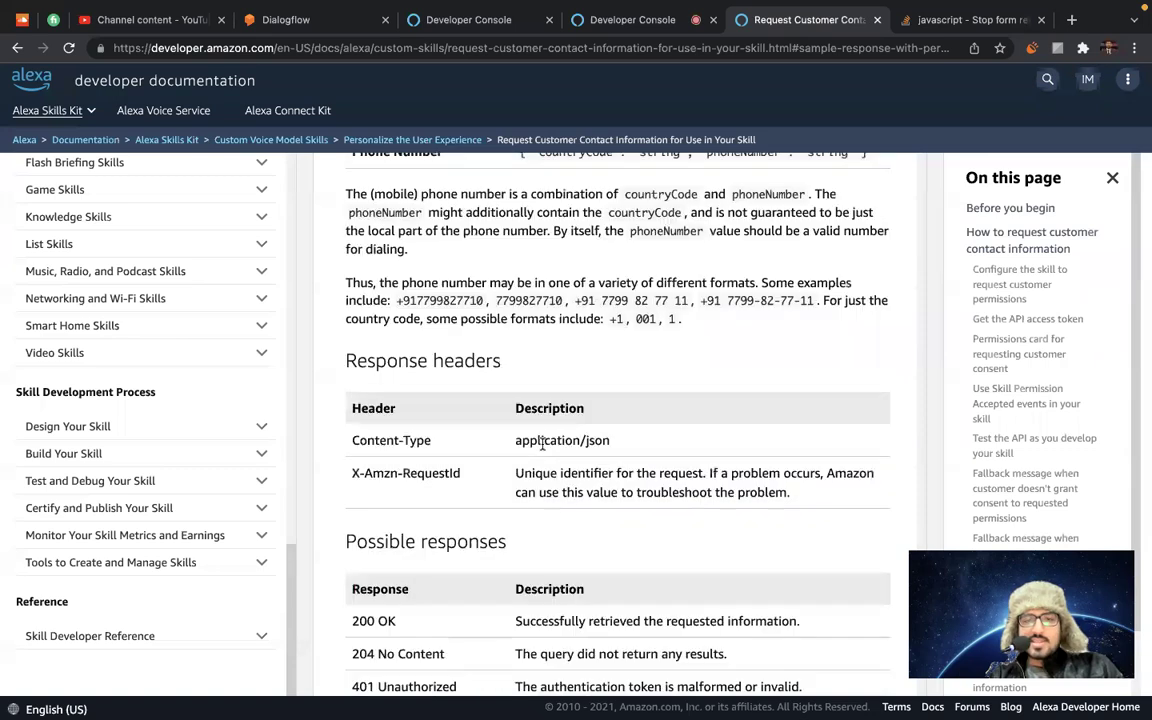
scroll(542, 443, "down", 5)
scroll(542, 448, "up", 3)
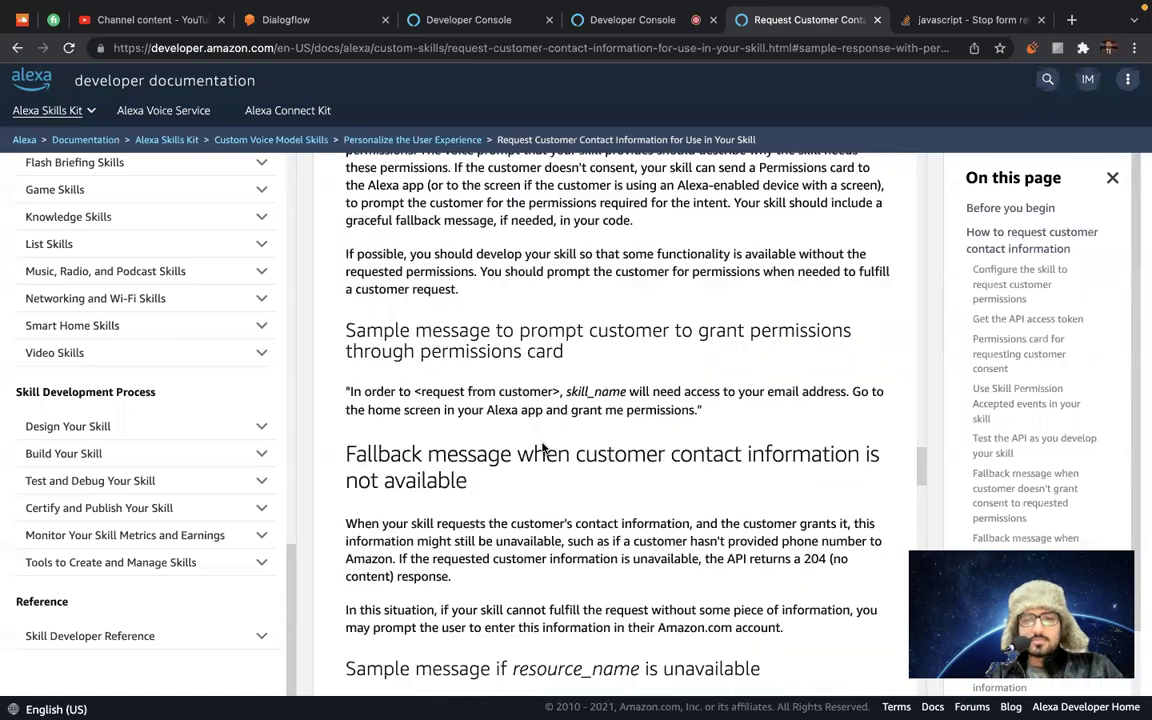
scroll(542, 448, "up", 10)
left_click_drag(519, 334, 795, 437)
left_click(795, 437)
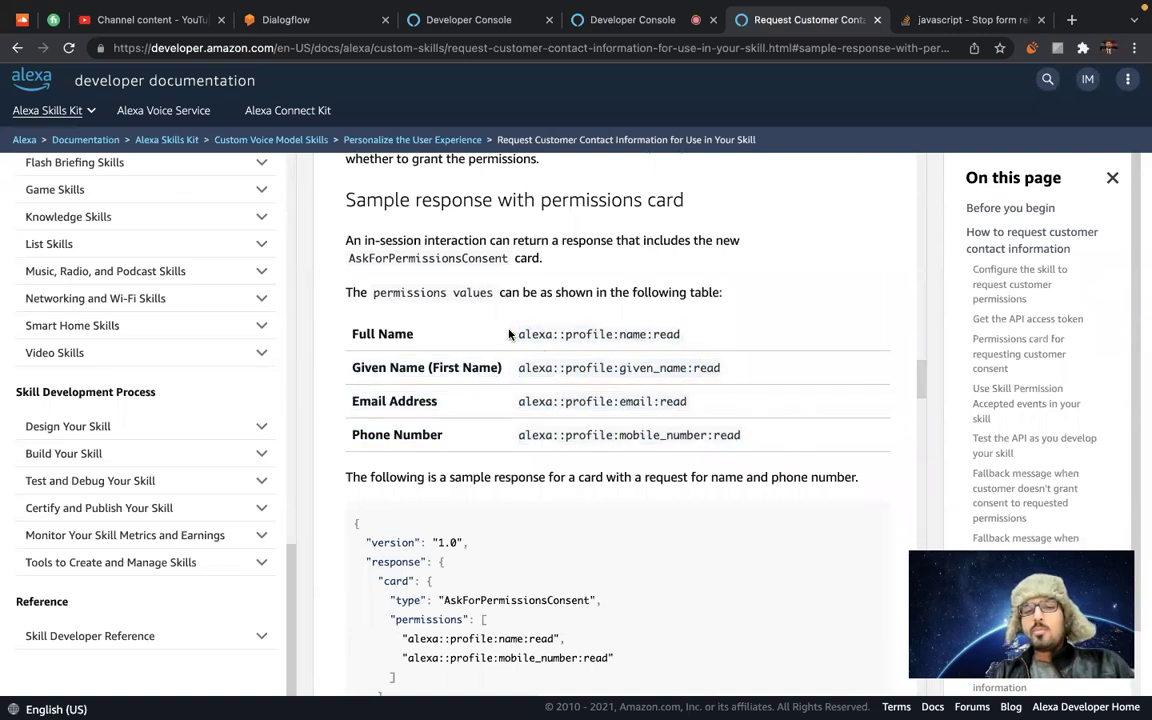
left_click_drag(518, 401, 730, 406)
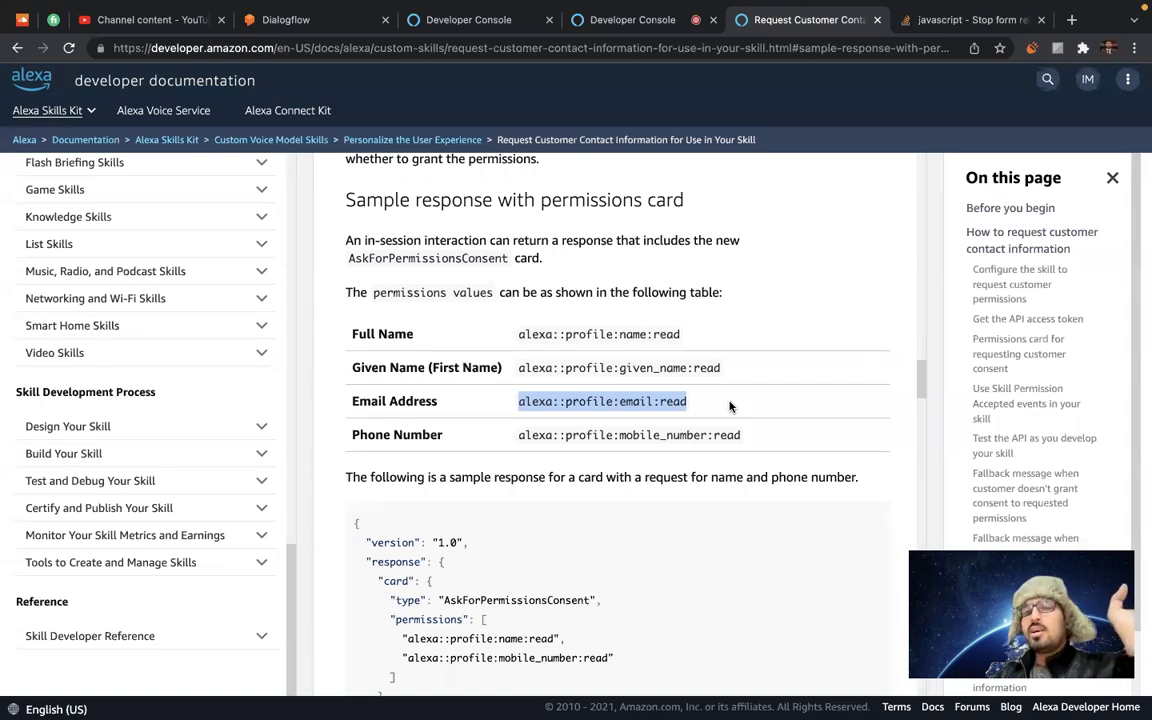
Compare the consent card's permission string in server.mjs with the documented value, and return to the Alexa test console in the browser.
key("ctrl+Left")
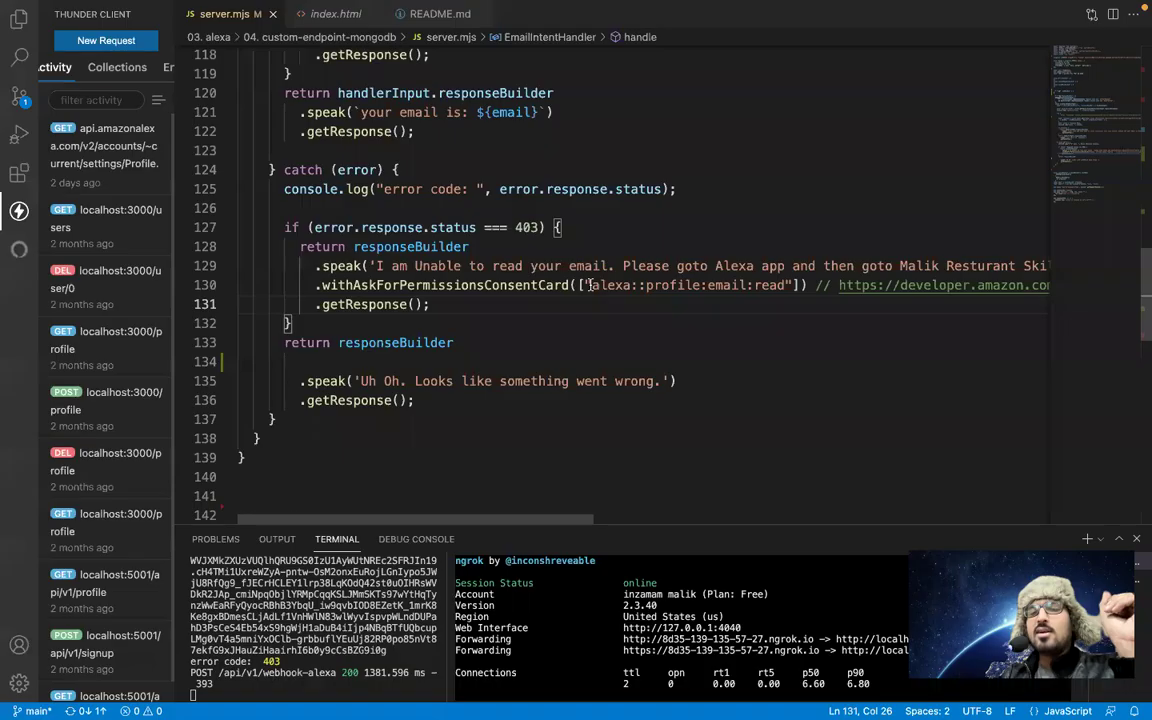
left_click_drag(590, 285, 790, 287)
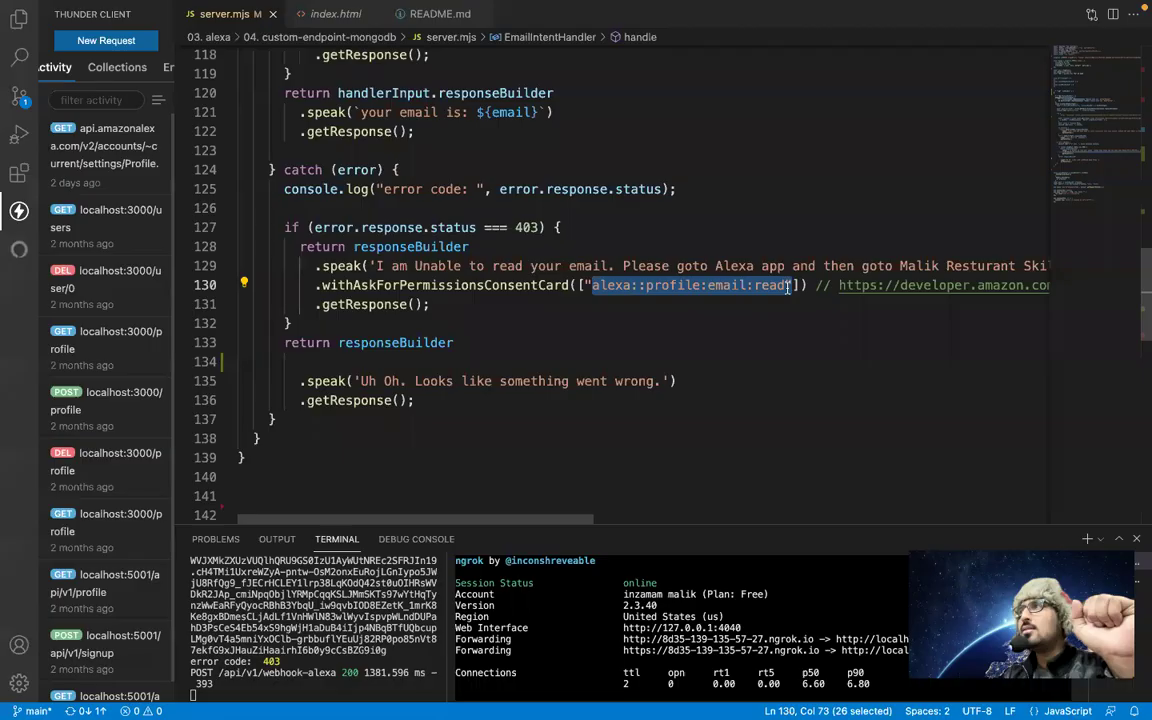
key("super+Tab")
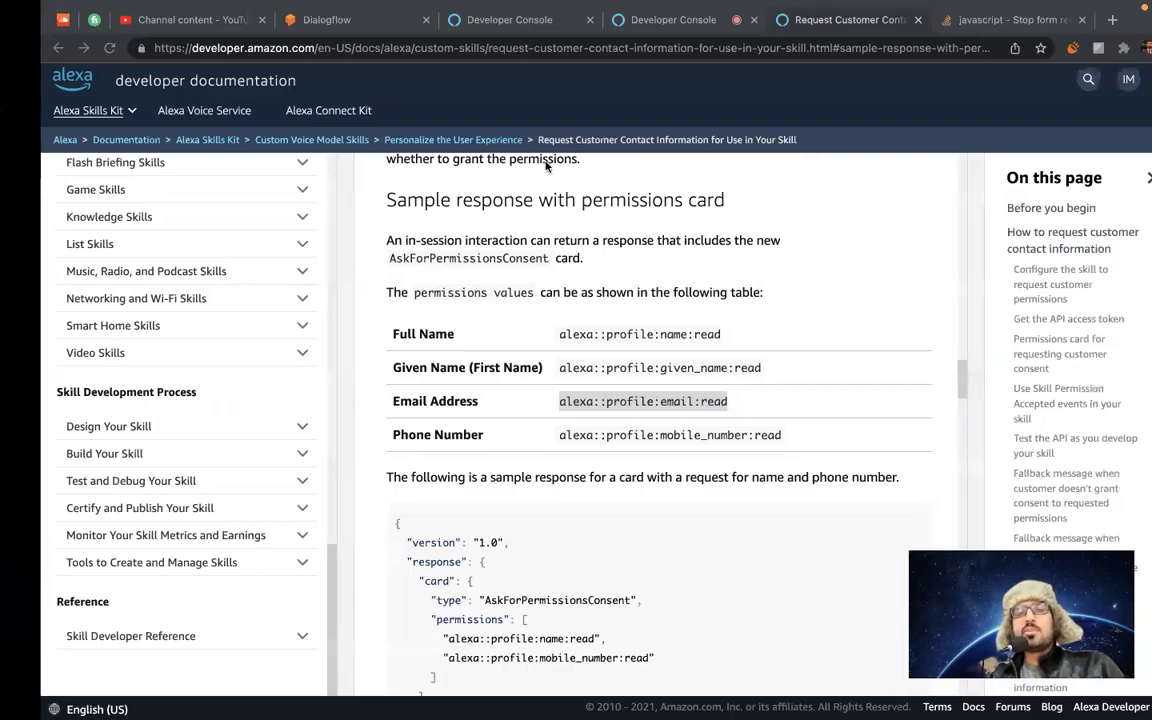
left_click(635, 30)
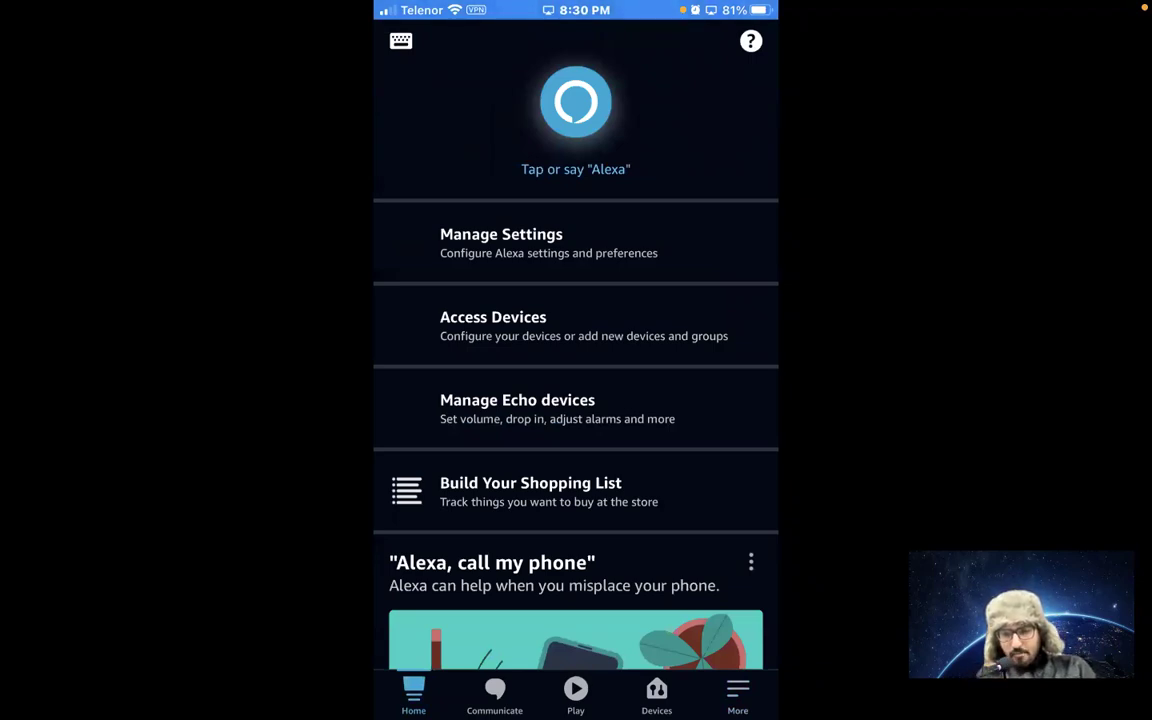
Look through the home feed, Devices page and Communicate page of the Alexa mobile app, ending on the home page.
scroll(575, 400, "down", 1)
scroll(575, 400, "down", 15)
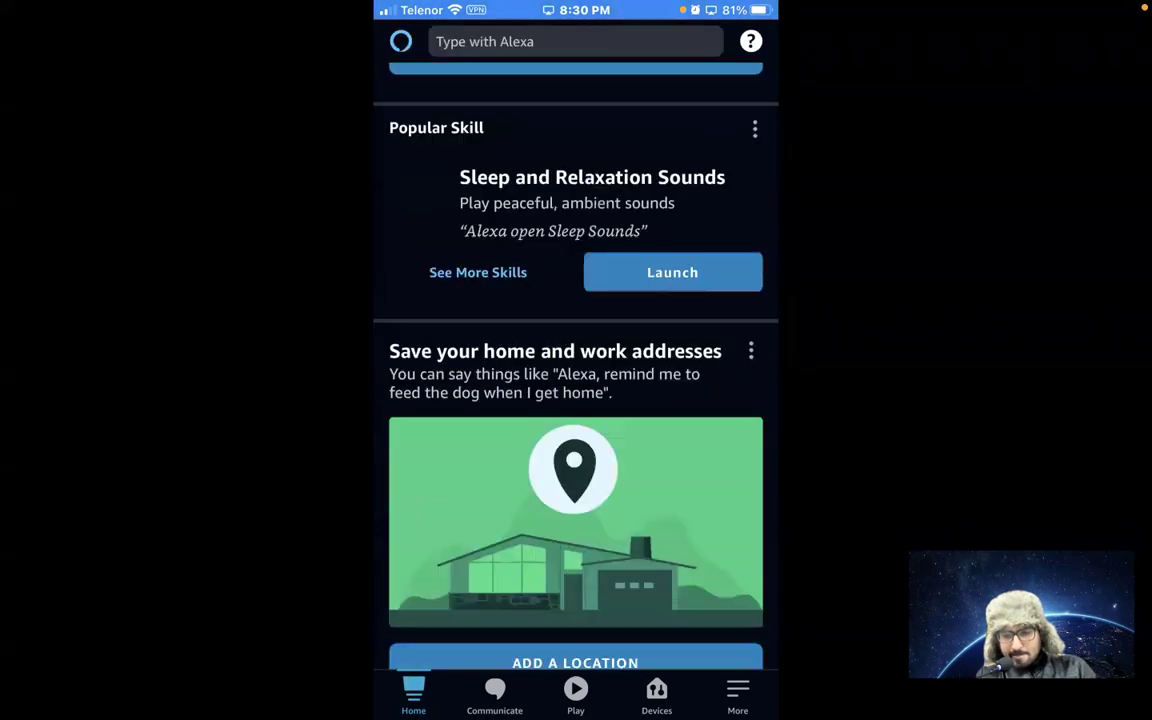
scroll(575, 400, "up", 15)
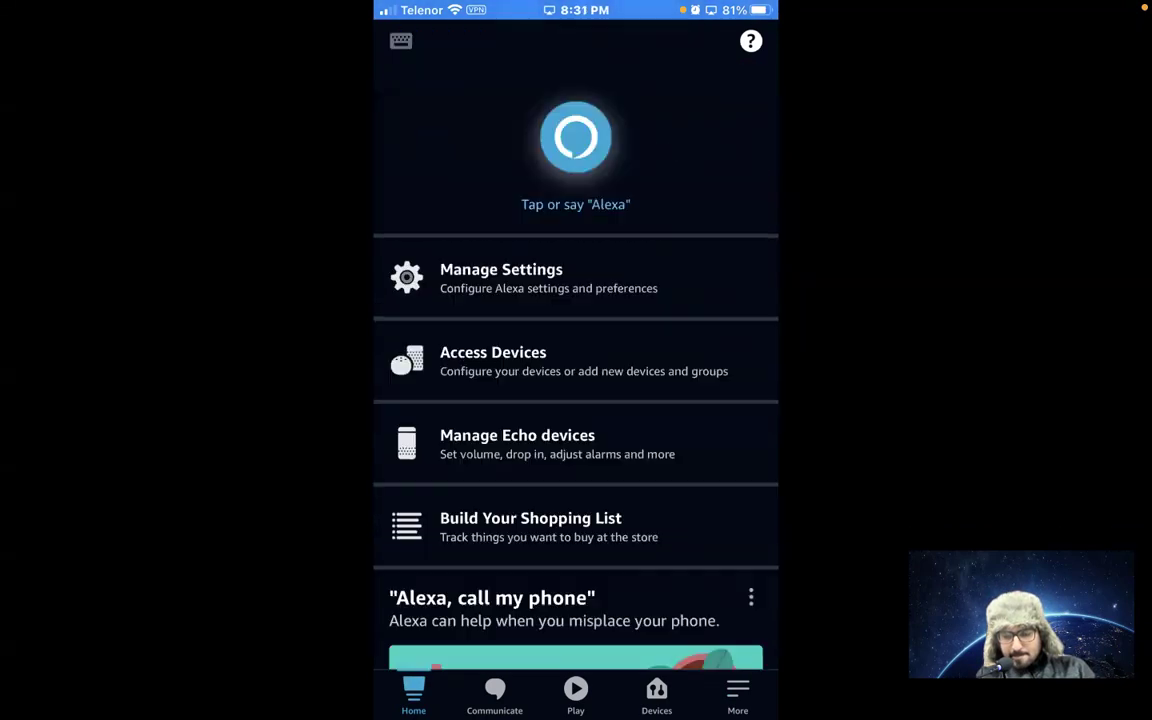
left_click(656, 695)
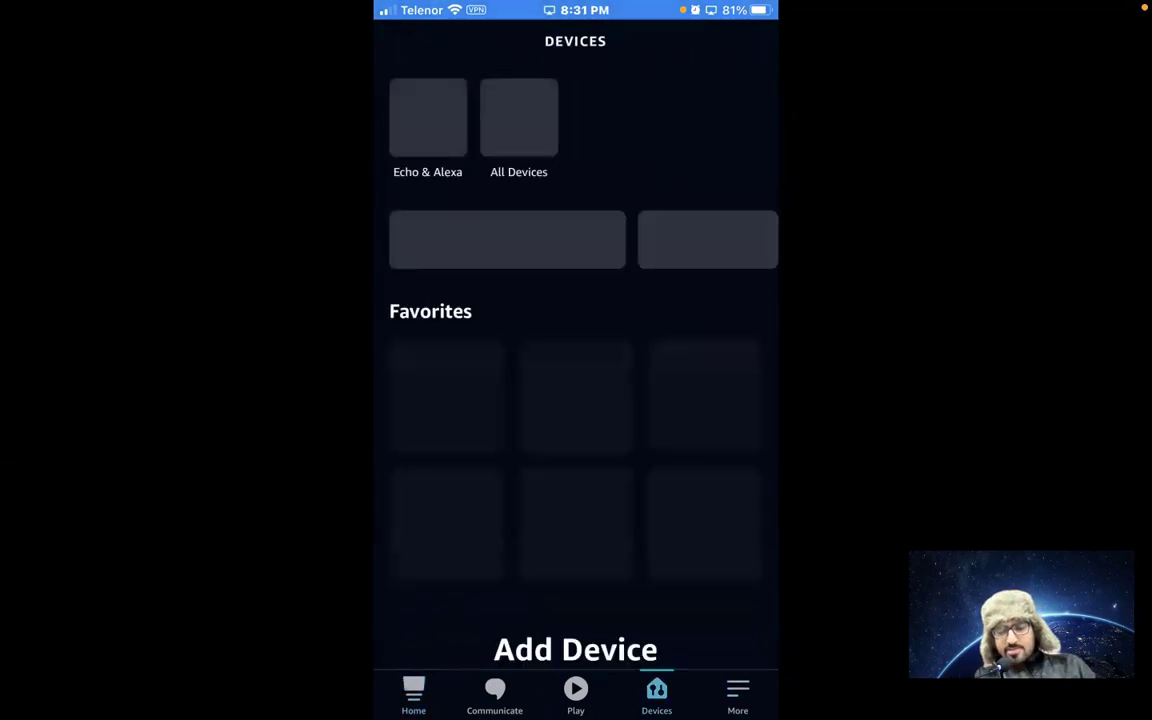
scroll(575, 400, "down", 3)
left_click(494, 695)
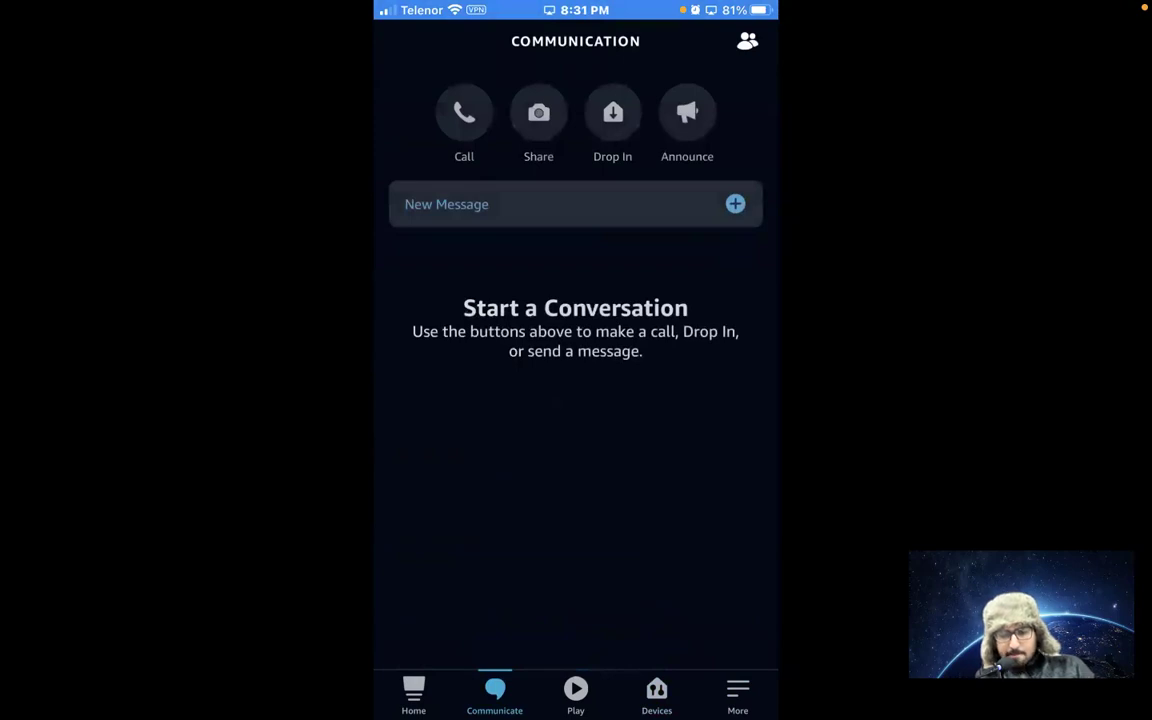
left_click(413, 695)
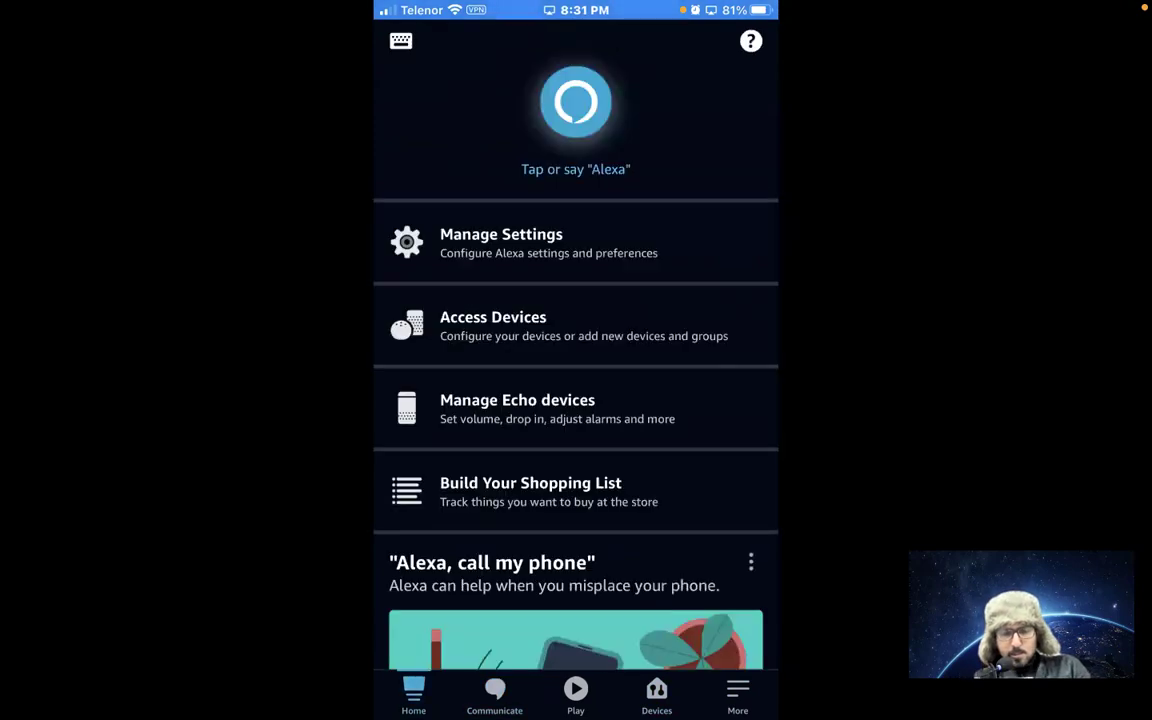
Look through the Settings page and the cards in the home feed of the Alexa mobile app for the skill's permission request.
left_click(501, 243)
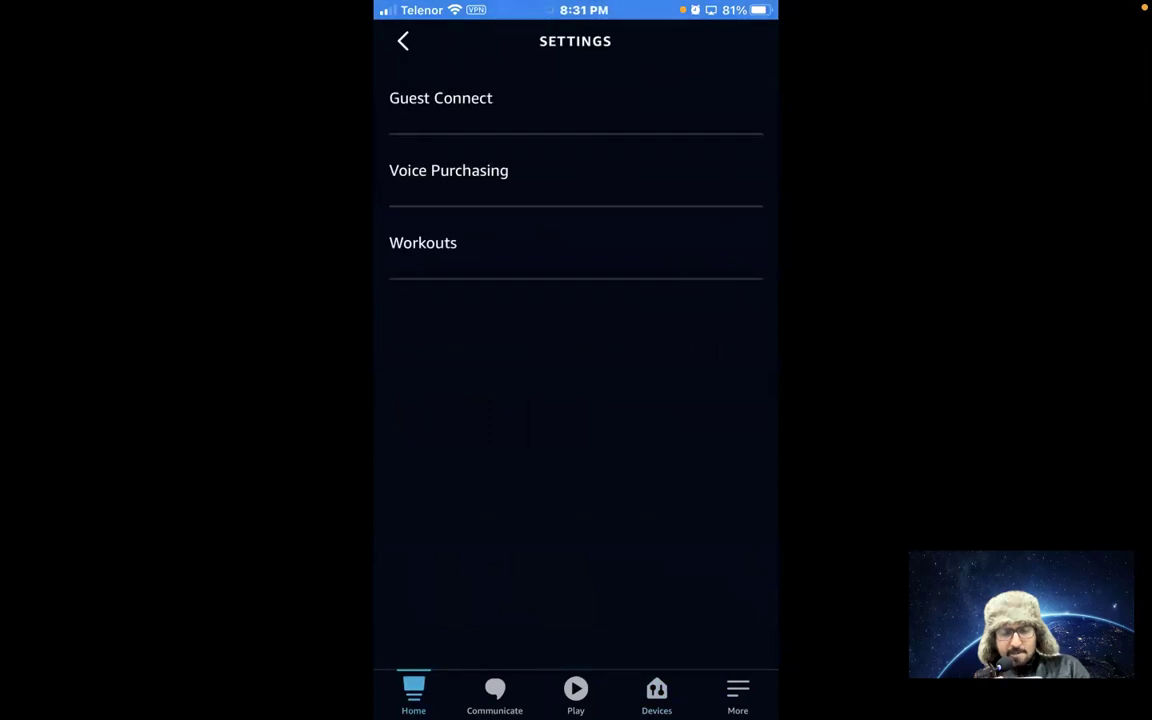
left_click(403, 41)
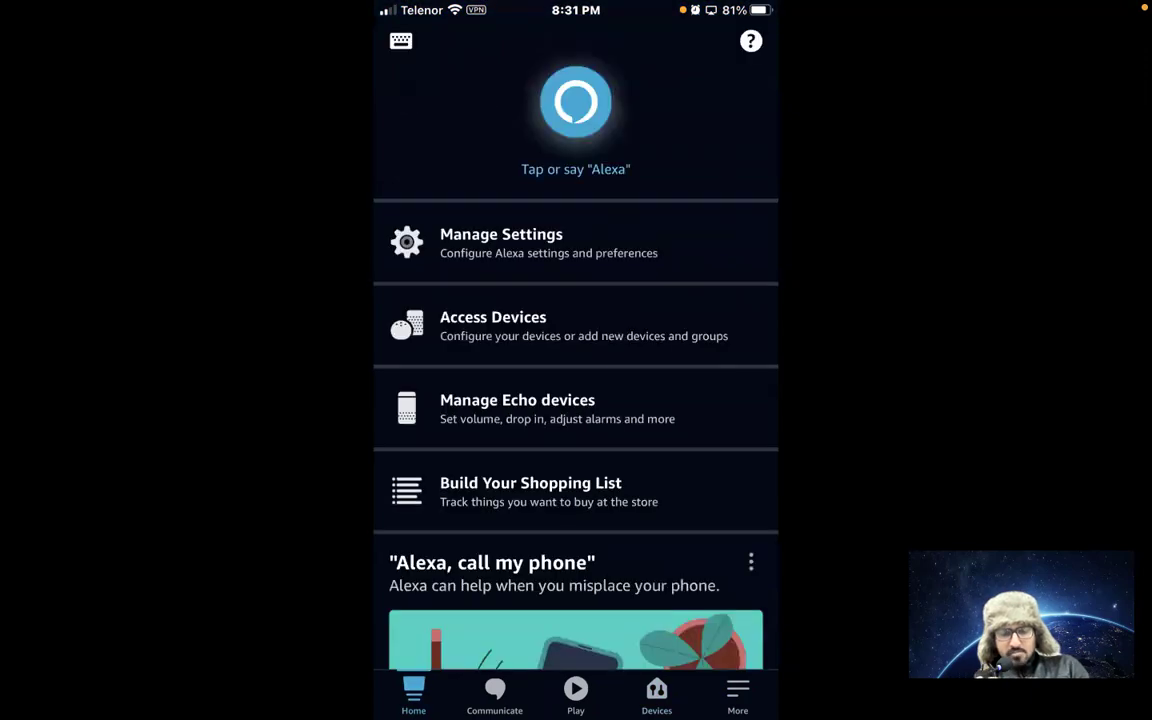
scroll(575, 350, "down", 3)
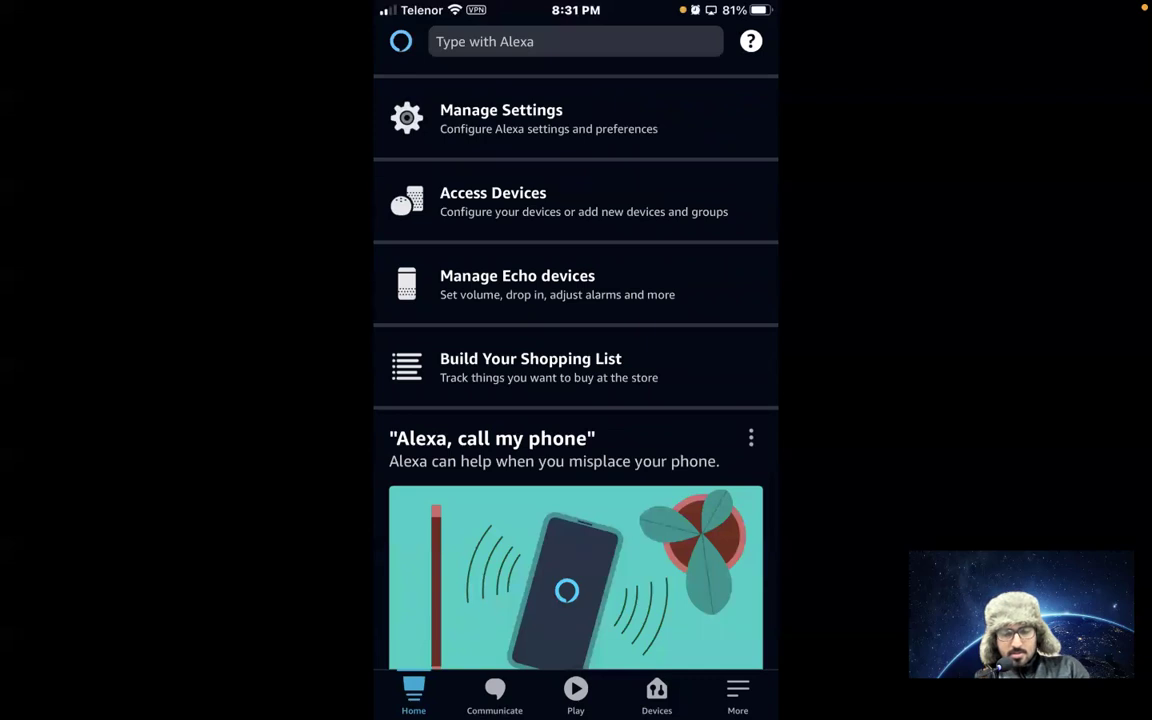
scroll(575, 360, "down", 2)
scroll(575, 360, "down", 3)
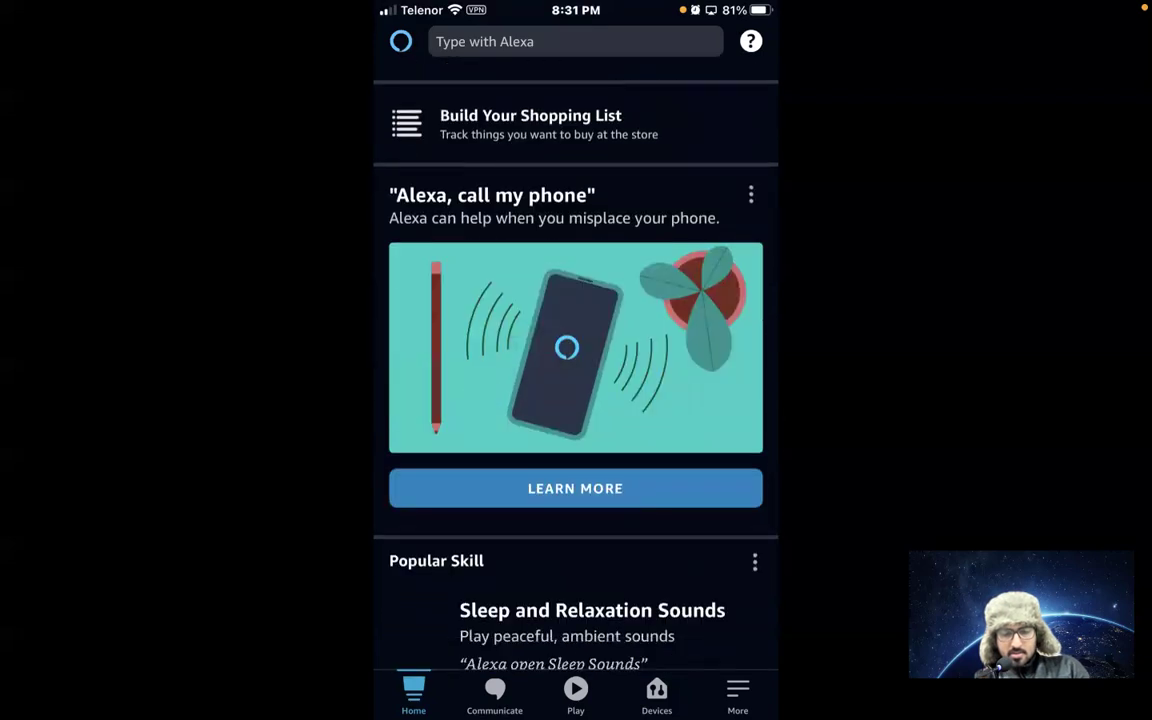
scroll(575, 360, "down", 3)
scroll(575, 360, "down", 7)
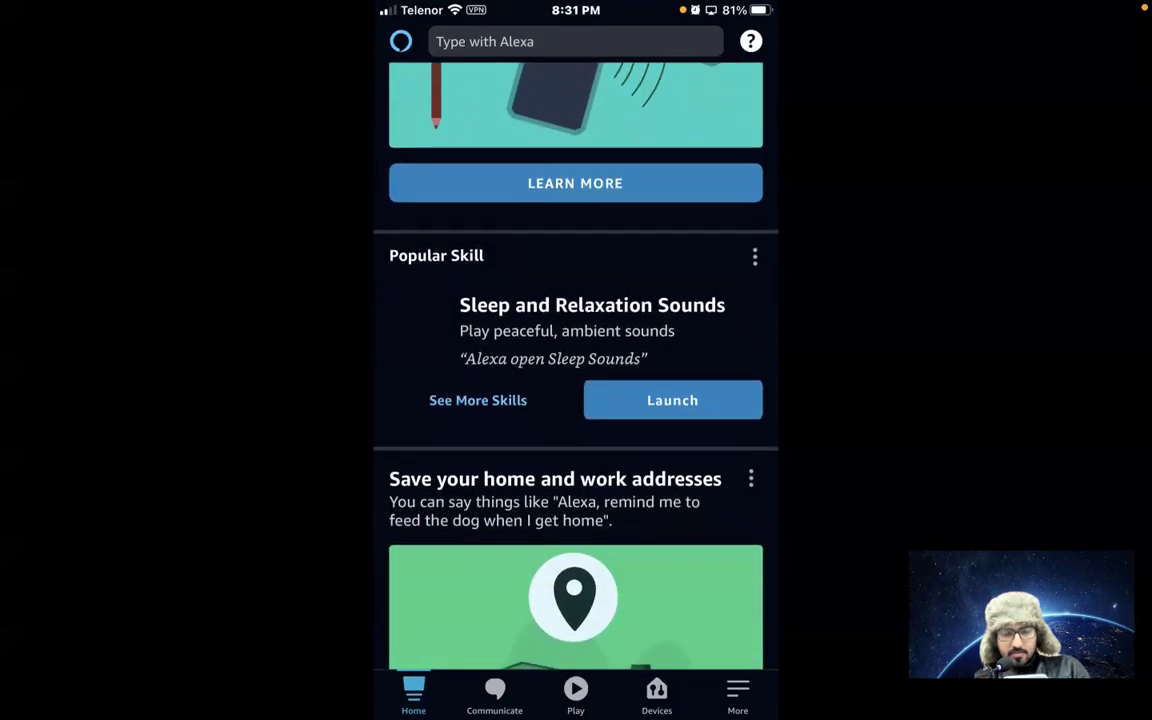
scroll(575, 360, "down", 4)
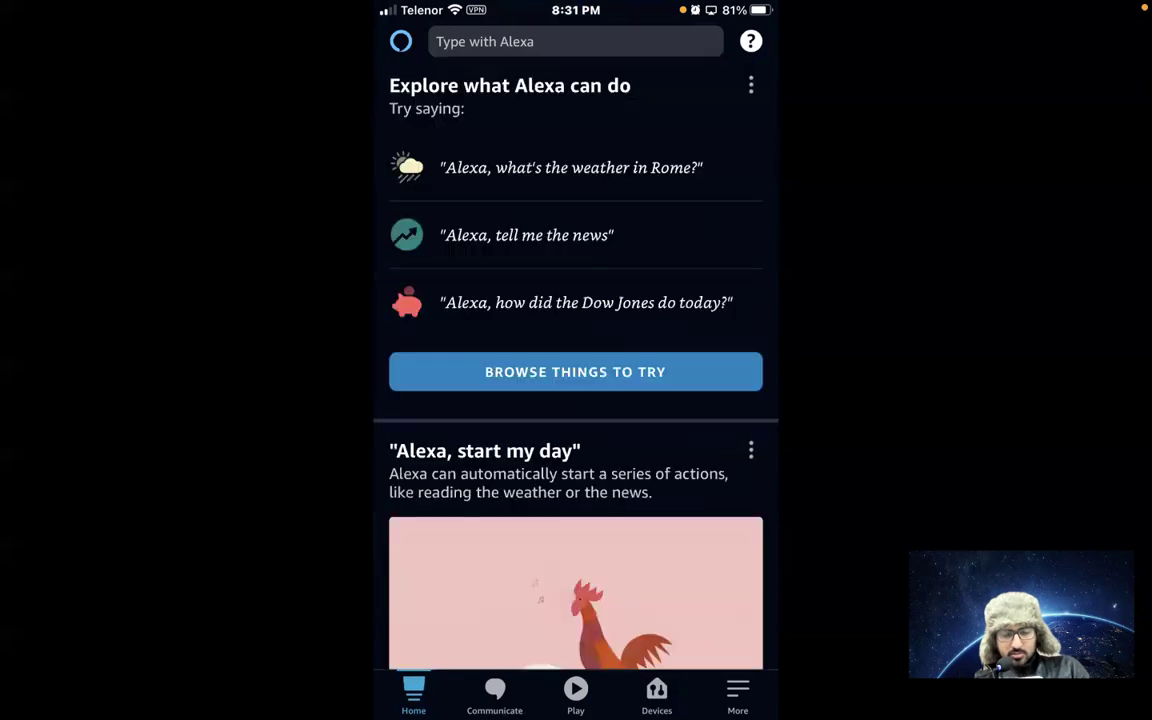
scroll(575, 360, "down", 5)
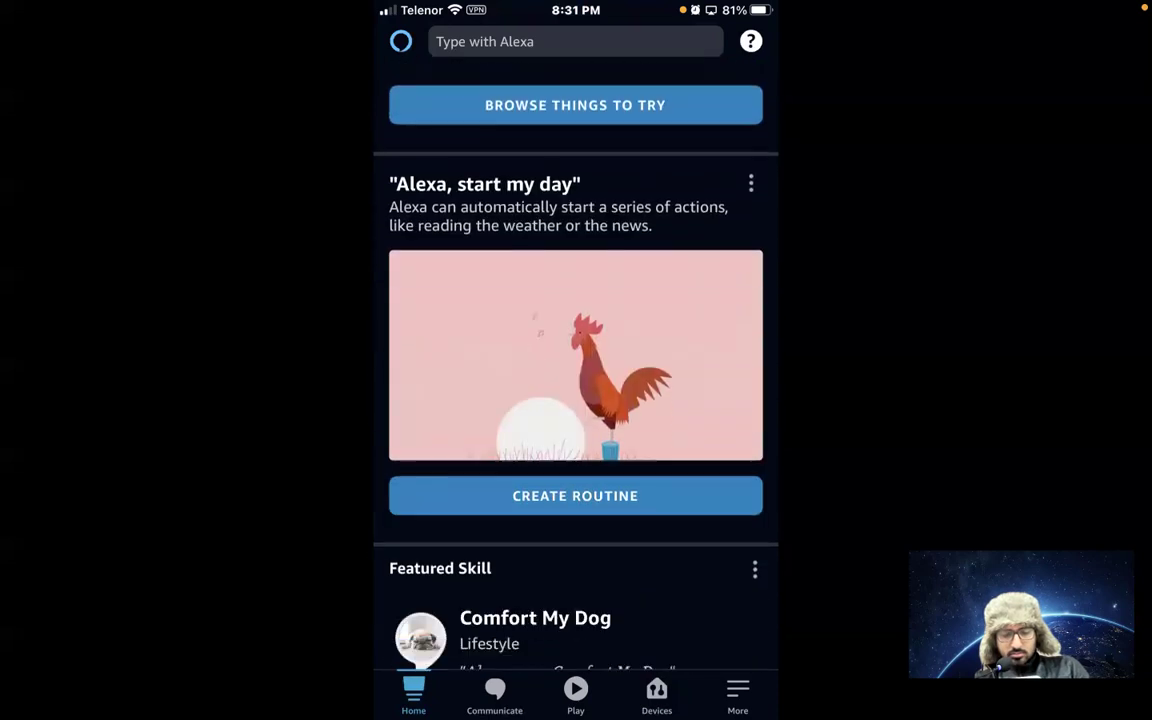
scroll(575, 360, "up", 8)
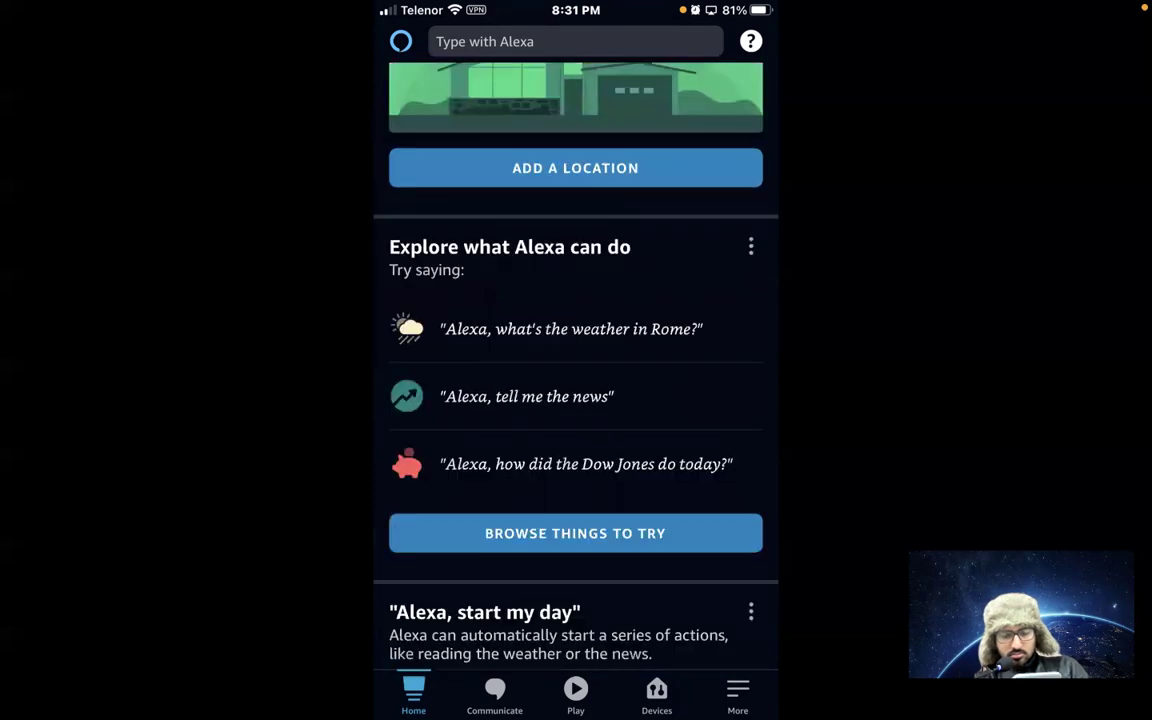
Open the Activity page of the Alexa mobile app and examine the Malik Restaurant "Permission Requested" cards.
left_click(738, 695)
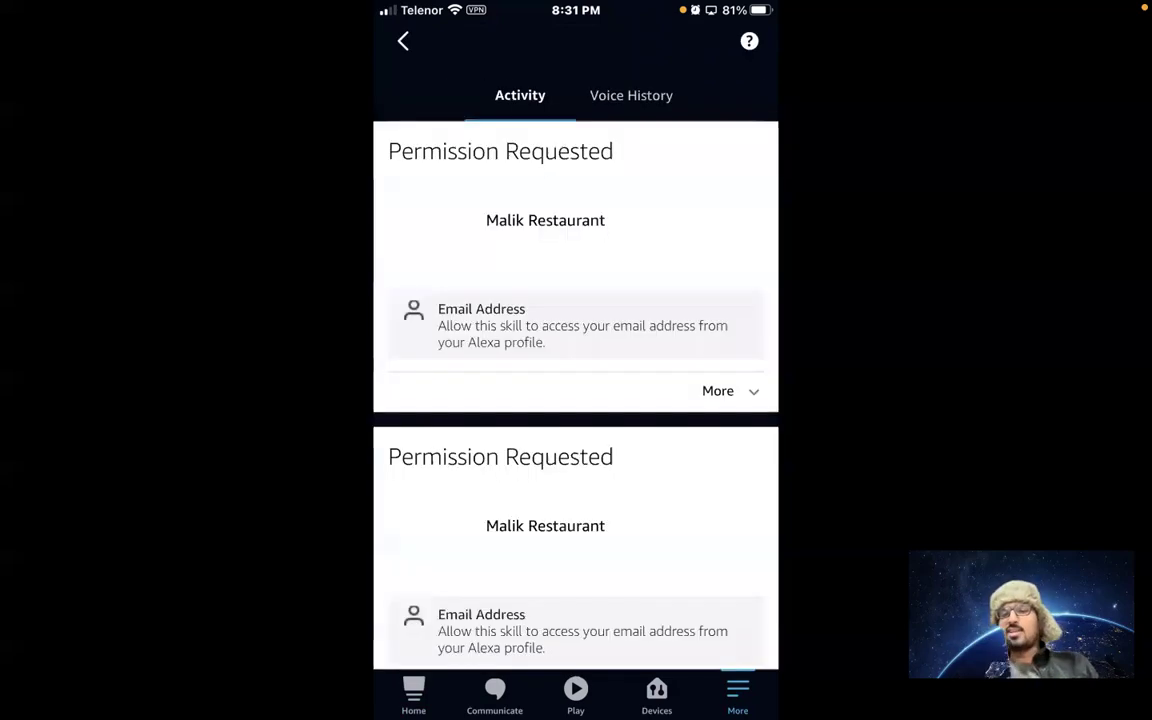
scroll(575, 400, "down", 8)
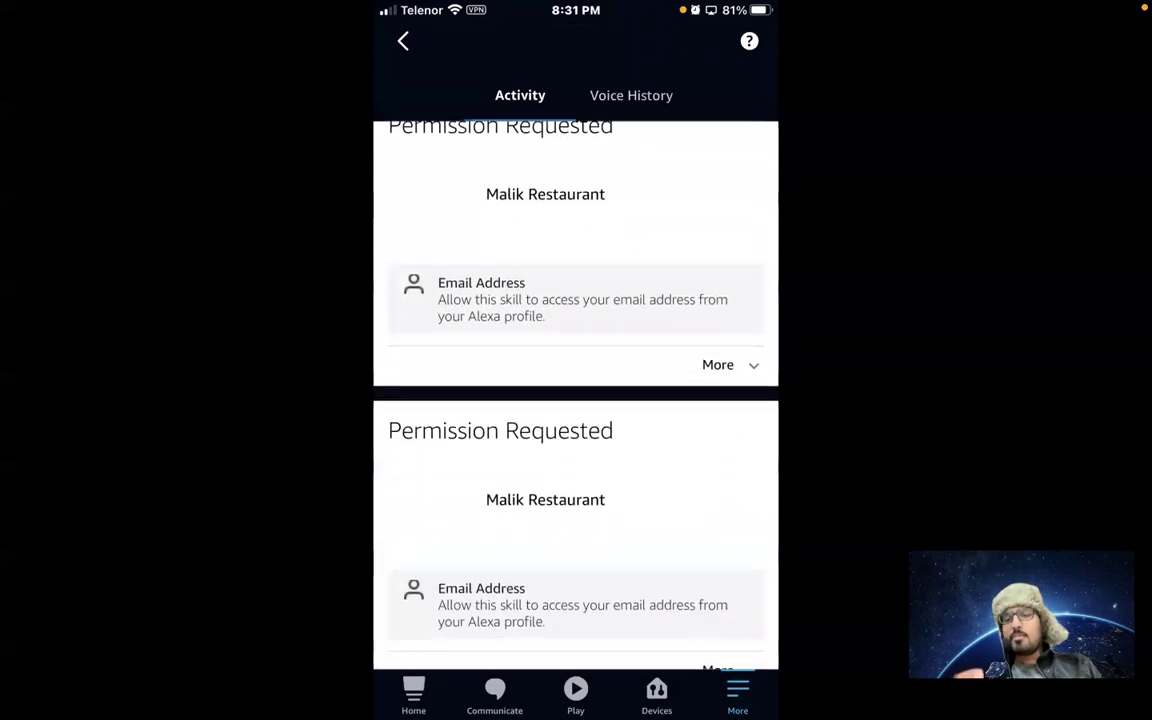
scroll(575, 400, "down", 2)
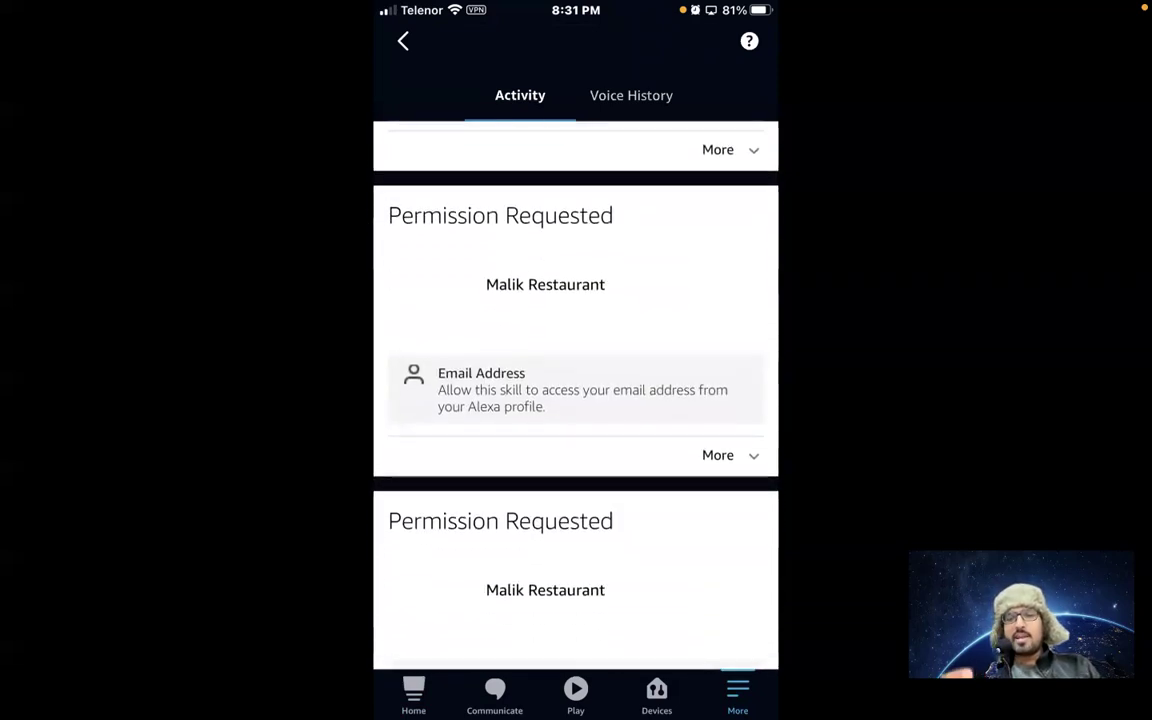
scroll(575, 400, "down", 1)
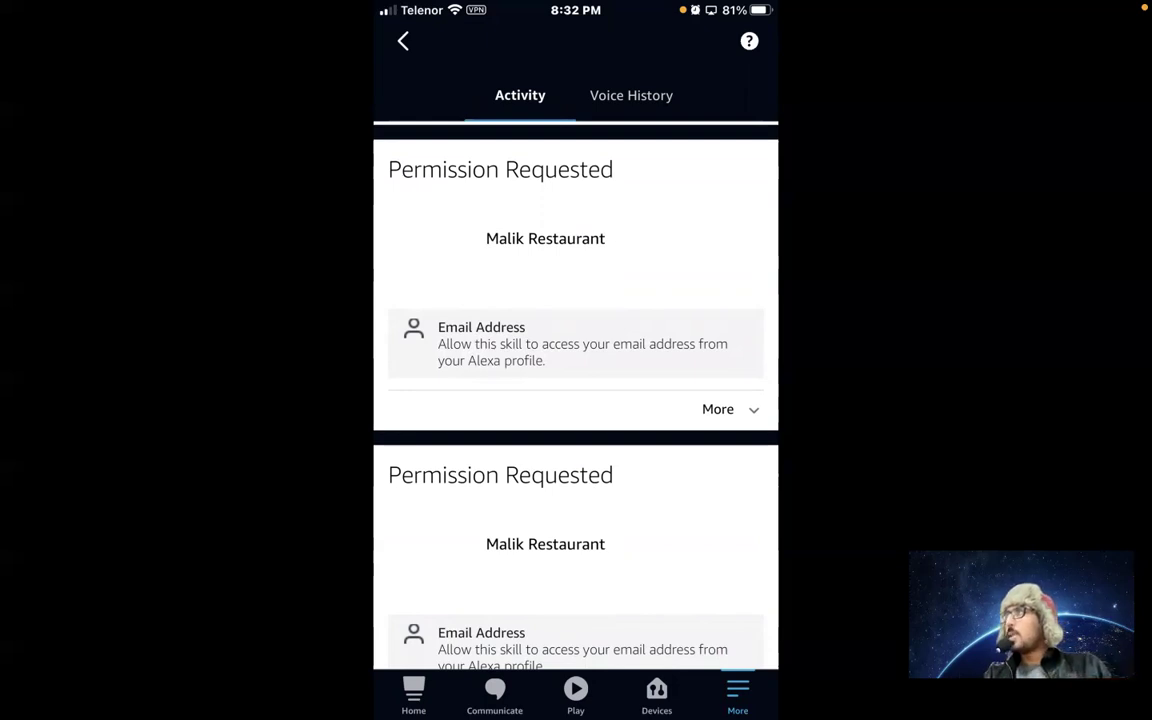
scroll(575, 400, "down", 5)
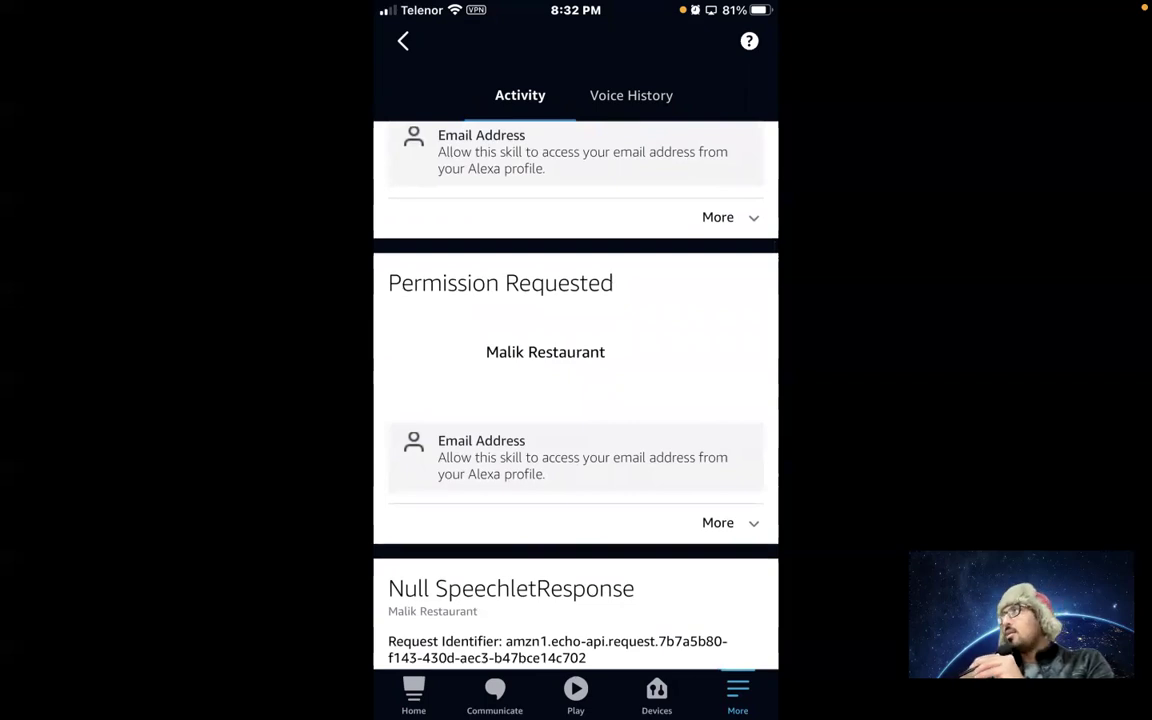
scroll(575, 400, "up", 5)
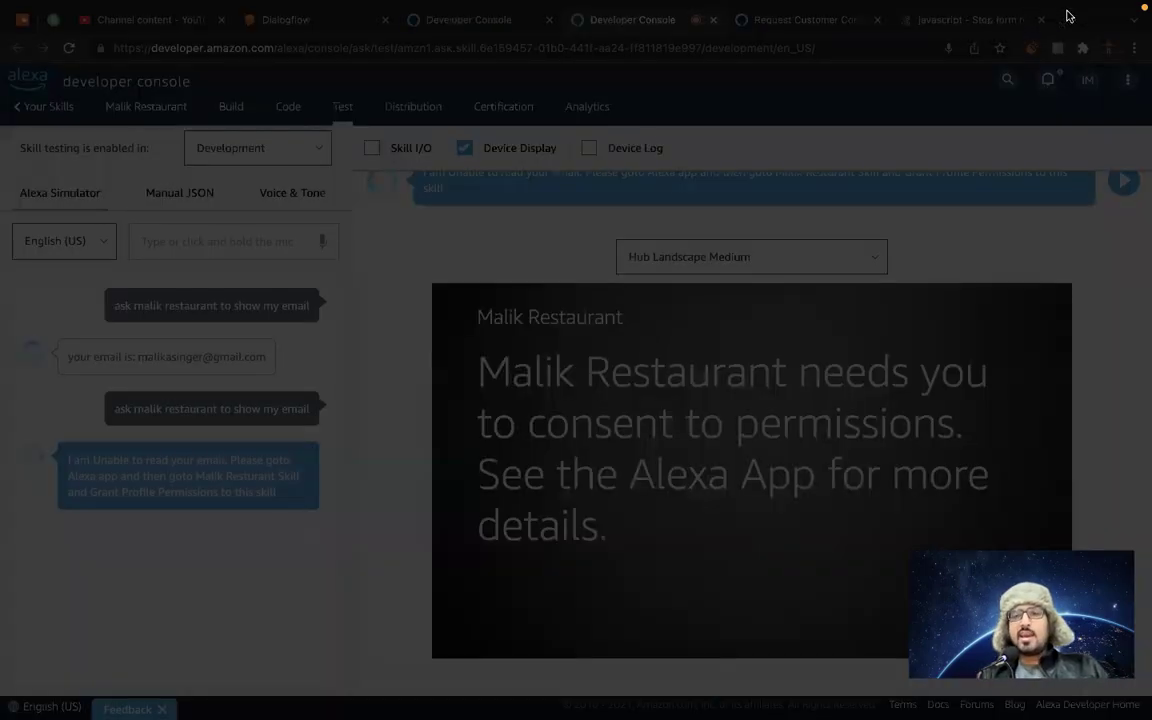
Open the Alexa web app at alexa.amazon.com in a new browser tab.
key("super+t")
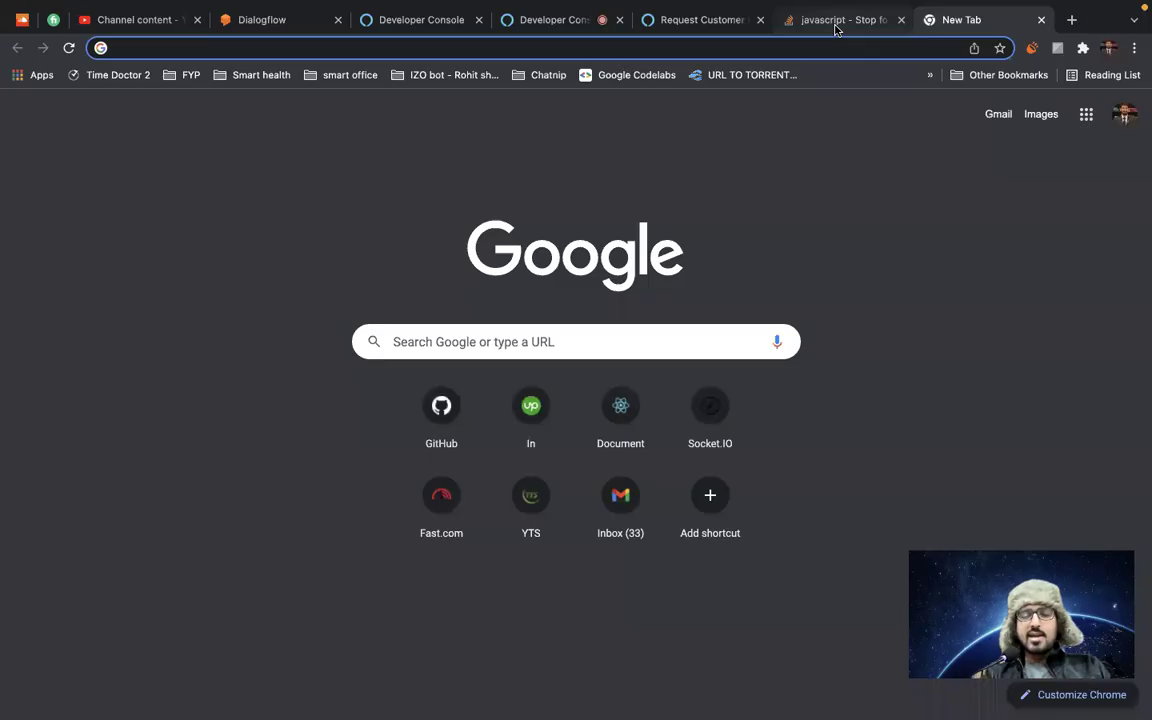
type("ale")
key("Return")
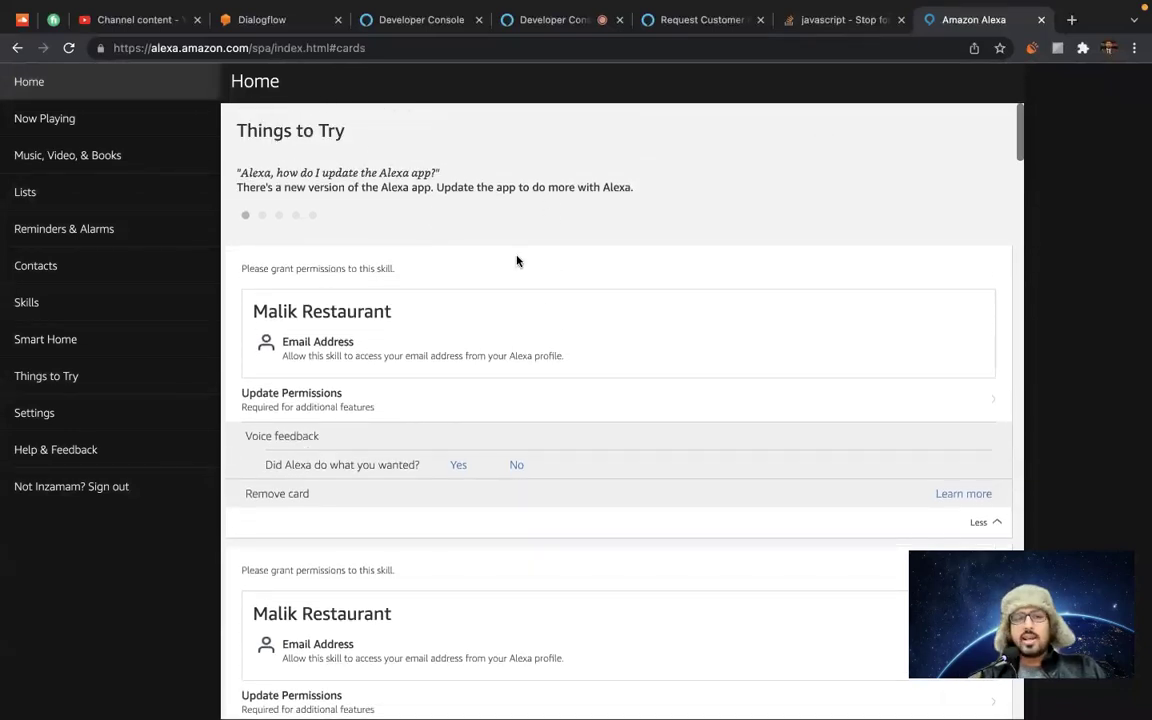
Examine the history of permission, error and menu cards on the Alexa web app's home page.
scroll(344, 433, "down", 5)
scroll(344, 433, "down", 10)
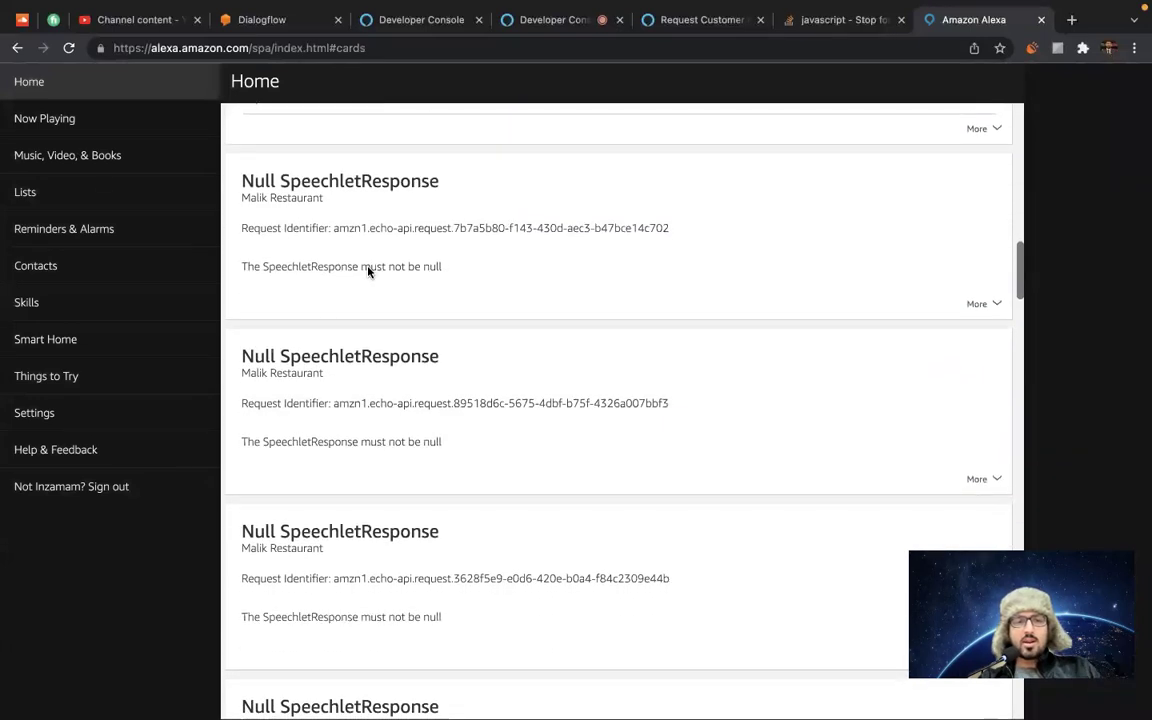
scroll(349, 499, "down", 10)
scroll(349, 499, "down", 8)
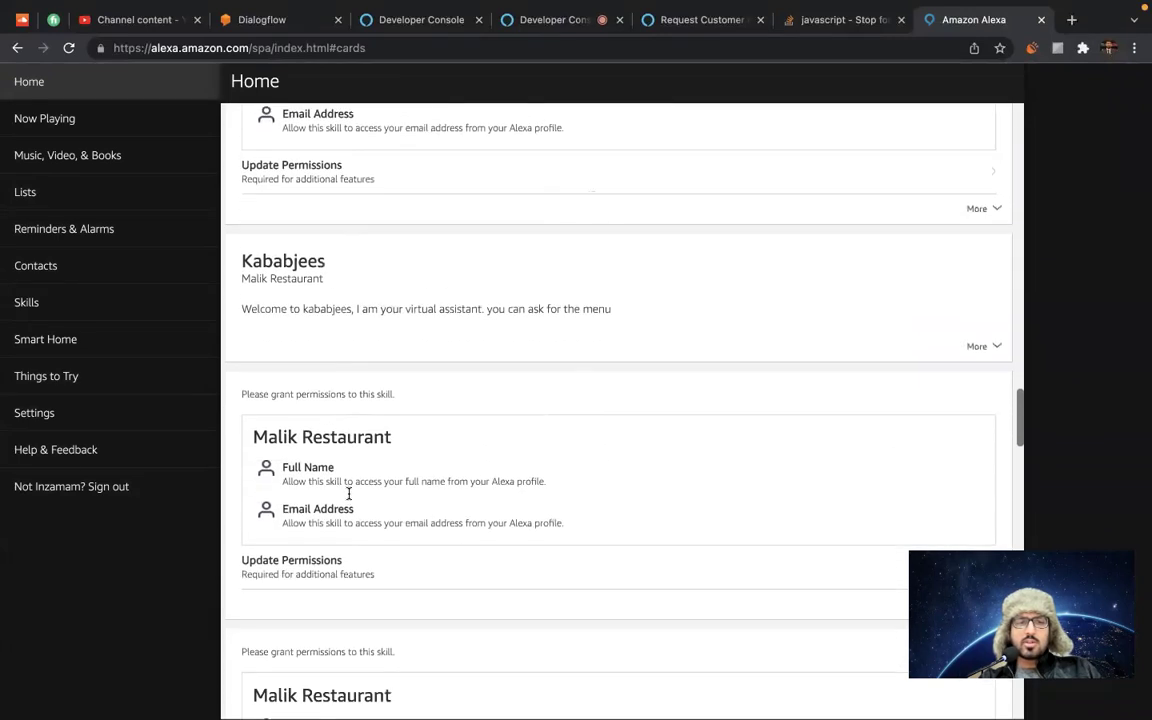
scroll(342, 400, "down", 3)
scroll(342, 378, "down", 4)
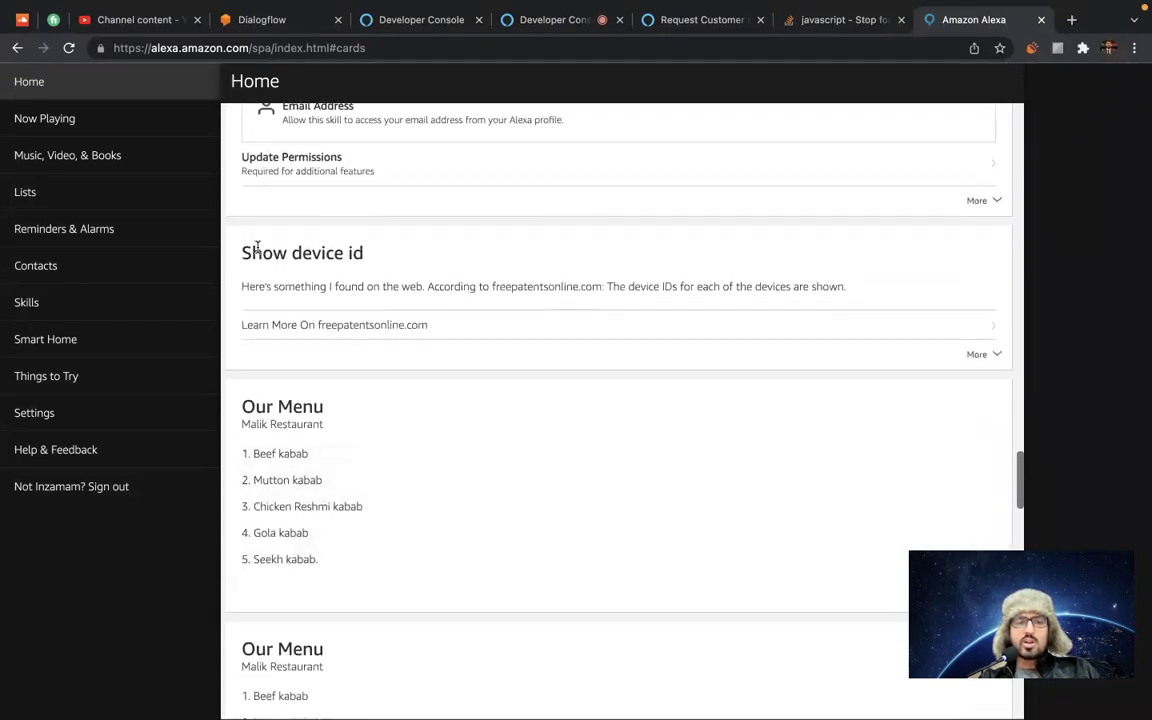
scroll(373, 540, "down", 1)
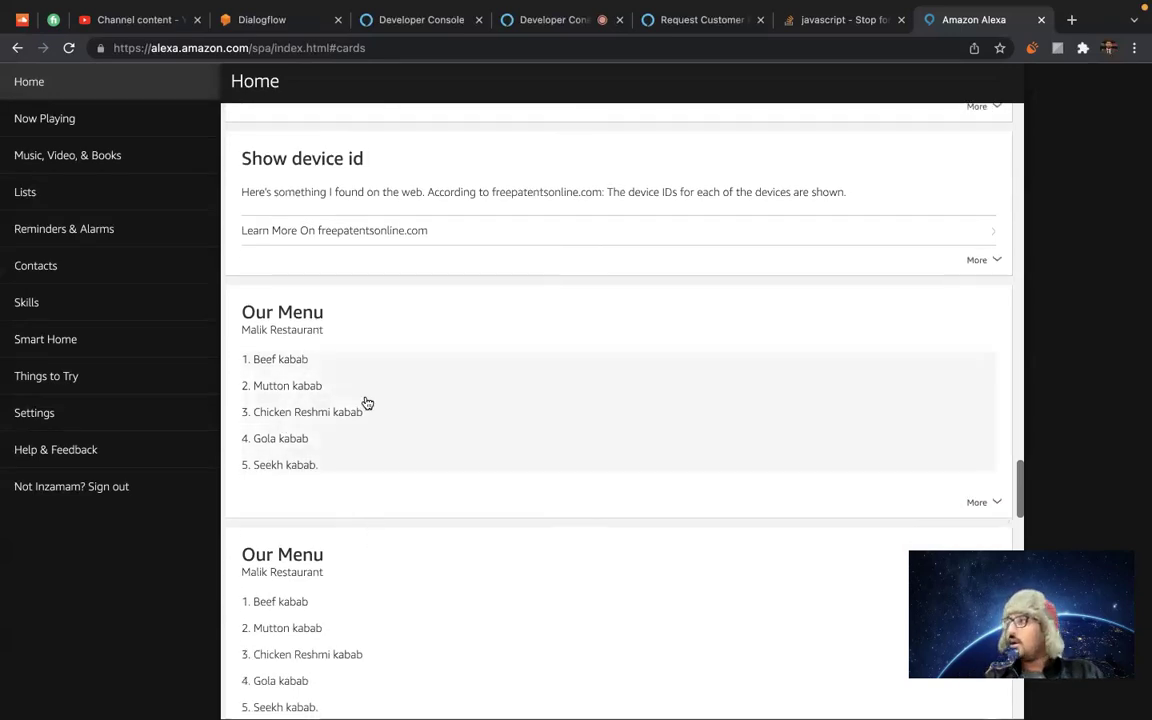
scroll(367, 402, "down", 7)
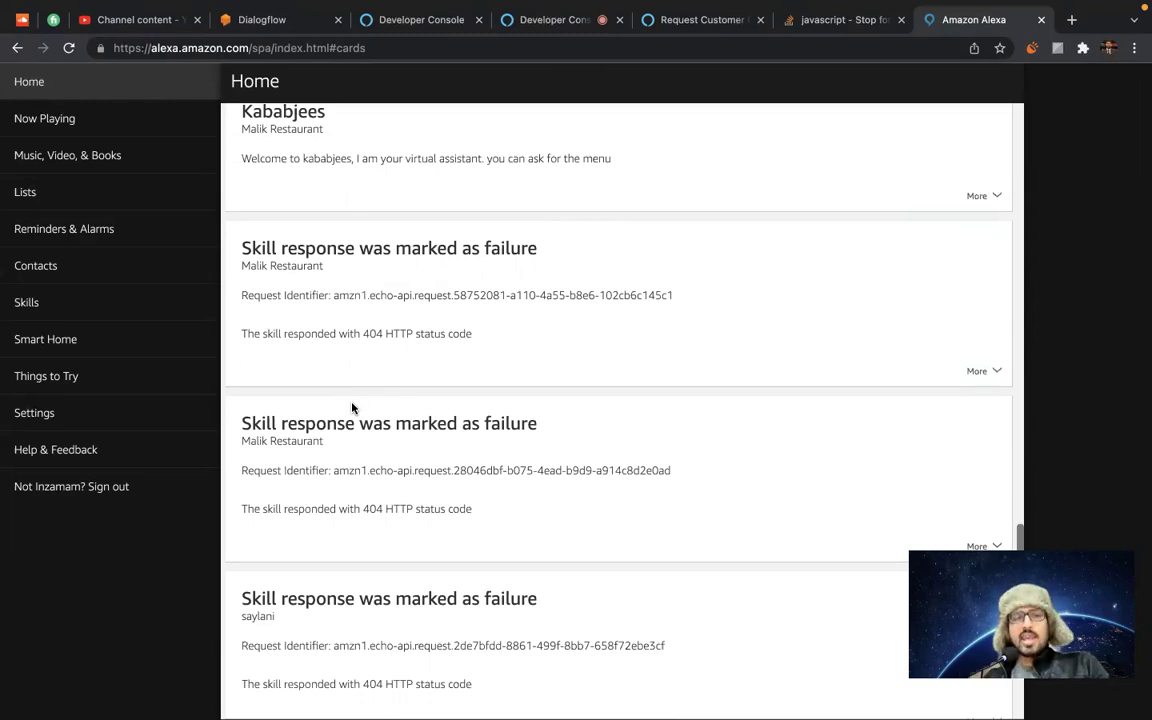
Return to the newest Malik Restaurant permission card and open its Update Permissions page.
scroll(352, 407, "up", 15)
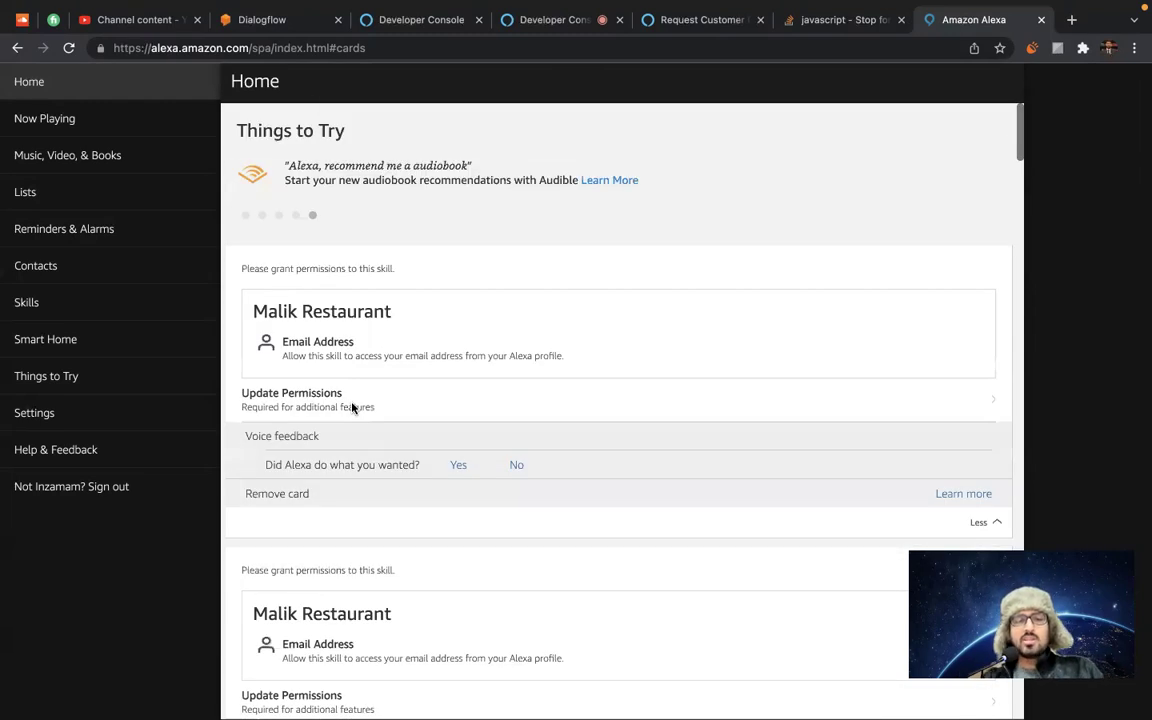
left_click(291, 403)
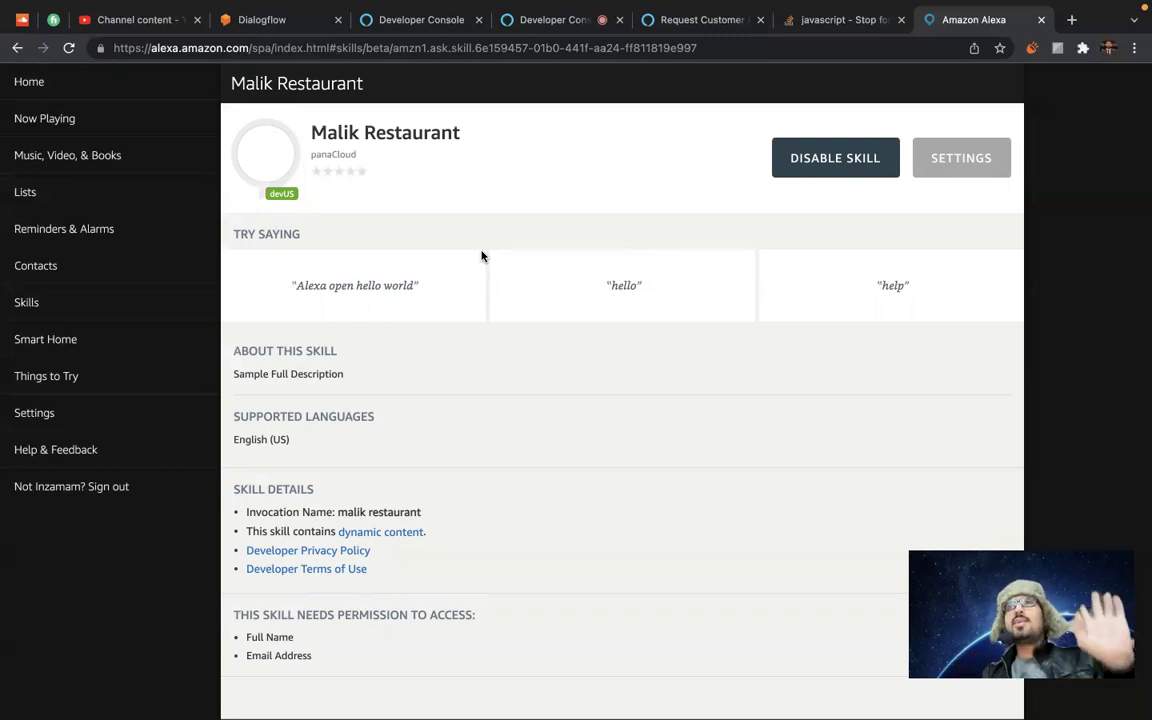
Compare the 403 branch and its withAskForPermissionsConsentCard call in server.mjs with the skill's reply in the Alexa test console.
key("ctrl+Right")
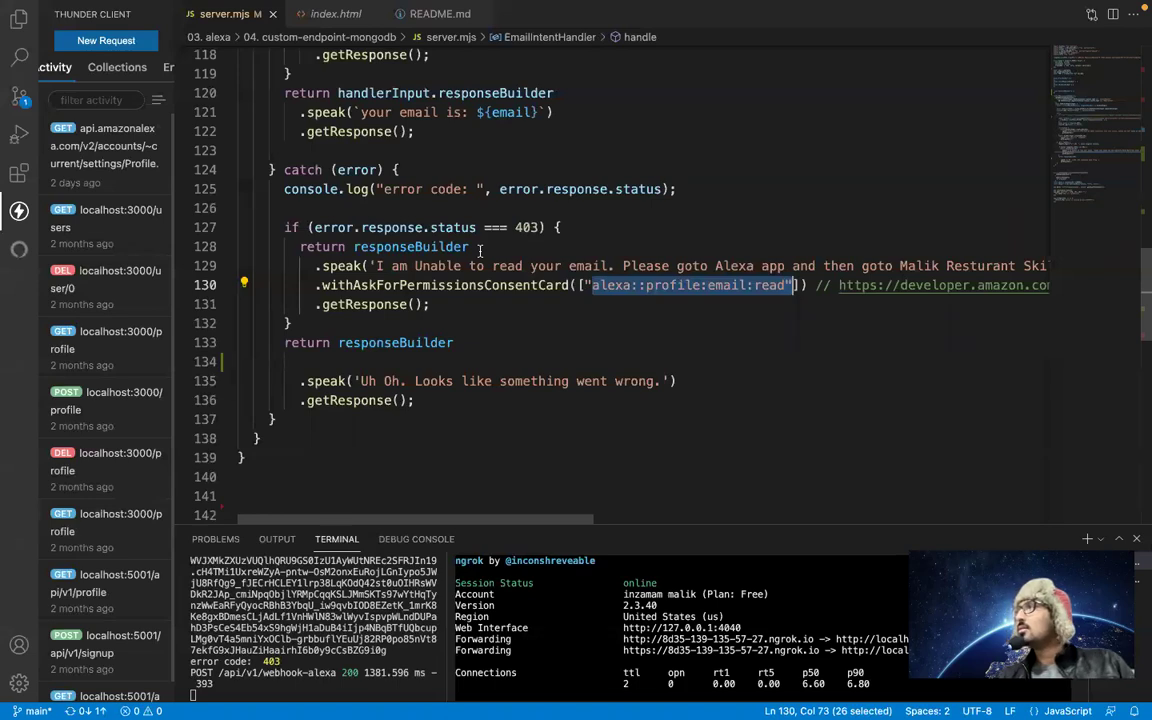
left_click(345, 212)
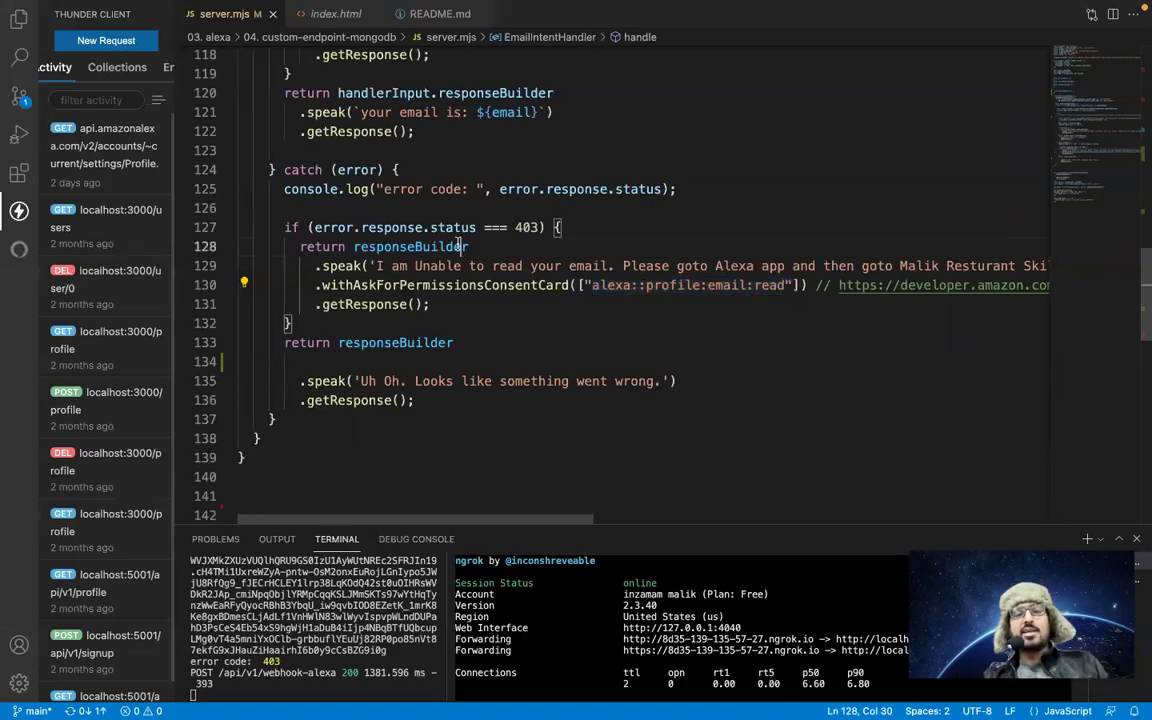
left_click(920, 326)
key("ctrl+Right")
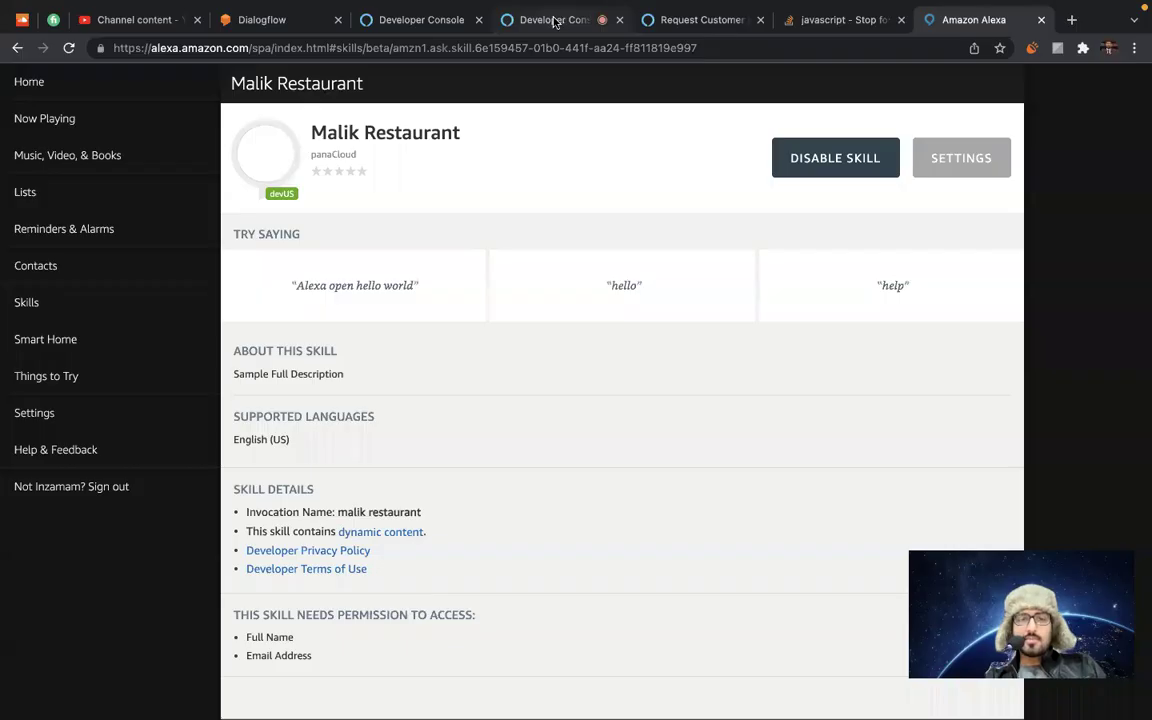
left_click(505, 20)
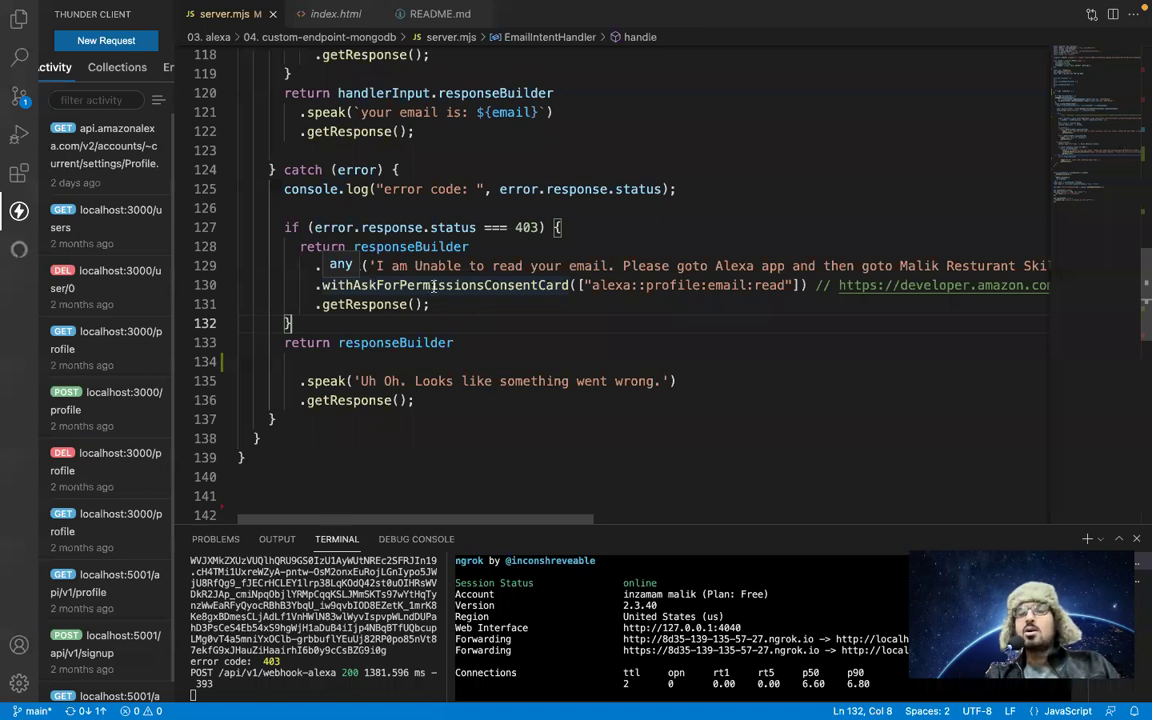
double_click(433, 285)
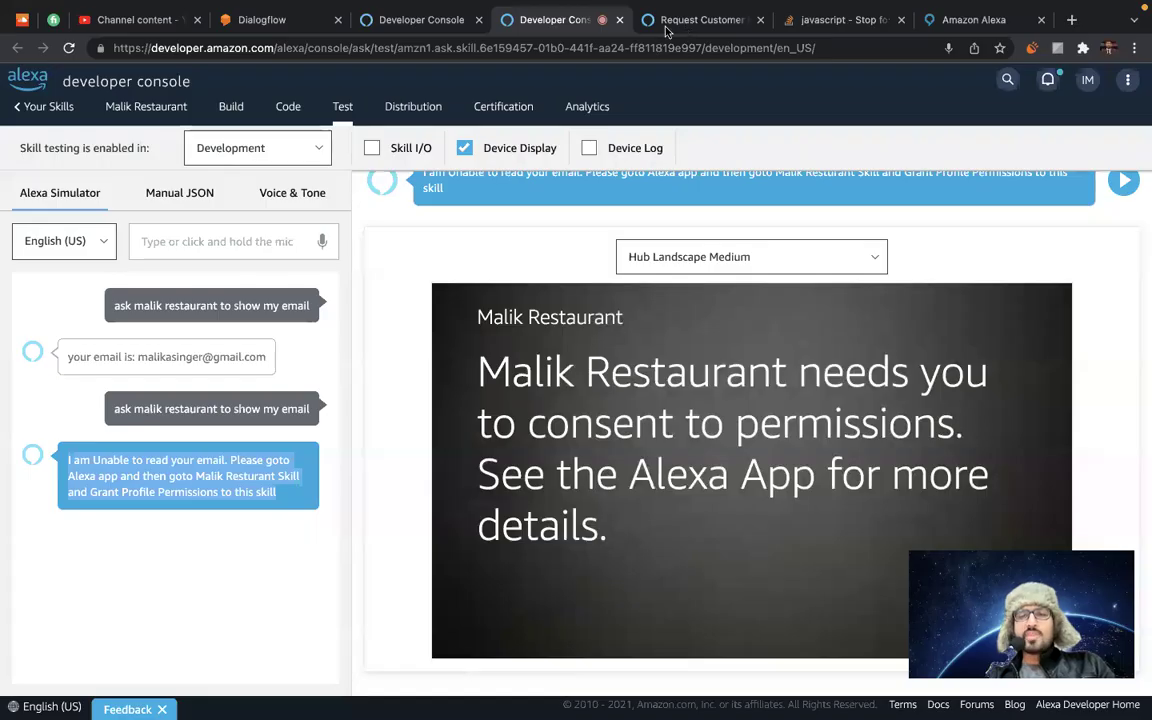
Switch to the contact information documentation and examine the sample AskForPermissionsConsent card response and the sections following it.
key("ctrl+Tab")
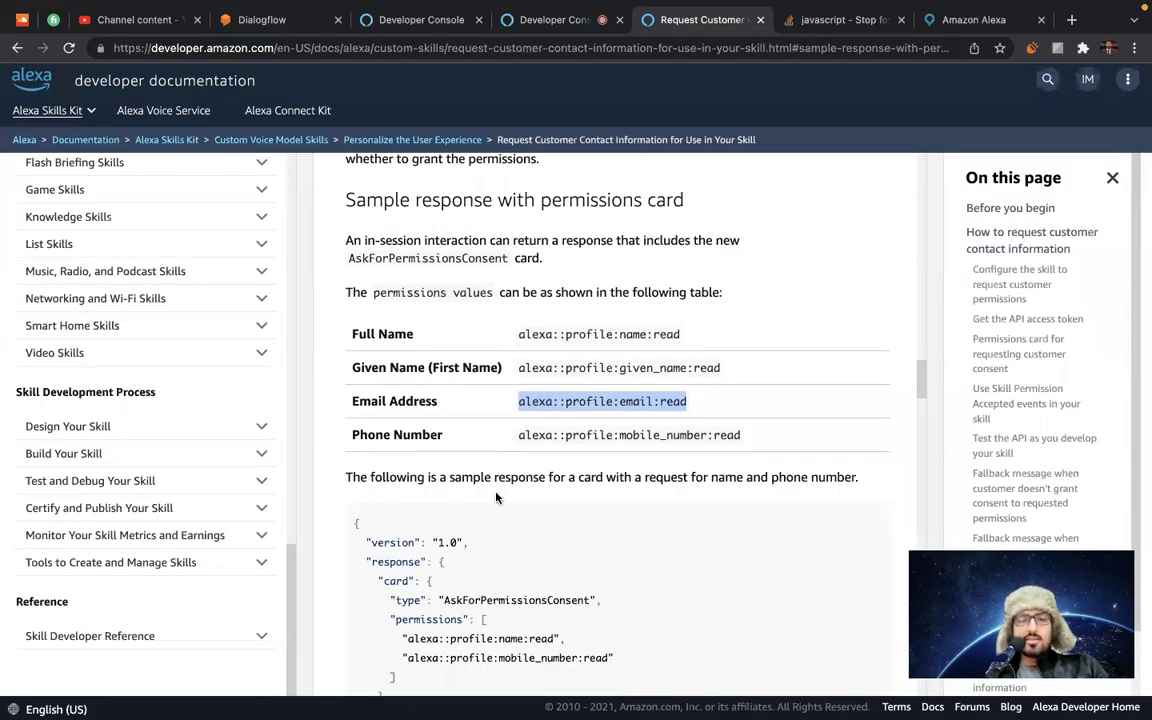
scroll(496, 497, "down", 4)
left_click_drag(324, 340, 393, 567)
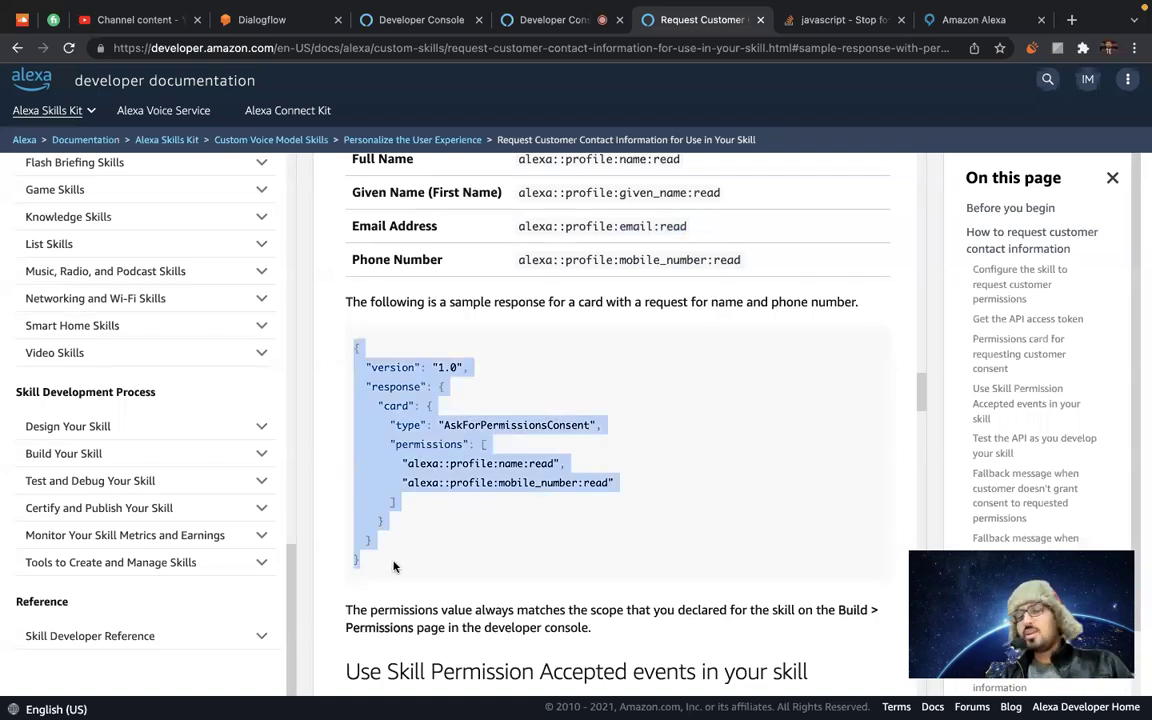
scroll(393, 567, "up", 1)
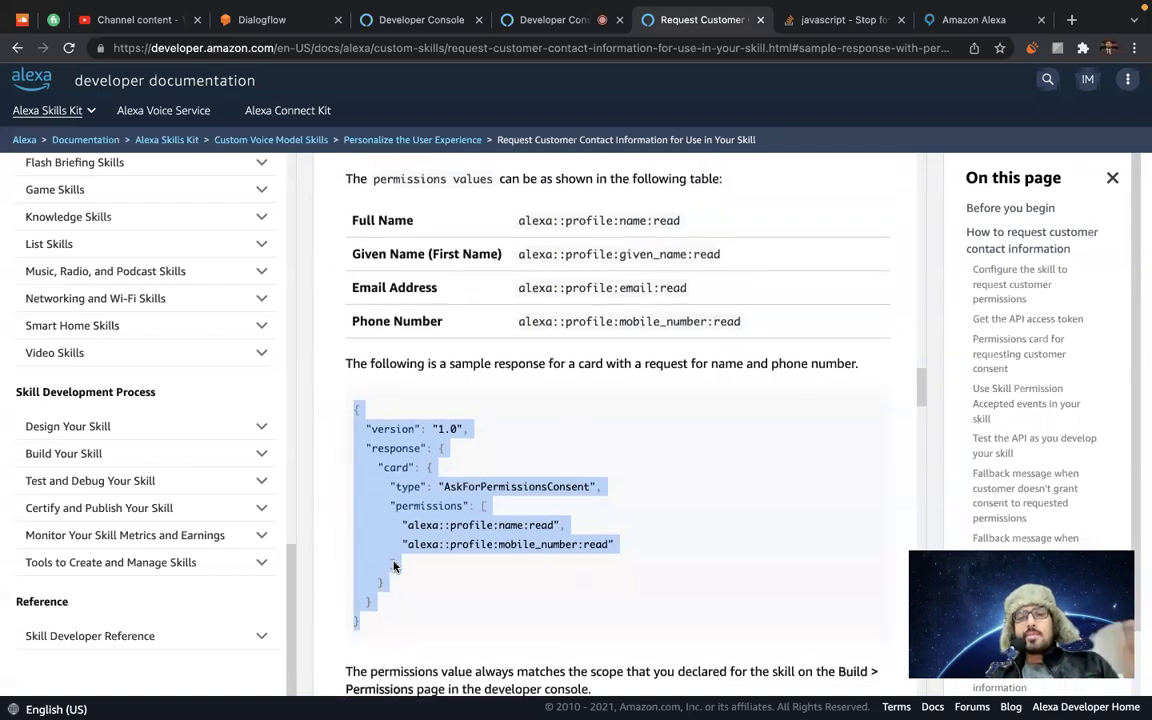
scroll(393, 561, "down", 5)
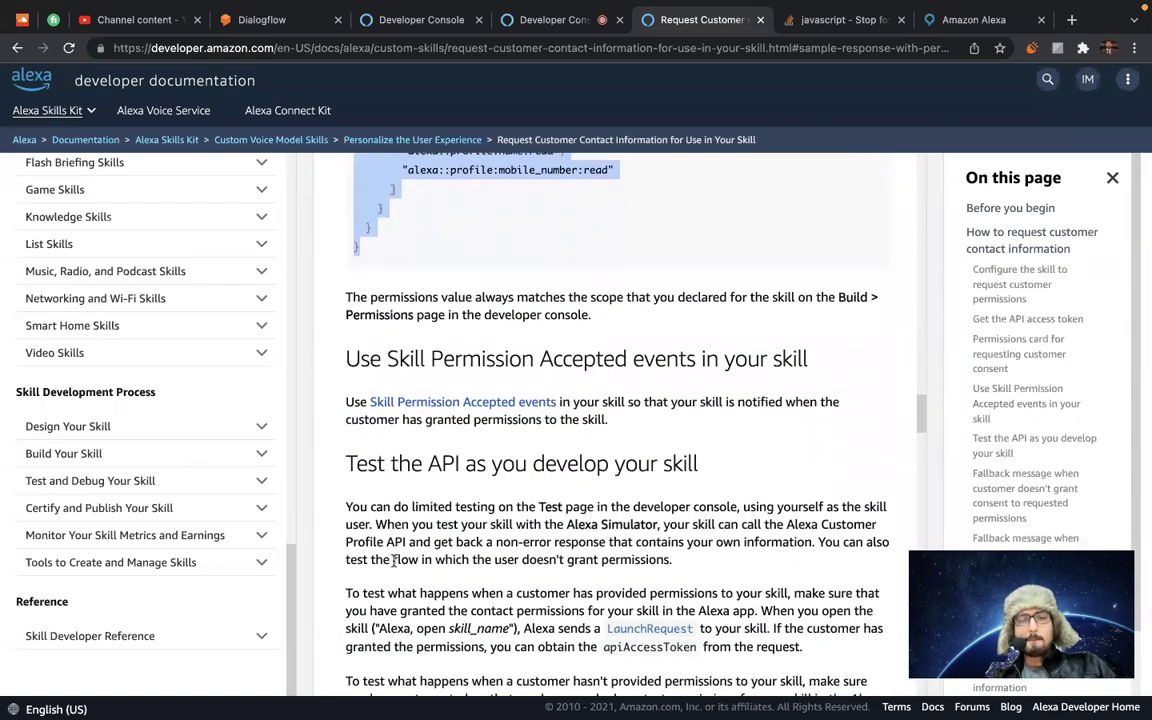
scroll(393, 561, "down", 2)
scroll(393, 561, "down", 7)
scroll(393, 561, "down", 7)
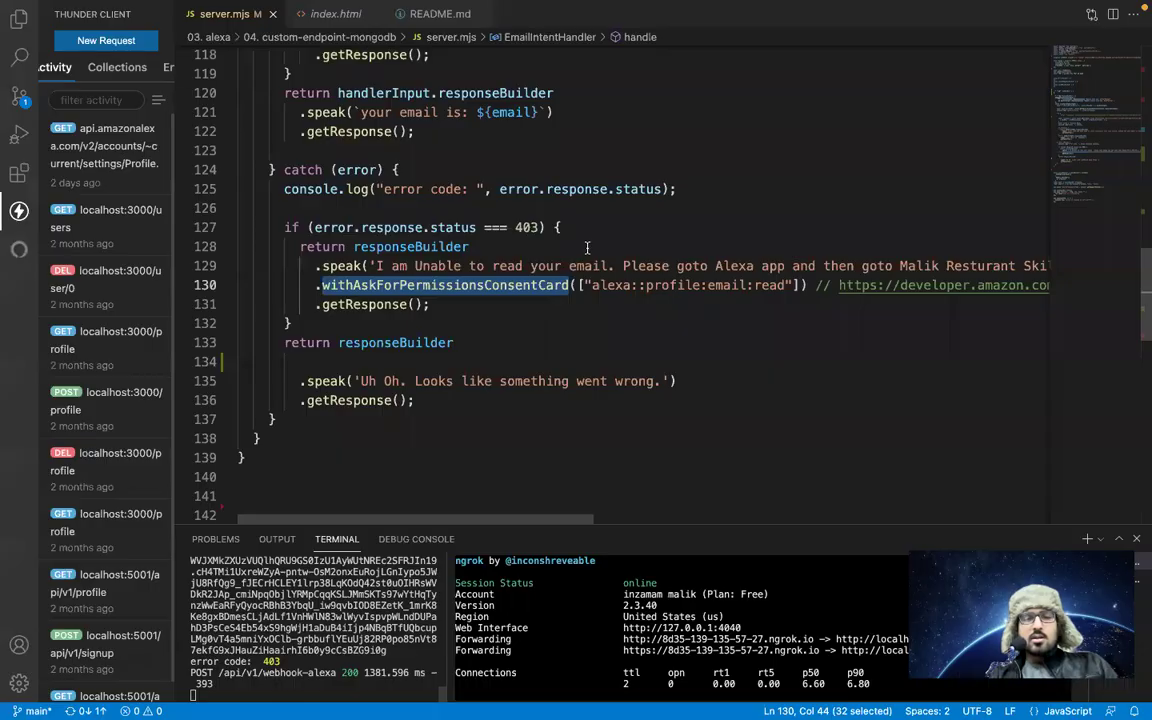
Delete the blank line between the final return responseBuilder and its 'Uh Oh' speak call in the catch block, and save server.mjs.
key("Up")
key("Up")
scroll(349, 207, "up", 2)
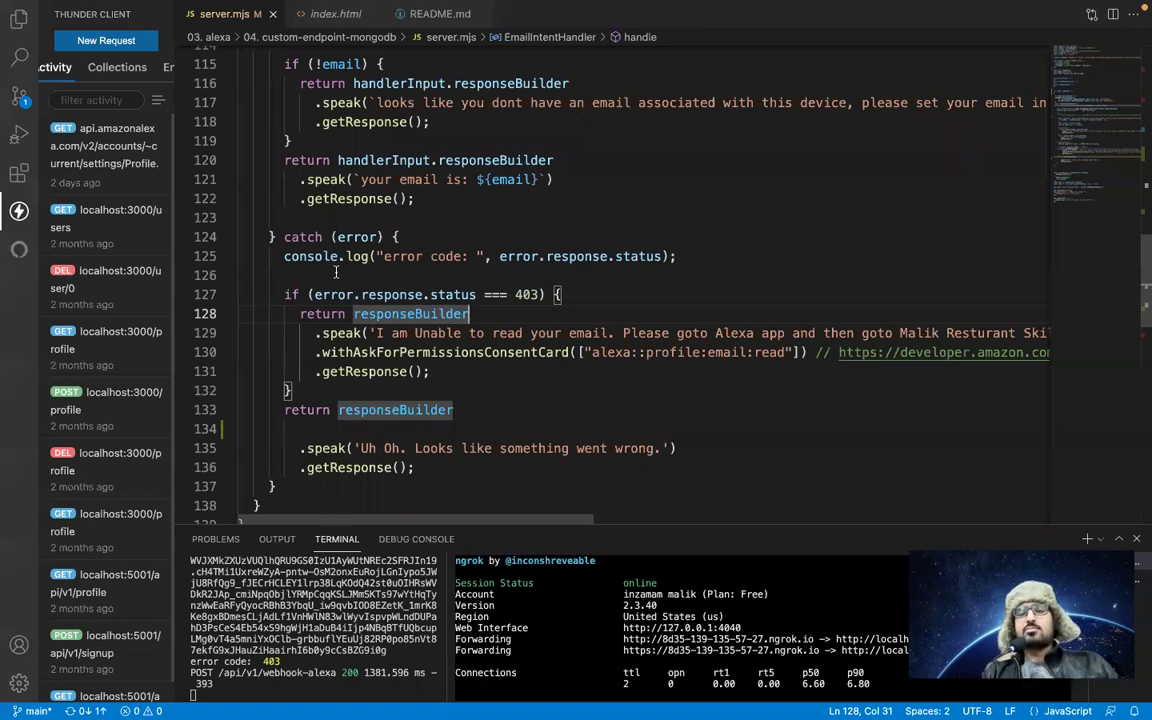
scroll(336, 271, "down", 2)
key("Down")
key("Down")
key("Down")
key("Down")
key("Down")
key("Down")
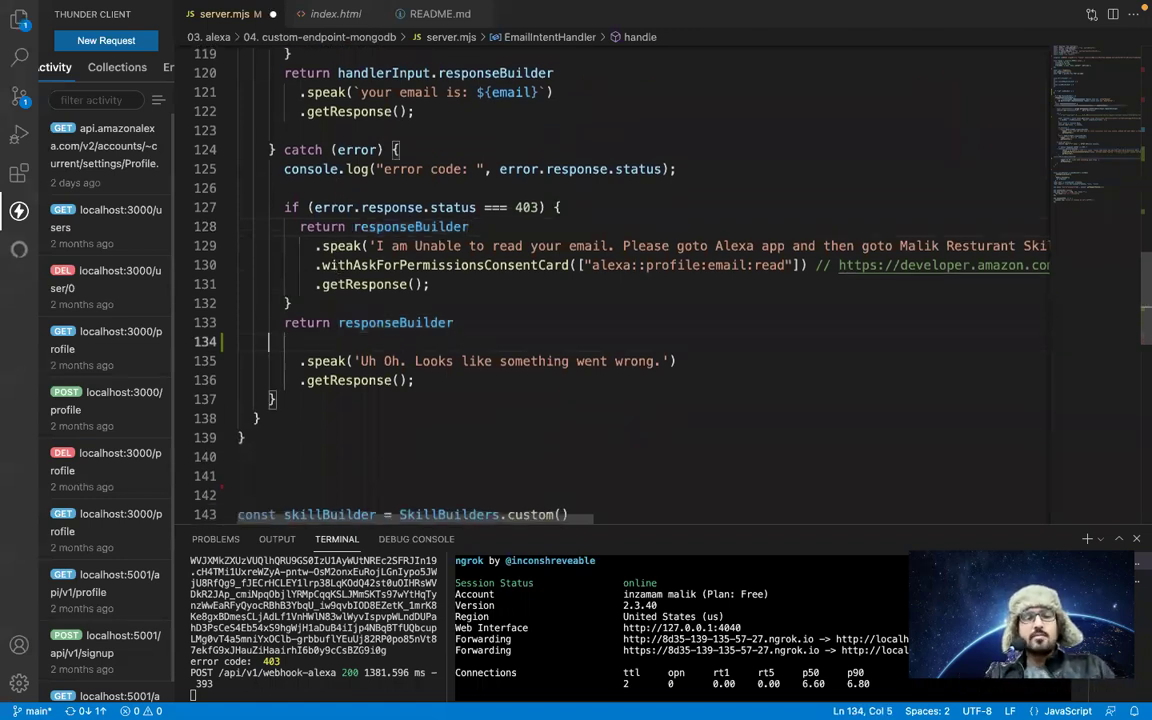
key("BackSpace")
key("BackSpace")
key("BackSpace")
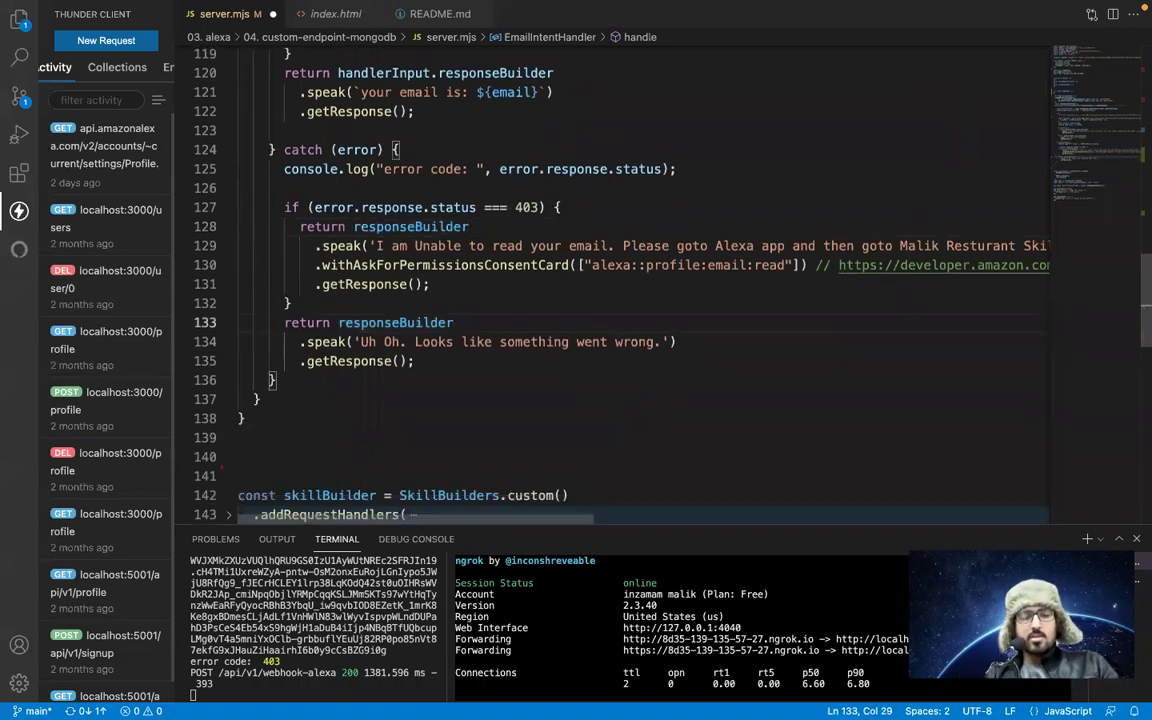
key("ctrl+s")
scroll(326, 421, "down", 1)
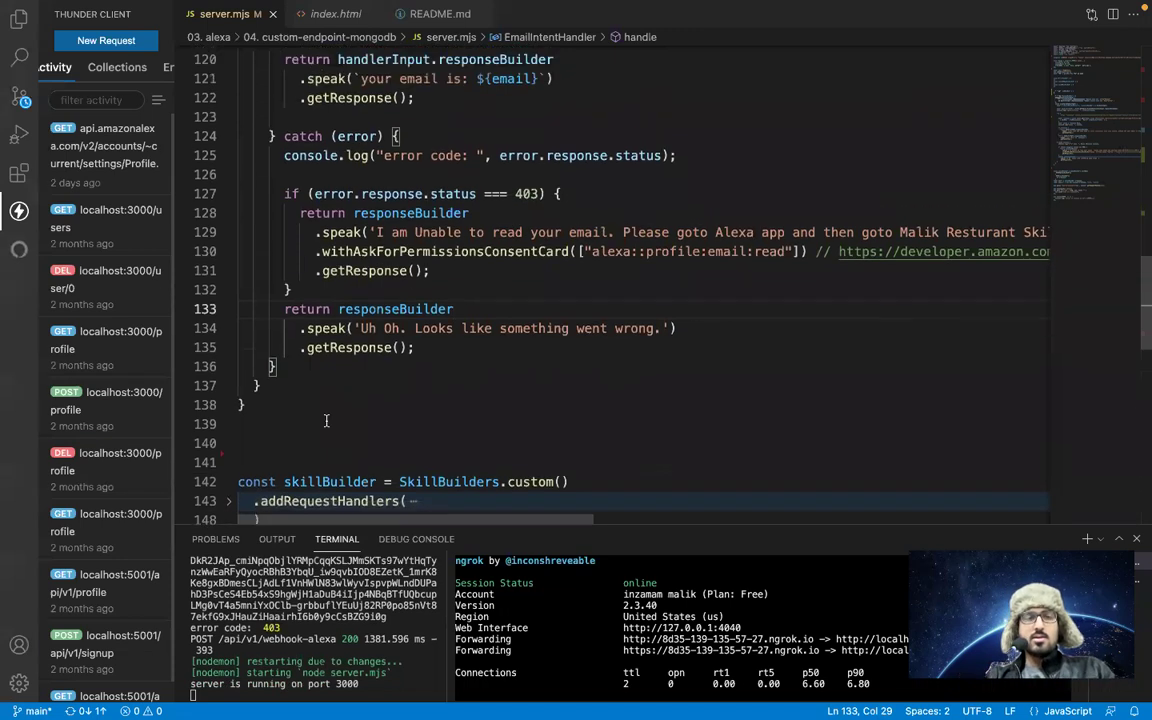
scroll(326, 421, "up", 2)
Commit the server.mjs change with the message "no edit".
mouse_move(519, 11)
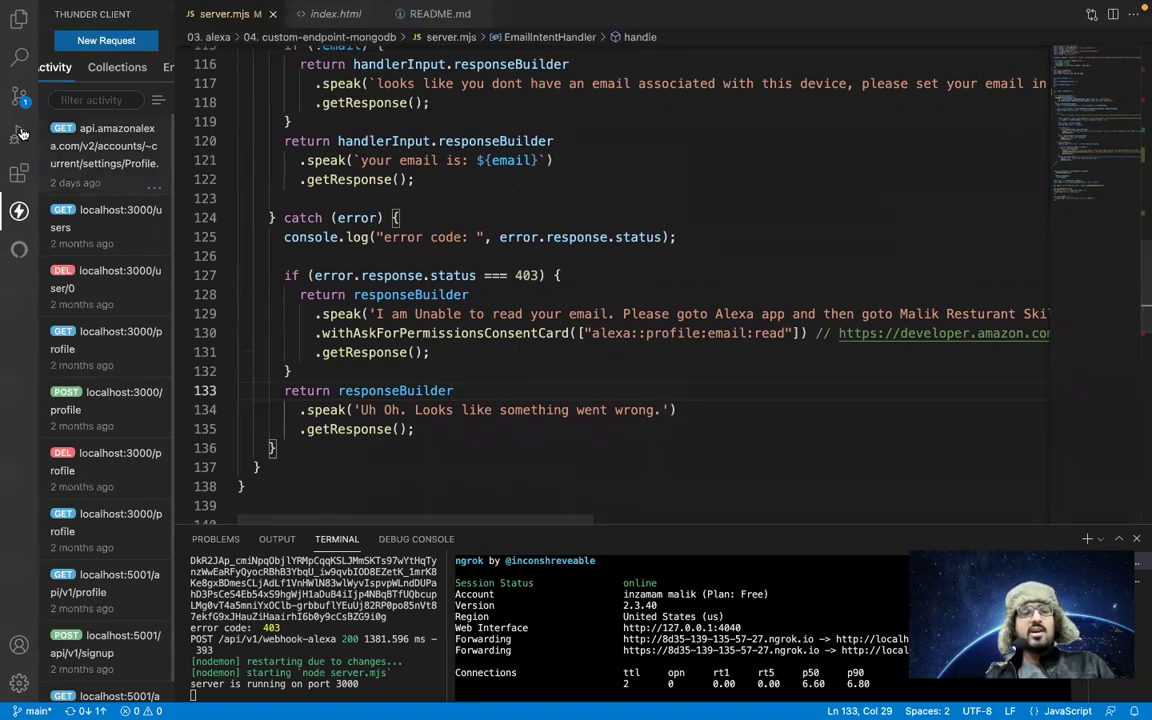
left_click(19, 96)
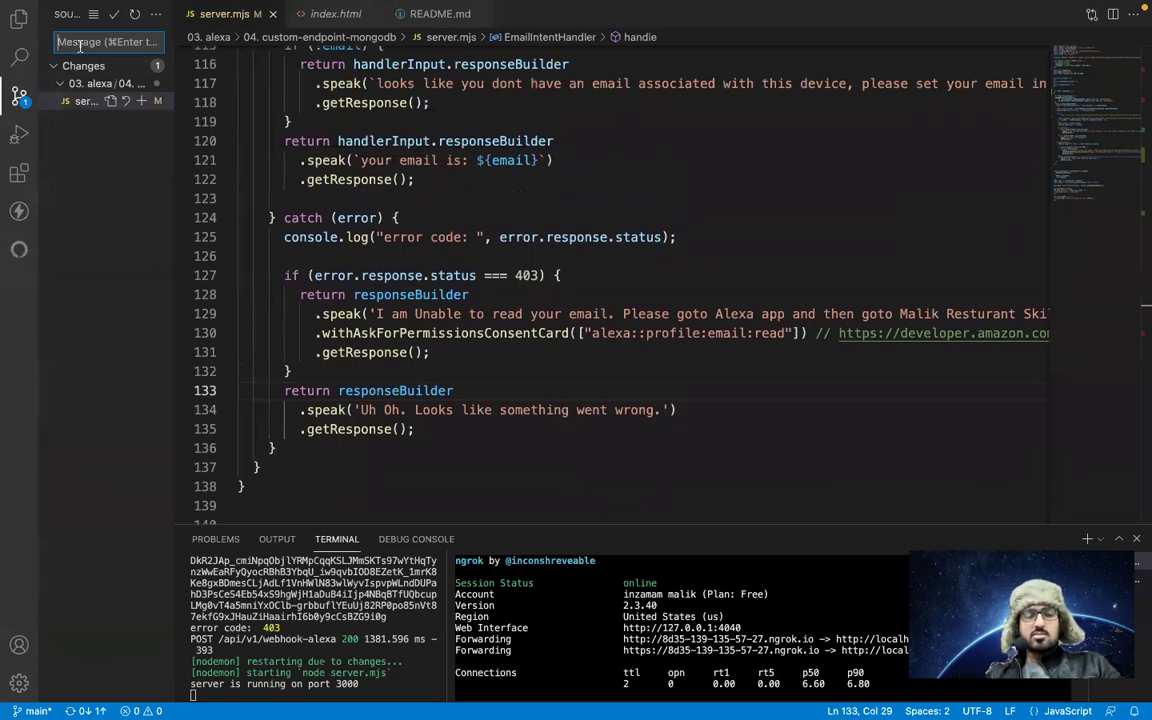
type("no")
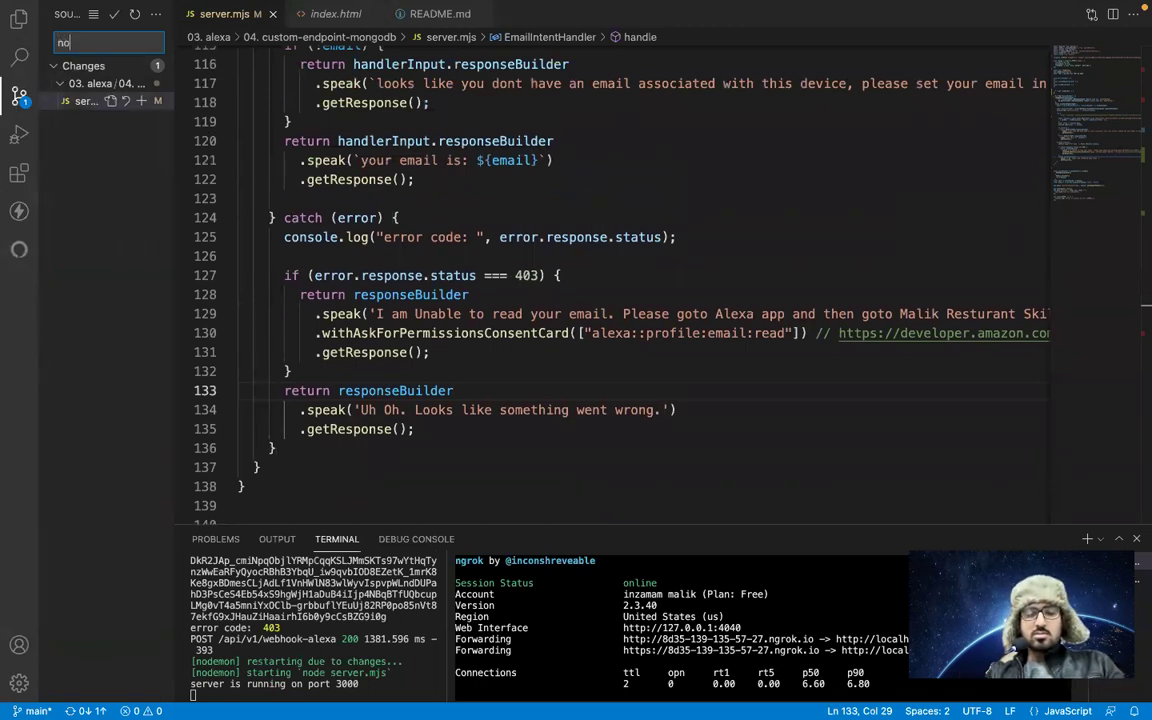
type(" edit")
key("super+Return")
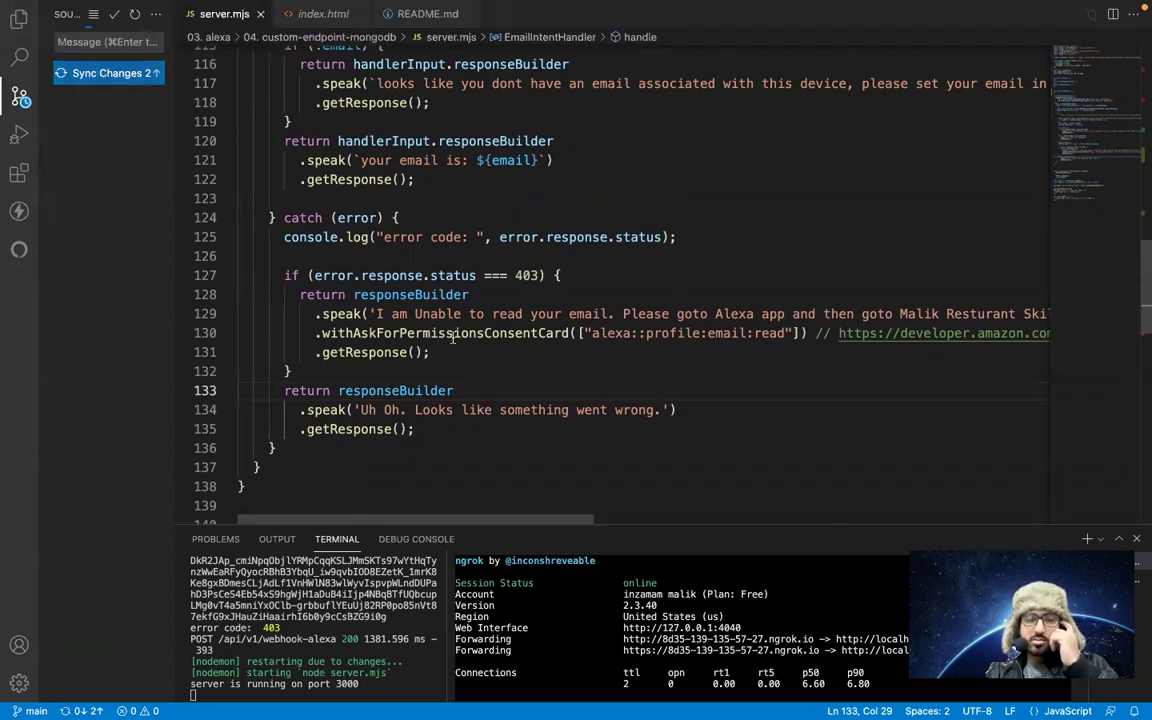
Collapse the body of the async handle function in EmailIntentHandler.
left_click_drag(291, 108, 411, 294)
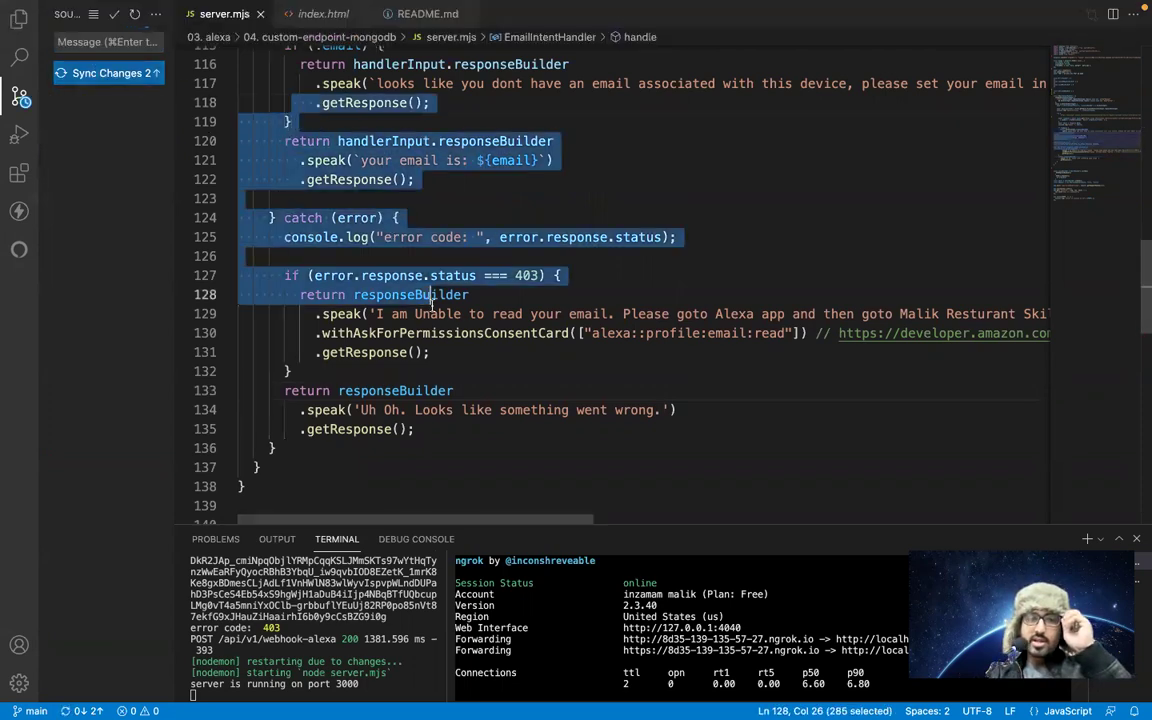
left_click(430, 313)
scroll(368, 218, "up", 5)
scroll(368, 216, "up", 3)
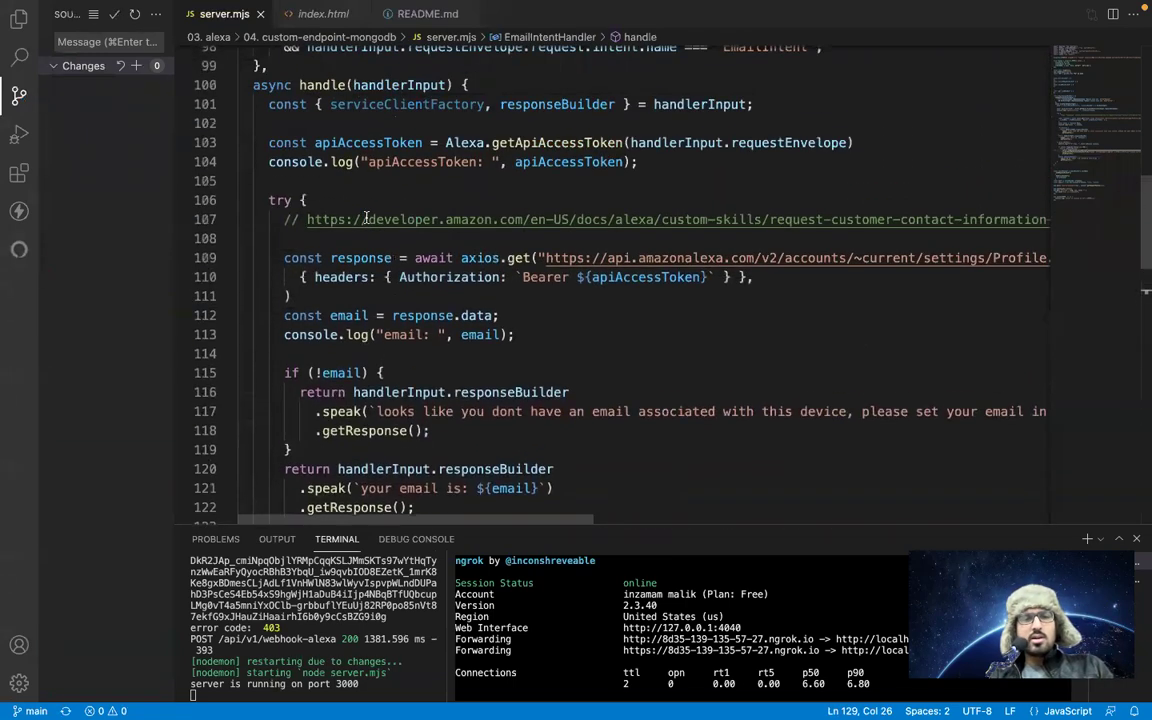
left_click(228, 160)
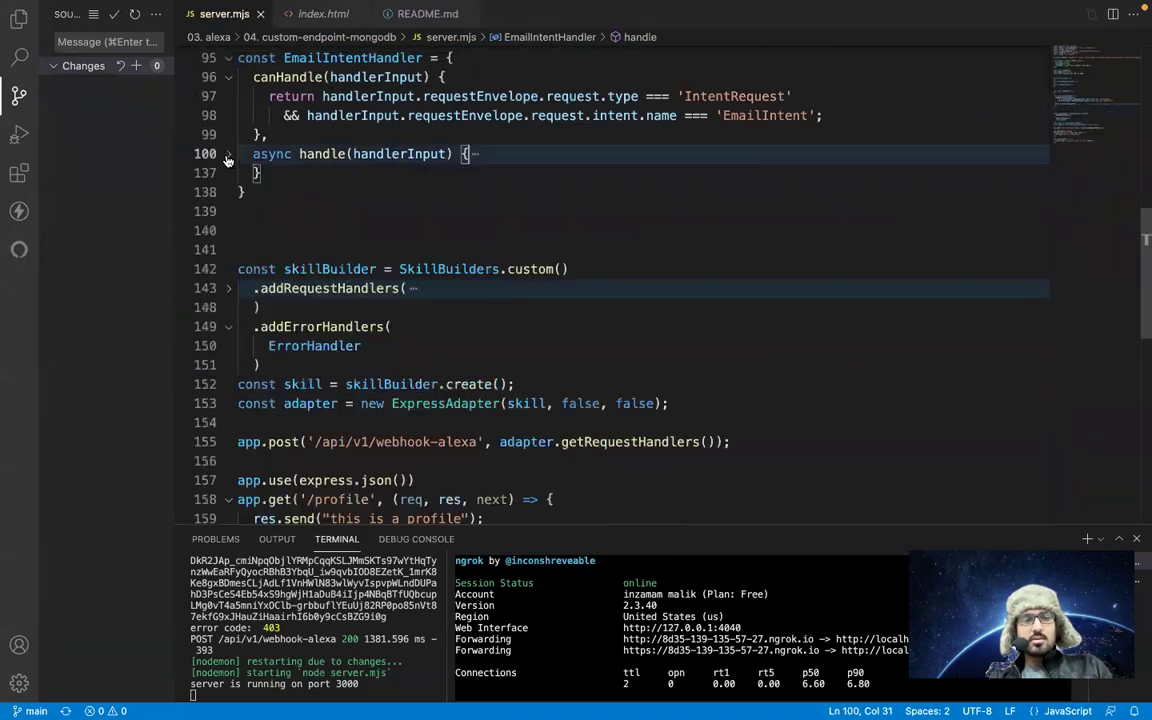
left_click(314, 193)
scroll(318, 197, "up", 2)
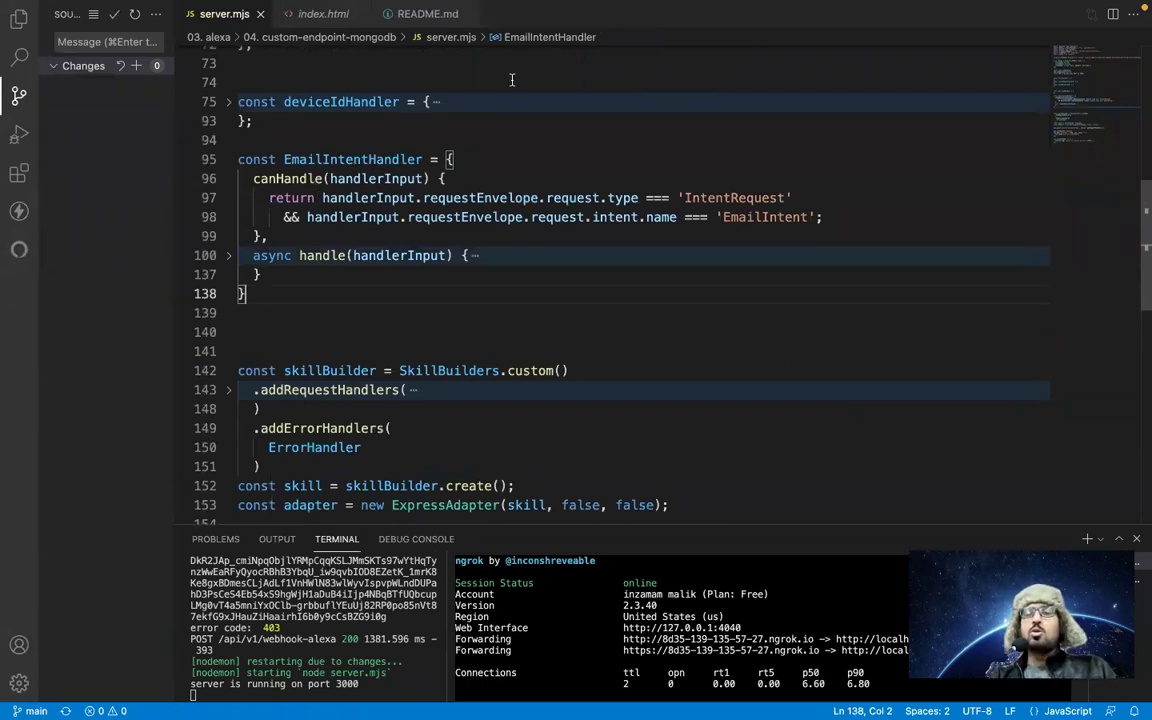
left_click(430, 281)
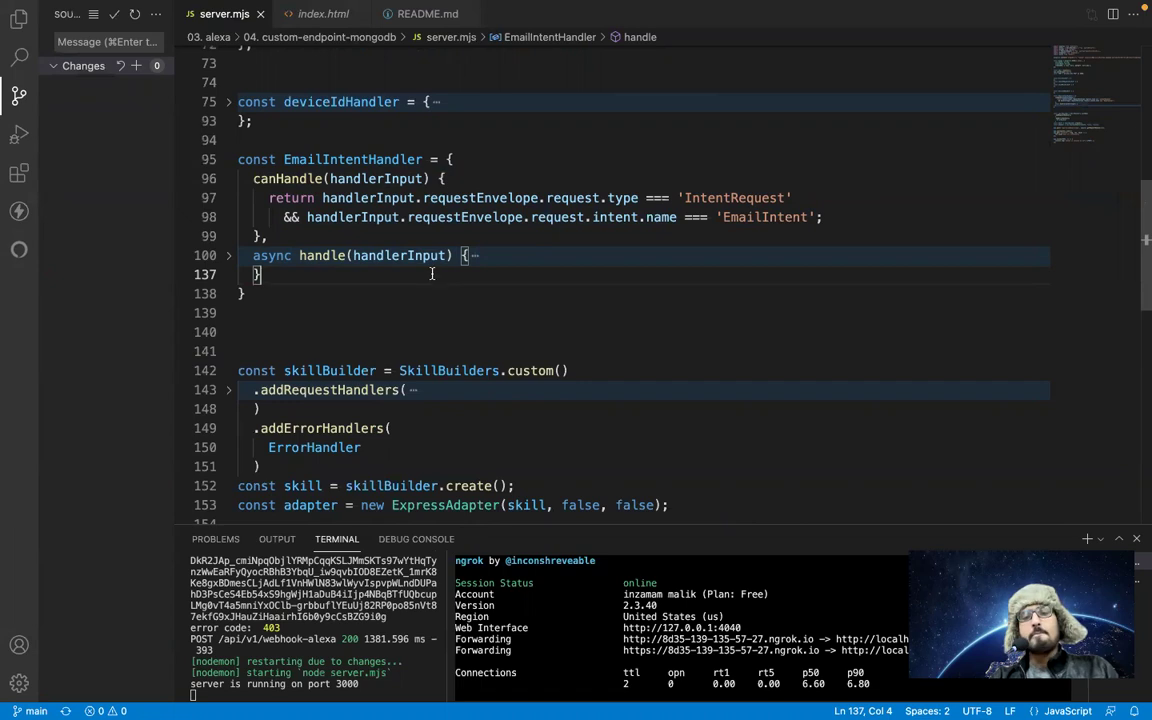
Expand EmailIntentHandler's handle function, remove ".email" from the end of the axios request URL so it ends in Profile, and save server.mjs.
left_click(229, 257)
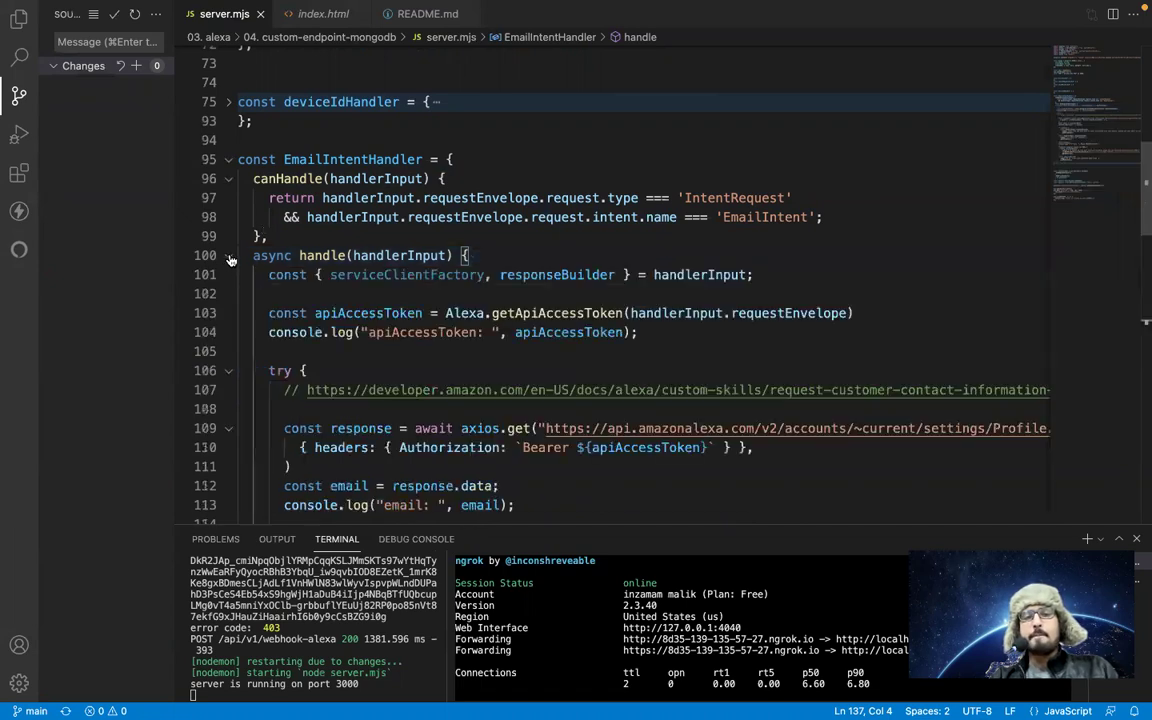
scroll(576, 293, "down", 2)
scroll(576, 293, "down", 2)
scroll(781, 256, "right", 5)
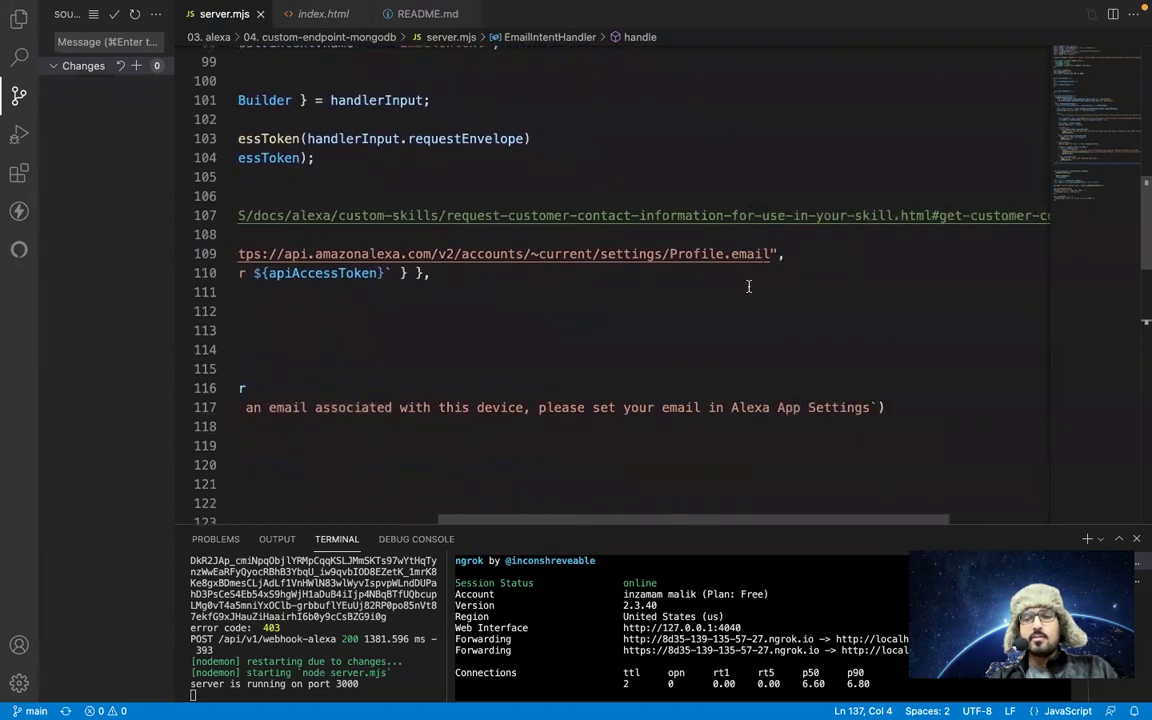
double_click(745, 254)
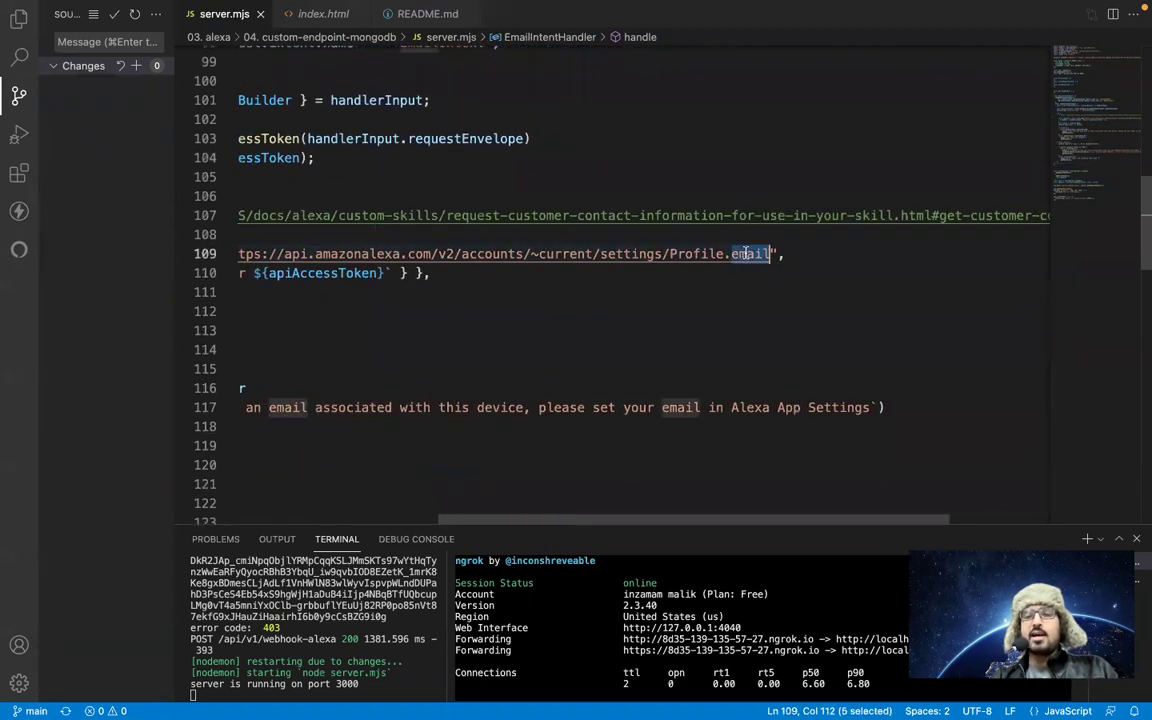
key("BackSpace")
key("BackSpace")
key("super+s")
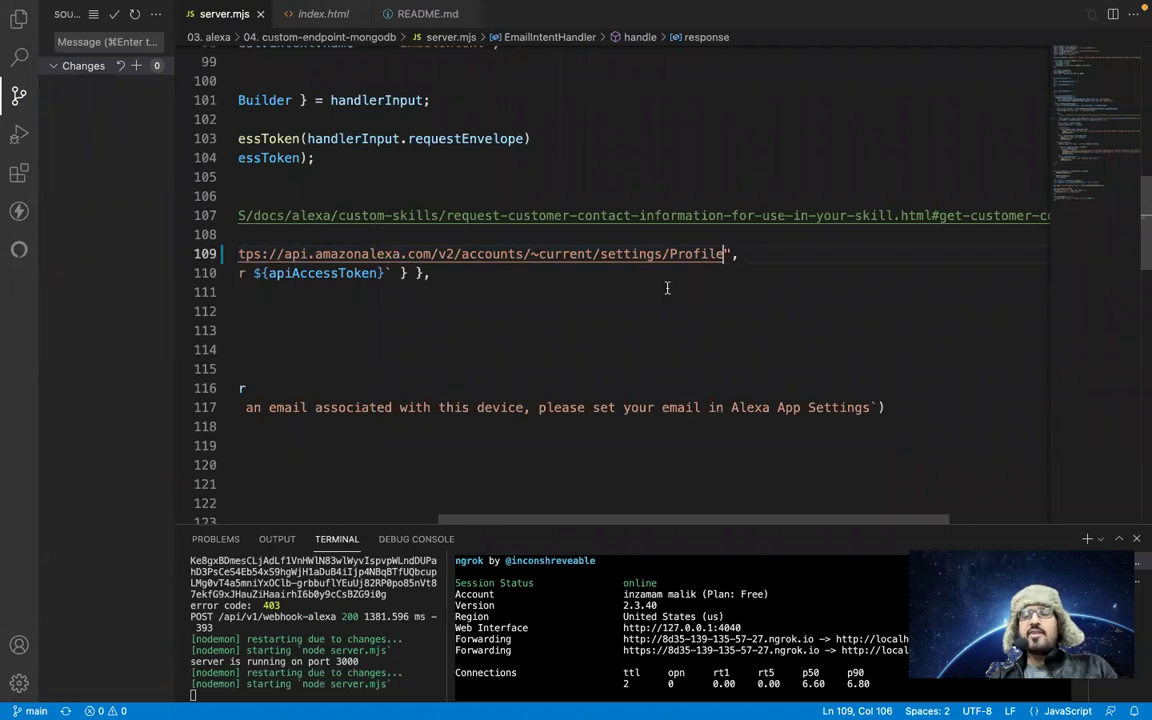
scroll(667, 288, "left", 2)
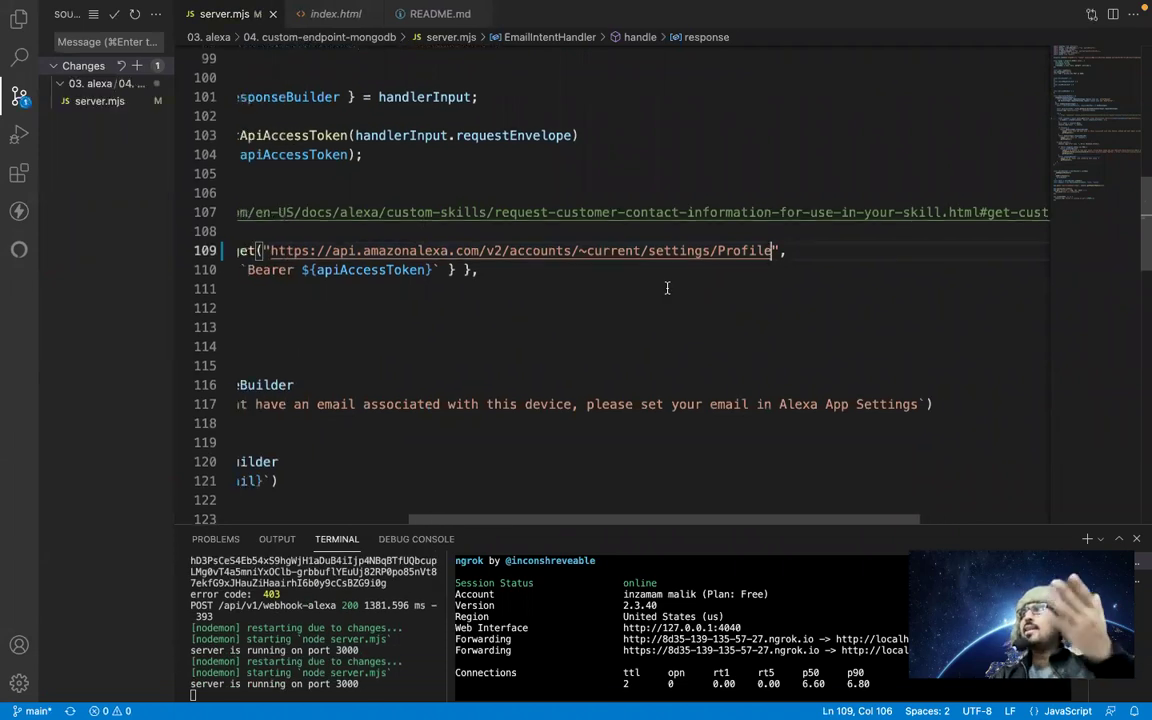
scroll(667, 288, "left", 5)
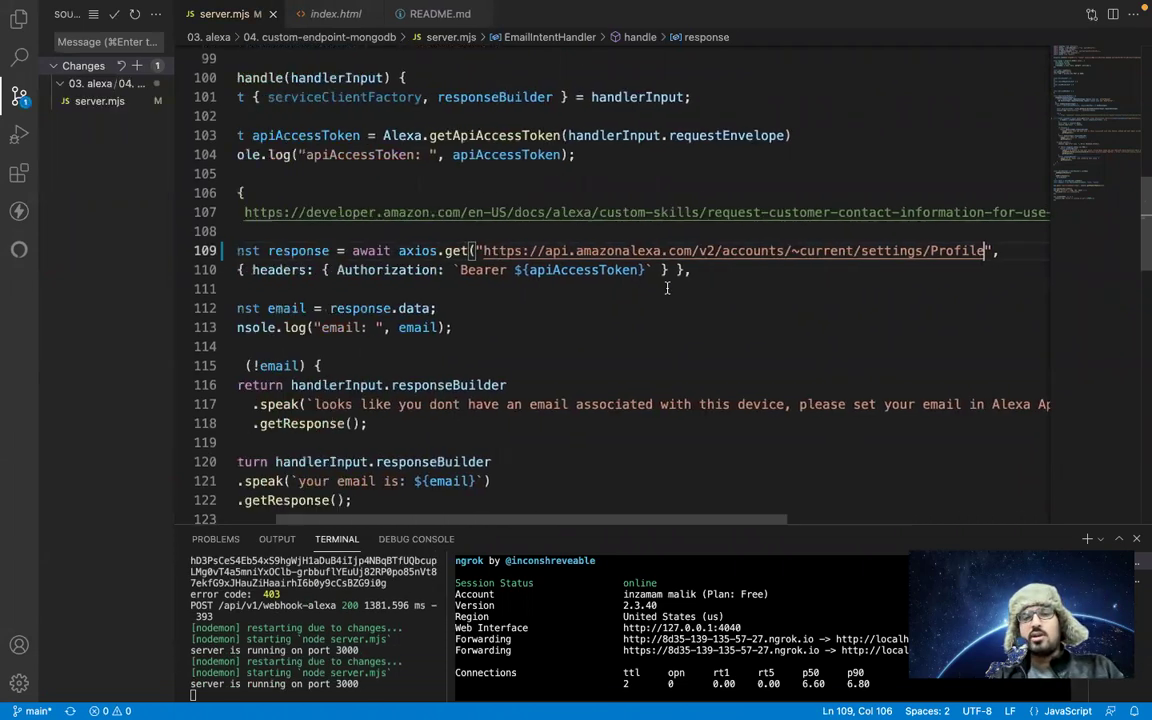
Switch to the Malik Restaurant skill settings in the Alexa web app and grant the Email Address permission.
key("ctrl+Right")
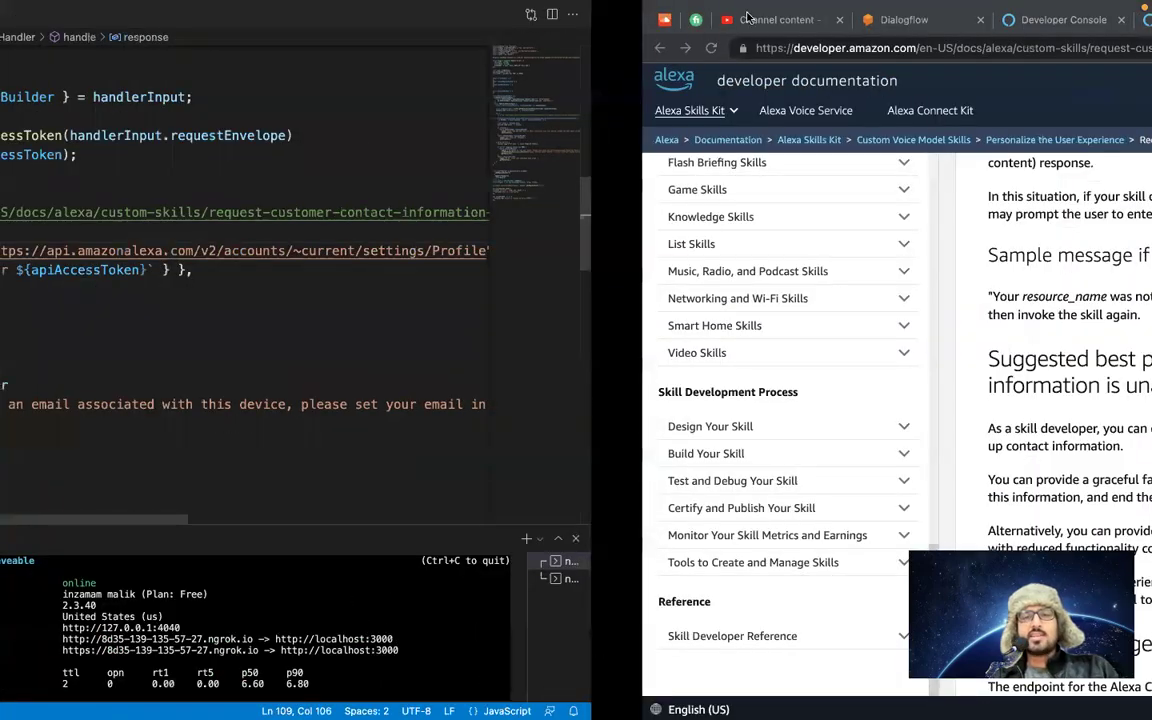
key("ctrl+Tab")
key("ctrl+Tab")
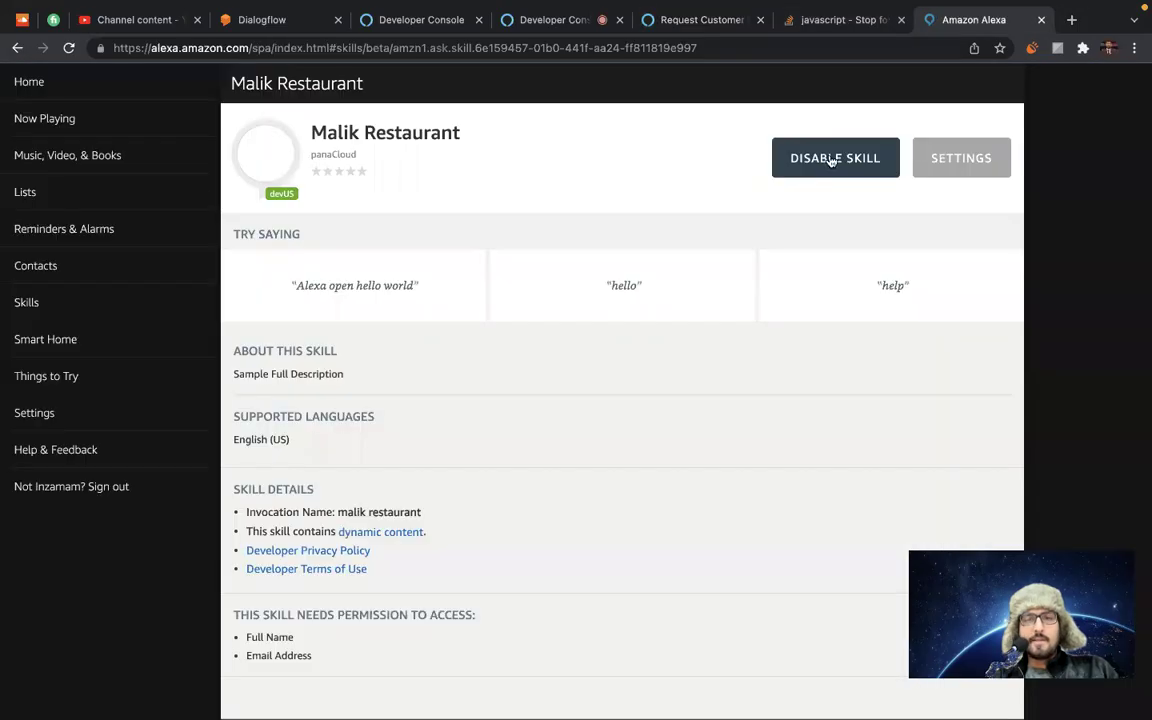
left_click(957, 159)
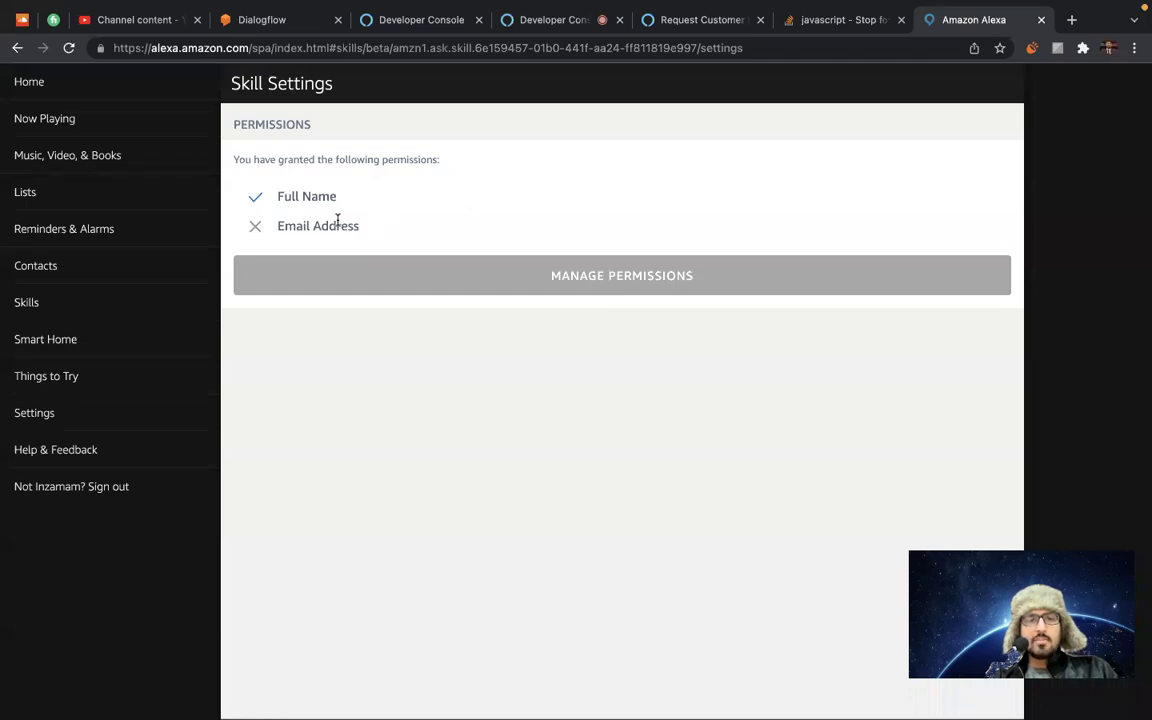
left_click(534, 271)
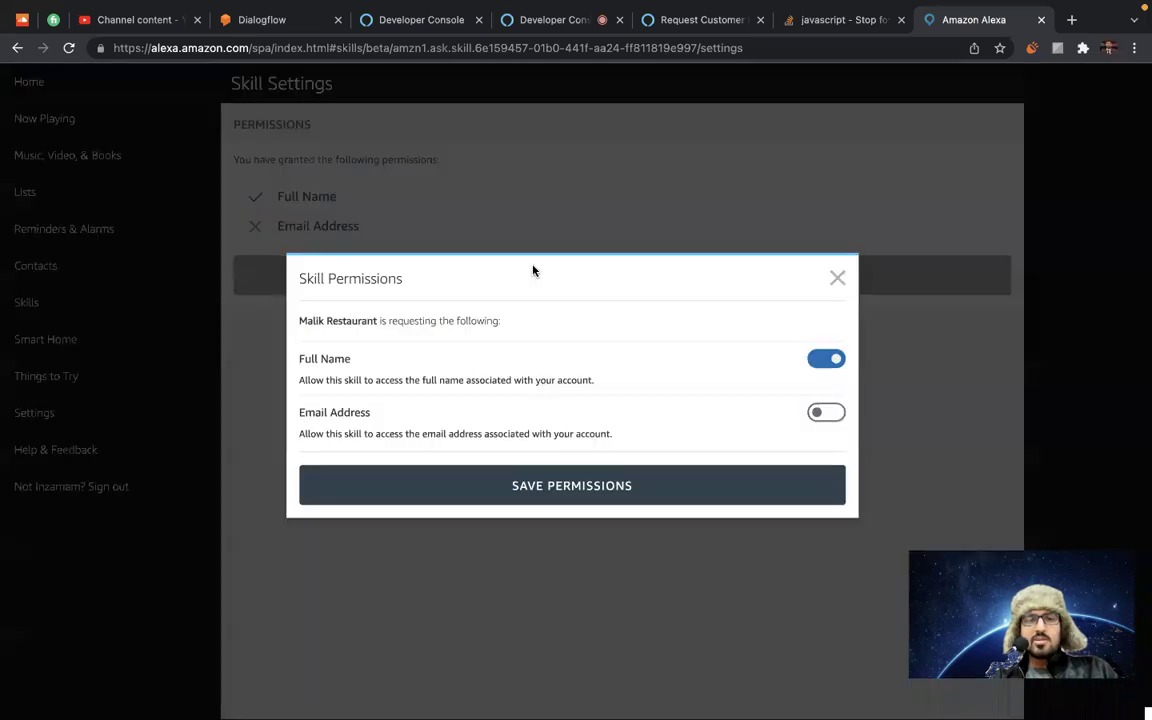
left_click(832, 414)
left_click(577, 486)
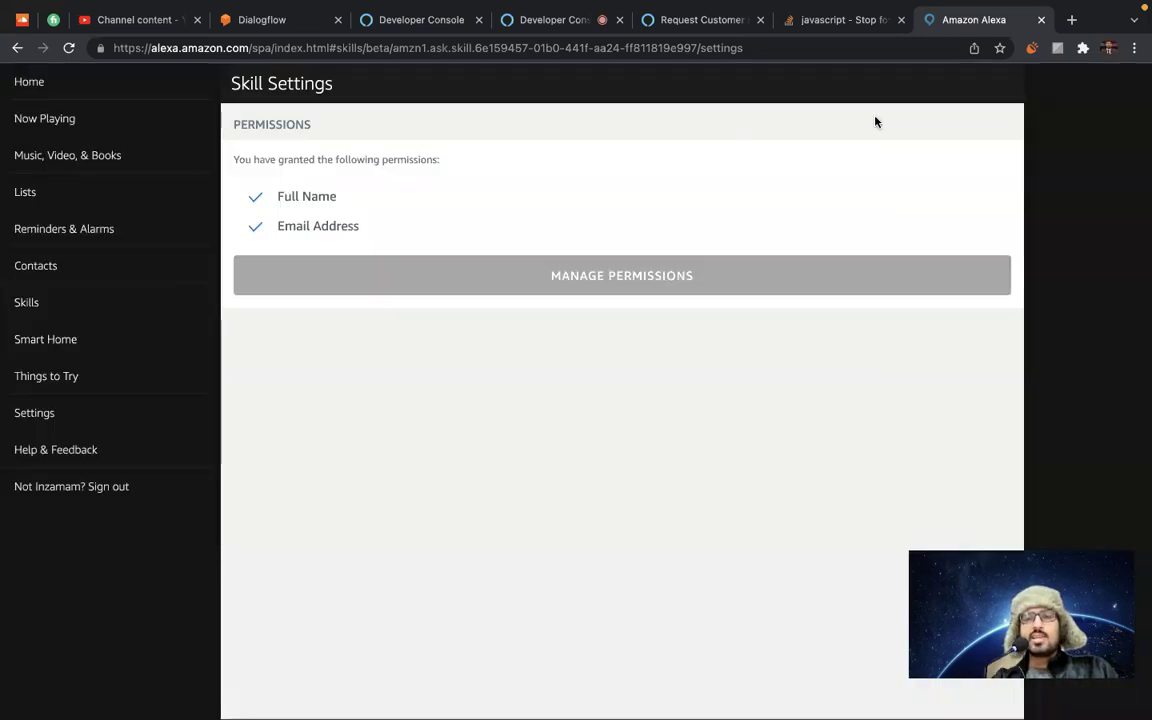
Review the Profile request URL and response handling in server.mjs, and return to the Alexa test console.
left_click(527, 20)
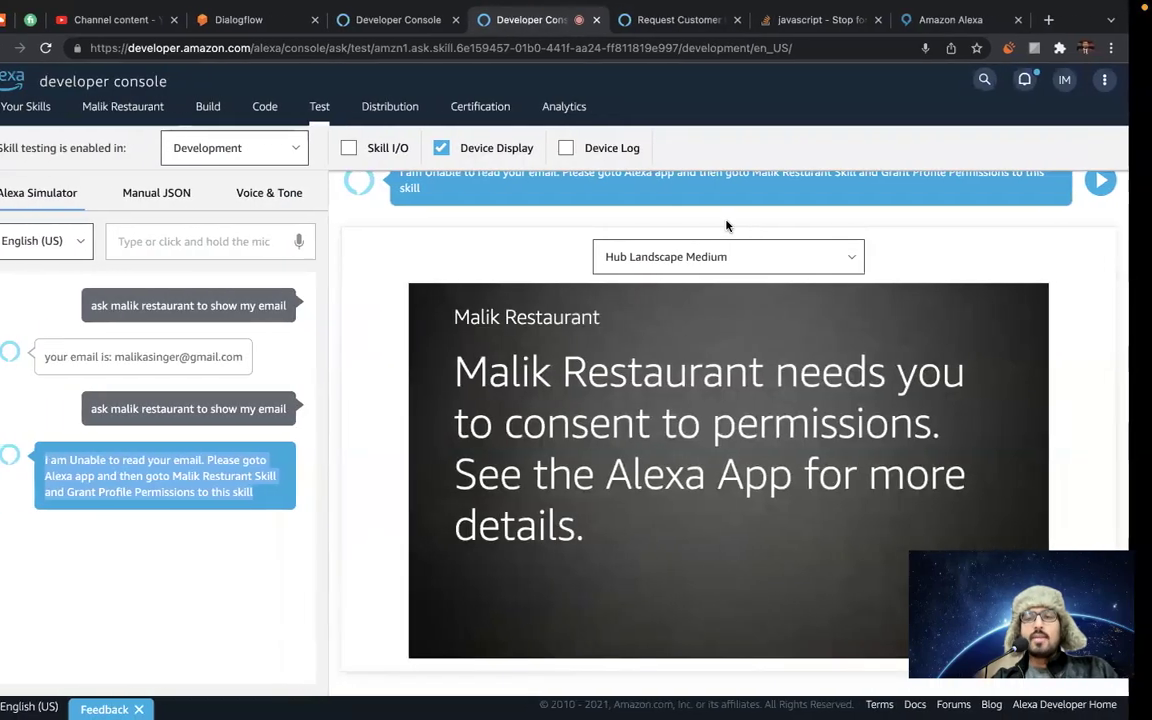
key("super+Tab")
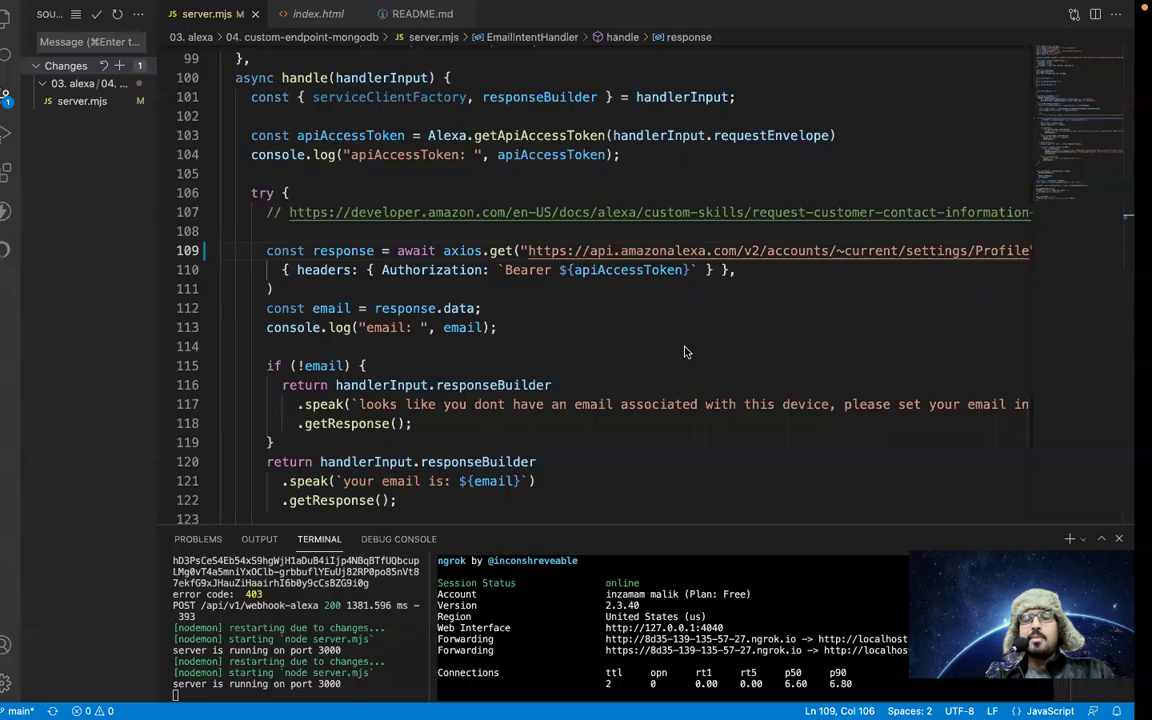
scroll(800, 300, "right", 3)
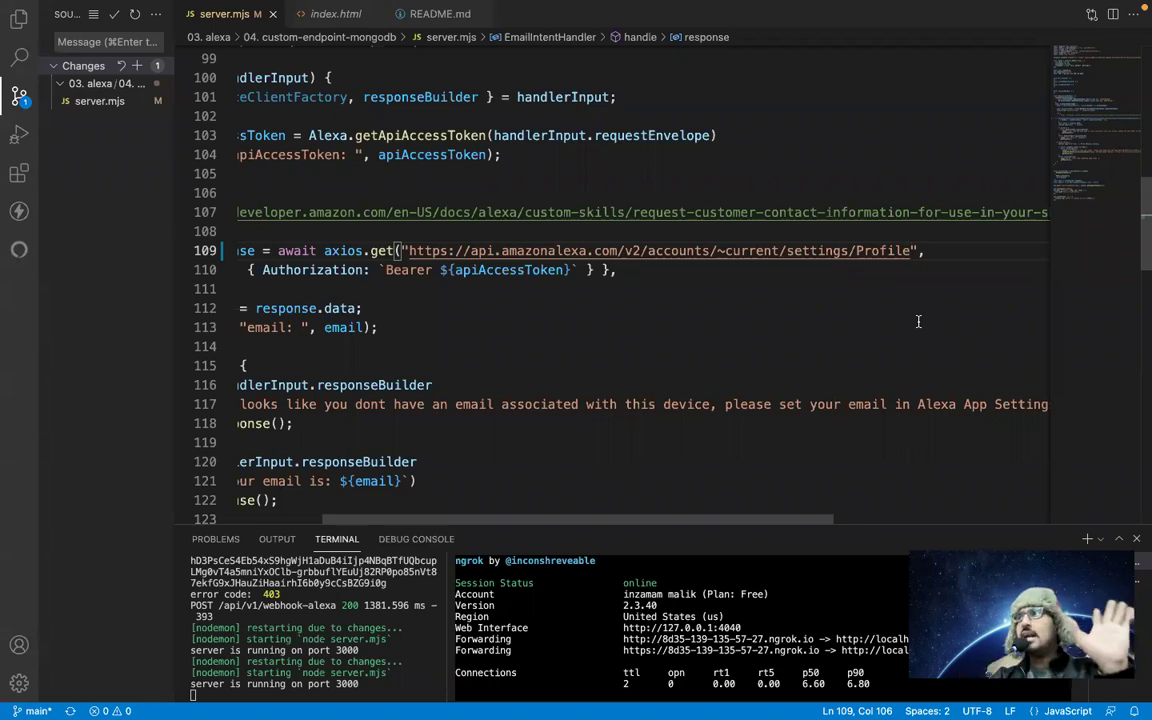
left_click_drag(905, 310, 797, 297)
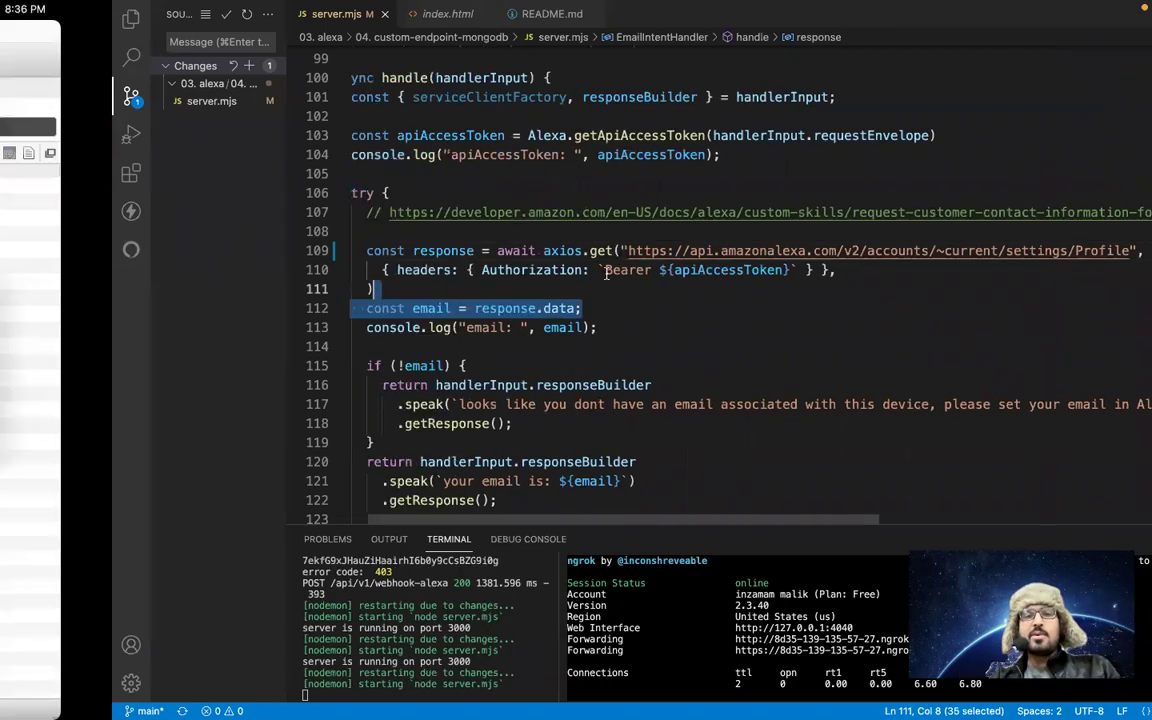
key("ctrl+Left")
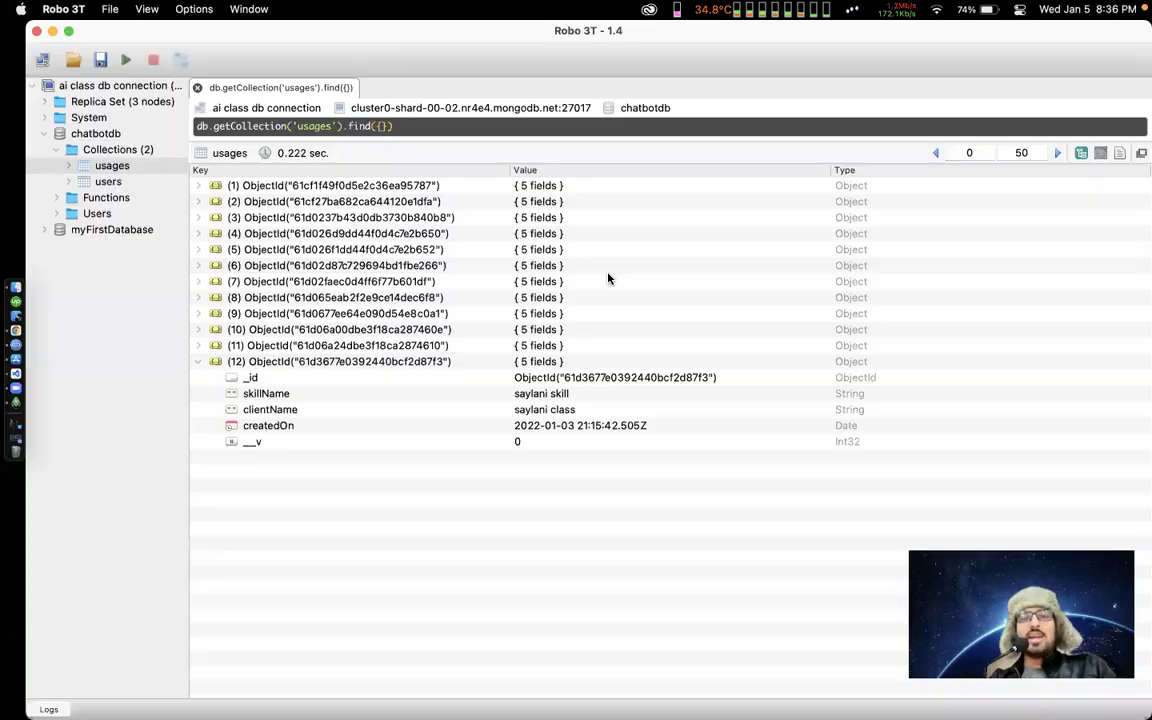
key("ctrl+Right")
key("ctrl+Right")
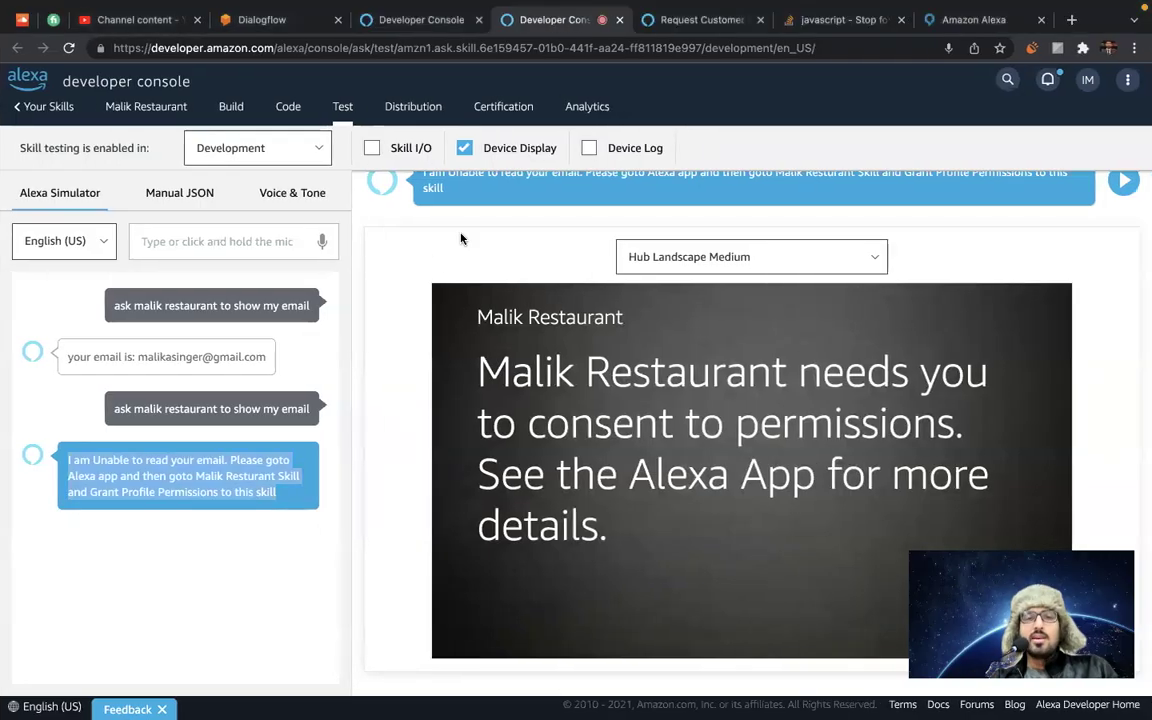
Send "ask malik restaurant to show my email" again in the Alexa Simulator, reusing the previous utterance.
triple_click(165, 402)
key("ctrl+c")
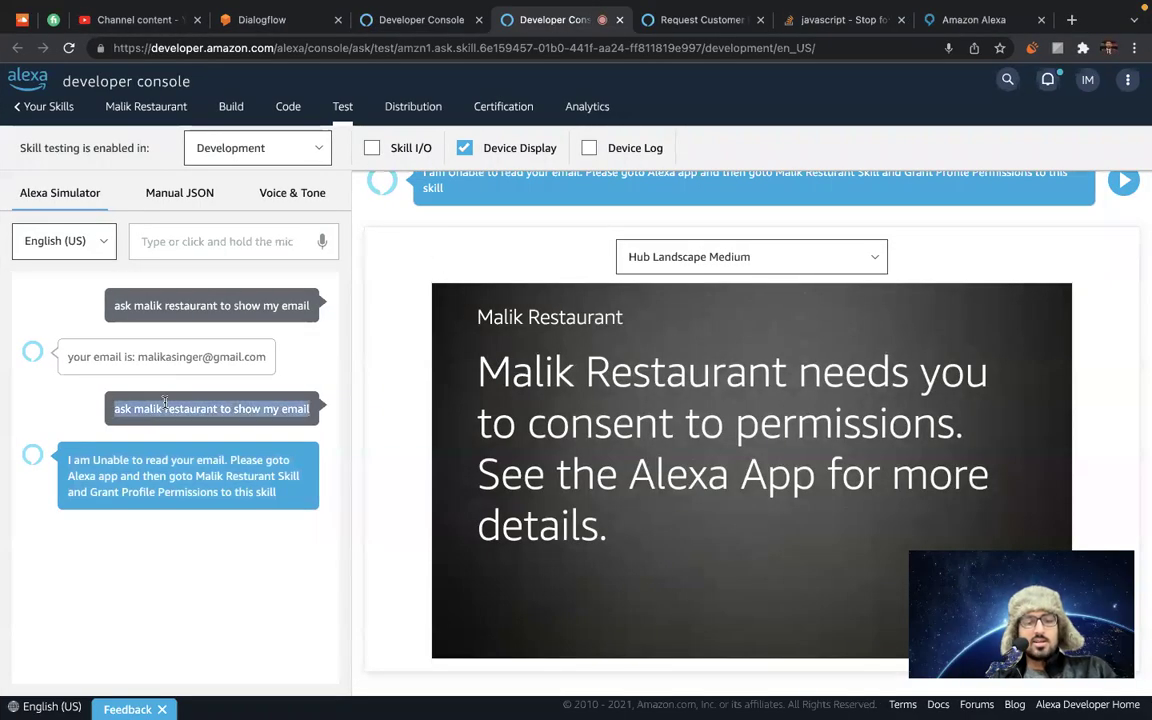
left_click(177, 248)
key("ctrl+v")
key("Return")
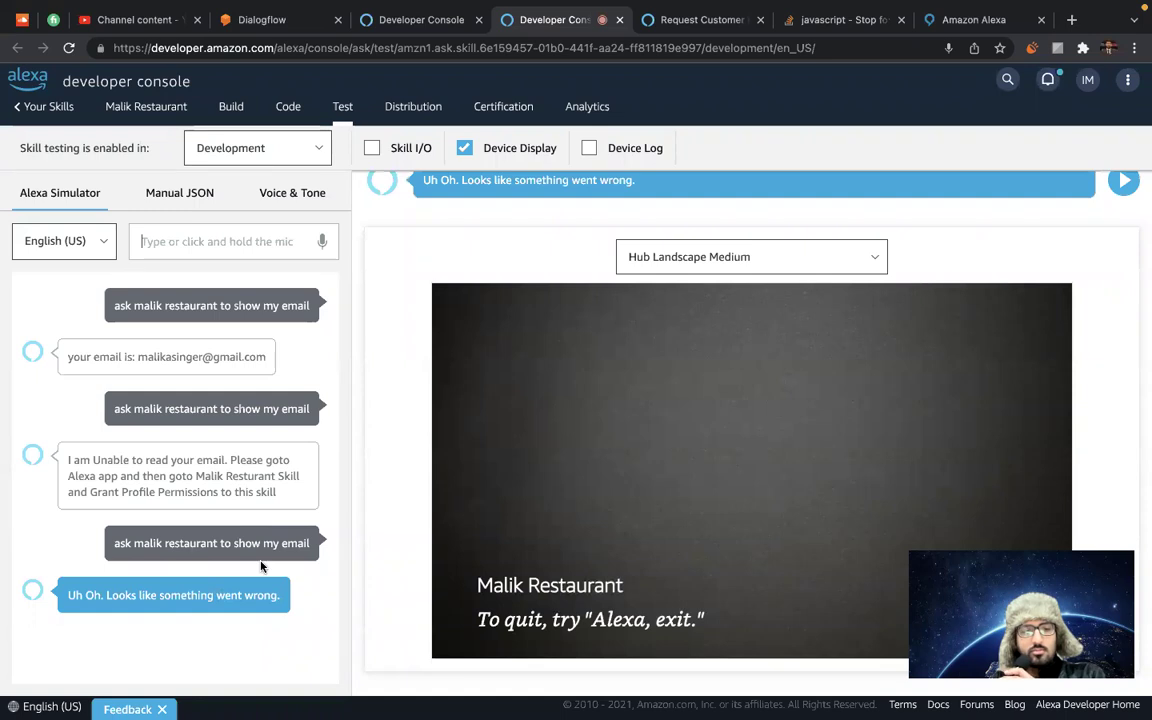
Switch back to server.mjs, append ".email" to the end of the Profile request URL, and save the file.
key("ctrl+Left")
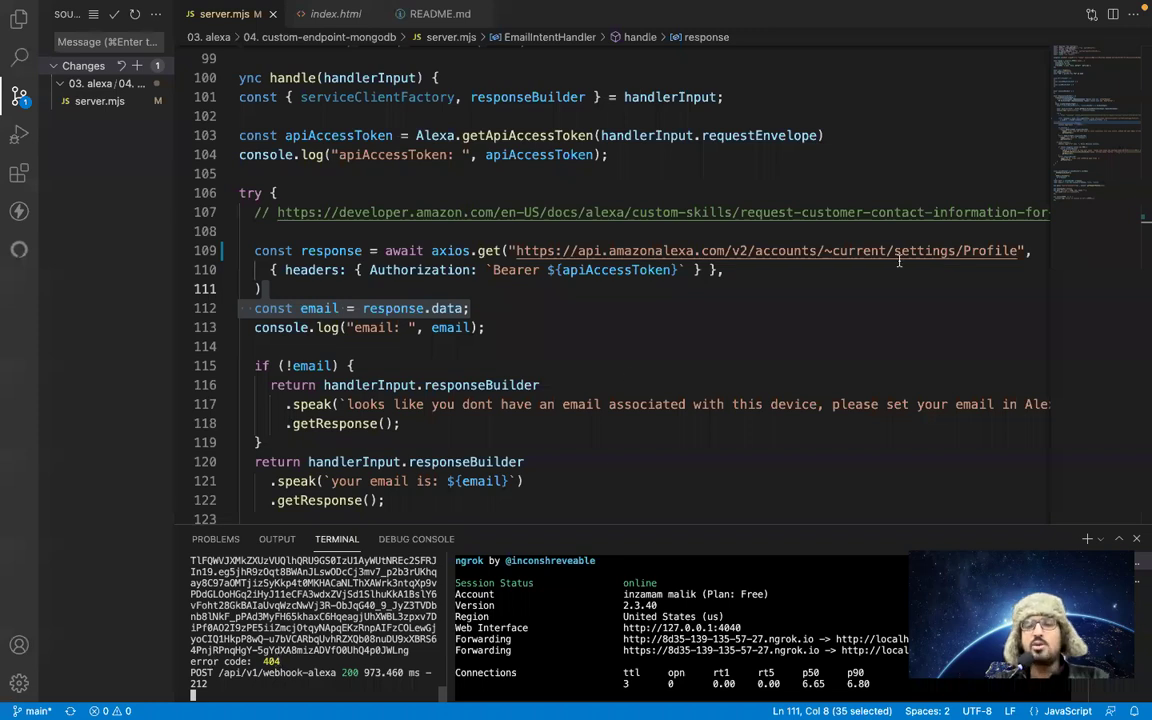
left_click(1018, 251)
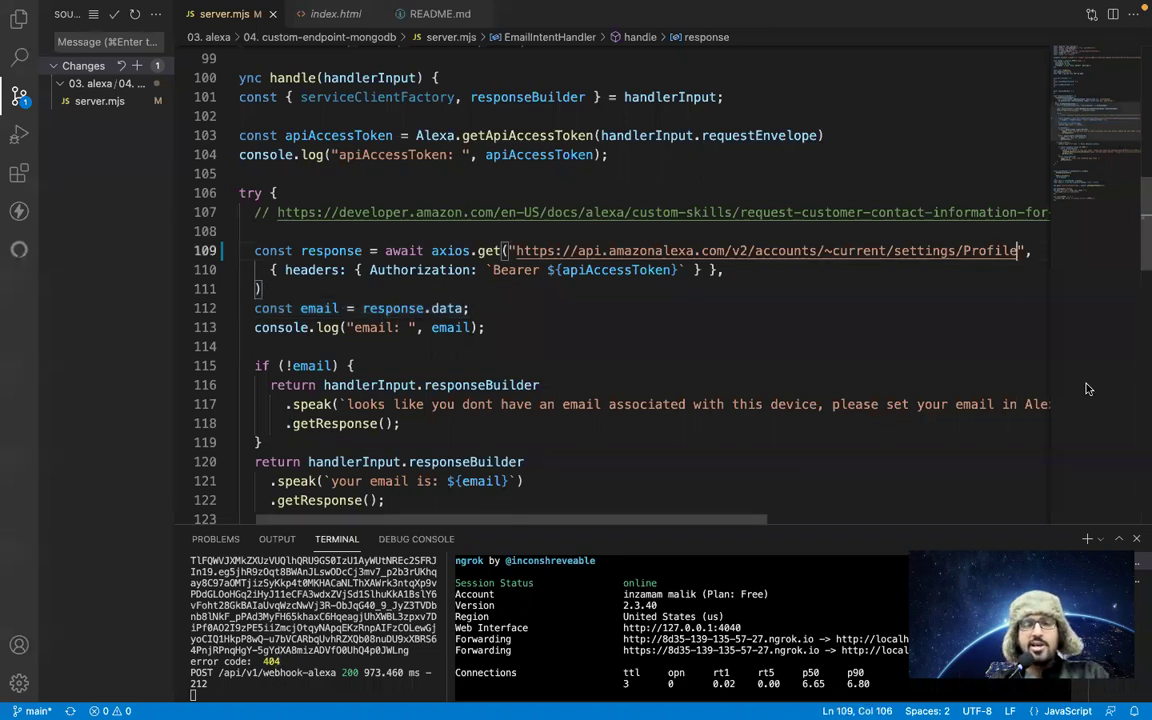
type(".email")
key("alt+shift+Left")
key("ctrl+s")
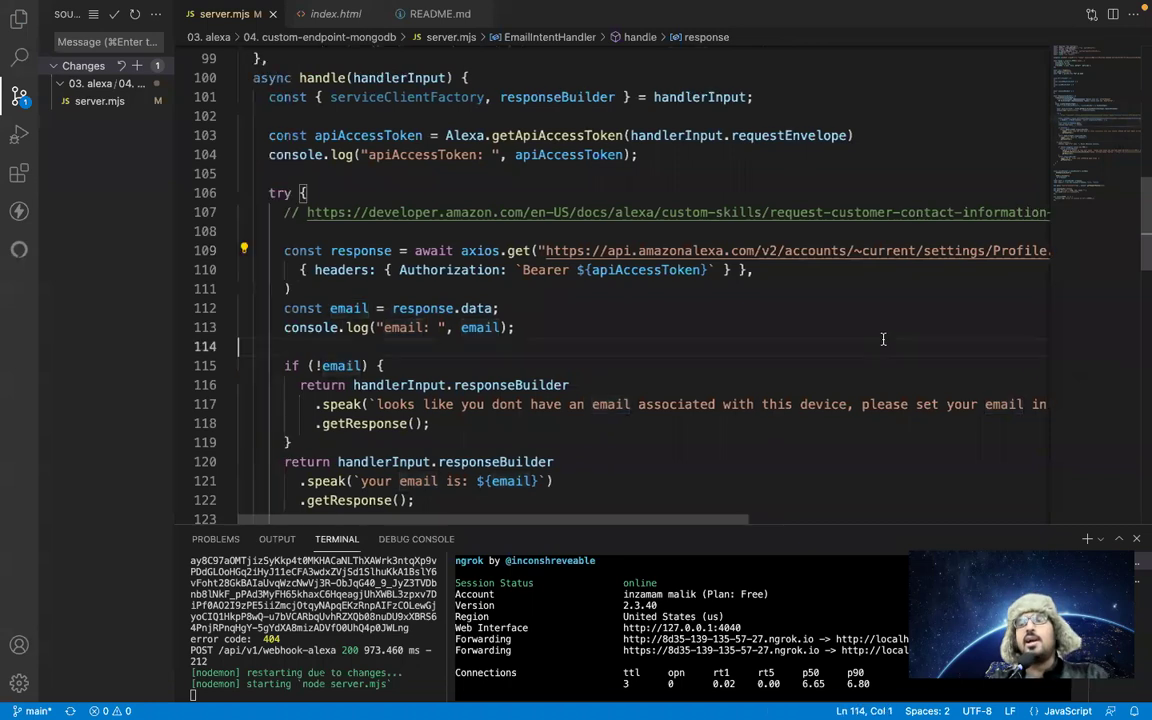
Review the Profile email request and the response.data handling inside EmailIntentHandler in server.mjs.
left_click(882, 340)
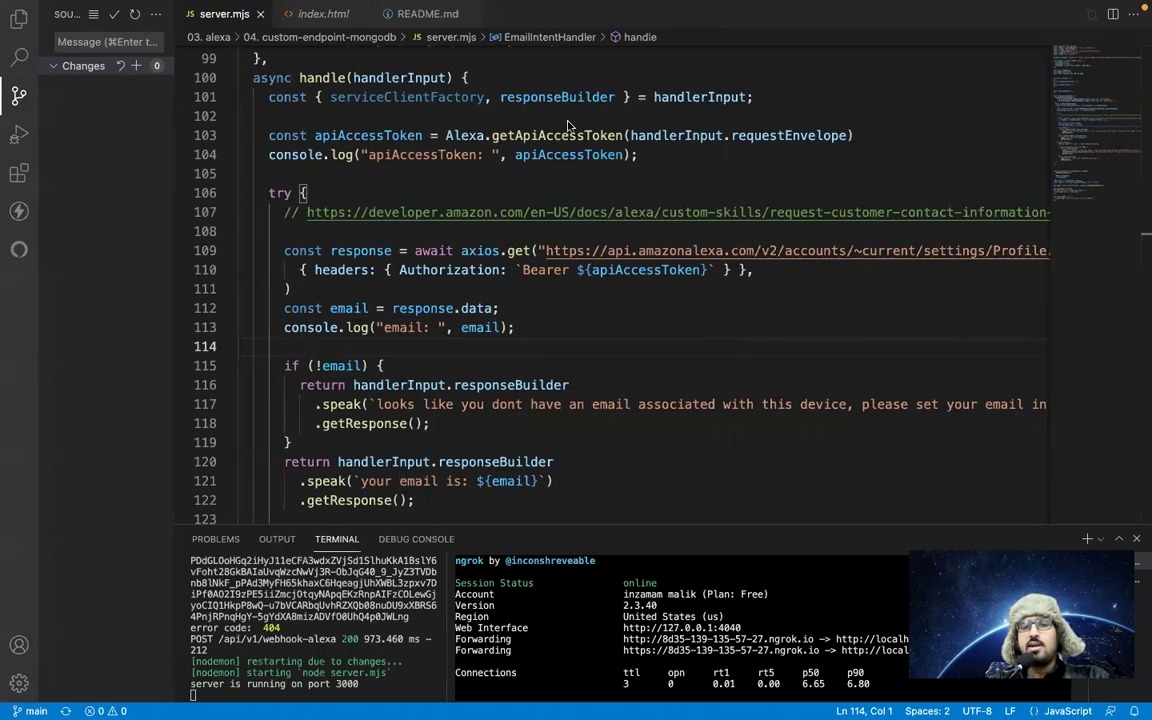
left_click(416, 107)
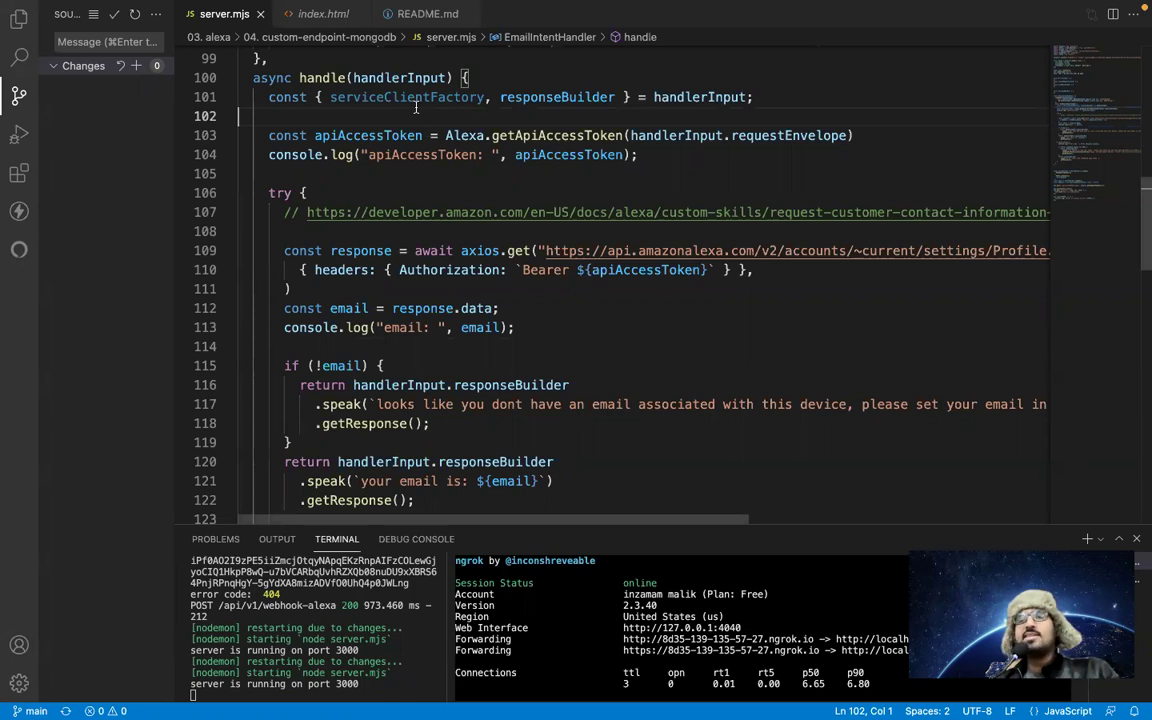
left_click(345, 192)
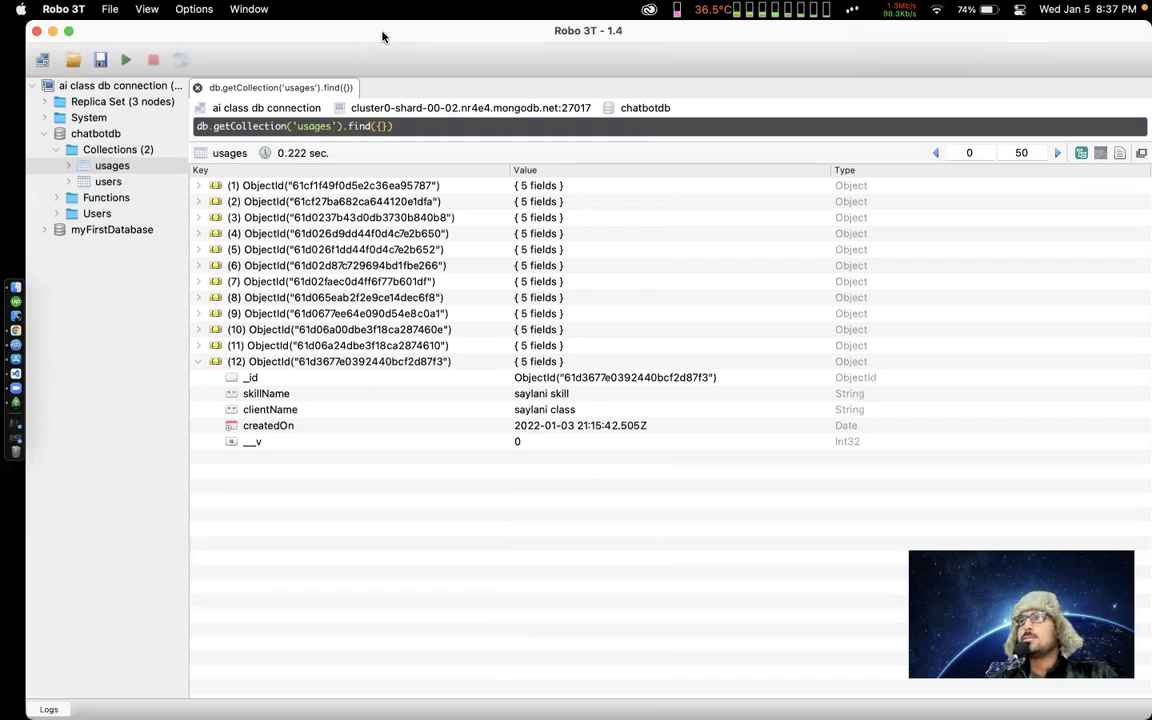
key("ctrl+Right")
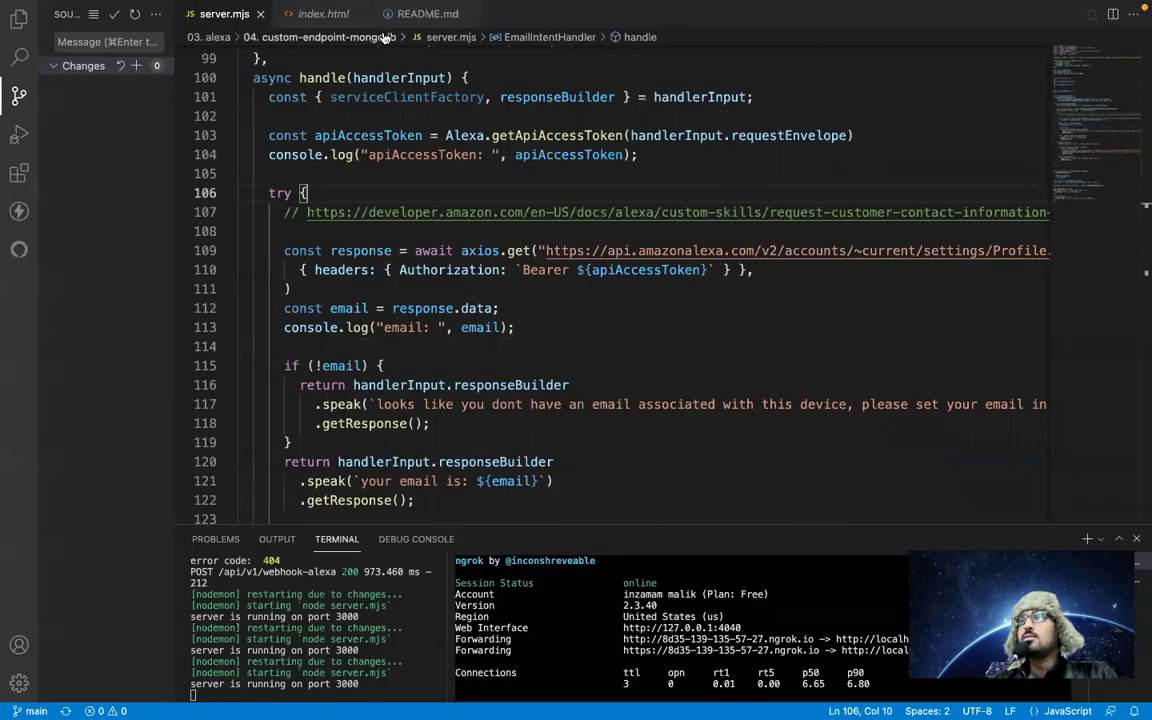
left_click(476, 309)
double_click(476, 309)
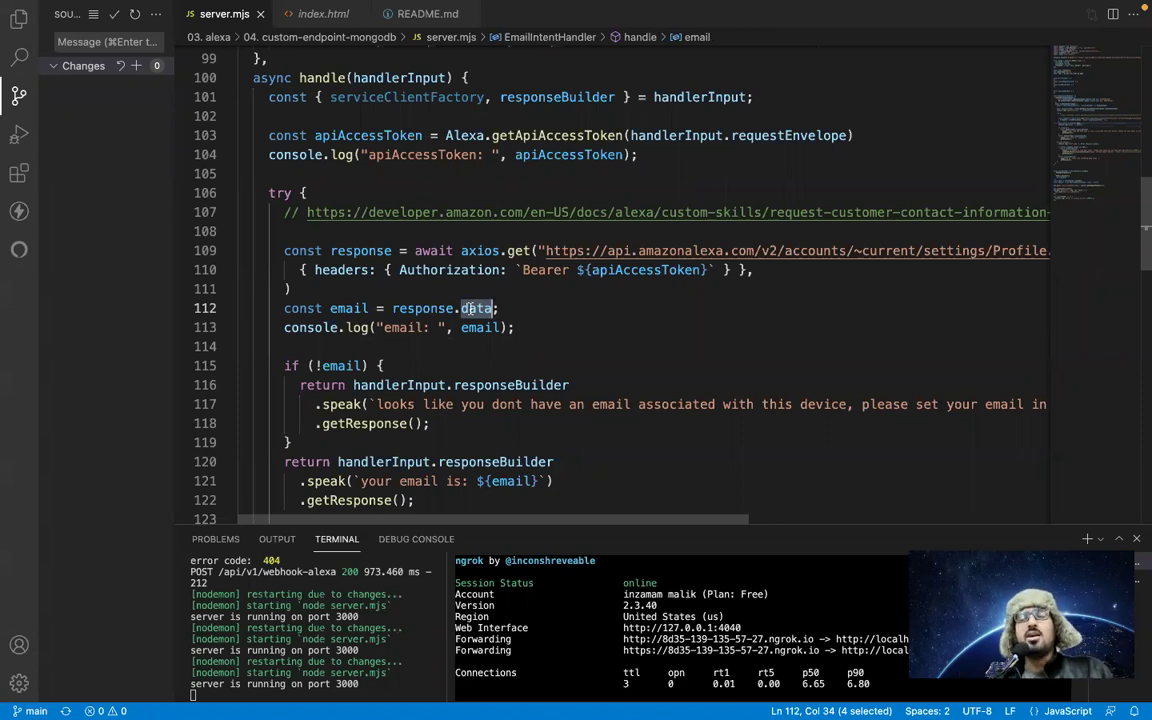
left_click(611, 326)
scroll(611, 326, "down", 1)
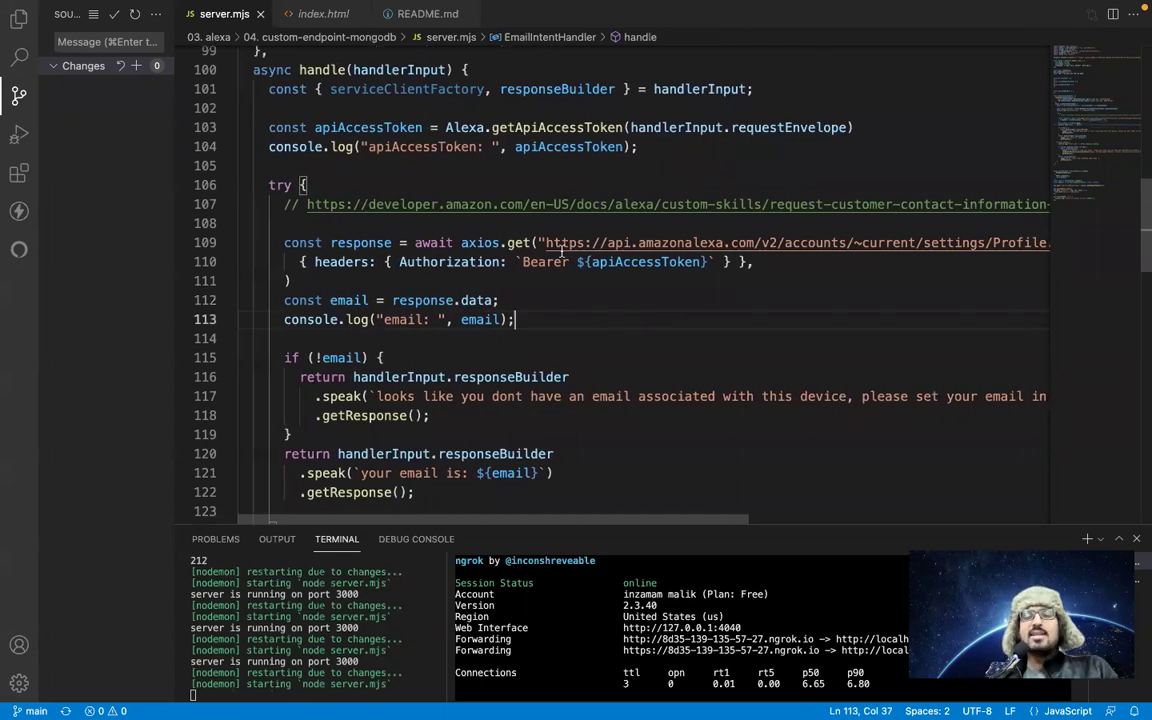
Switch to the browser and search Google in a new tab for "get name email at once alexa contact api".
key("ctrl+Right")
key("ctrl+Right")
key("ctrl+Right")
key("ctrl+Right")
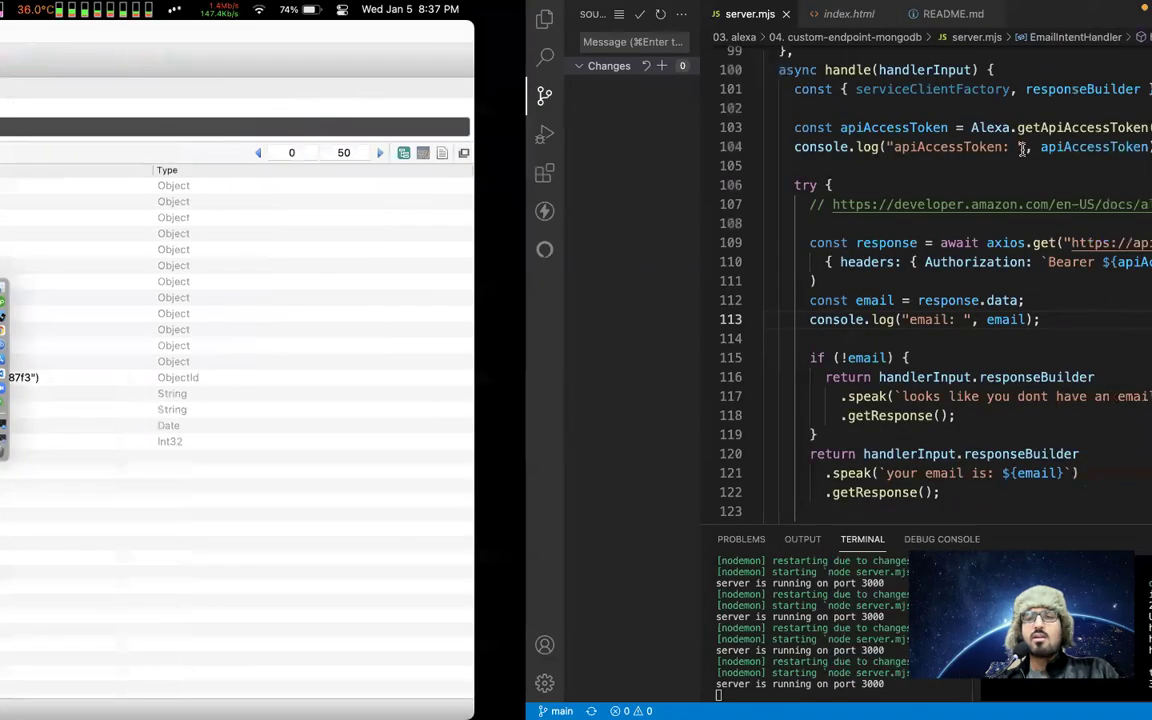
left_click(1073, 20)
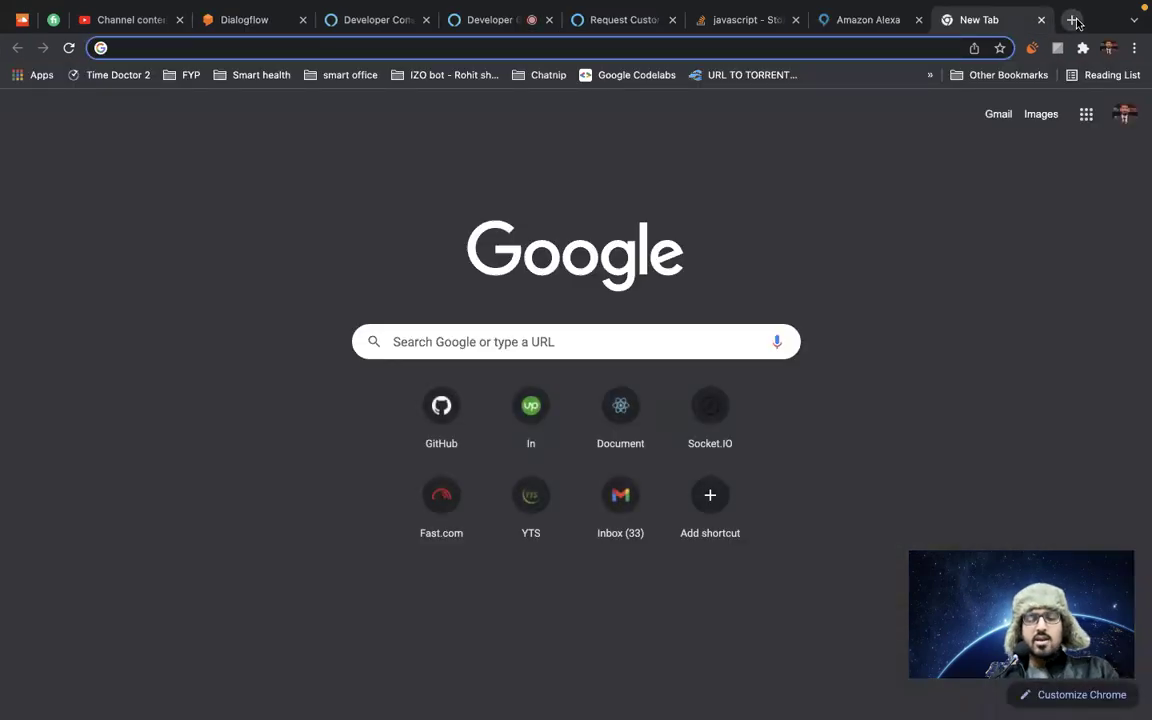
type("get name")
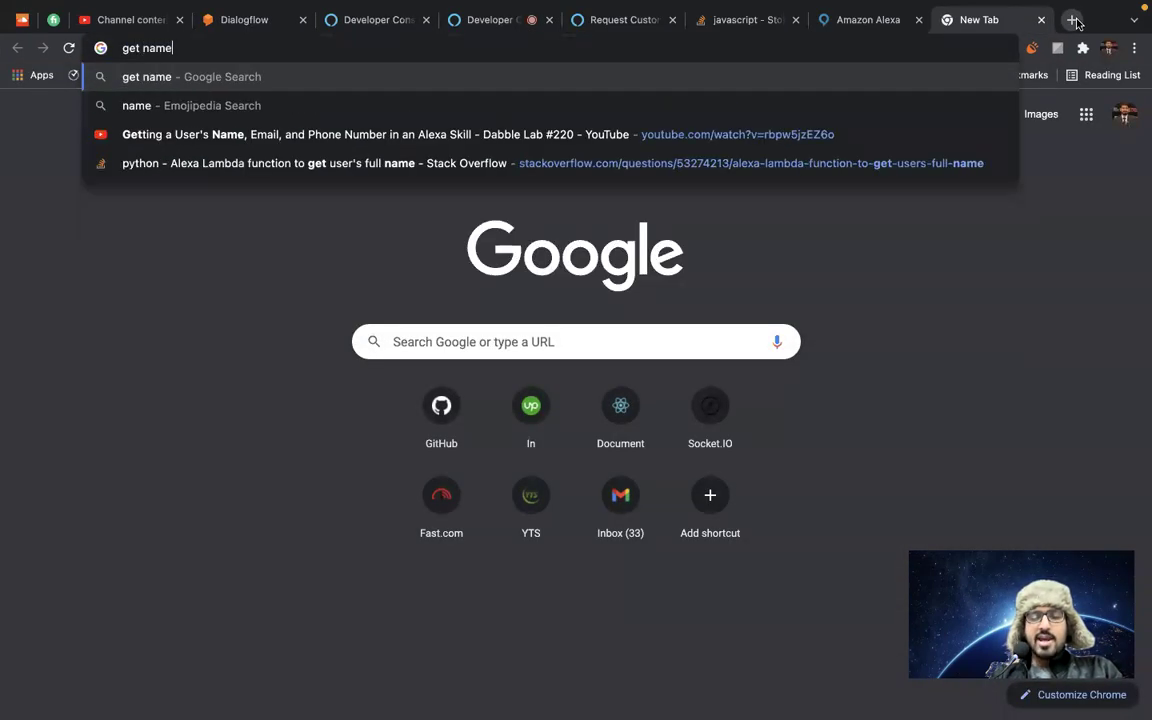
type(" email")
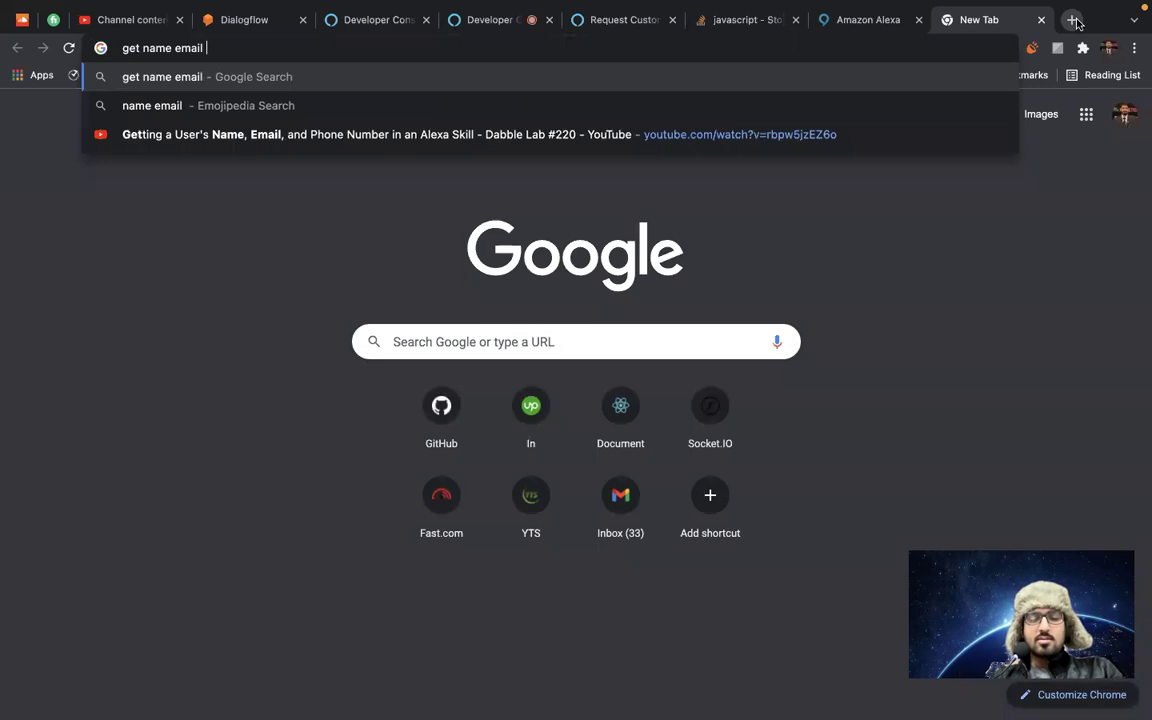
type(" at once")
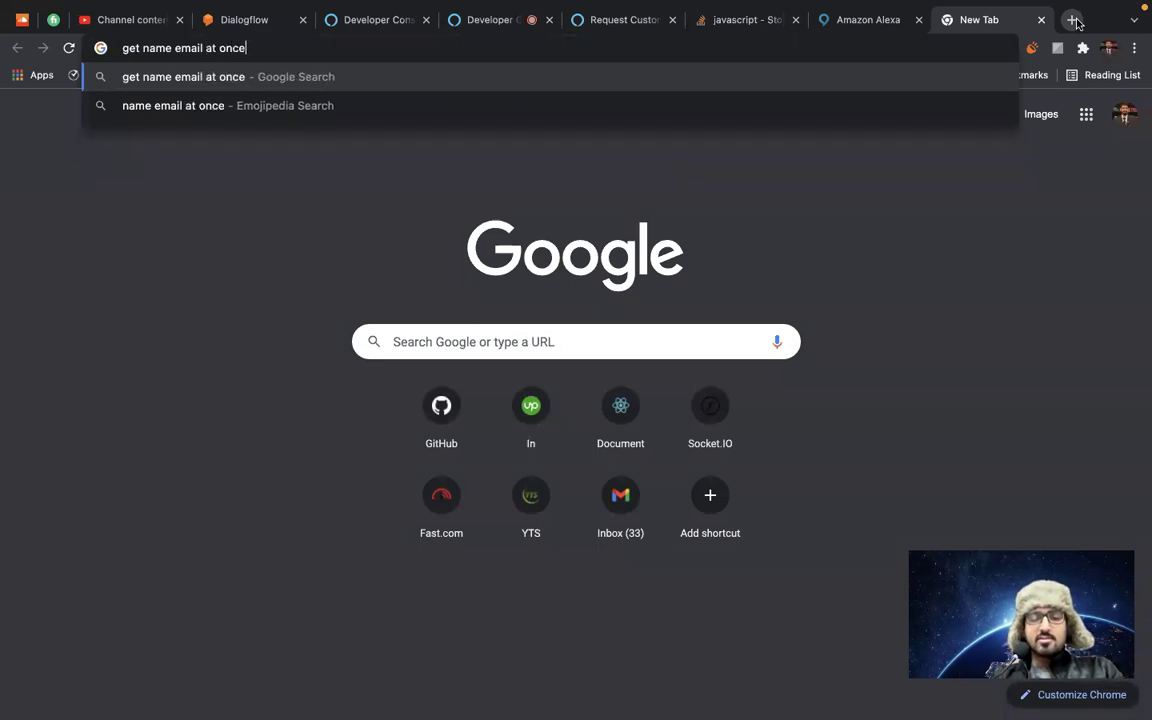
type(" alexa contact")
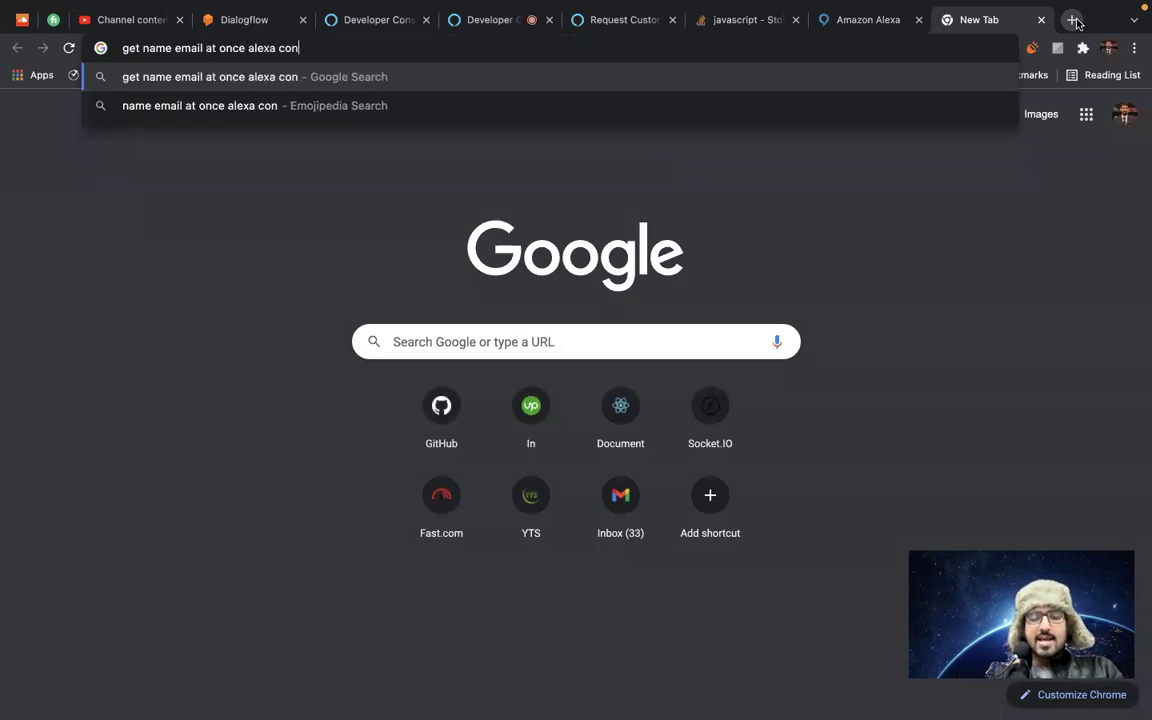
key("Return")
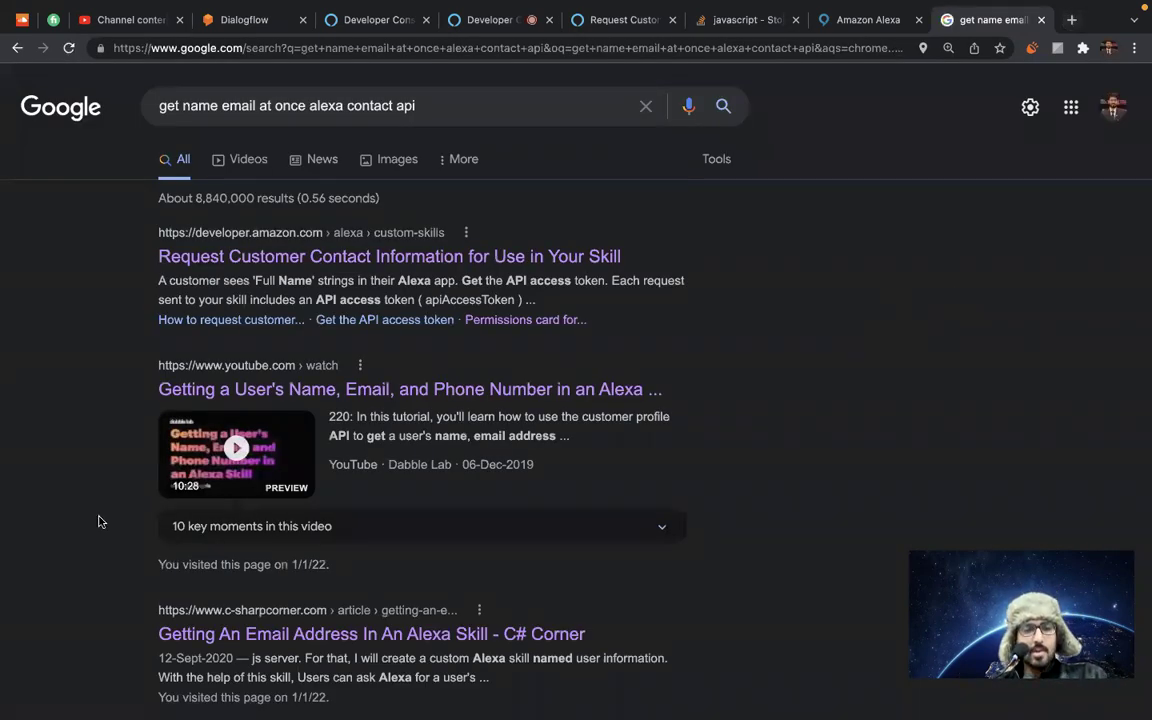
Look through the search results for a way to fetch name and email in one Alexa API request.
scroll(98, 519, "down", 5)
scroll(98, 522, "down", 3)
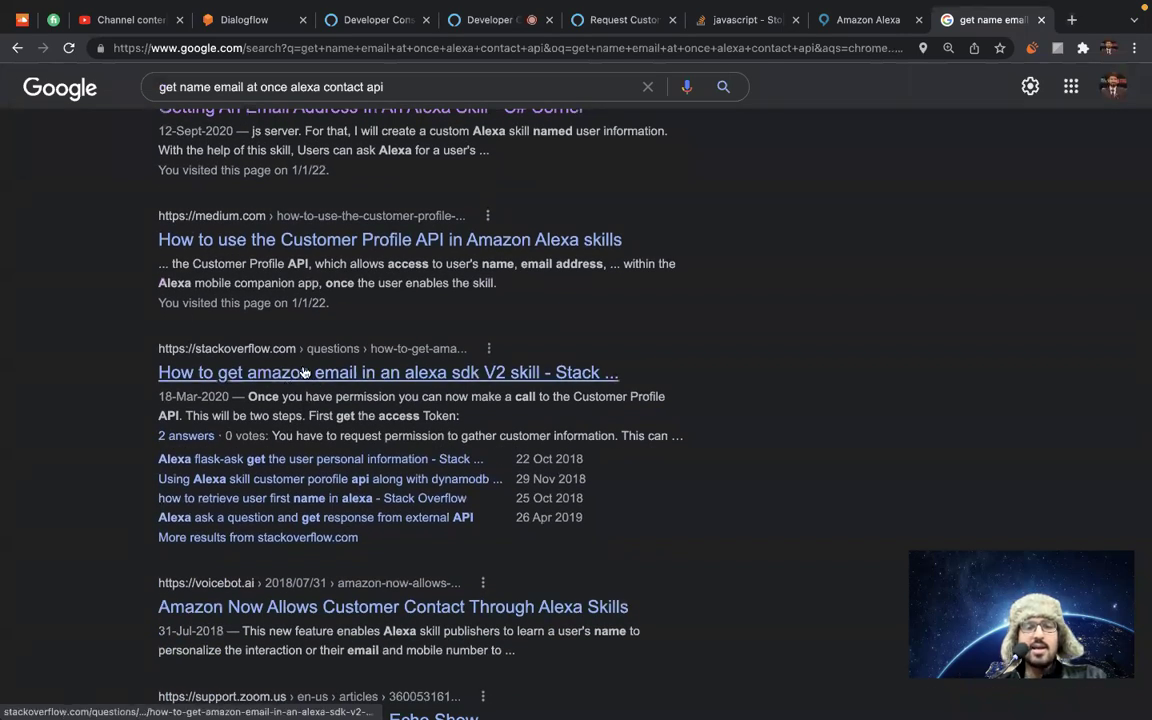
scroll(96, 483, "down", 3)
scroll(96, 483, "down", 3)
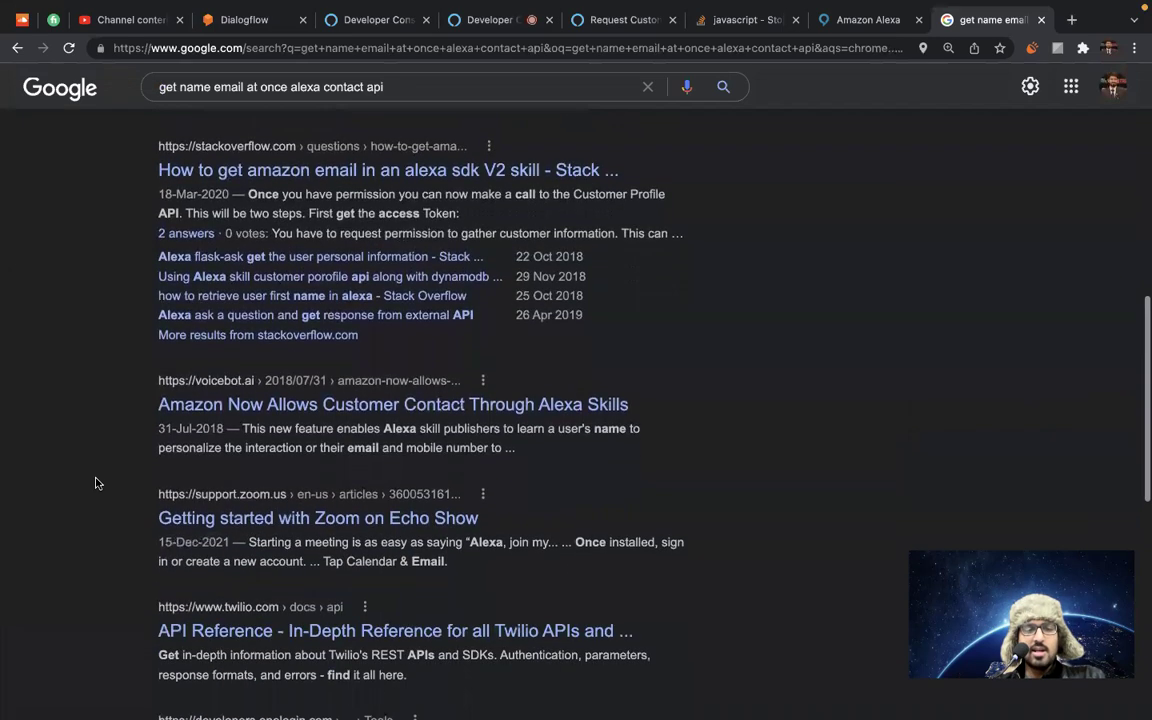
scroll(96, 483, "down", 3)
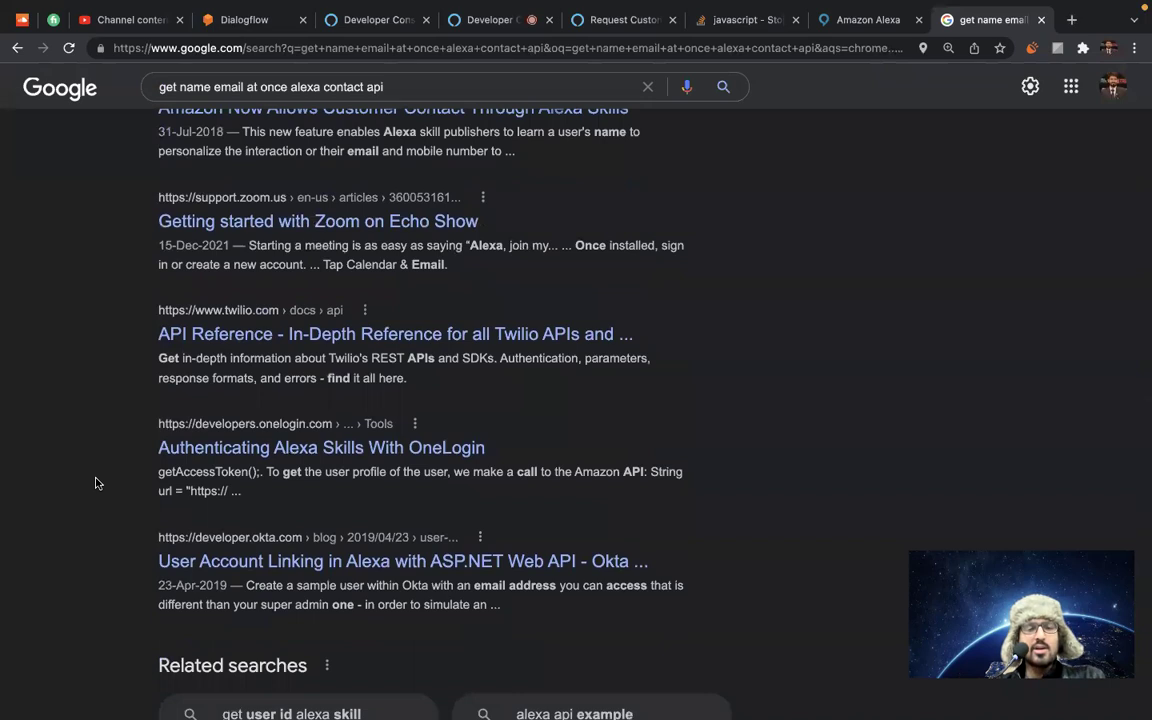
scroll(96, 483, "down", 5)
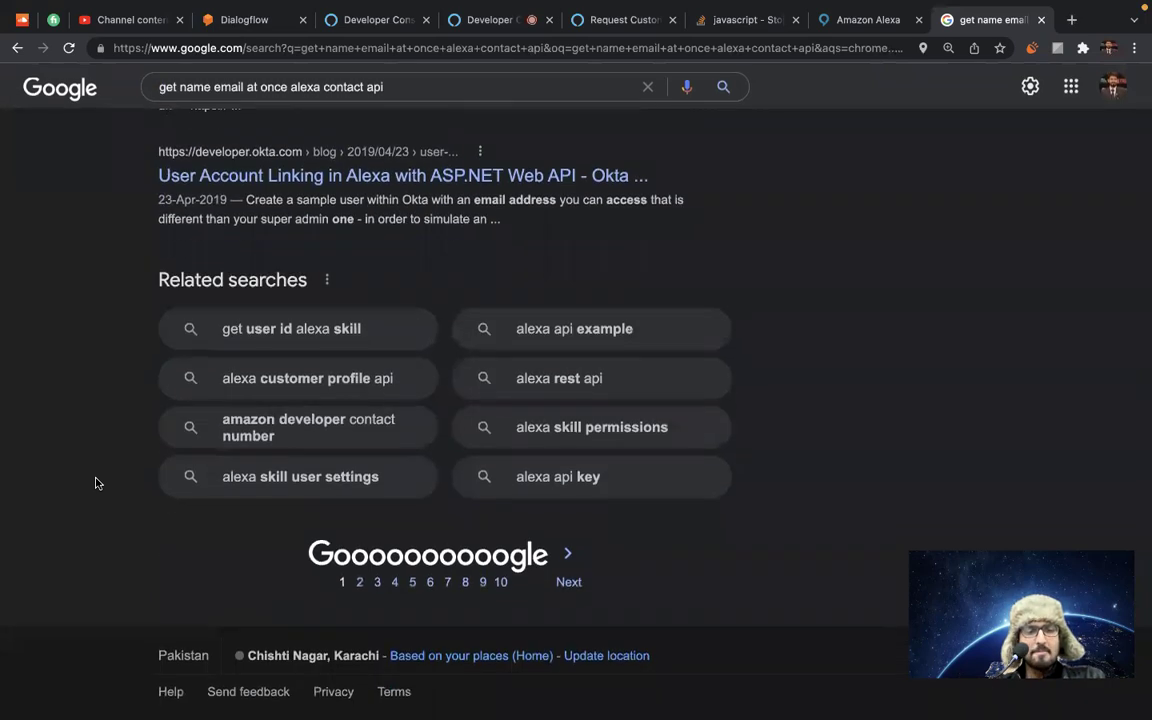
scroll(224, 244, "up", 10)
scroll(250, 155, "up", 4)
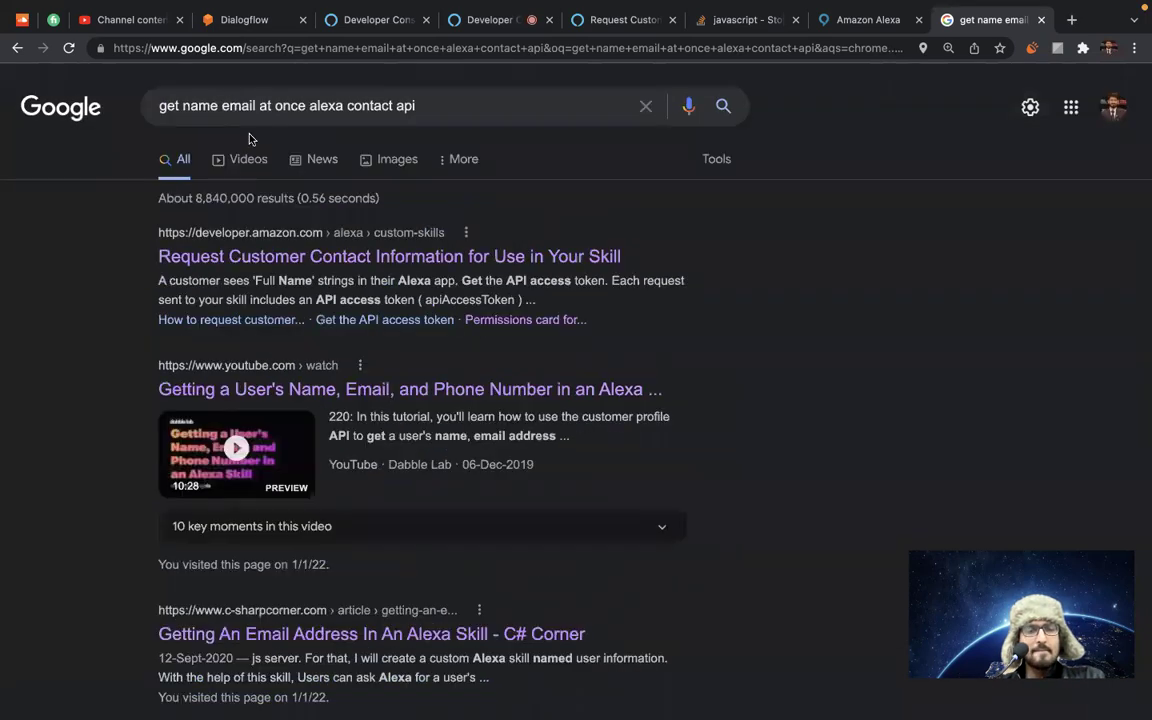
Refine the Google search to "get name and email at once alexa contact api".
double_click(196, 105)
key("Right")
type("and")
key("Return")
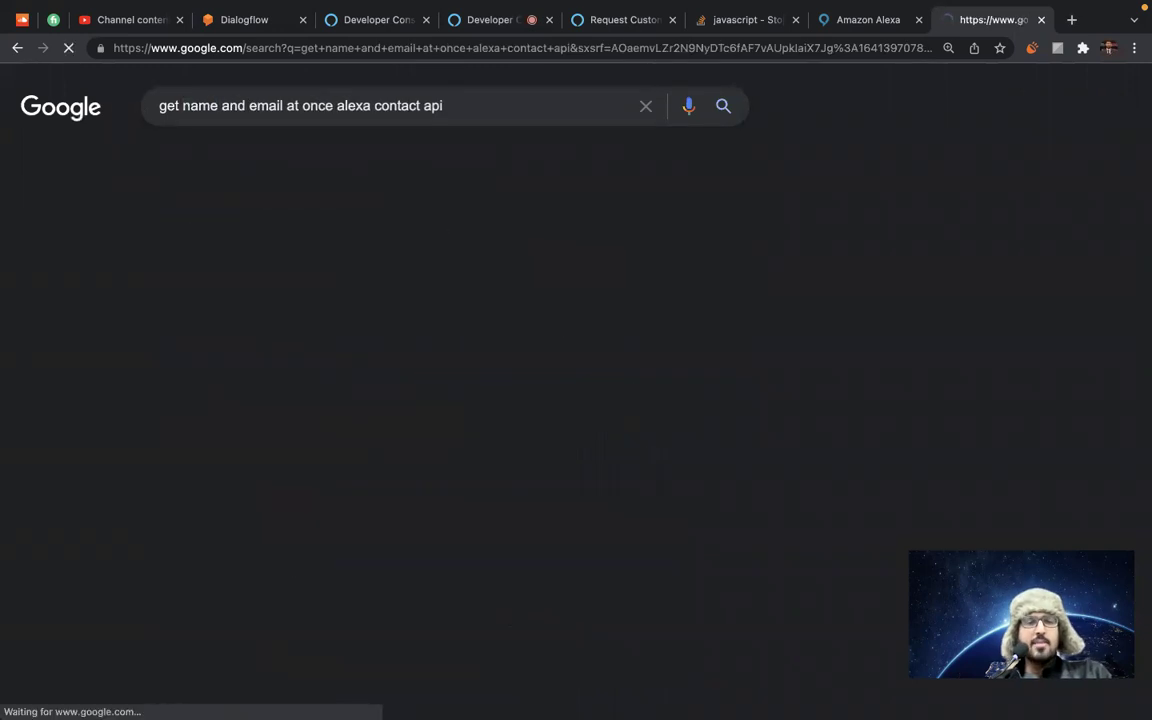
Look through the refined search results for a combined name and email request, and close the search tab.
scroll(141, 360, "down", 3)
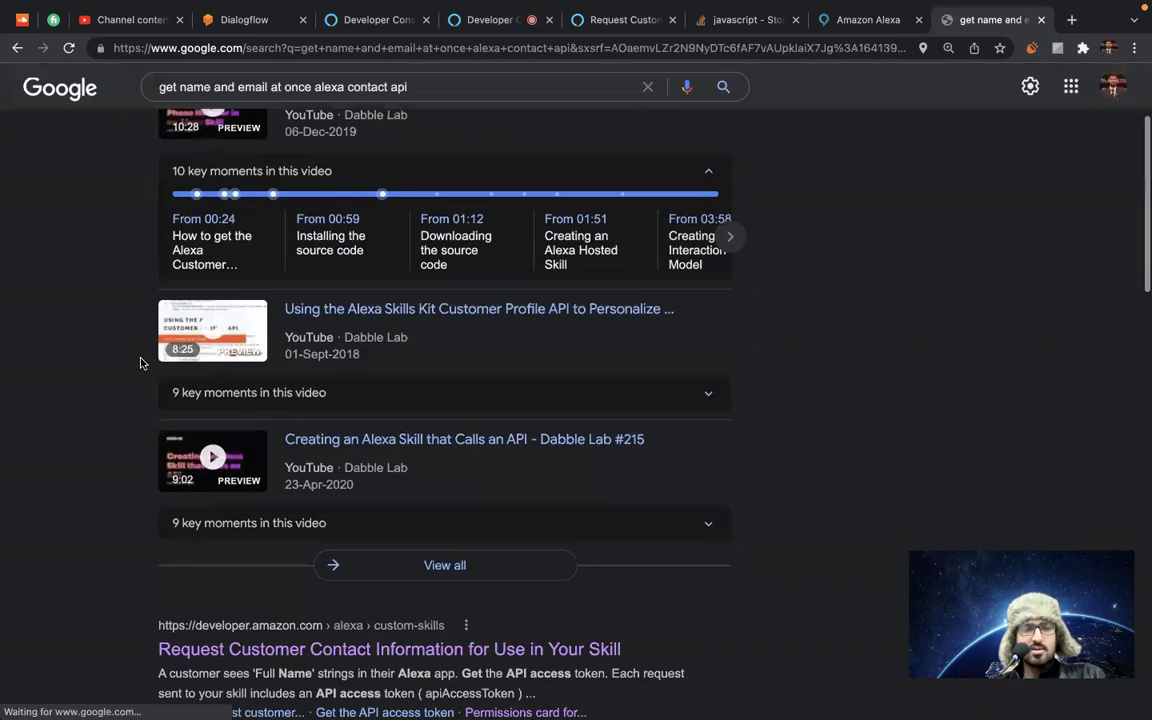
scroll(141, 364, "down", 1)
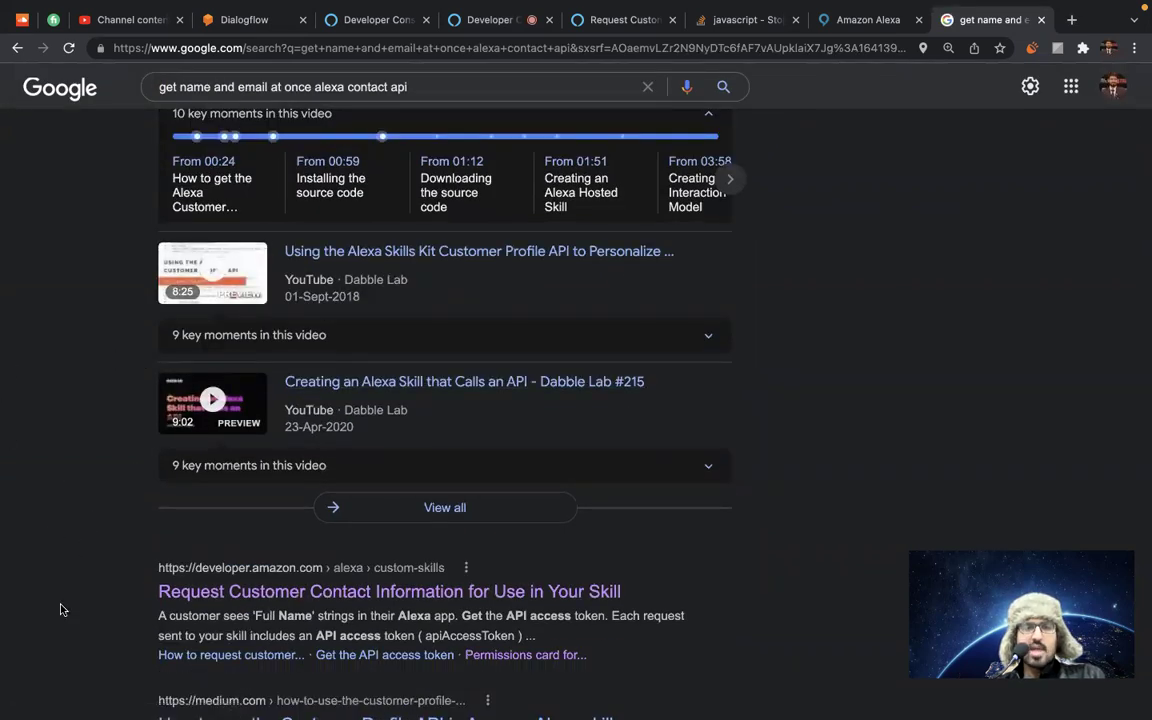
scroll(60, 609, "down", 1)
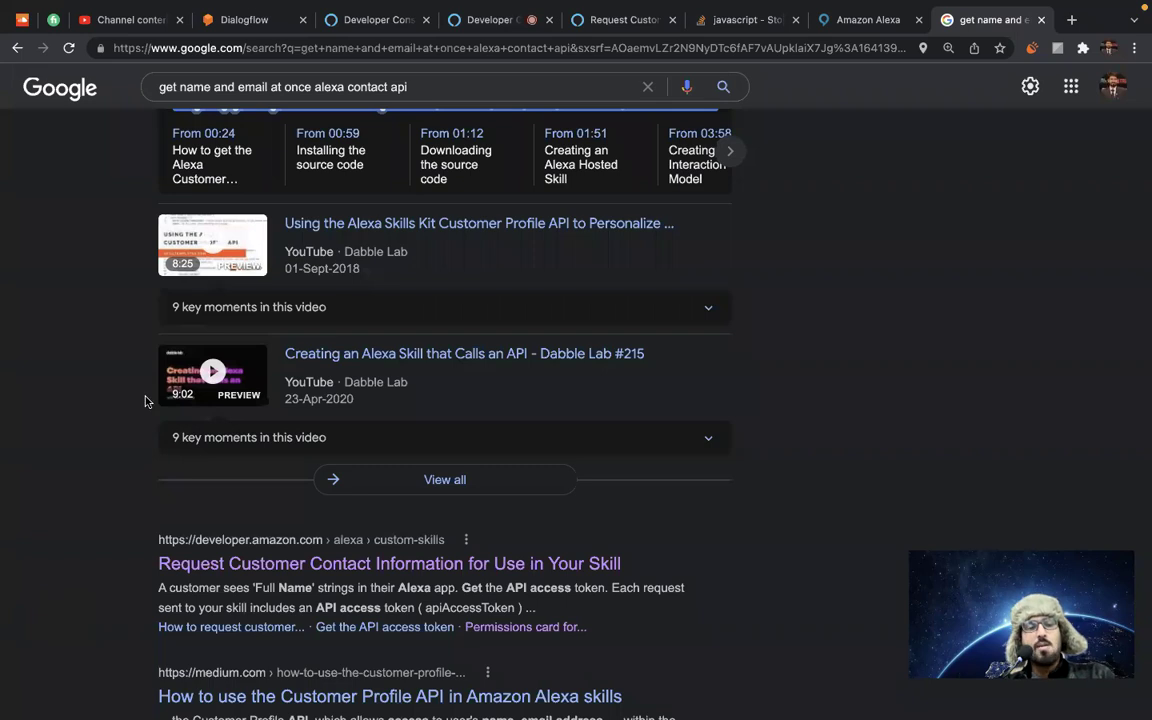
scroll(74, 530, "down", 5)
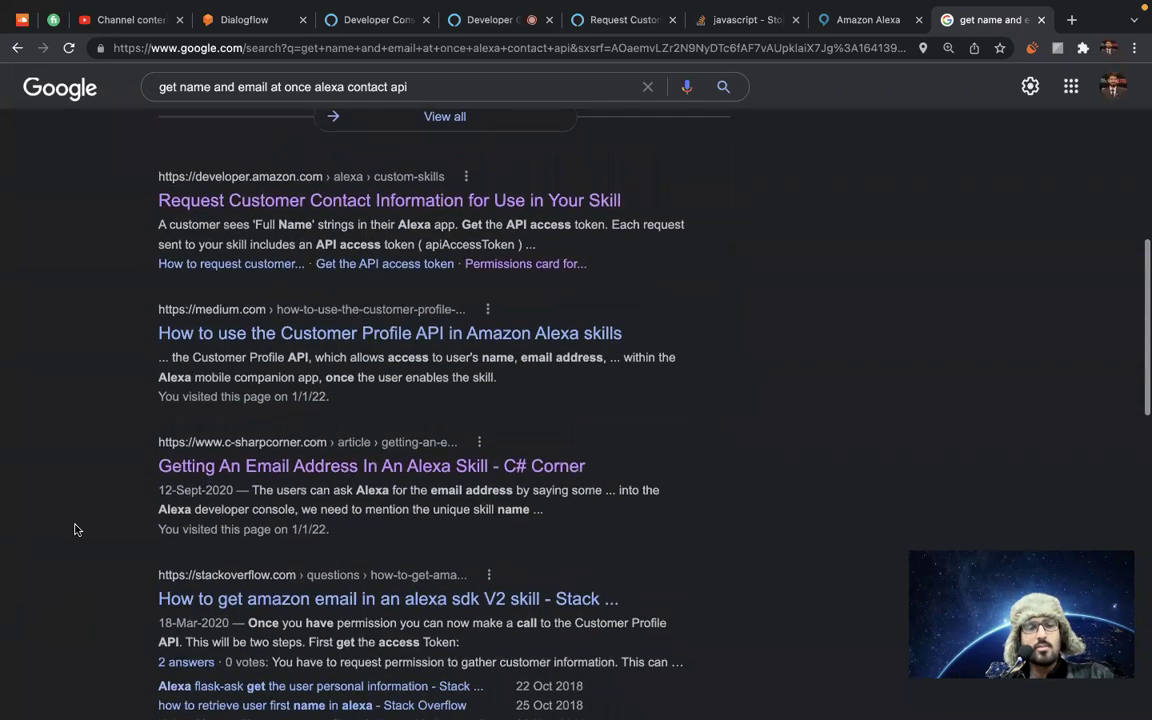
scroll(74, 530, "down", 1)
scroll(75, 529, "down", 1)
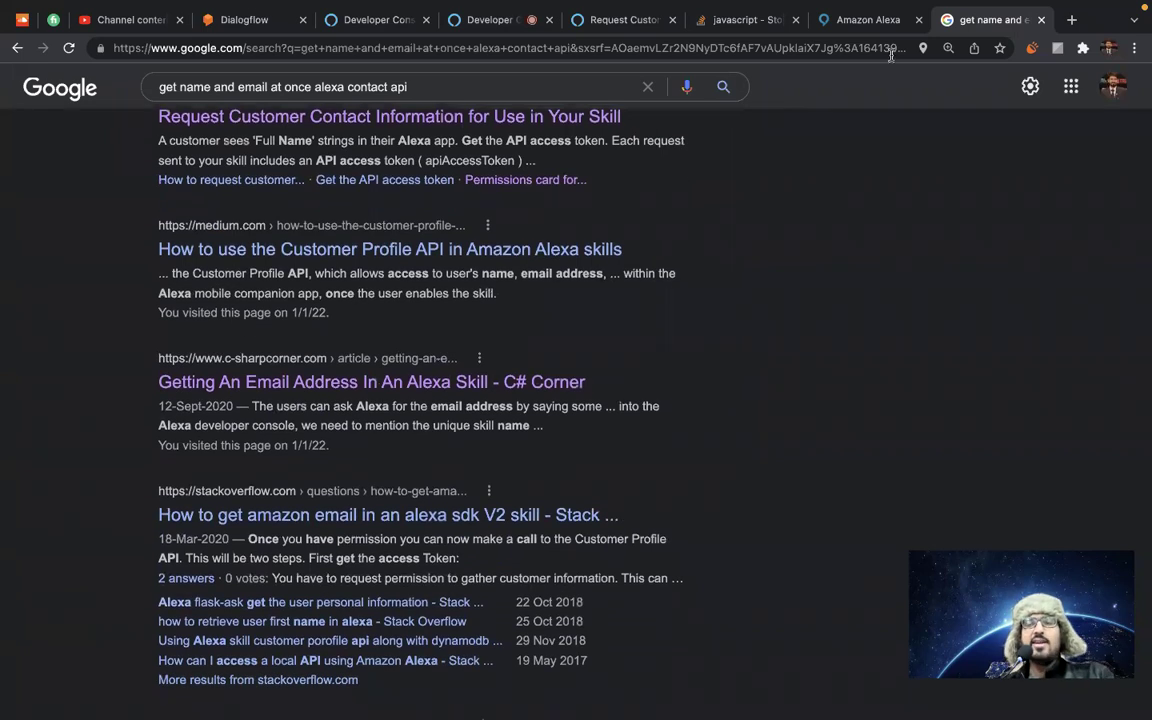
left_click(1041, 20)
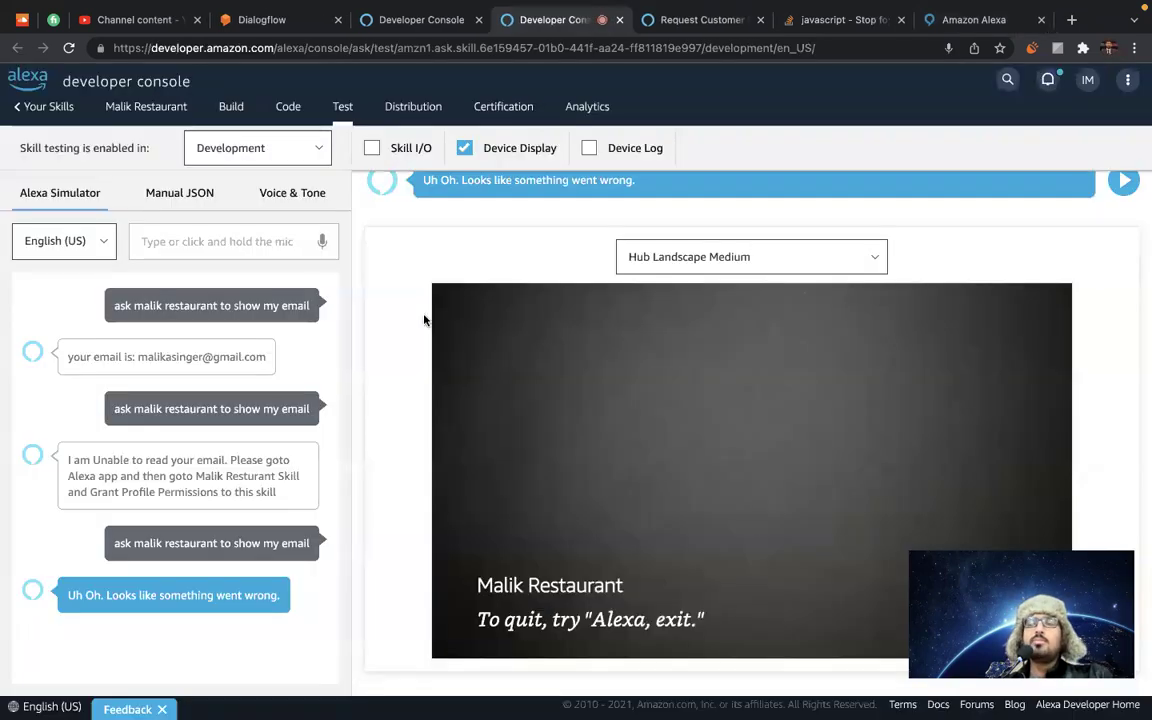
Glance over the Alexa test console, return to server.mjs and examine the awaited axios.get call and its response.data line.
scroll(430, 278, "up", 1)
scroll(430, 278, "down", 1)
scroll(430, 278, "up", 1)
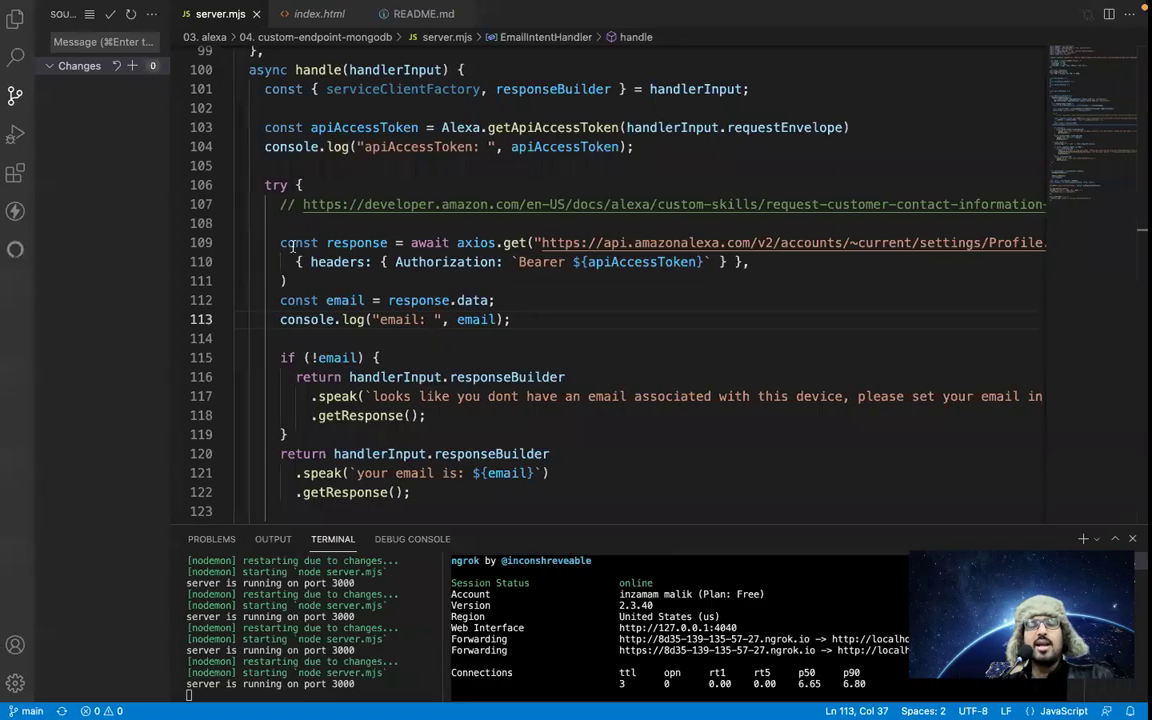
left_click_drag(282, 242, 748, 262)
left_click(448, 301)
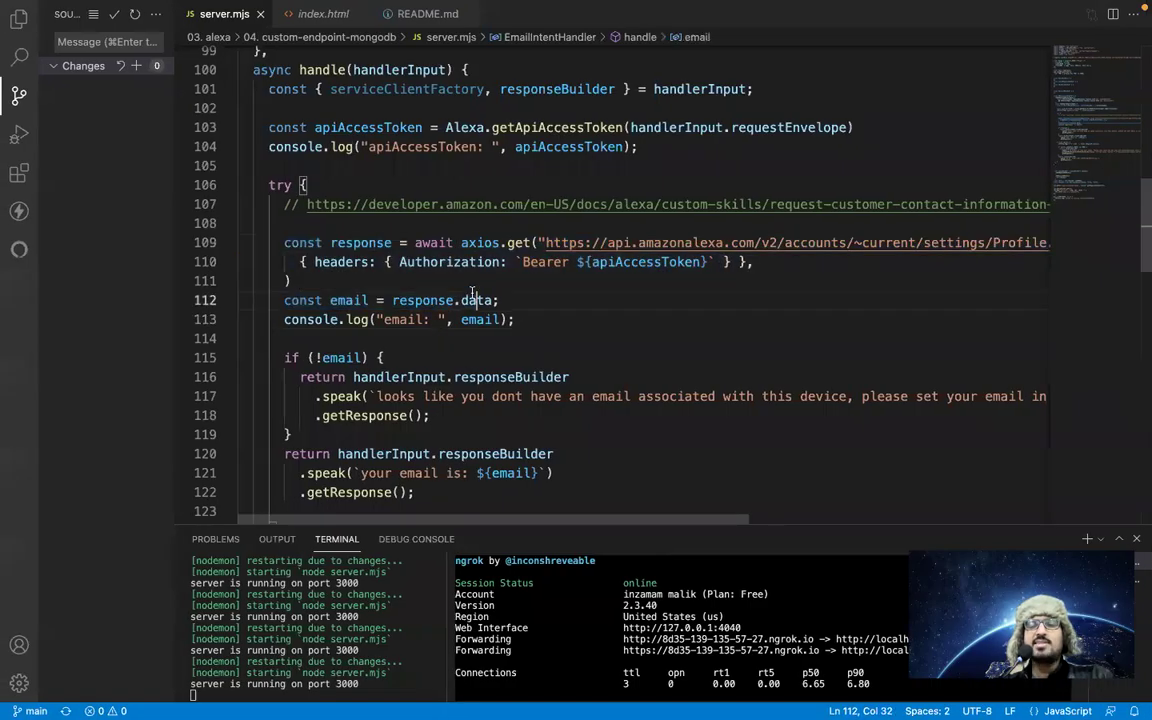
double_click(432, 242)
left_click(468, 242)
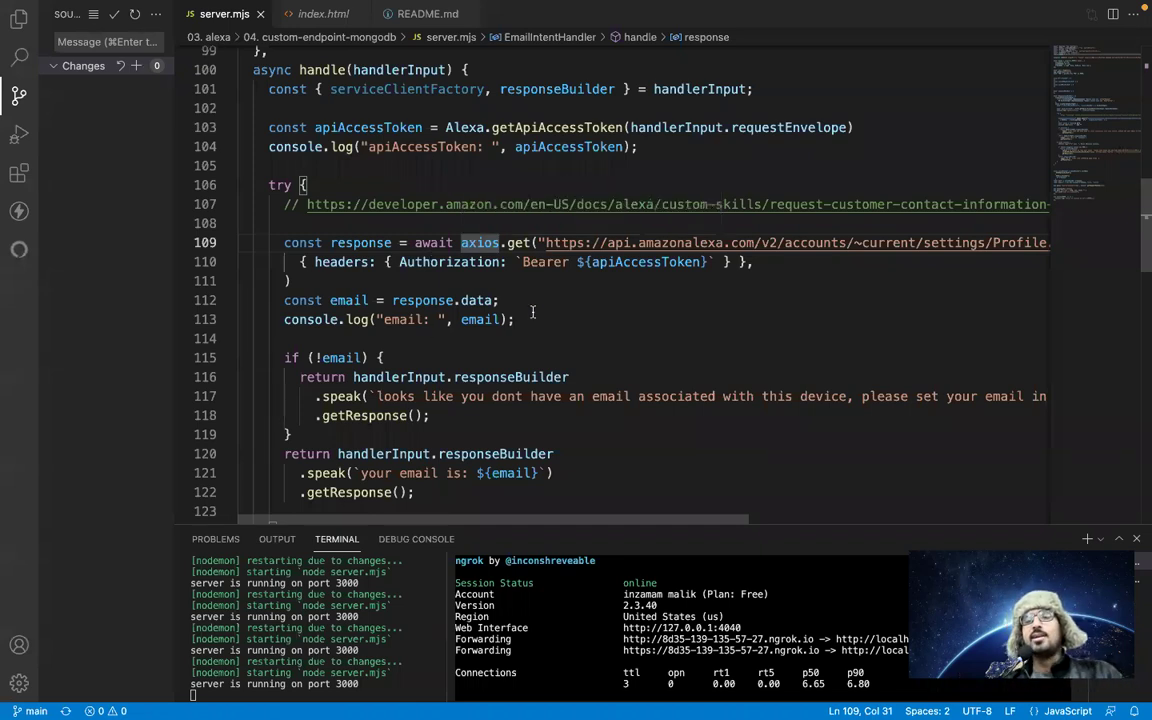
Insert promise.all([ ]) with an empty multi-line array after await on the response line, putting the axios.get call on its own line below.
left_click(461, 242)
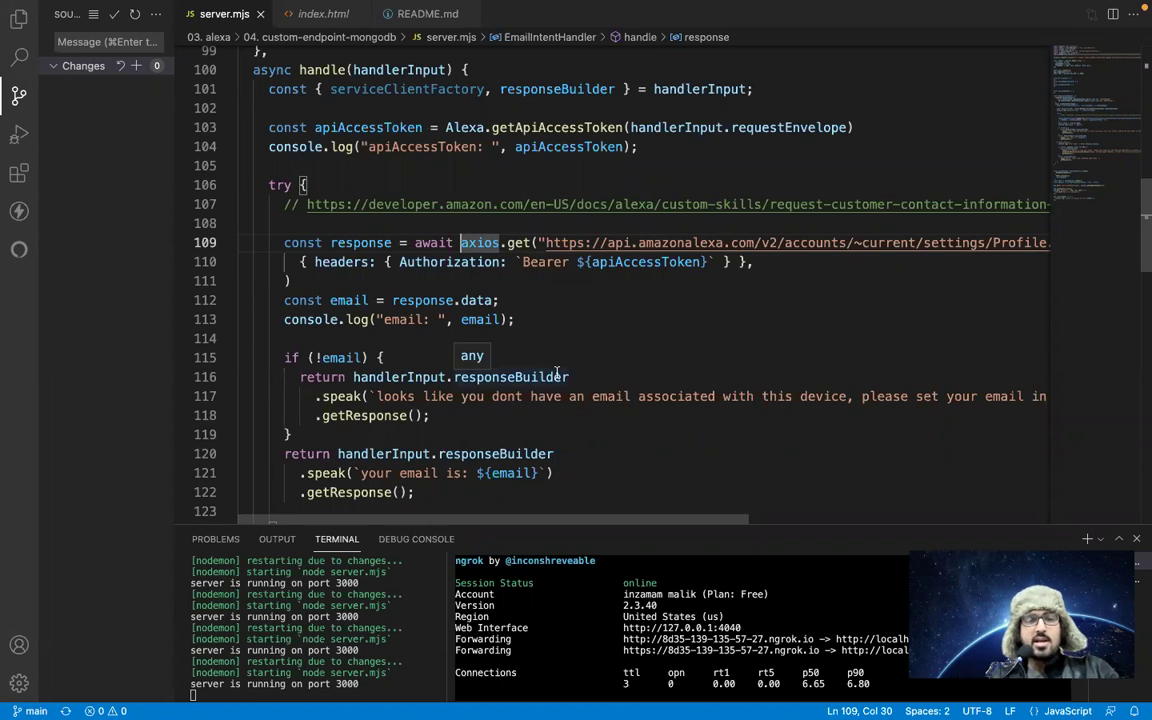
type("promise")
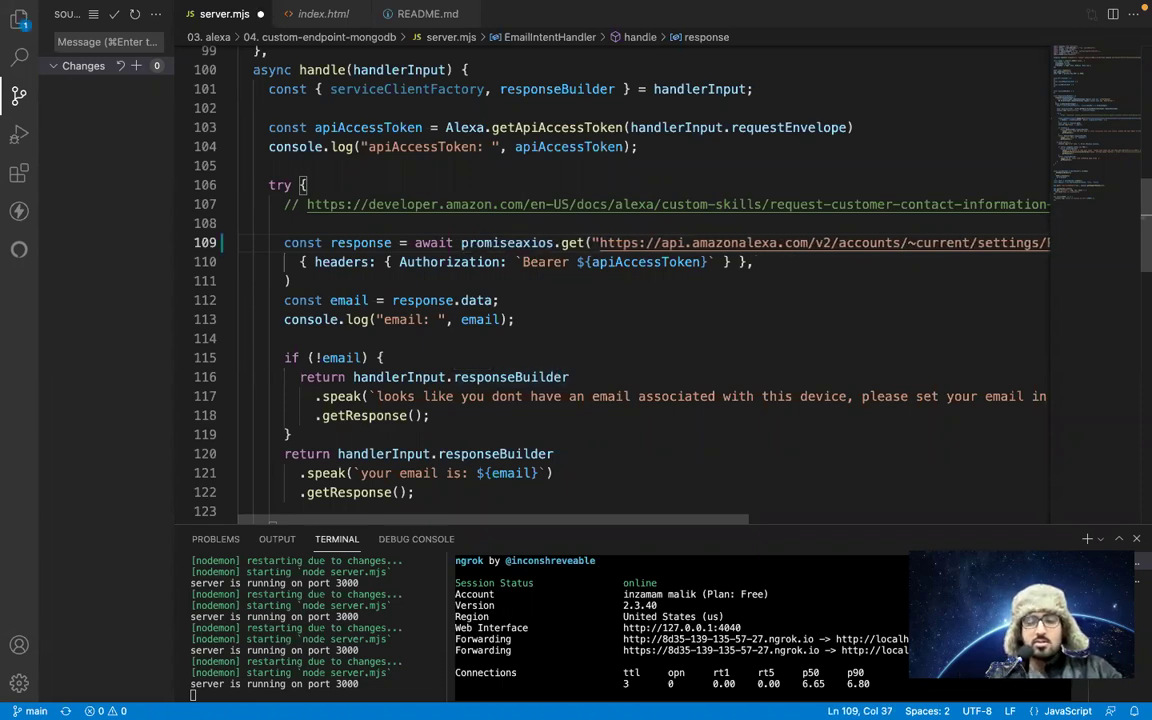
type(".all")
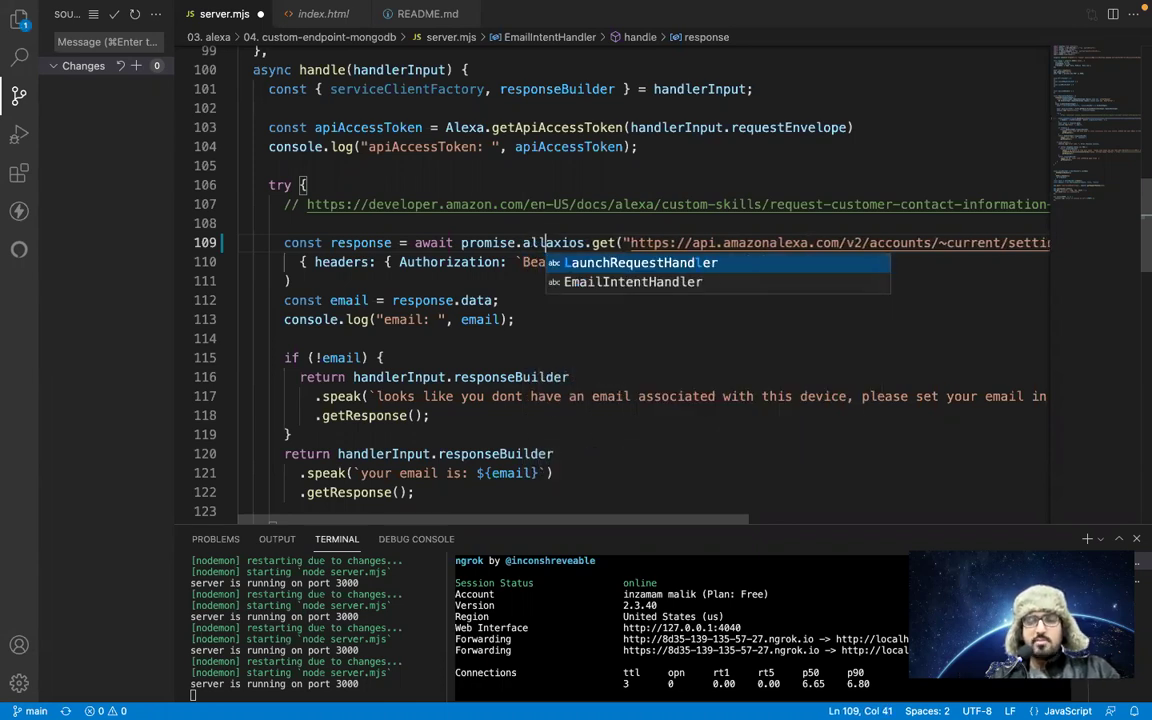
type("()")
key("Return")
left_click(550, 242)
type("[")
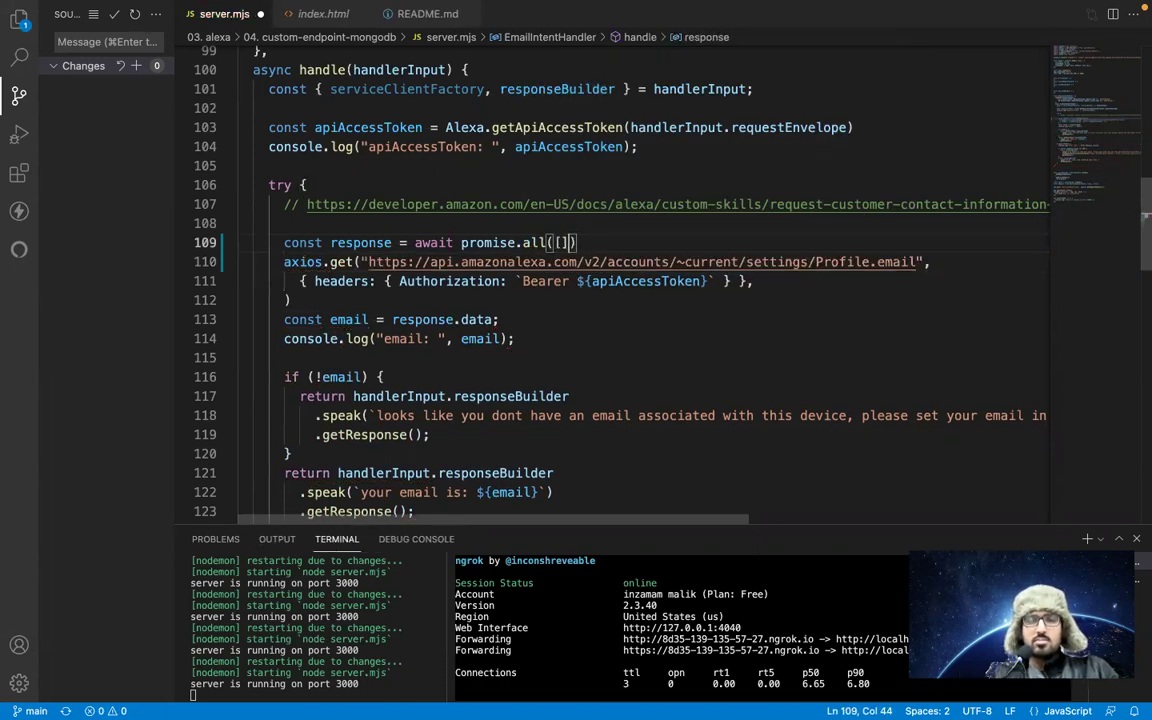
key("Return")
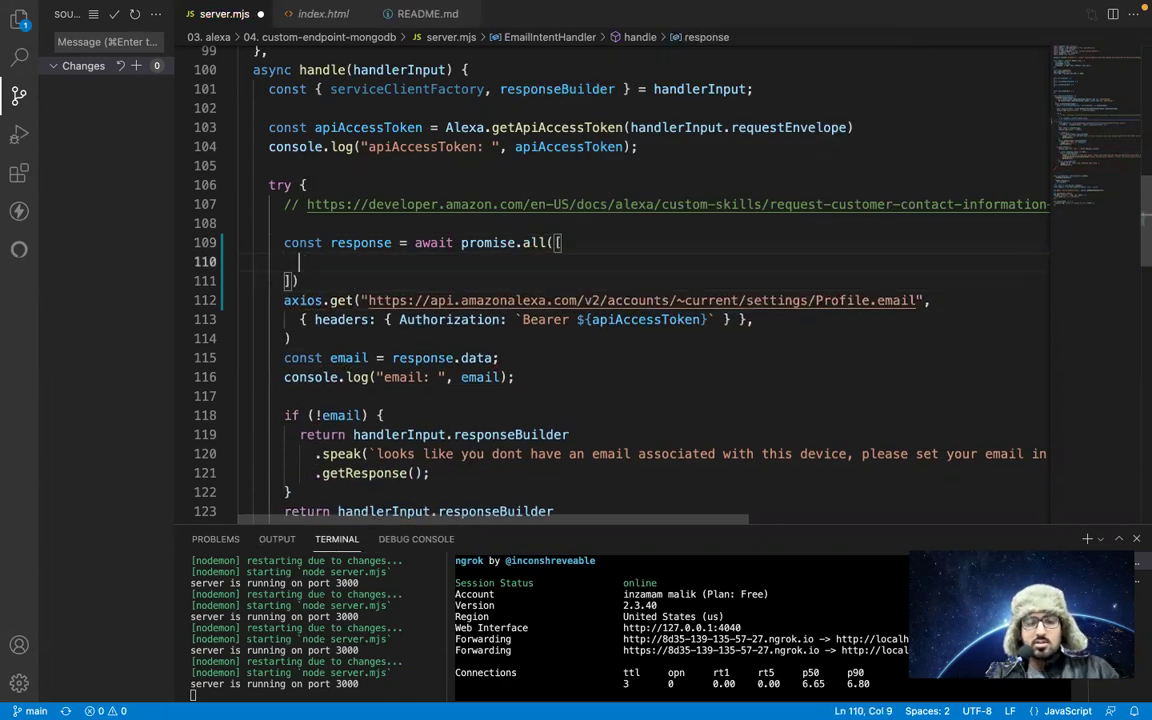
Move the whole axios.get Profile.email request block inside the promise.all array.
left_click(313, 300)
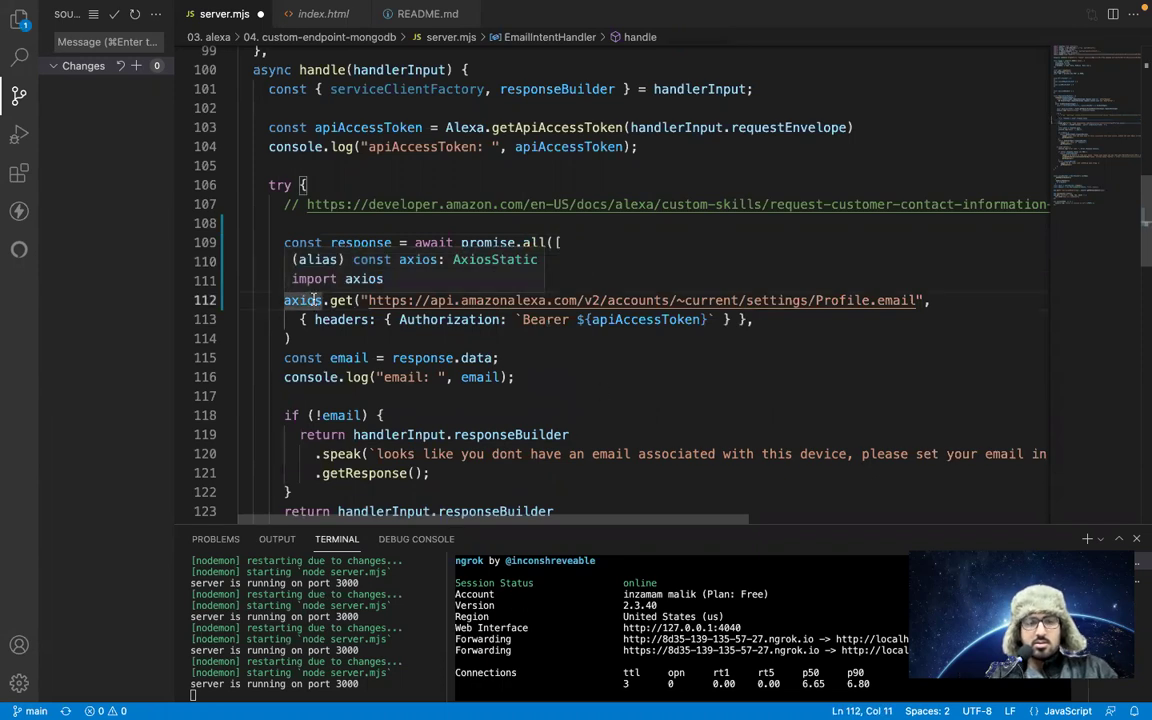
left_click_drag(284, 300, 290, 338)
key("alt+Up")
key("alt+Up")
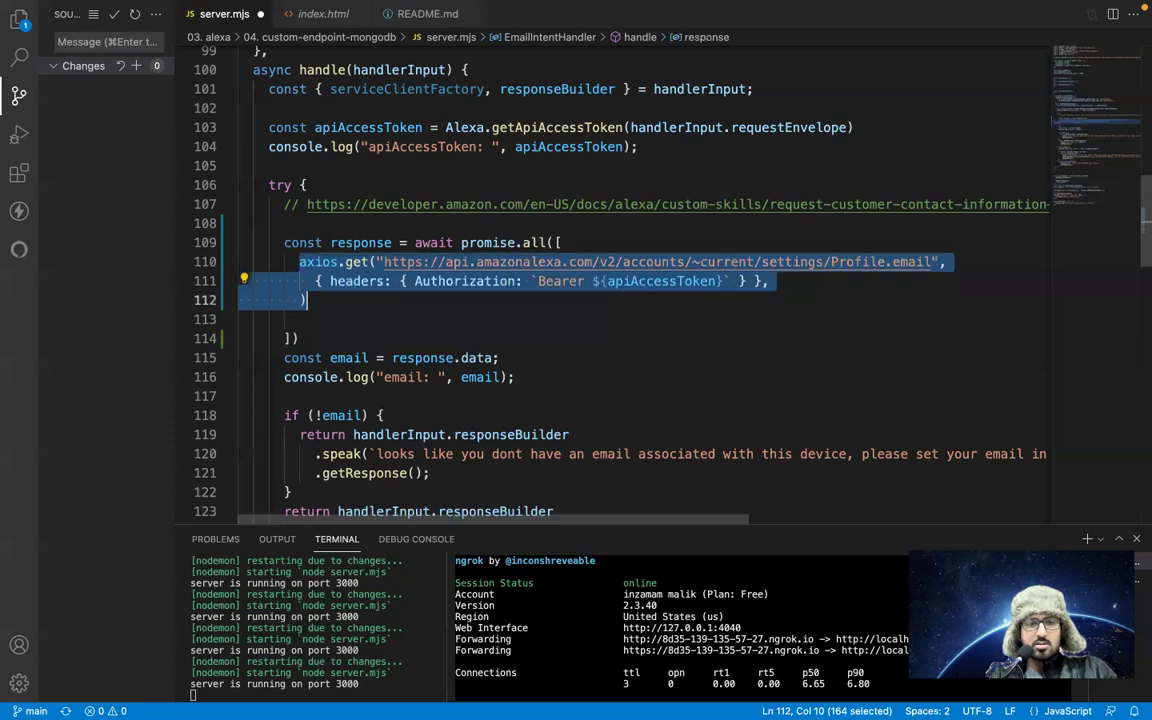
Add a comma after the axios.get block in the promise.all array and duplicate the block directly below it without a blank line.
key("Escape")
type(",")
key("Return")
key("Up")
key("Up")
key("Up")
key("shift+Down")
key("shift+Down")
key("shift+Down")
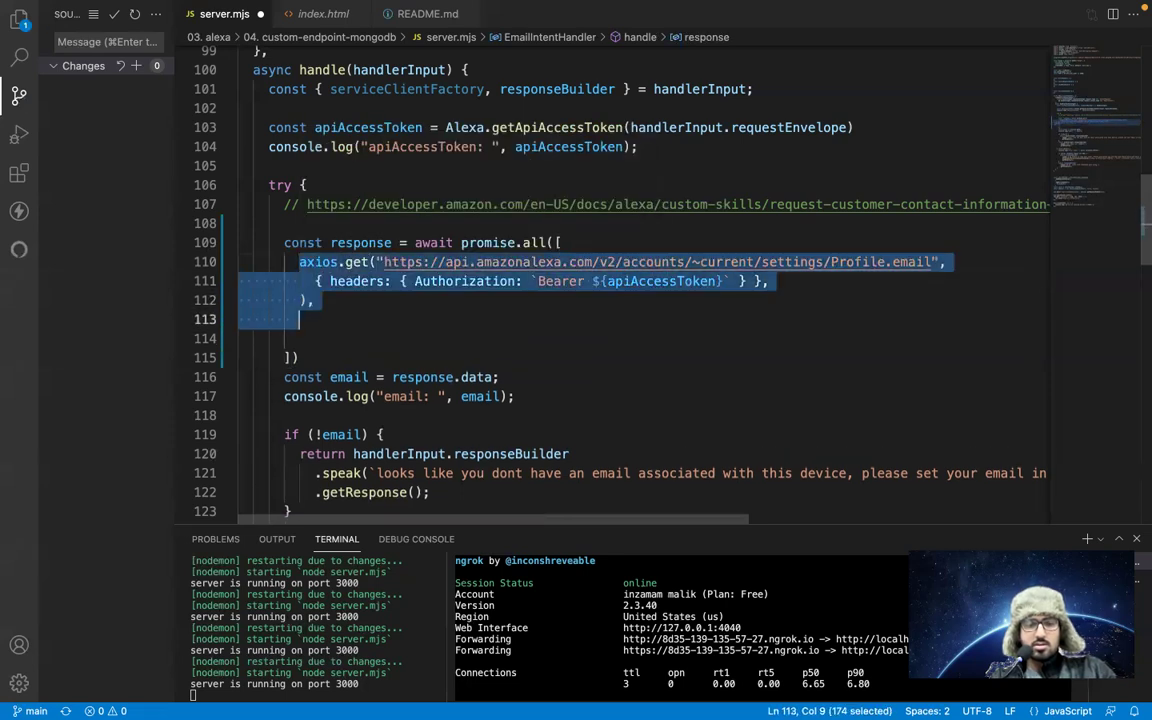
key("shift+alt+Down")
left_click(284, 319)
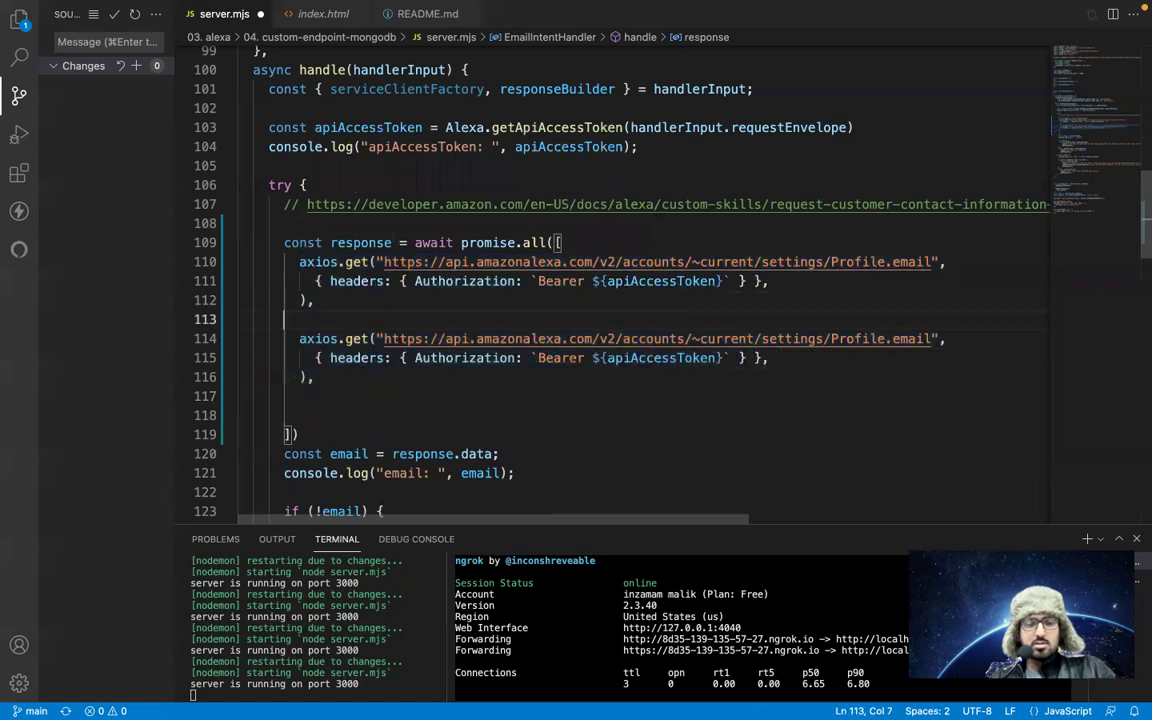
key("super+shift+k")
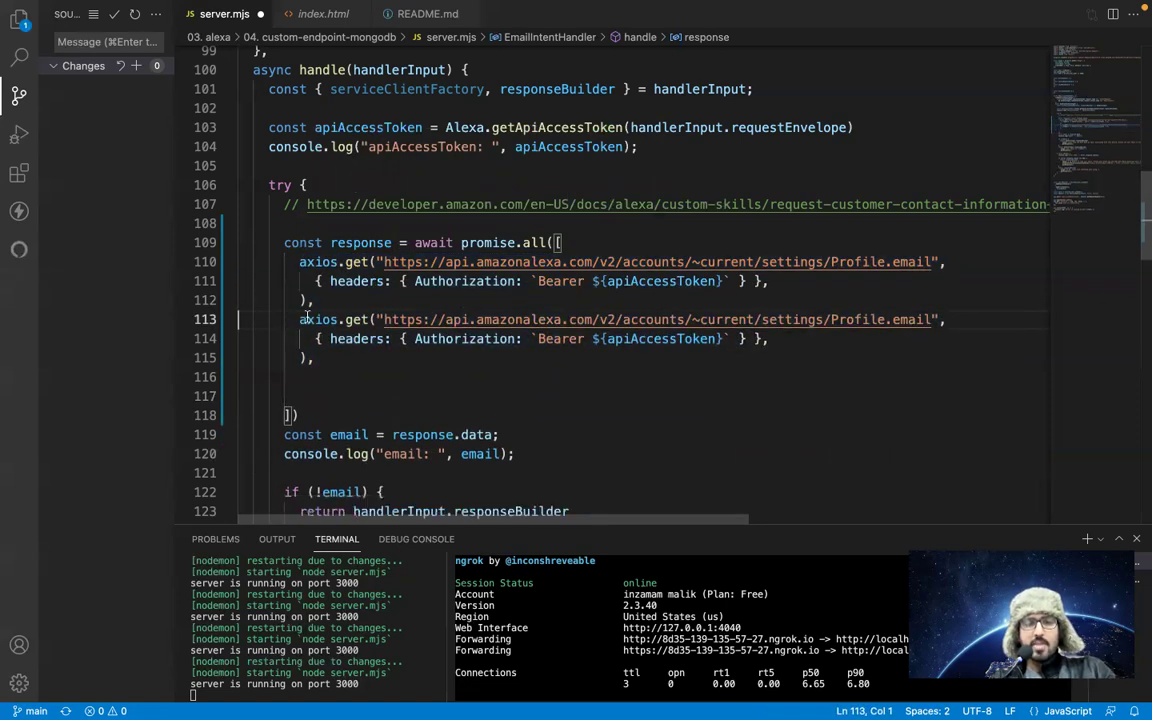
Switch to the Alexa contact information documentation in the browser and copy the Full Name endpoint /v2/accounts/~current/settings/Profile.name.
left_click_drag(291, 261, 437, 261)
left_click(298, 319)
left_click_drag(291, 319, 437, 319)
left_click(638, 319)
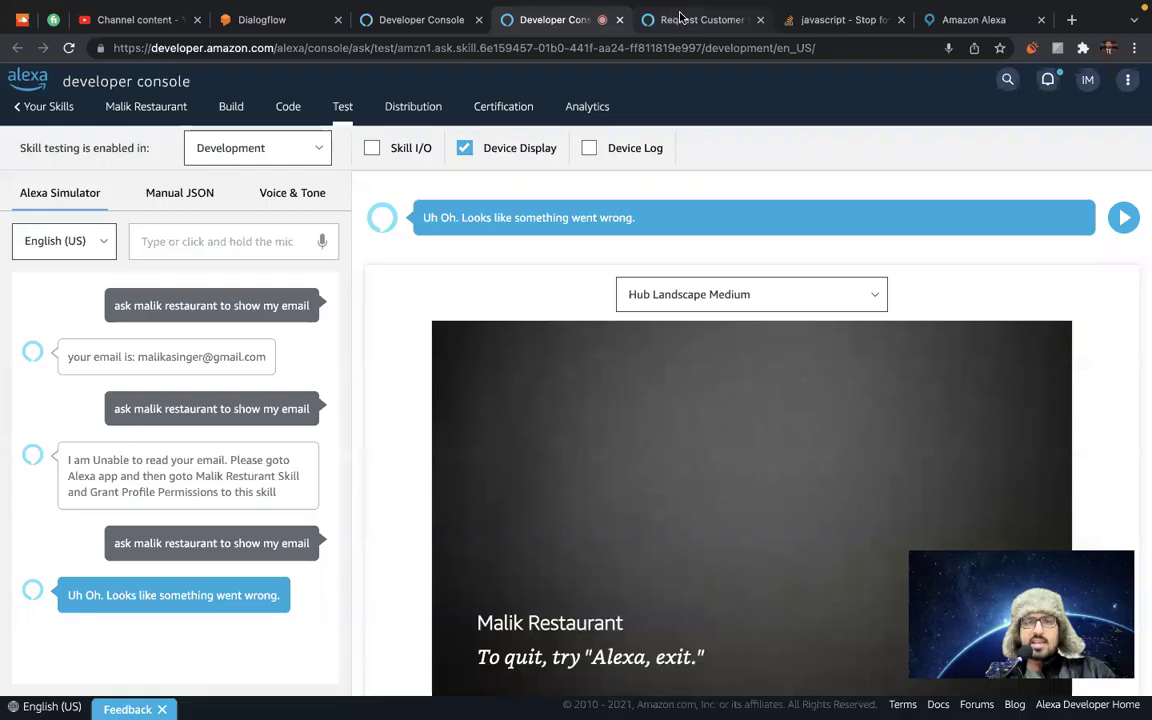
left_click(695, 20)
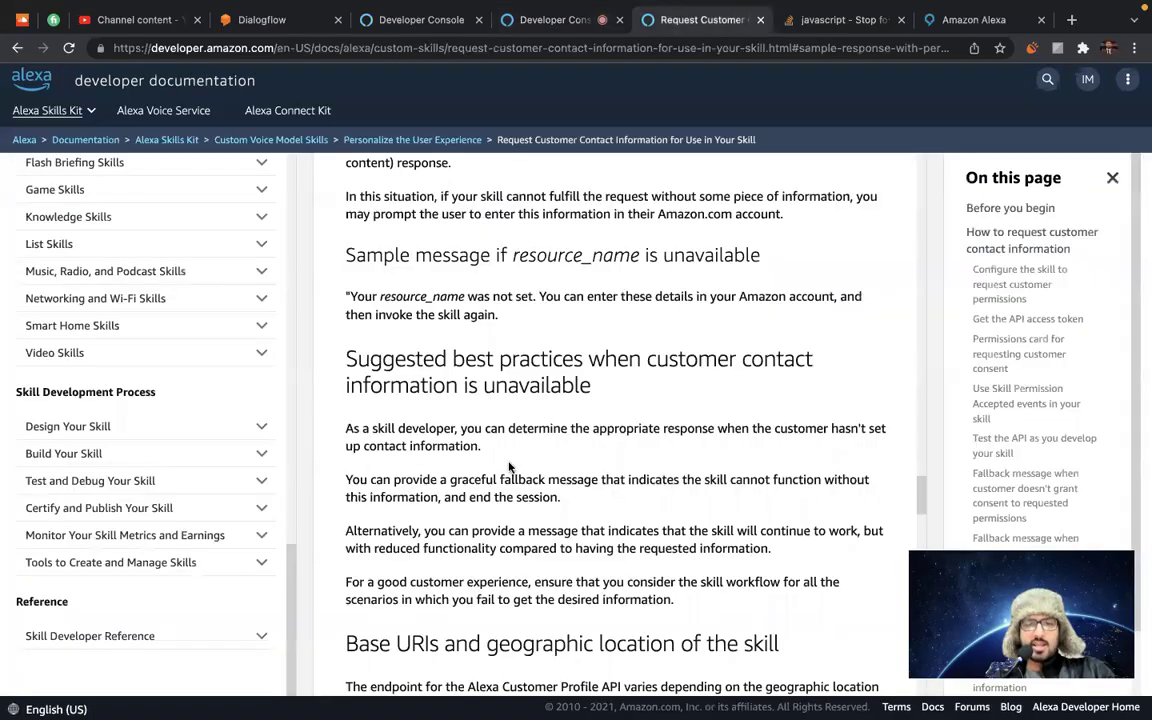
scroll(508, 467, "up", 10)
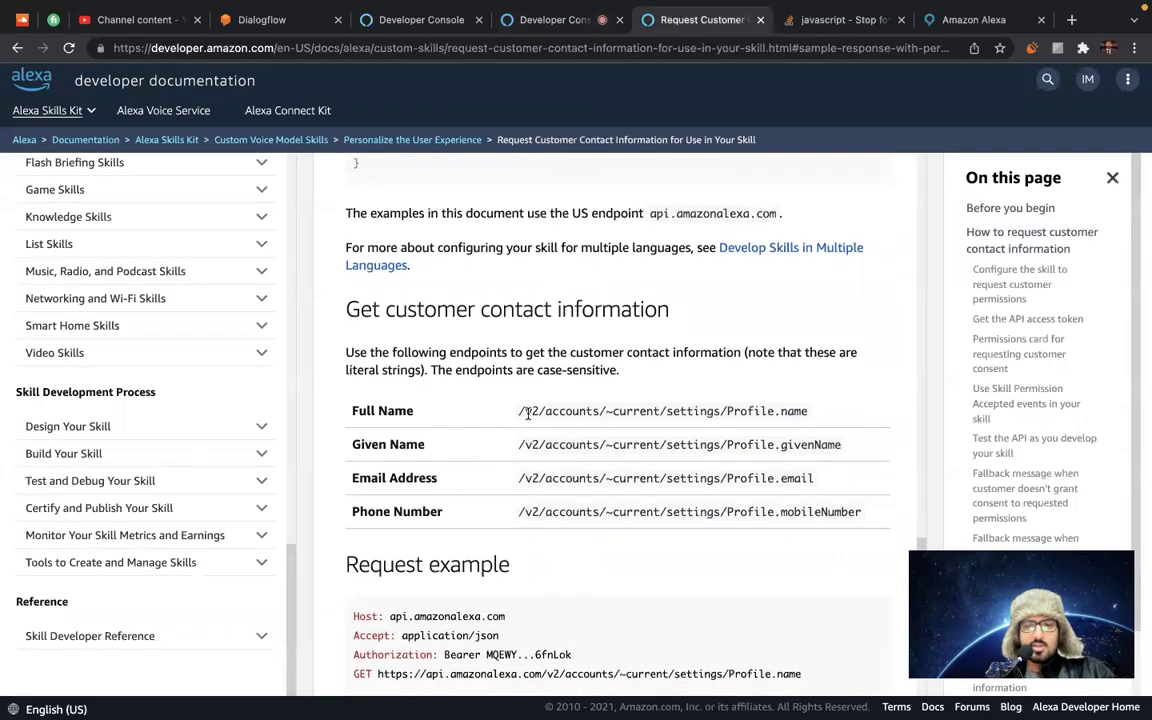
left_click_drag(518, 413, 815, 409)
key("super+c")
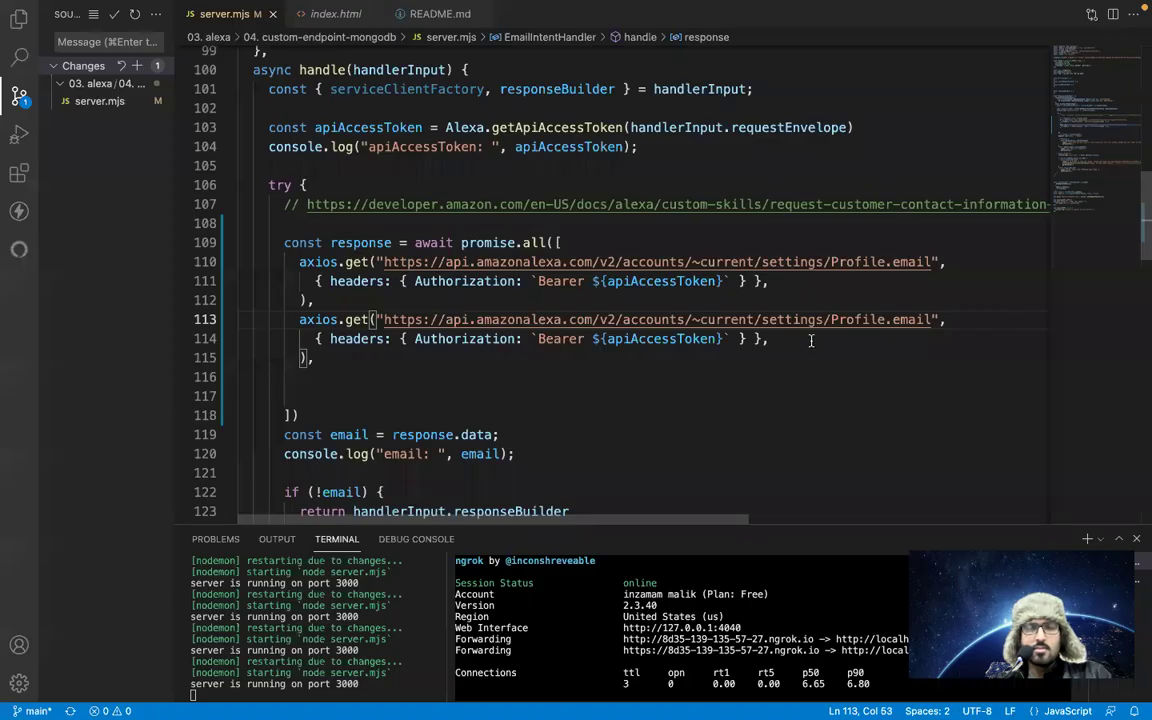
In server.mjs, change the second axios.get request's endpoint to Profile.name and save the file.
double_click(910, 320)
type("name")
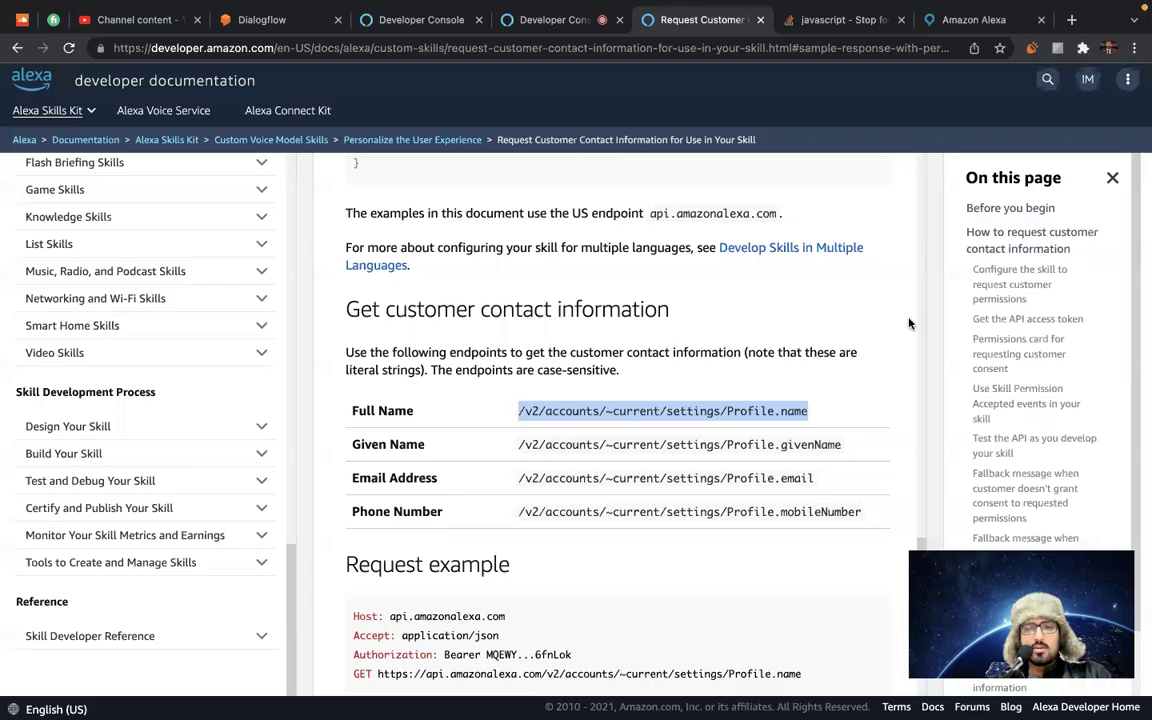
key("ctrl+Left")
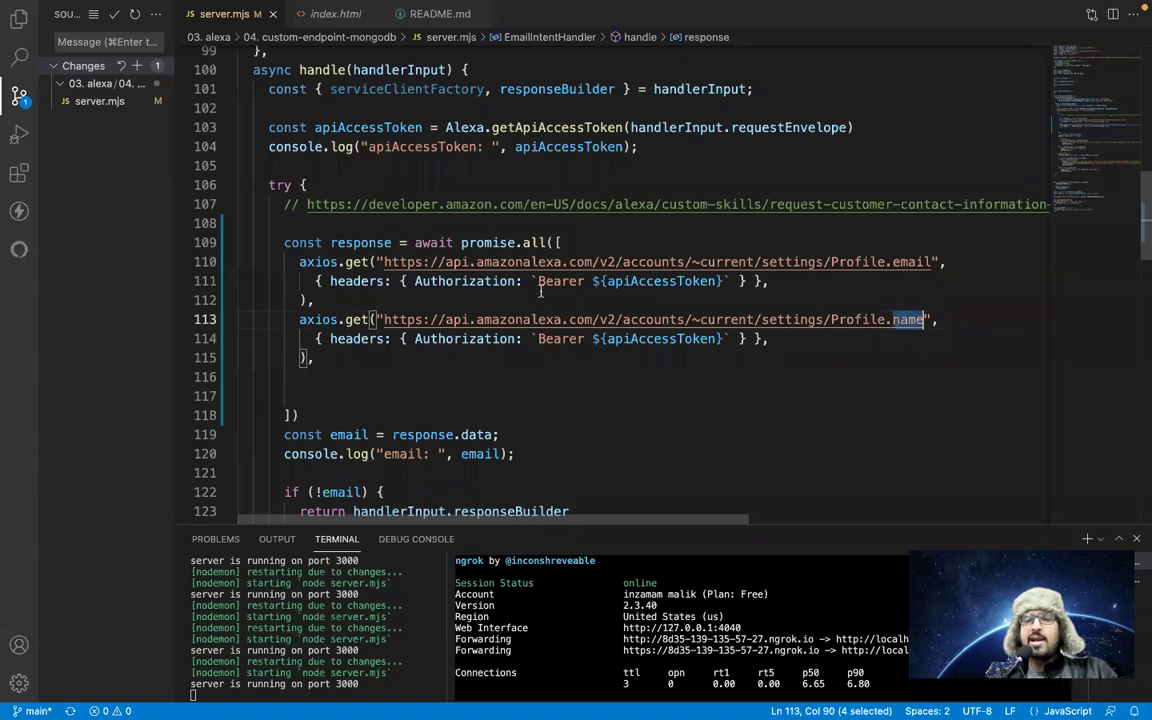
Rename the constant that receives the promise.all result to responseArray.
double_click(505, 242)
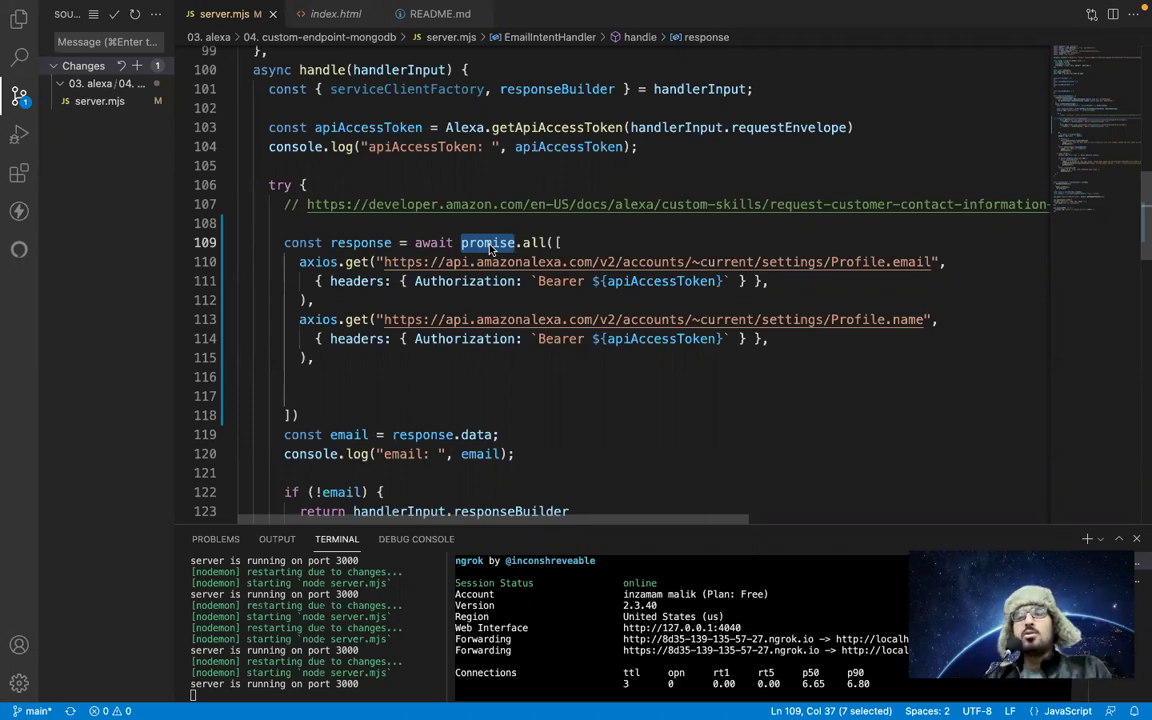
left_click(393, 243)
type("Array")
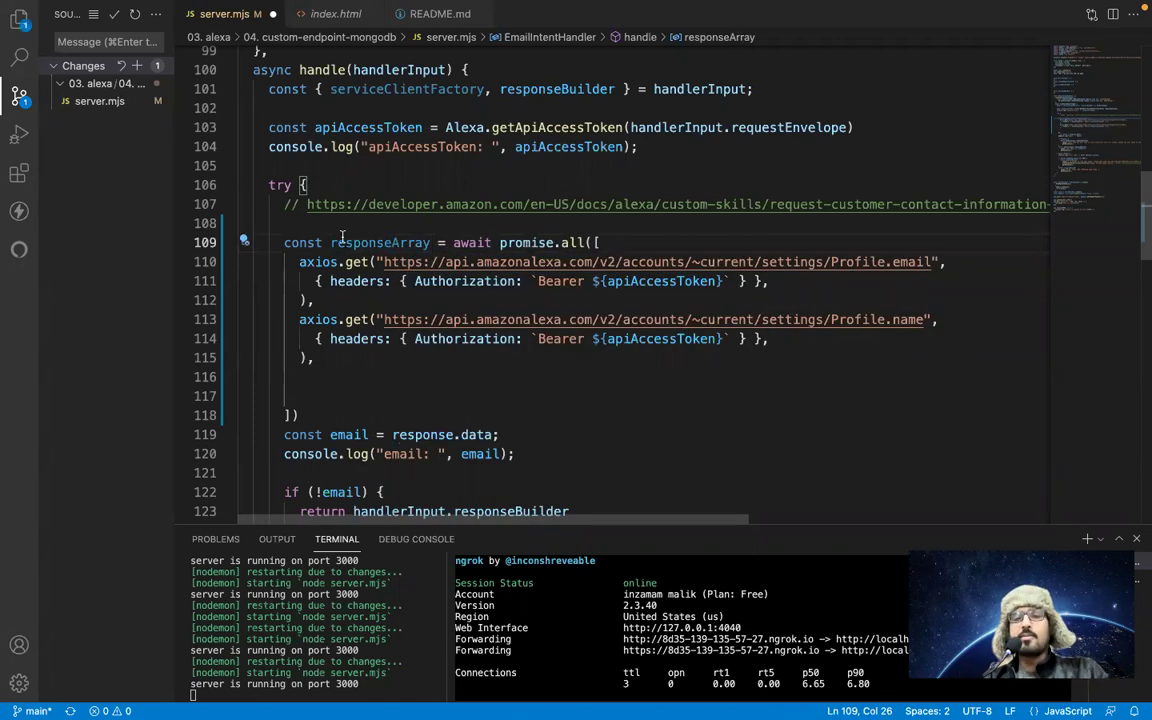
Change the email assignment so it reads from responseArray[0].data.
double_click(345, 242)
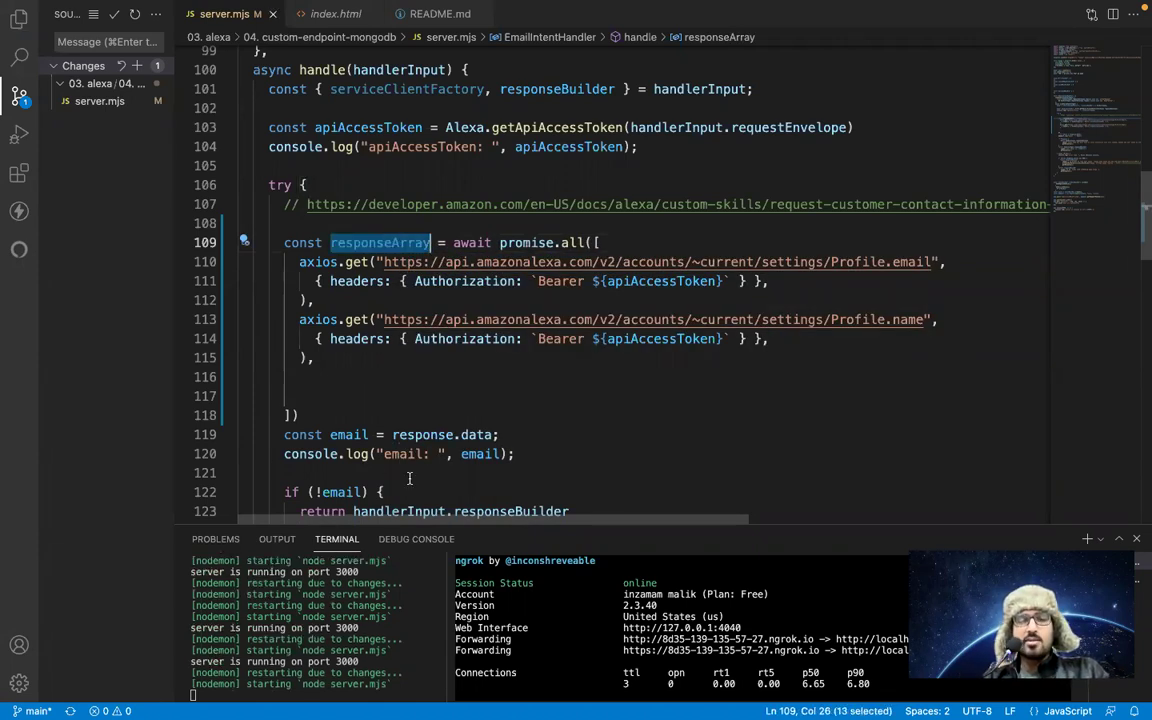
scroll(409, 450, "down", 2)
double_click(418, 367)
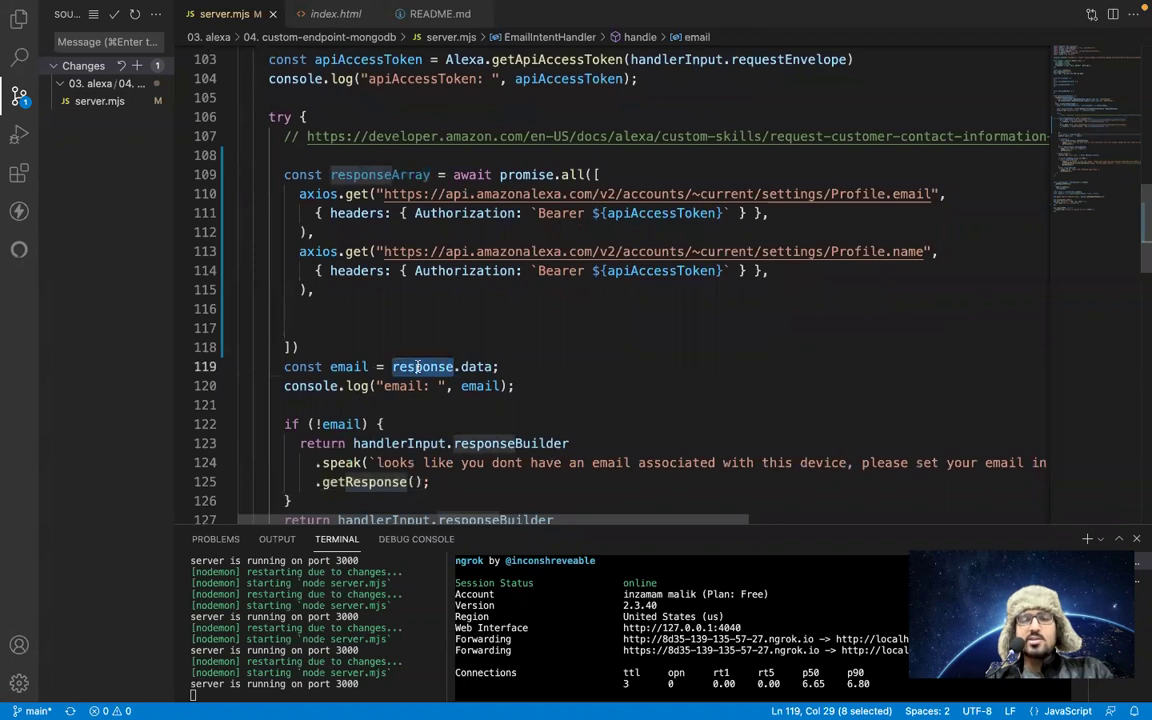
key("super+v")
key("super+z")
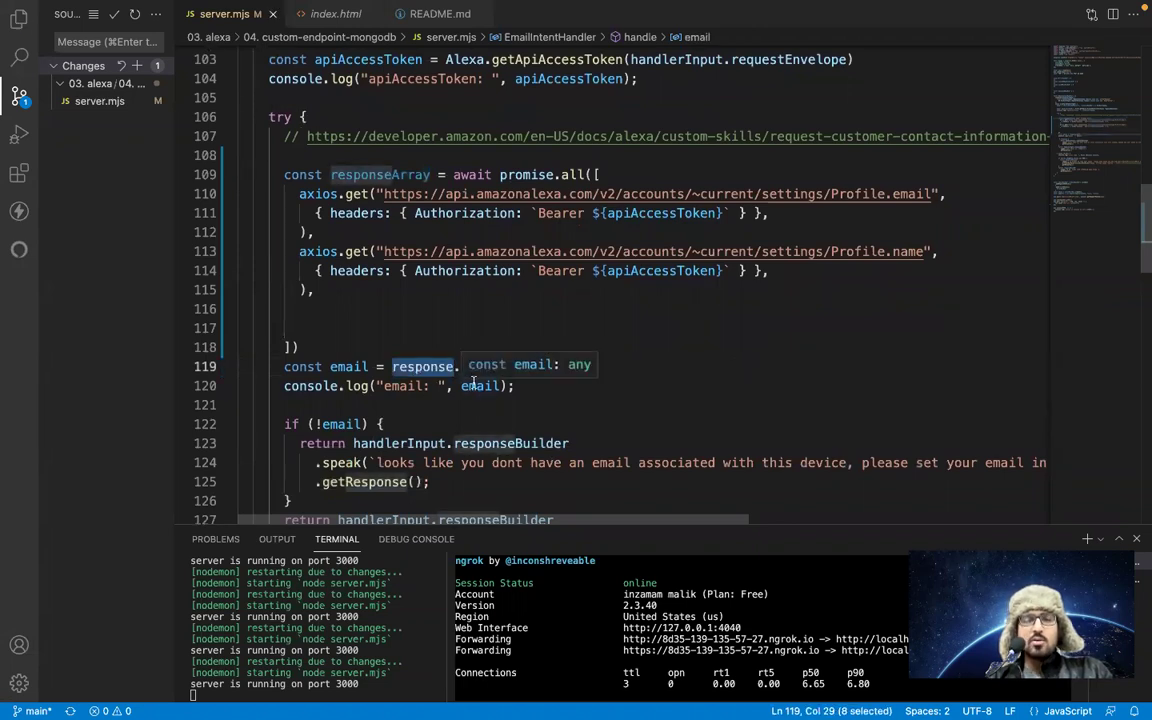
left_click(455, 367)
type("Ar")
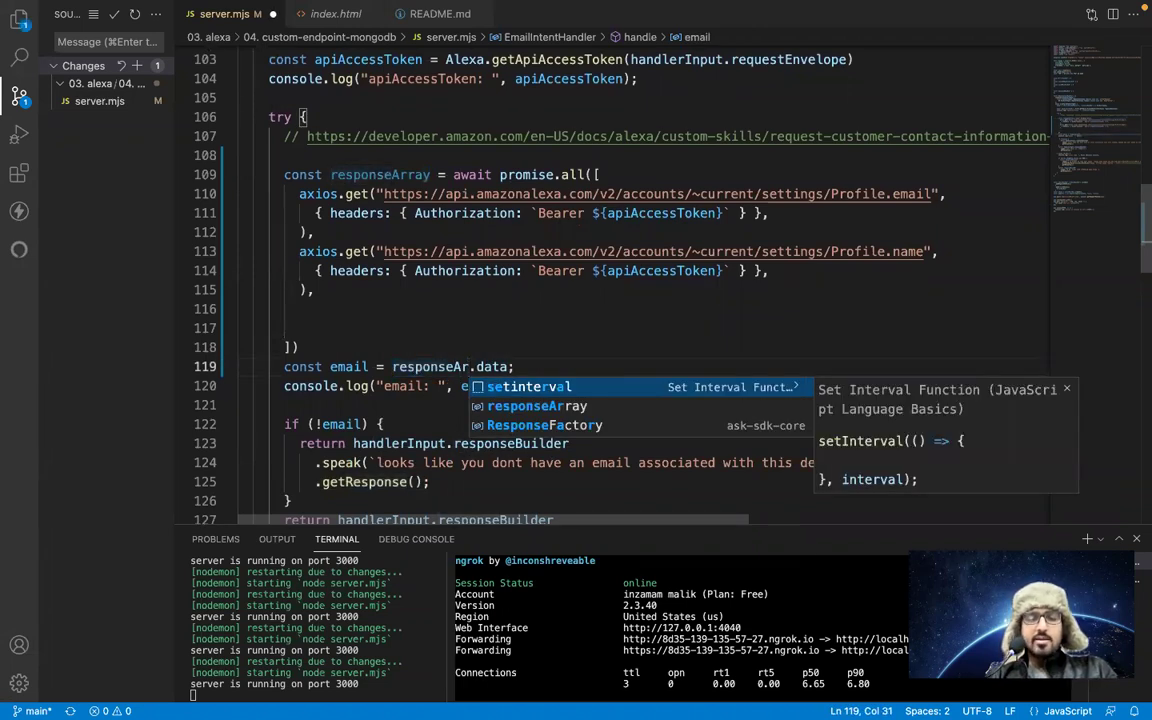
type("ray[")
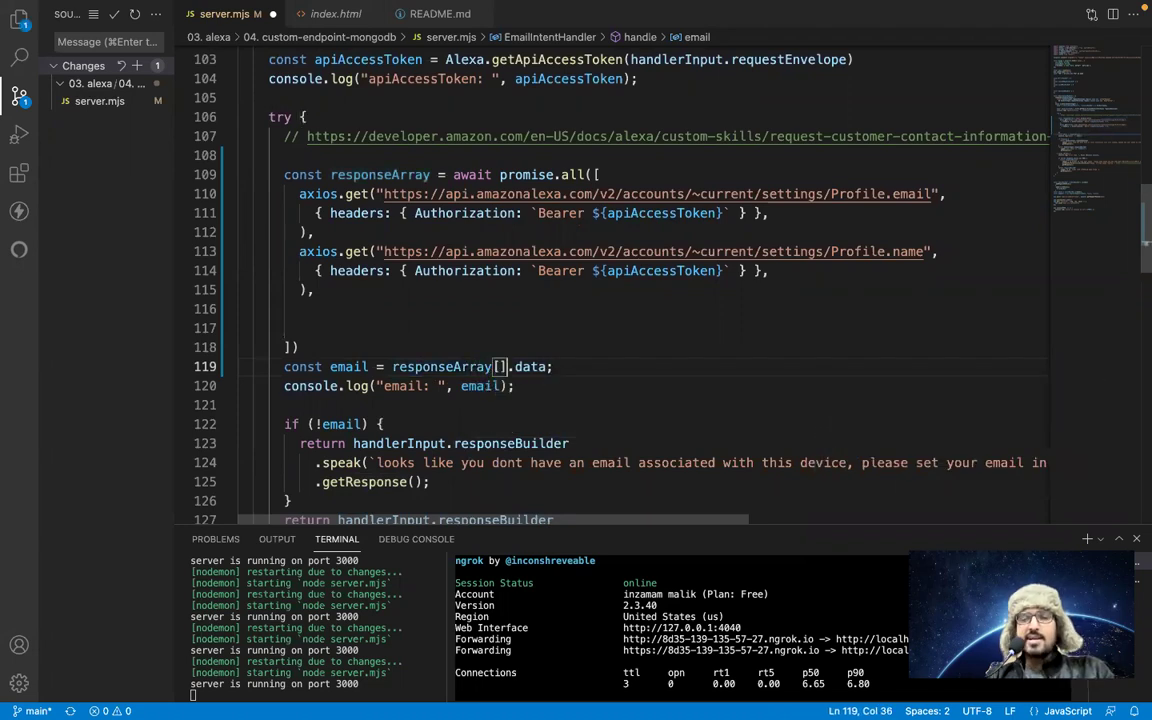
type("0")
key("Right")
key("Right")
key("Right")
key("Right")
key("Right")
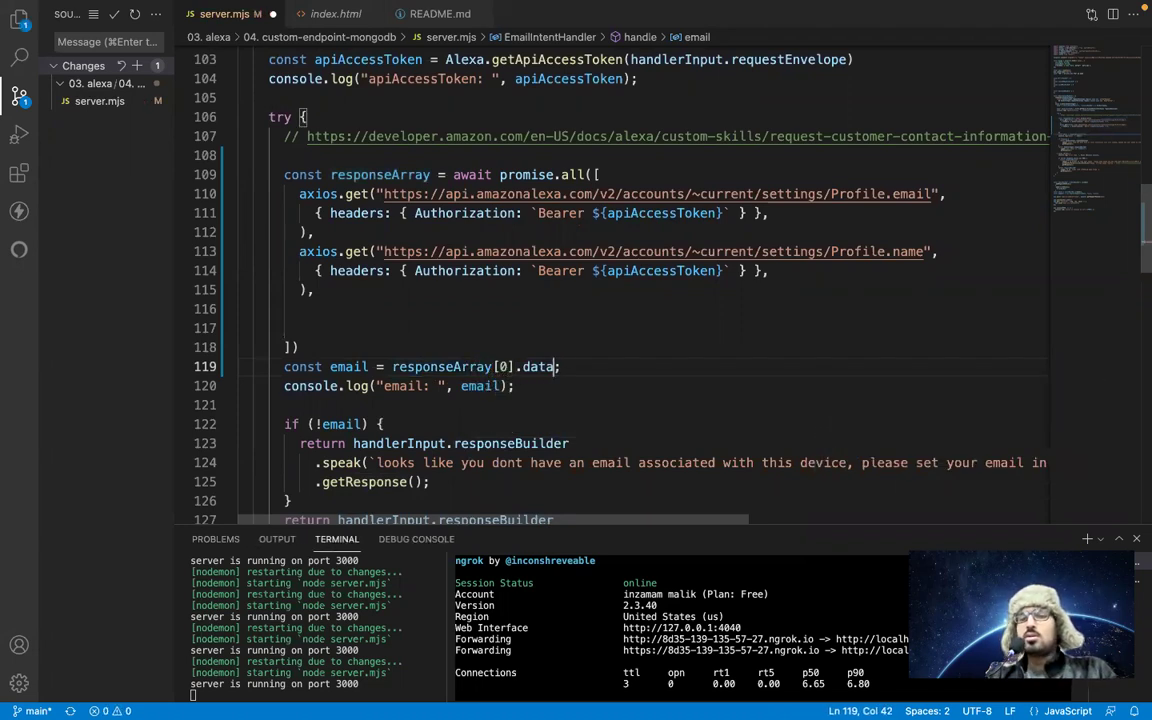
Duplicate the email assignment below itself and turn the copy into const name = responseArray[1].data.
left_click(349, 367)
key("shift+alt+Down")
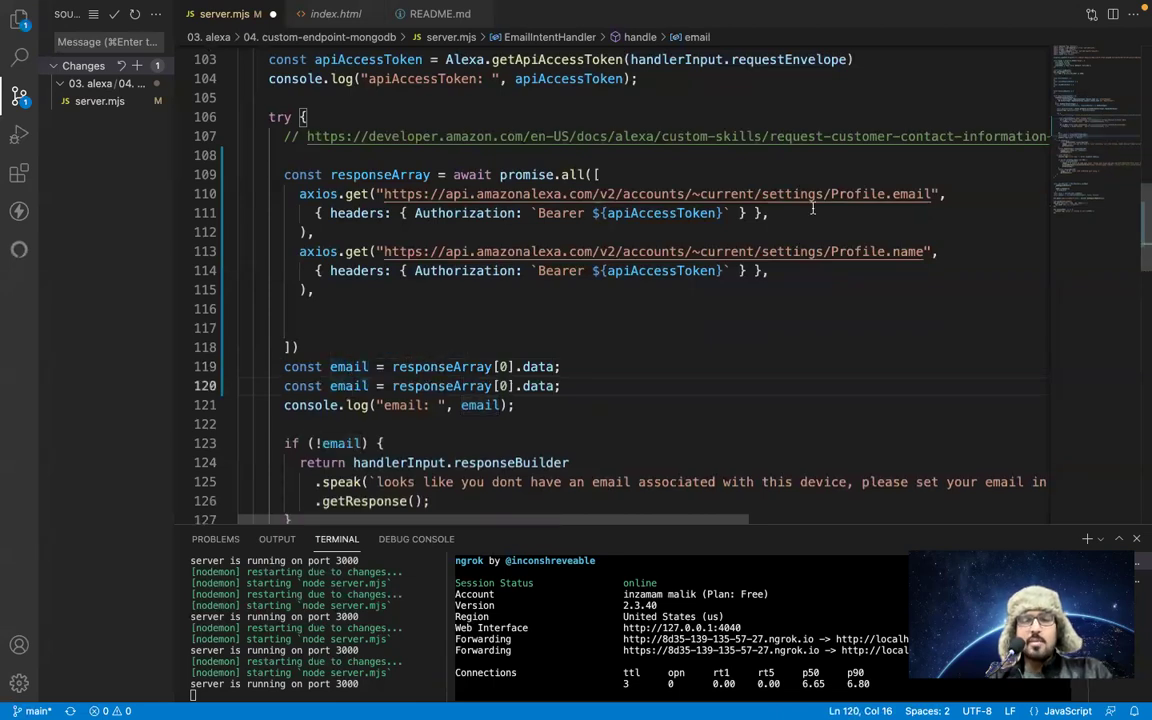
double_click(912, 194)
left_click(509, 386)
key("BackSpace")
type("1")
double_click(349, 386)
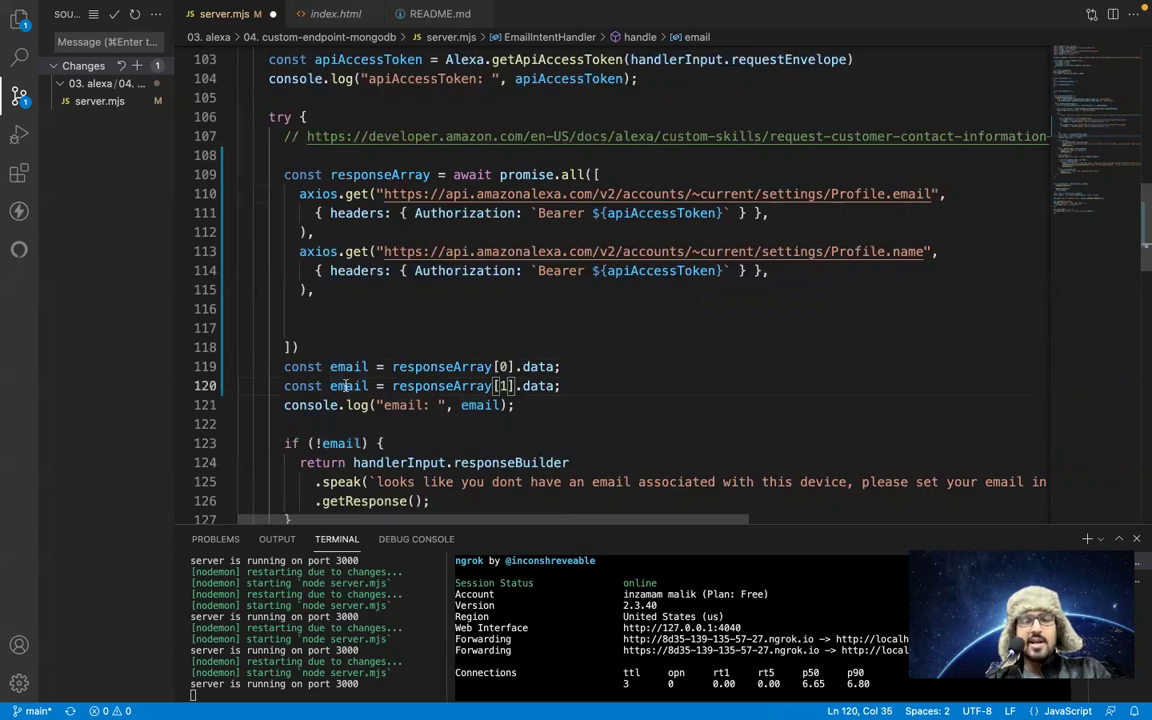
type("name")
key("Escape")
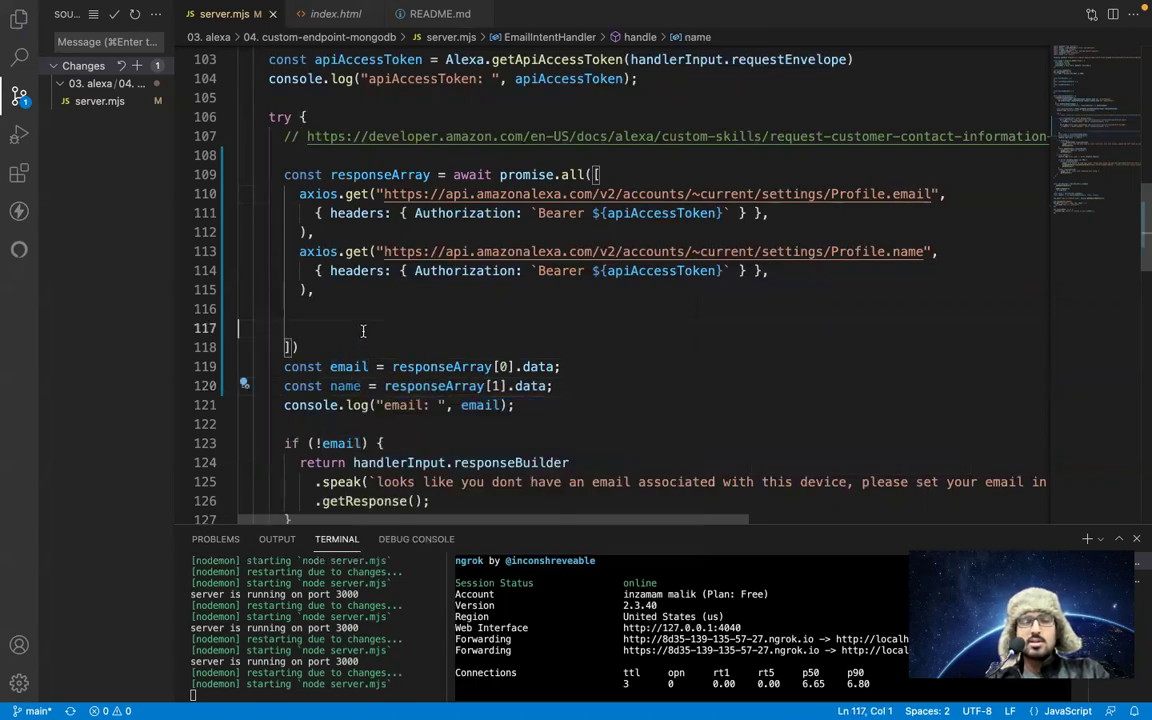
Insert ${name} followed by a comma before "your email is" in the success speak message.
key("super+d")
scroll(364, 367, "down", 3)
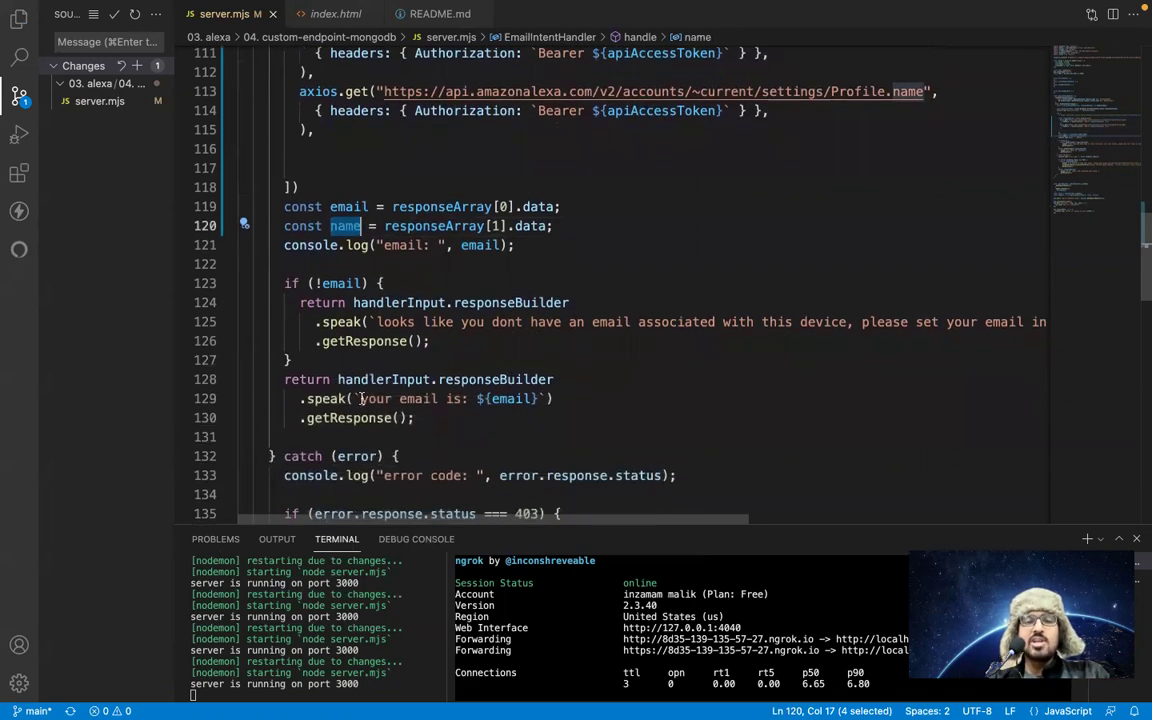
left_click(361, 398)
type("name")
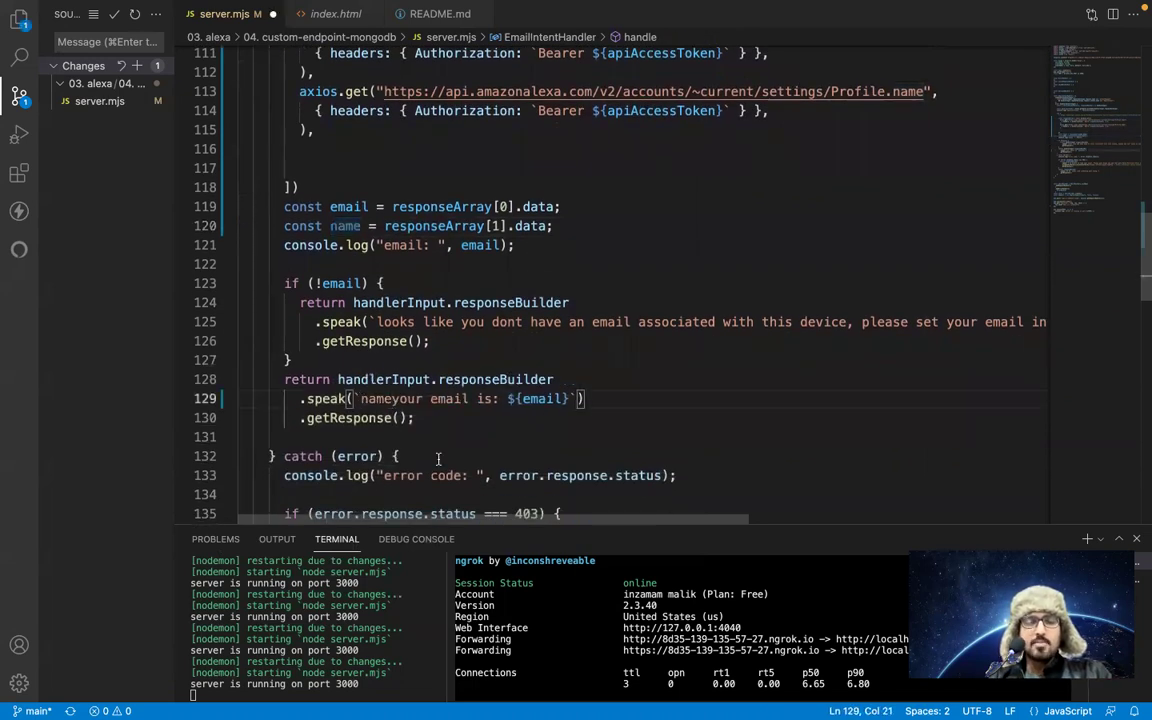
type("}")
key("Left")
key("Left")
key("Left")
key("Left")
key("Left")
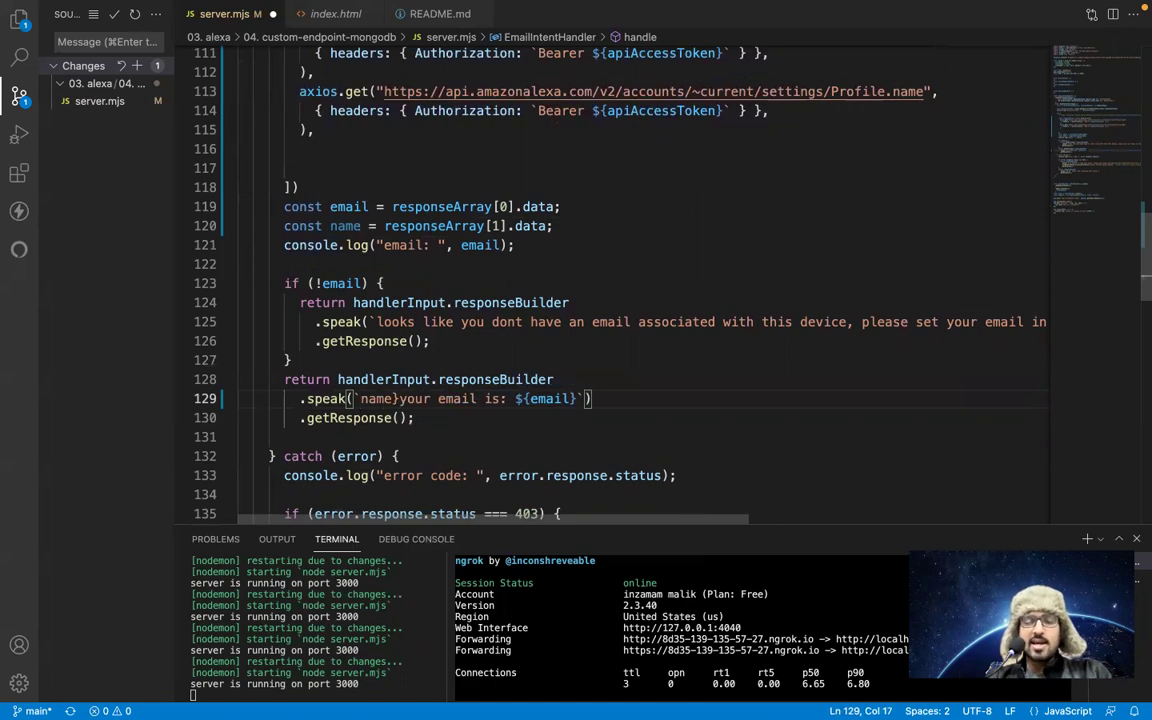
type("{")
key("Left")
type("$")
key("Right")
key("Right")
key("Right")
key("Right")
key("Right")
type(",")
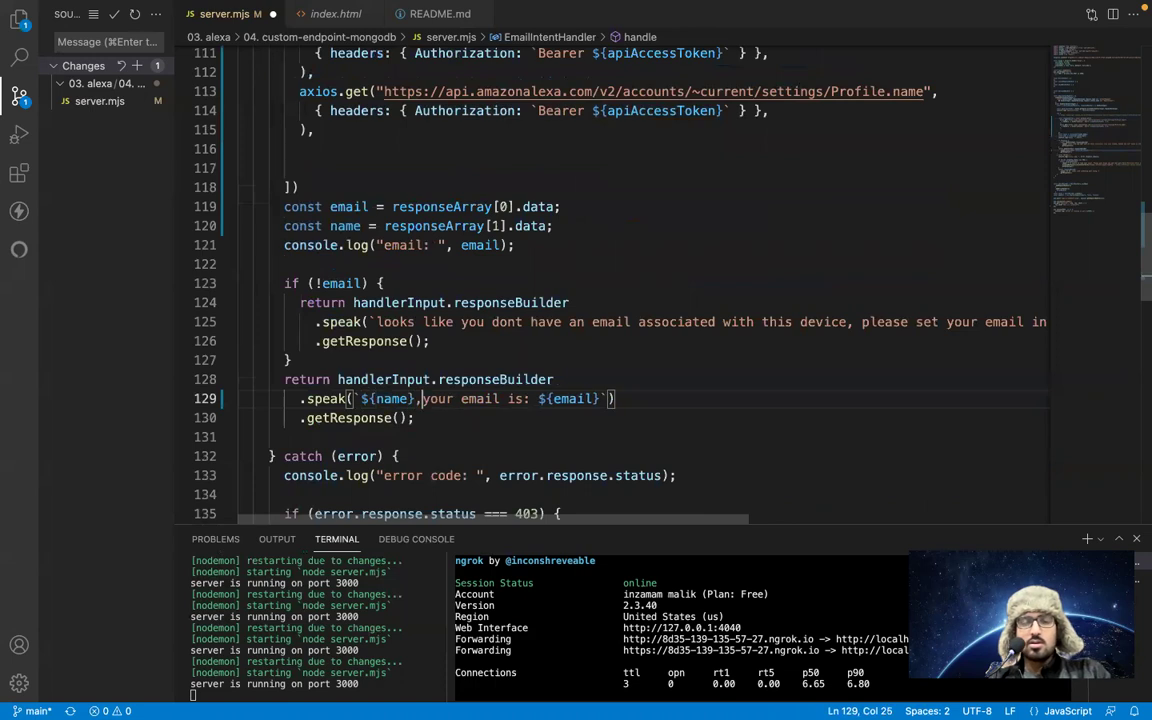
Begin the success speak message with "Dear" so it reads "Dear ${name}, your email is: ${email}", and save.
key("Left")
key("Left")
key("Left")
key("Left")
key("Left")
key("Left")
key("Left")
type("Dear")
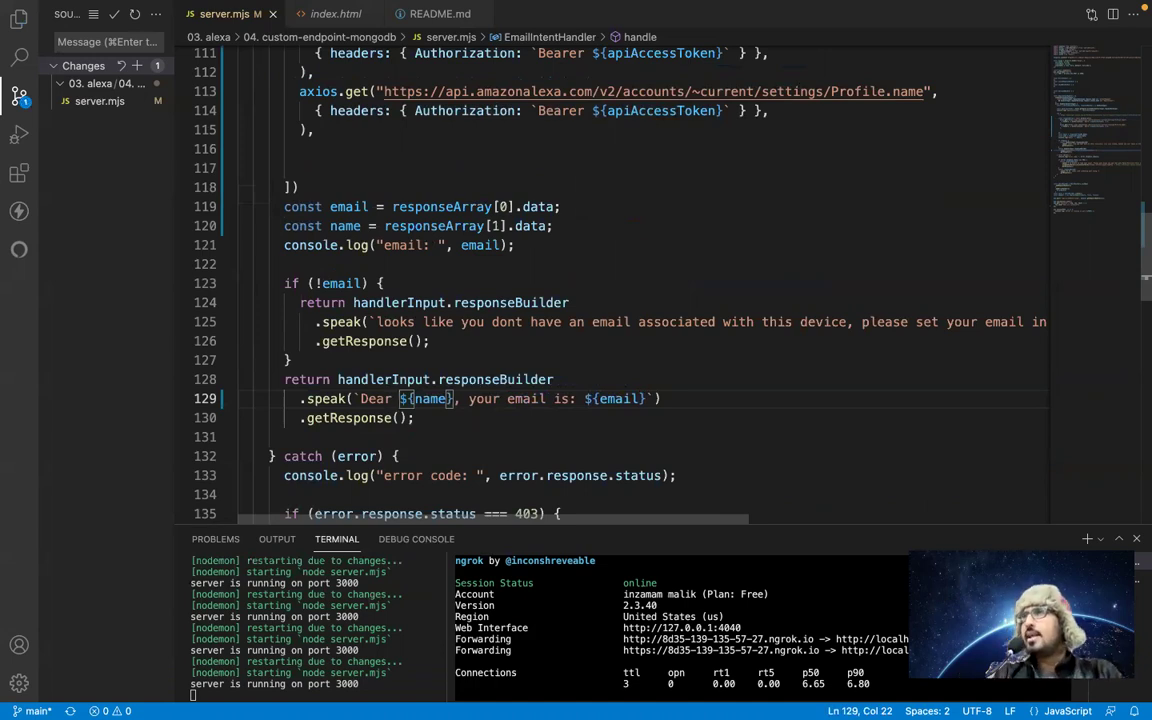
left_click(554, 372)
type("x")
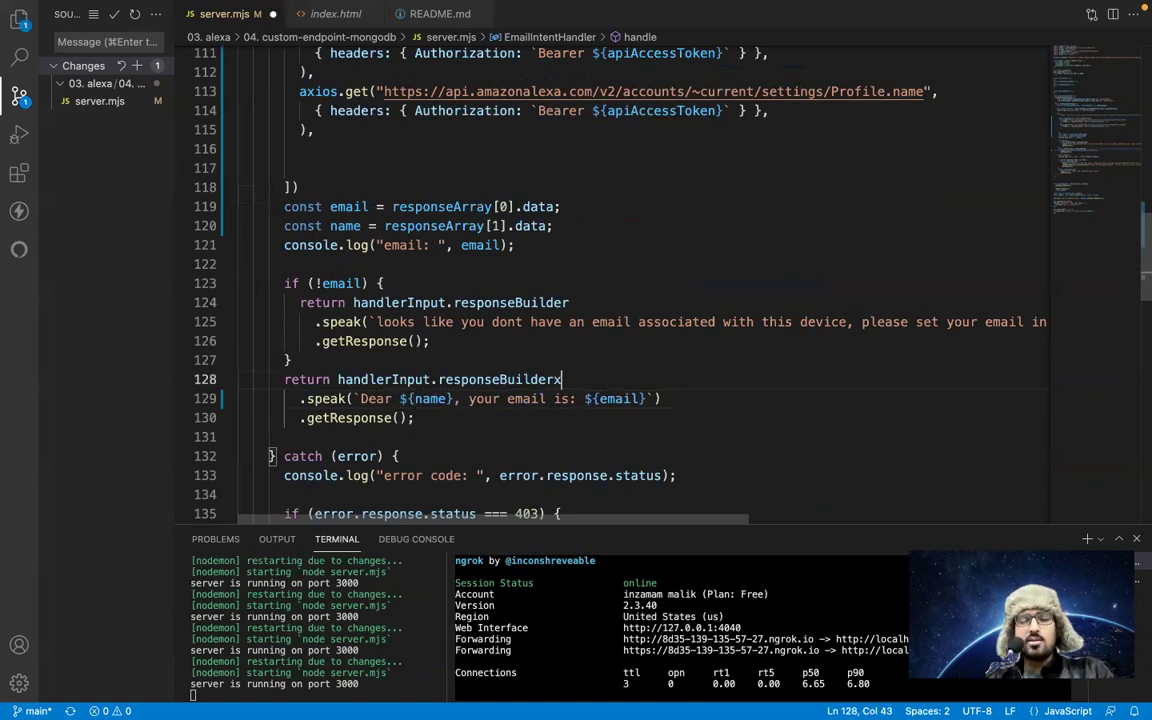
key("BackSpace")
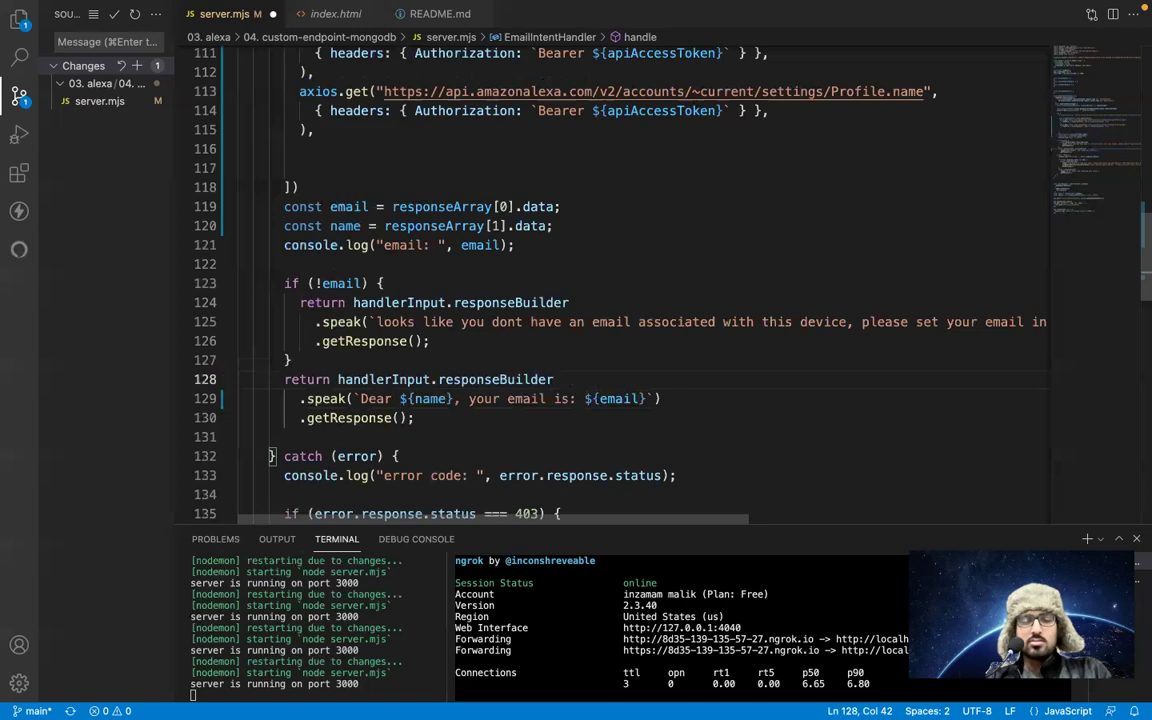
Remove the empty lines after the second axios.get call at the end of the promise.all array.
scroll(319, 230, "up", 4)
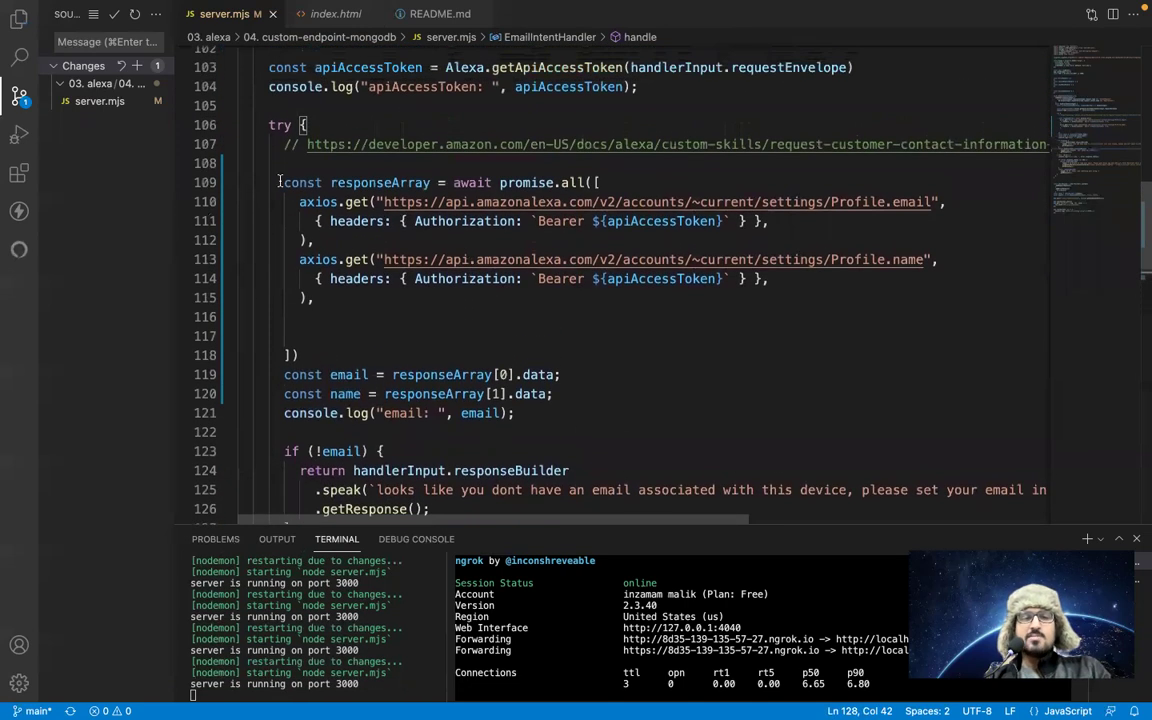
left_click_drag(240, 163, 320, 310)
left_click(324, 343)
key("BackSpace")
key("BackSpace")
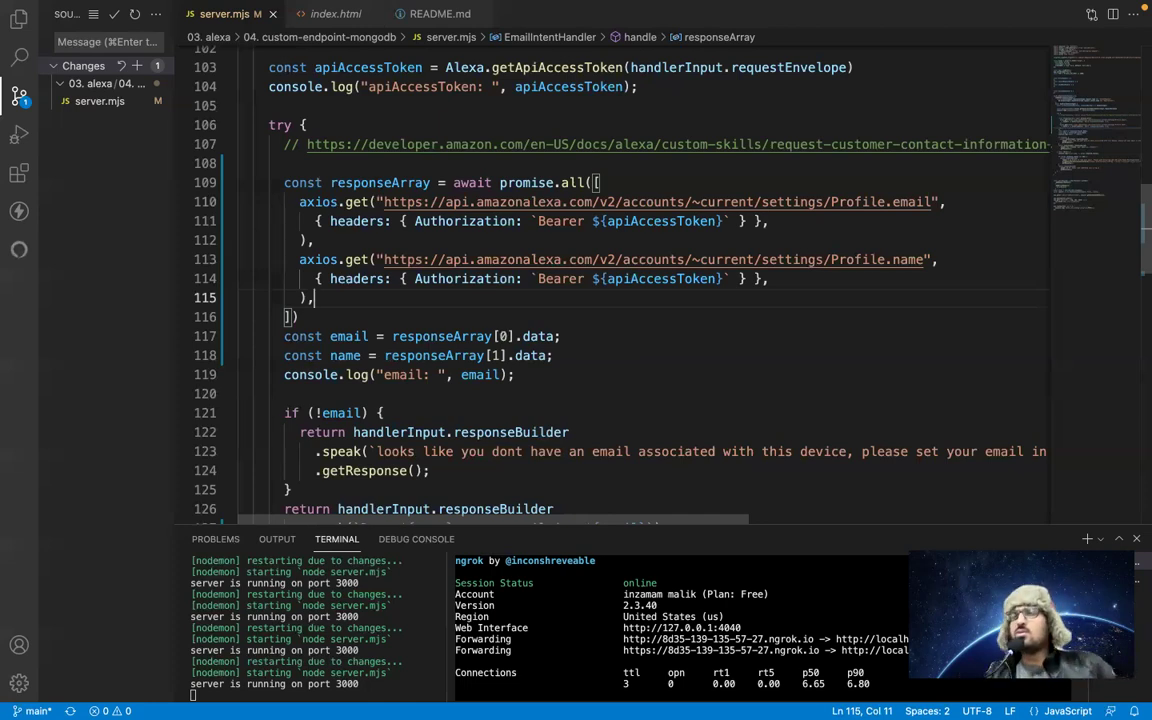
mouse_move(447, 8)
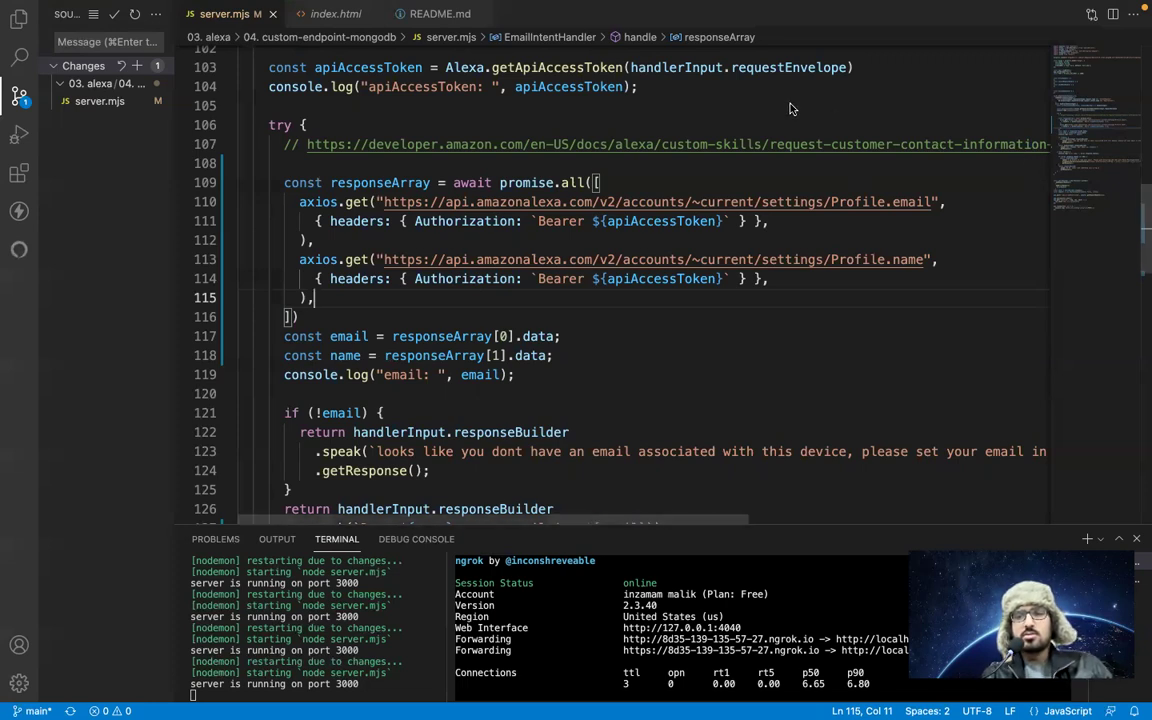
left_click(587, 318)
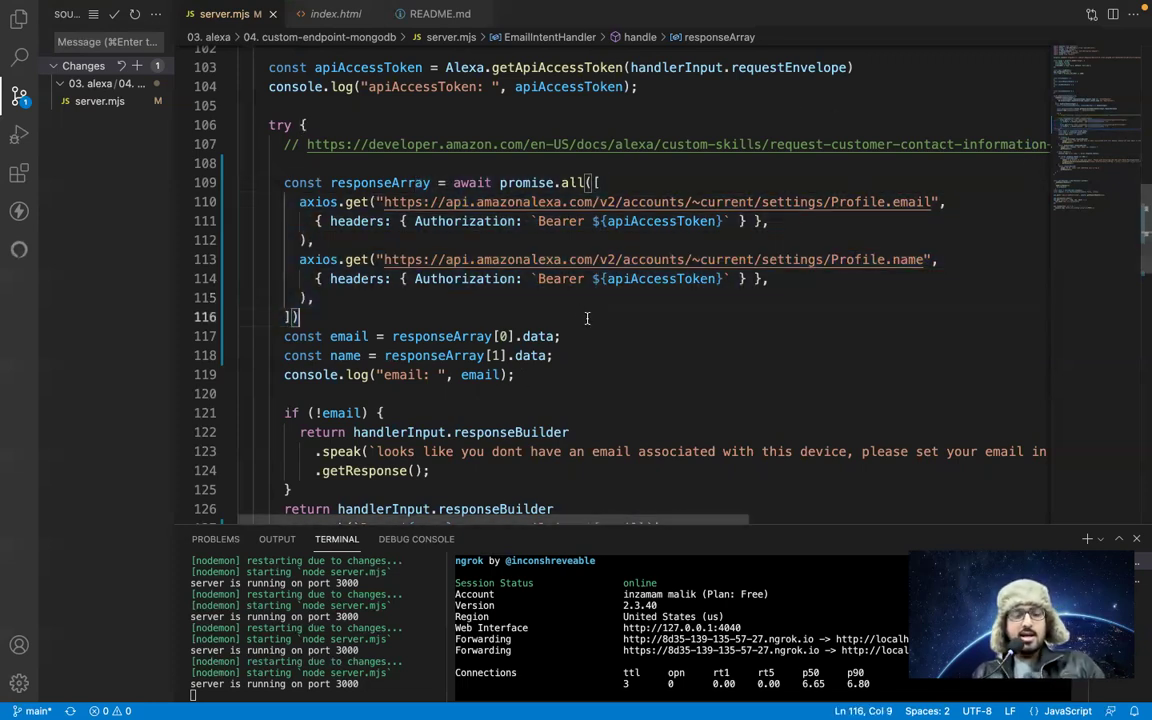
scroll(452, 320, "down", 1)
scroll(452, 320, "down", 1)
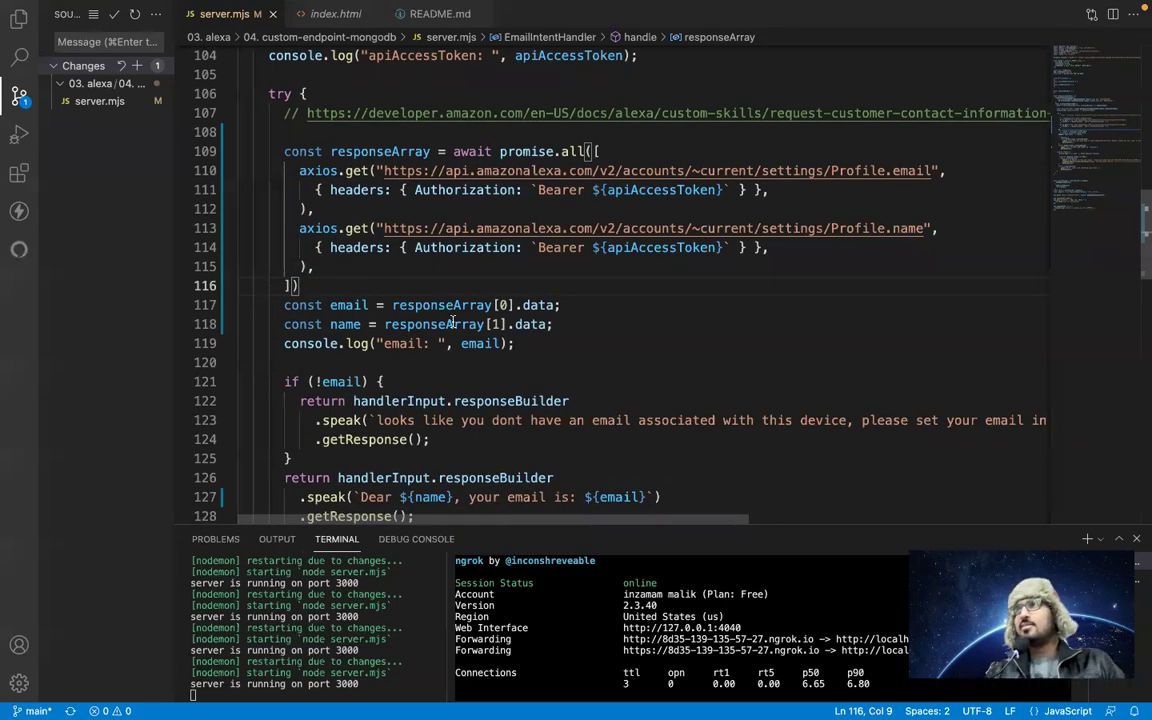
Switch to the Alexa developer console and send "ask malik restaurant to show my email" in the simulator.
key("ctrl+Left")
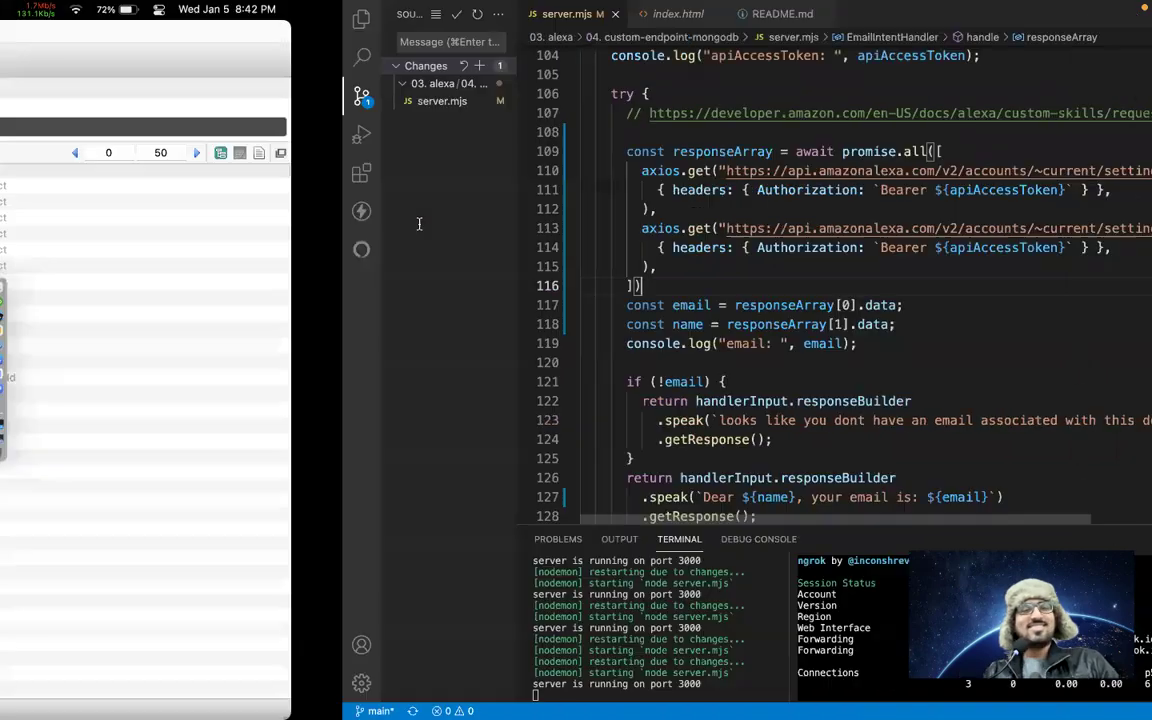
key("ctrl+Right")
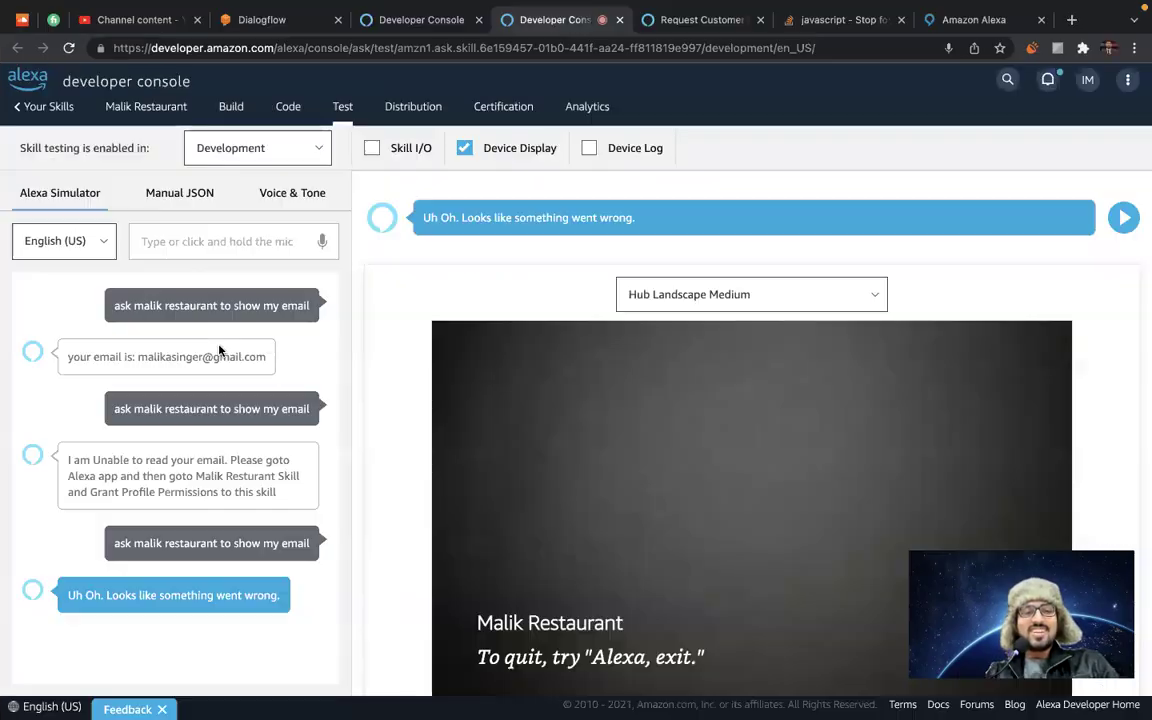
left_click(513, 20)
triple_click(176, 308)
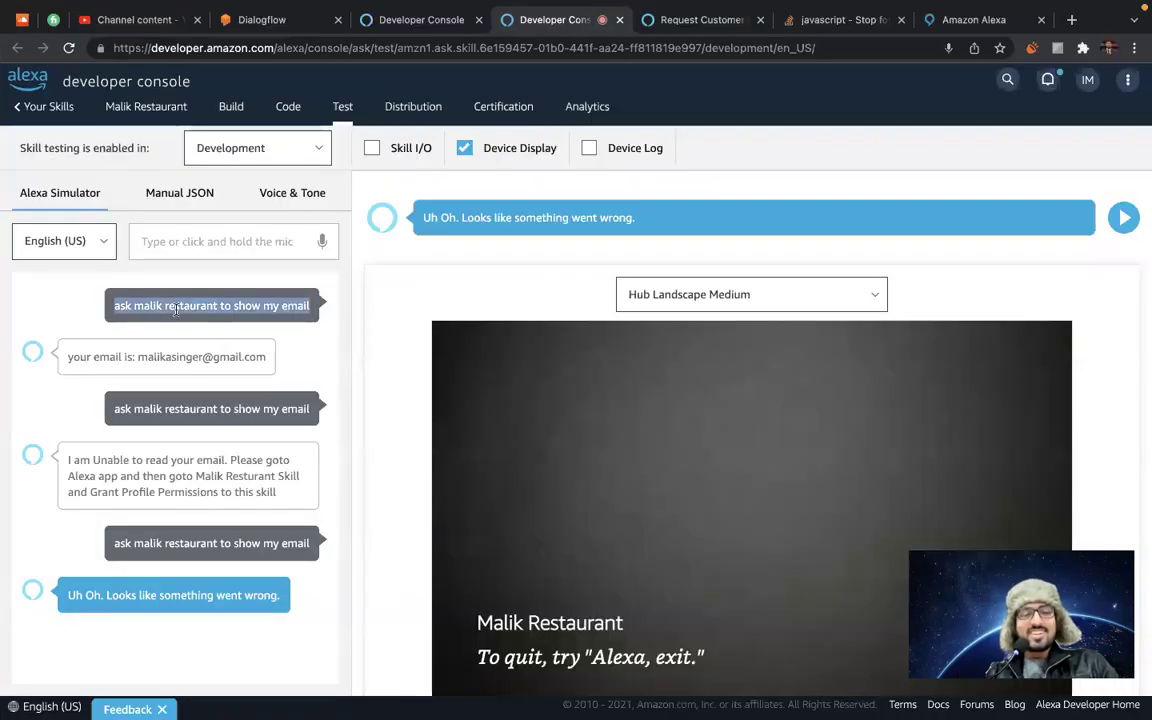
left_click(175, 240)
type("ask malik restaurant to show my email")
key("Return")
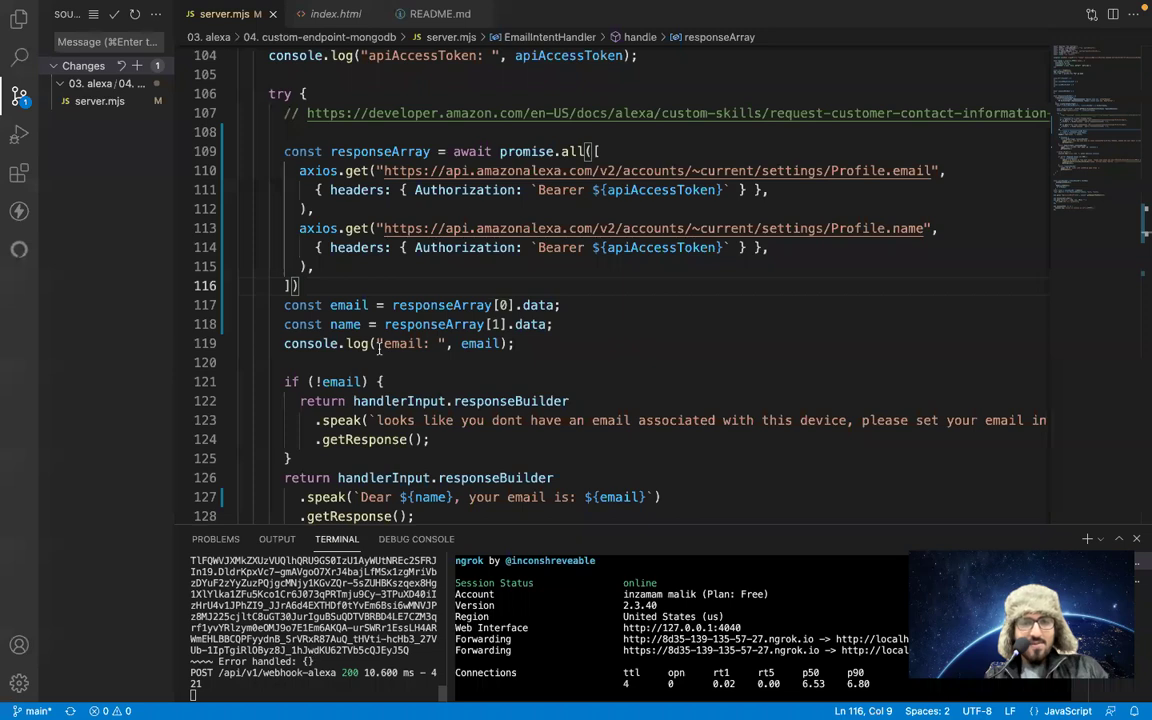
Return to server.mjs, capitalise promise.all to Promise.all in the responseArray assignment, and save.
left_click_drag(453, 151, 475, 277)
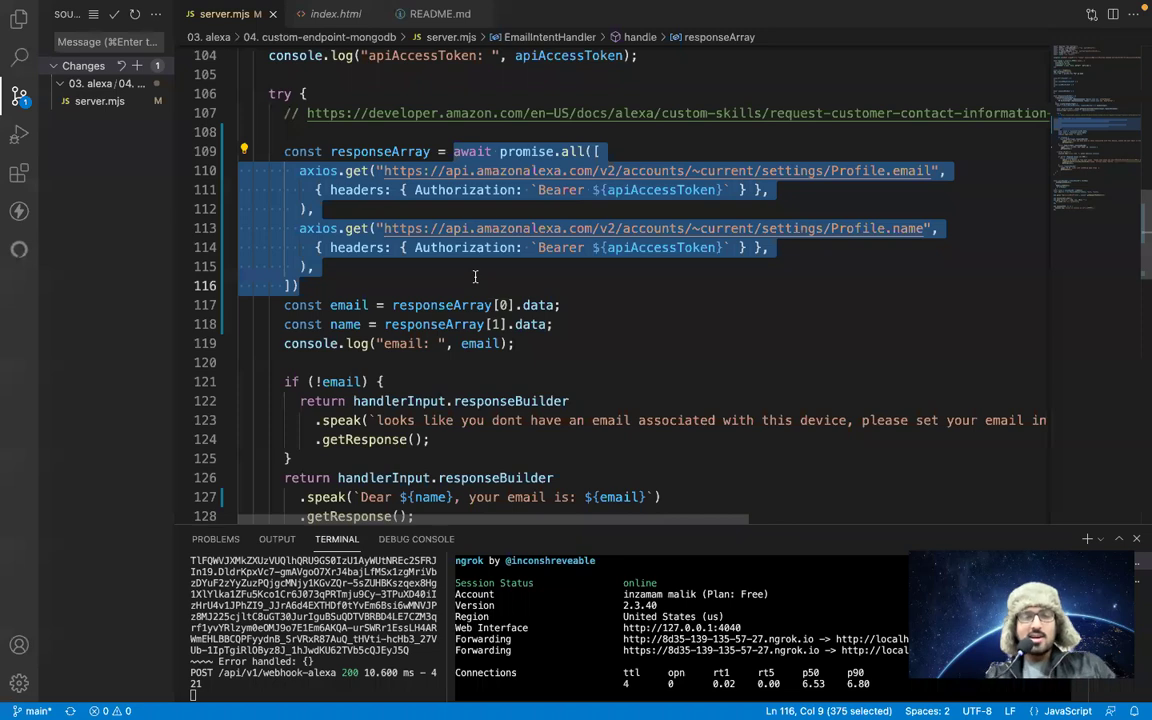
left_click(499, 151)
type("P")
key("ctrl+s")
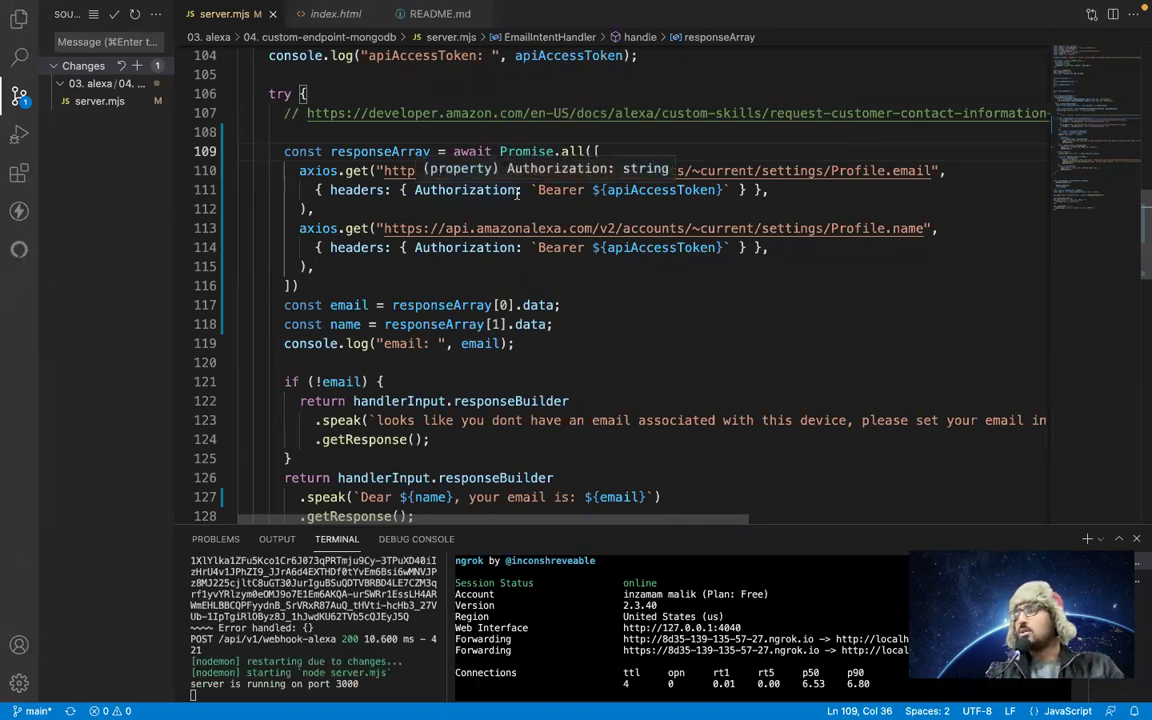
Send "ask malik restaurant to show my email" again in the Alexa simulator and return to server.mjs in the code editor.
key("ctrl+Left")
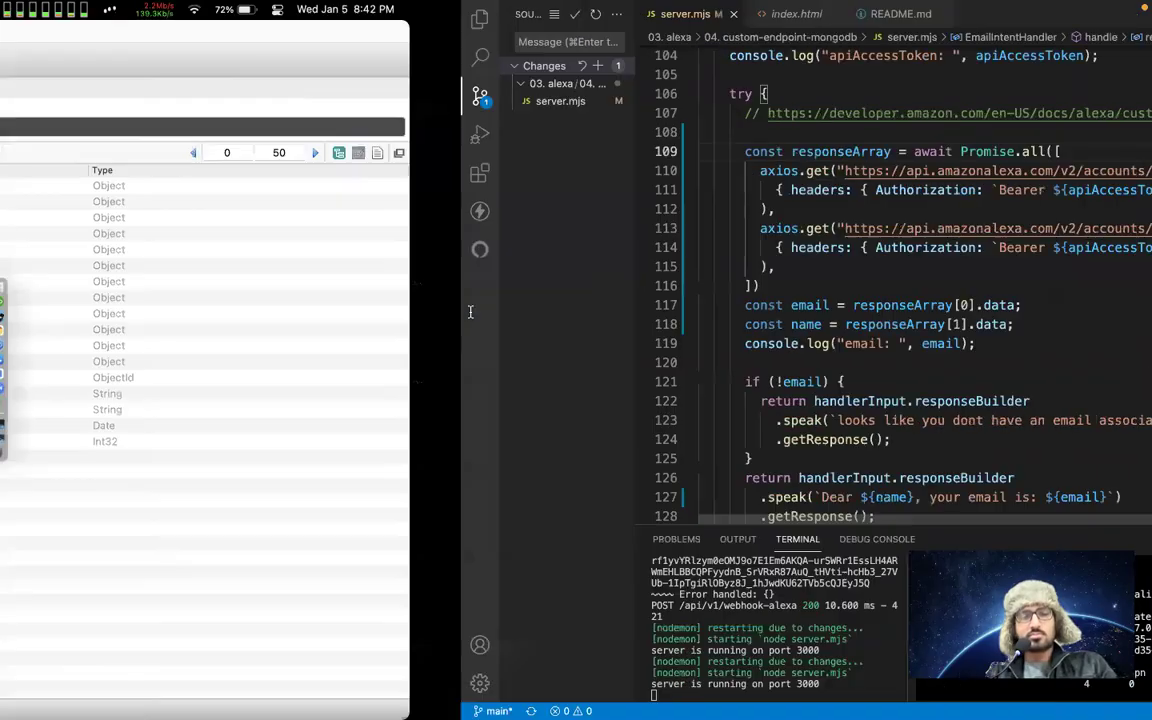
key("ctrl+Right")
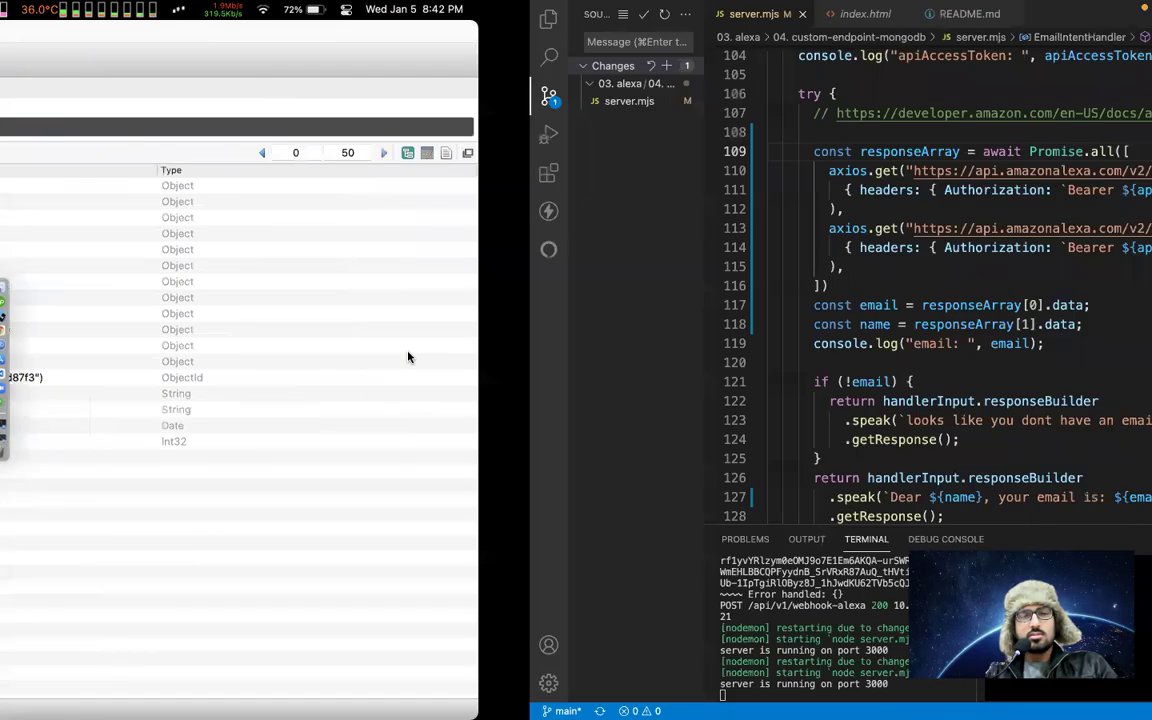
key("ctrl+Right")
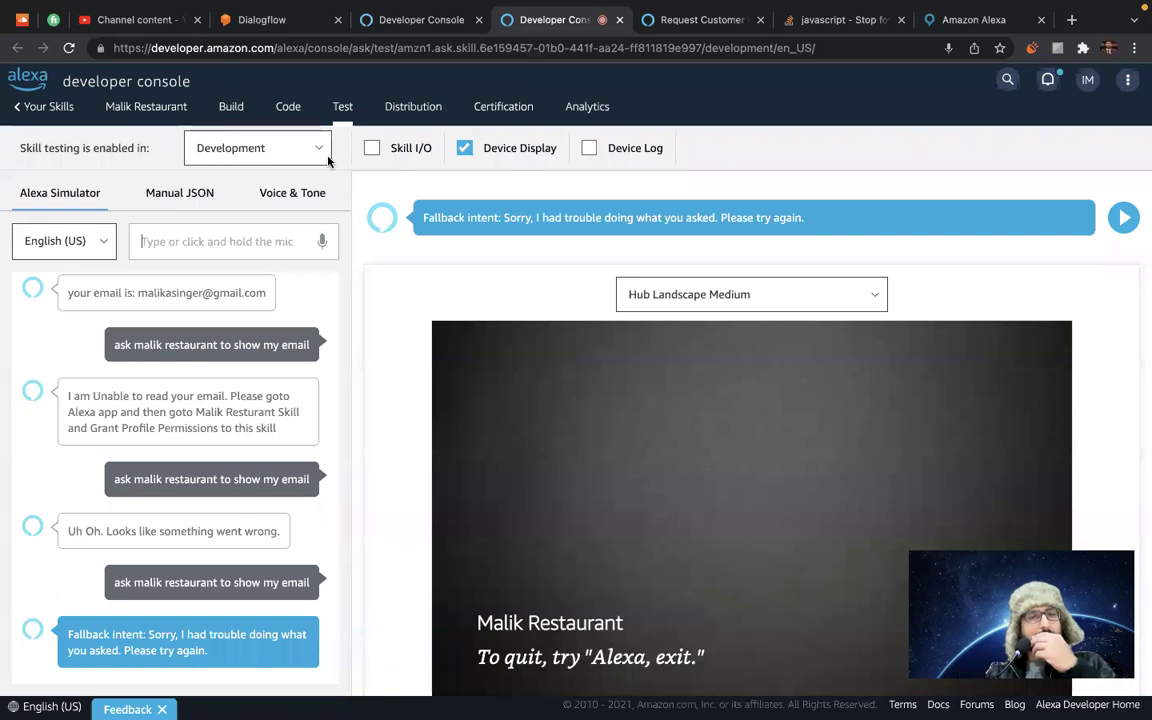
triple_click(163, 346)
left_click(161, 238)
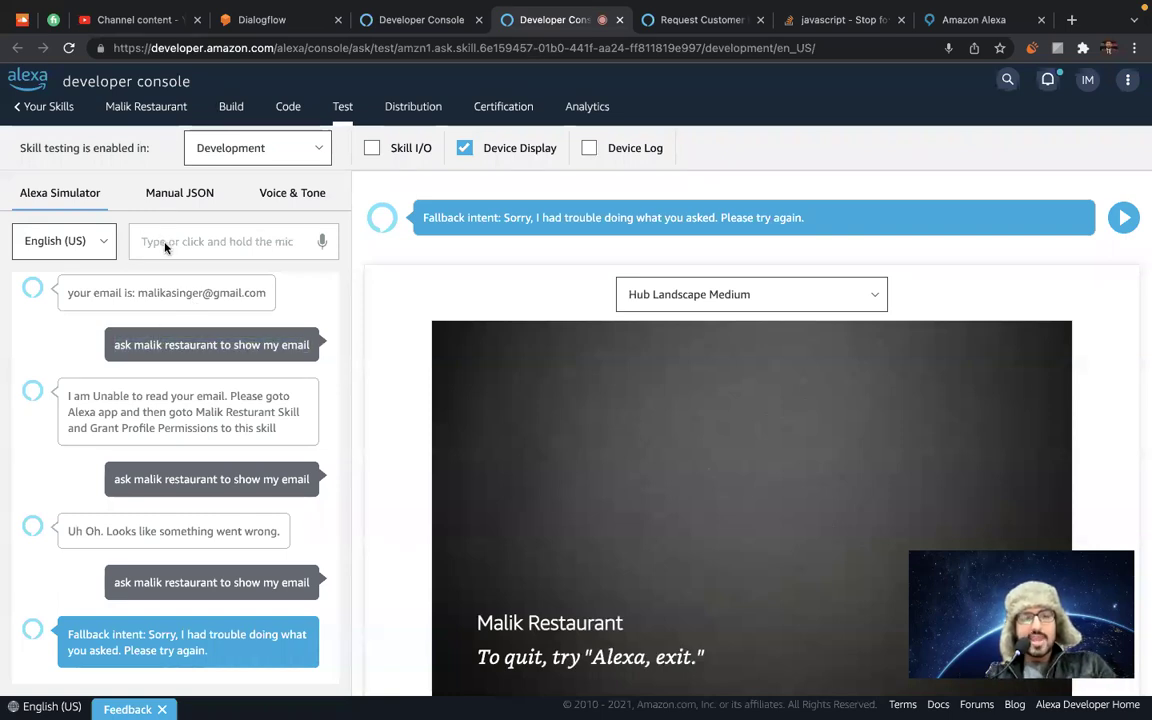
key("ctrl+Left")
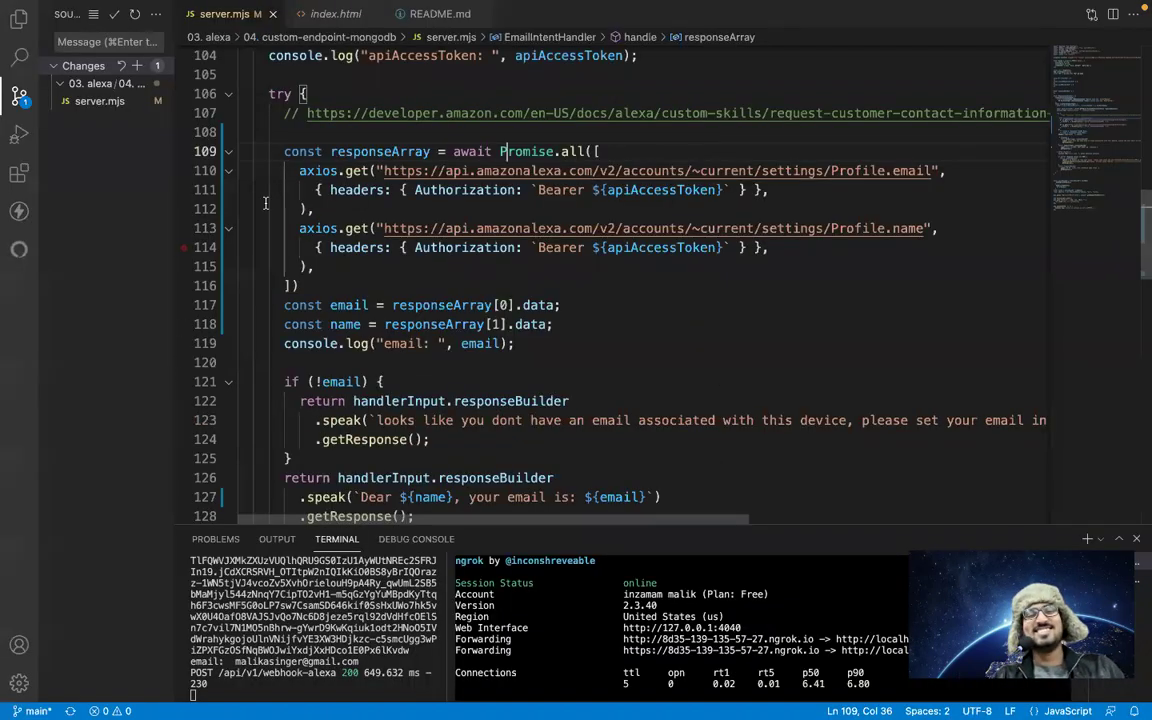
Insert an empty line between the end of the Promise.all call and the email assignment, and save.
left_click(596, 289)
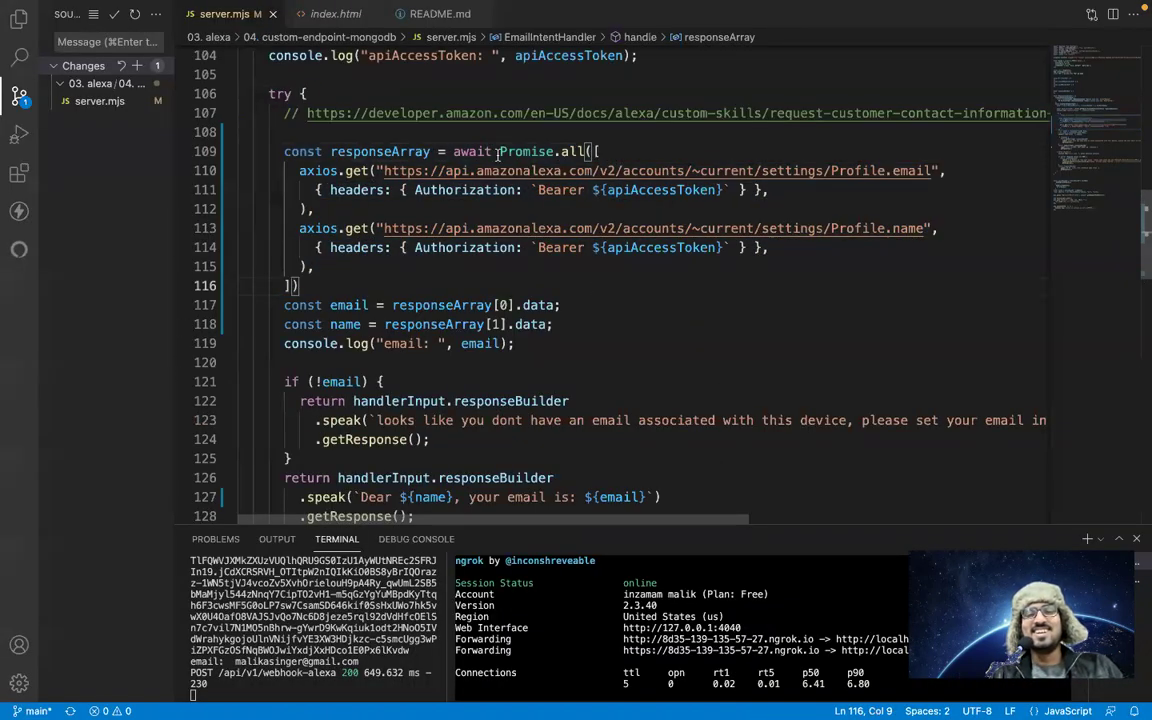
scroll(405, 222, "down", 1)
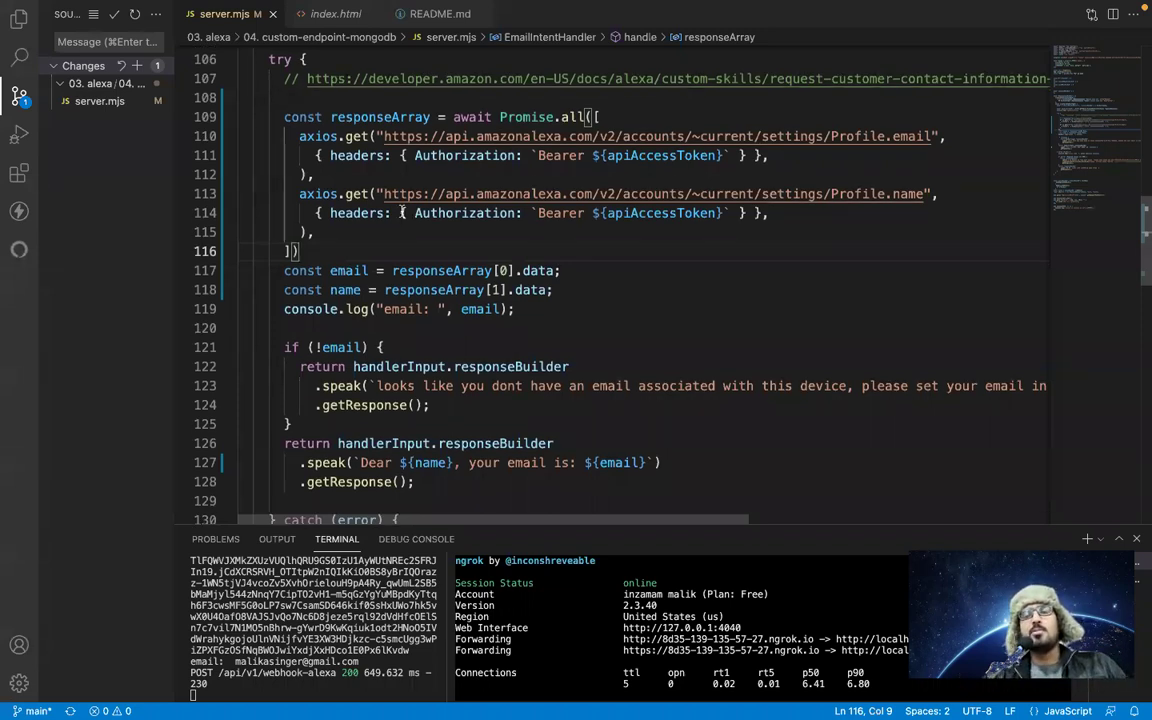
left_click_drag(298, 136, 323, 180)
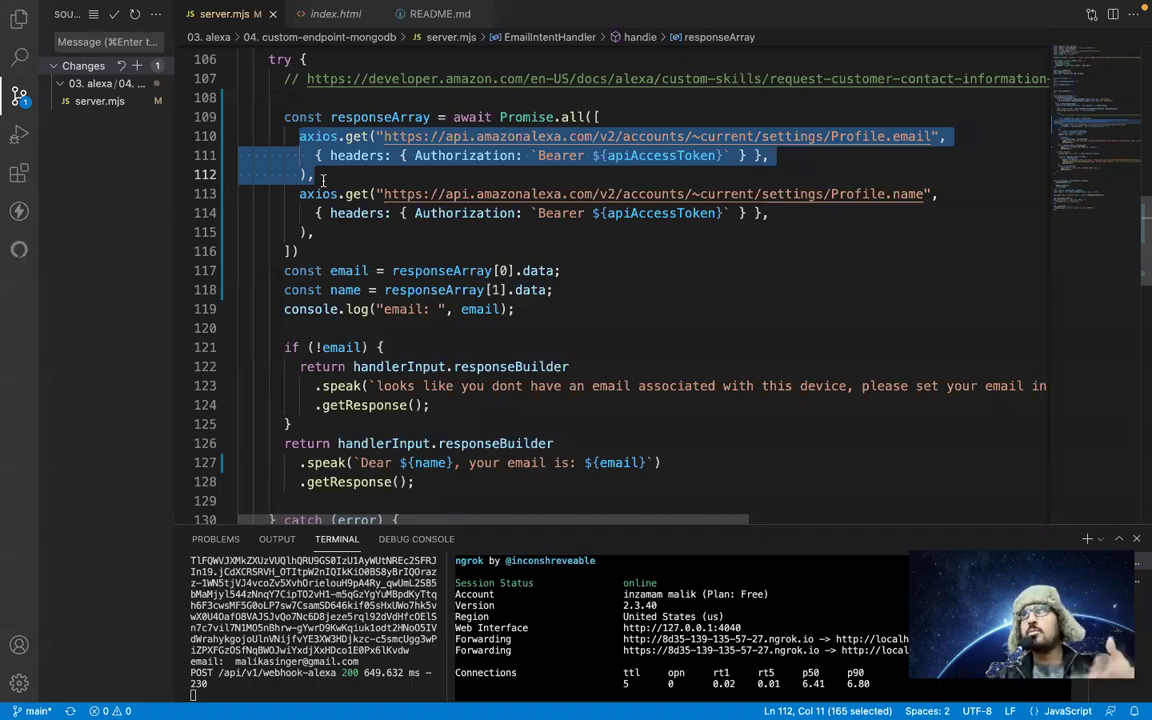
left_click(445, 215)
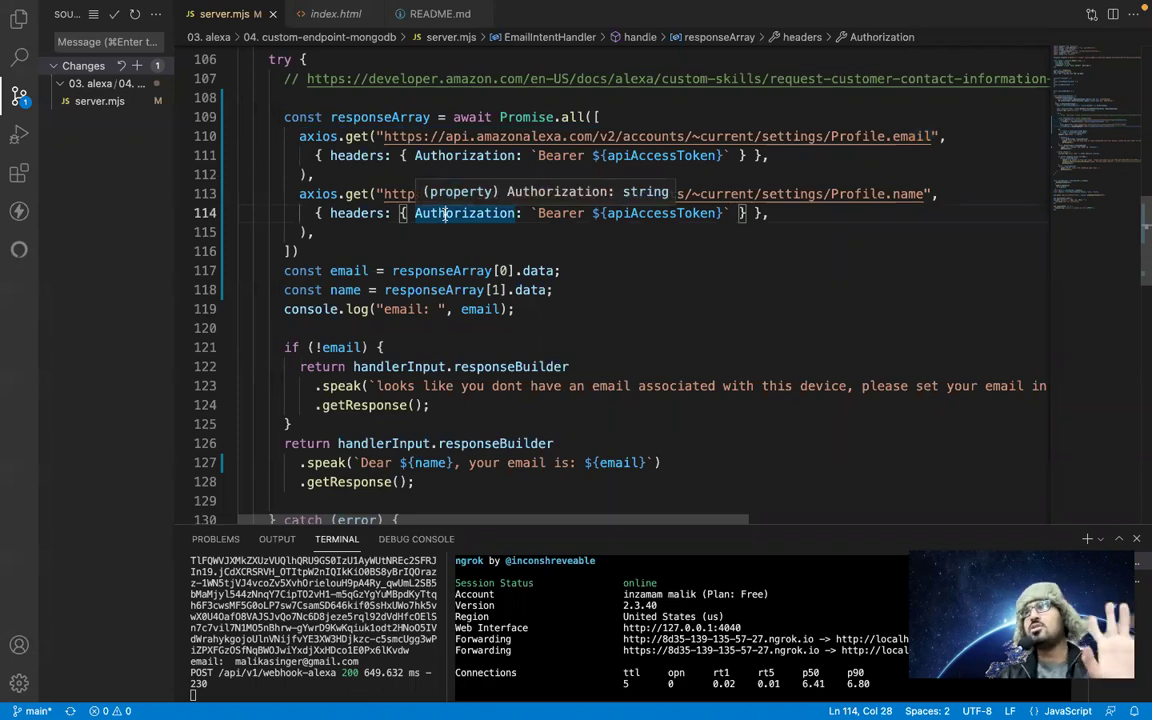
mouse_move(475, 241)
left_mouse_down()
mouse_move(300, 140)
mouse_move(475, 241)
left_mouse_up()
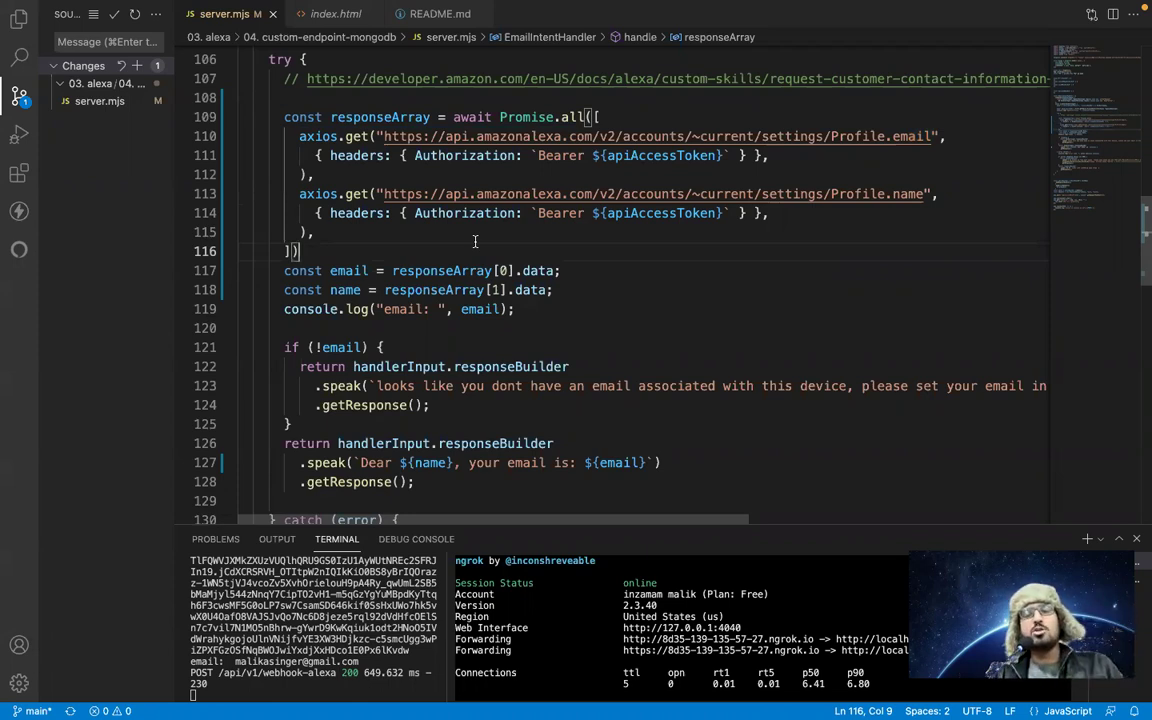
key("Return")
key("ctrl+s")
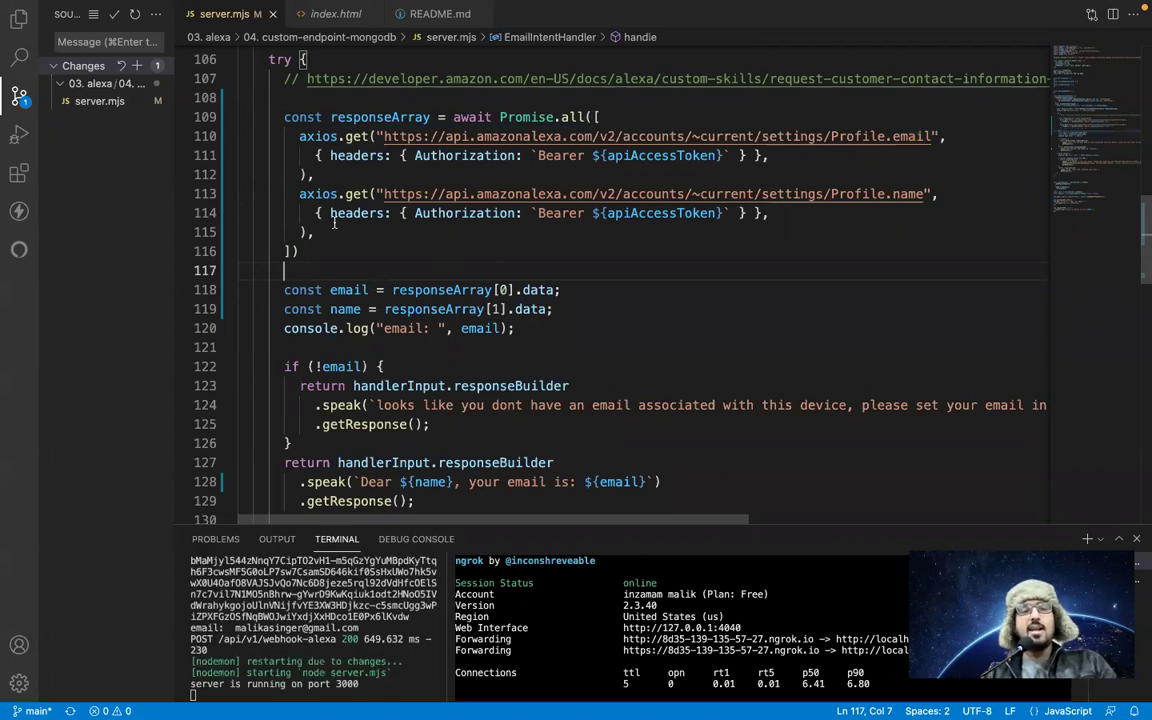
Collapse EmailIntentHandler's handle function and commit the server.mjs changes with the message "two data point".
scroll(334, 221, "up", 3)
scroll(334, 221, "up", 2)
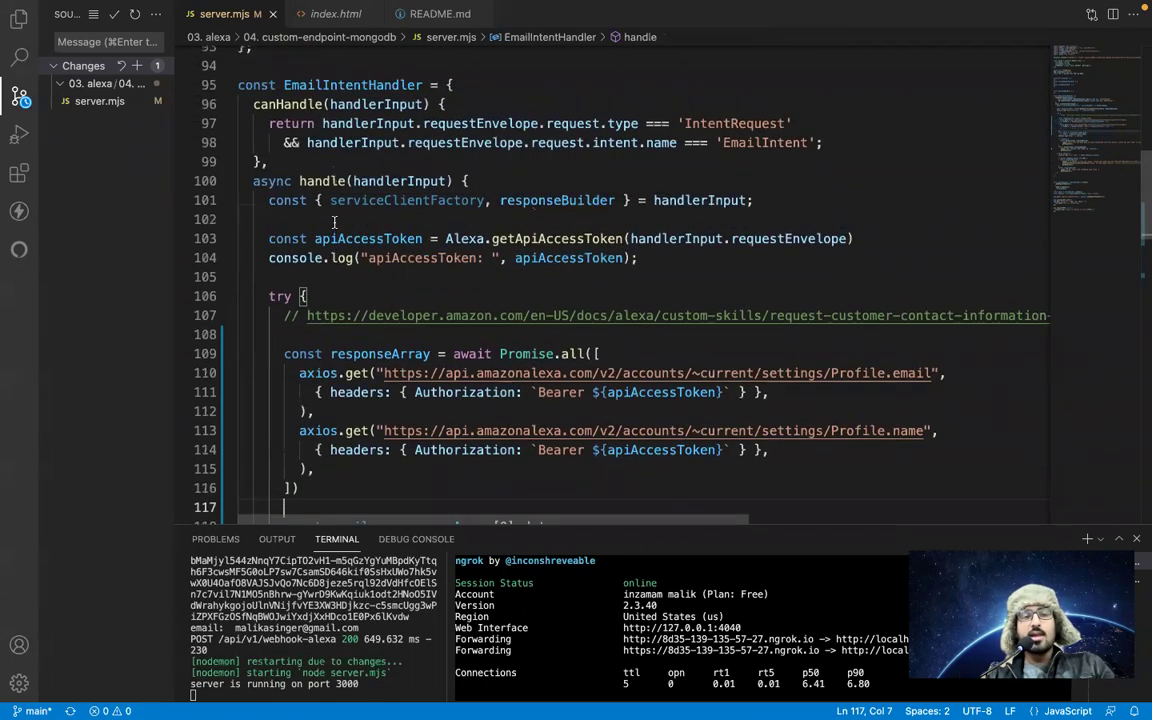
left_click(228, 184)
left_click(88, 42)
type("t")
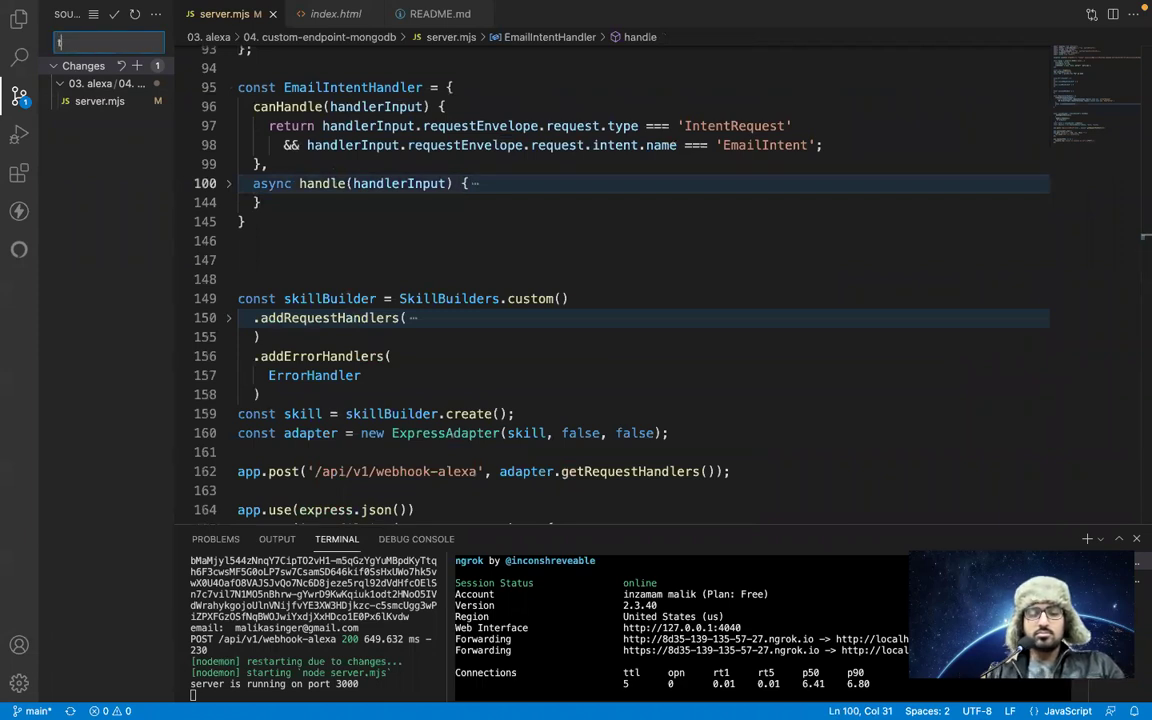
type("wo data point")
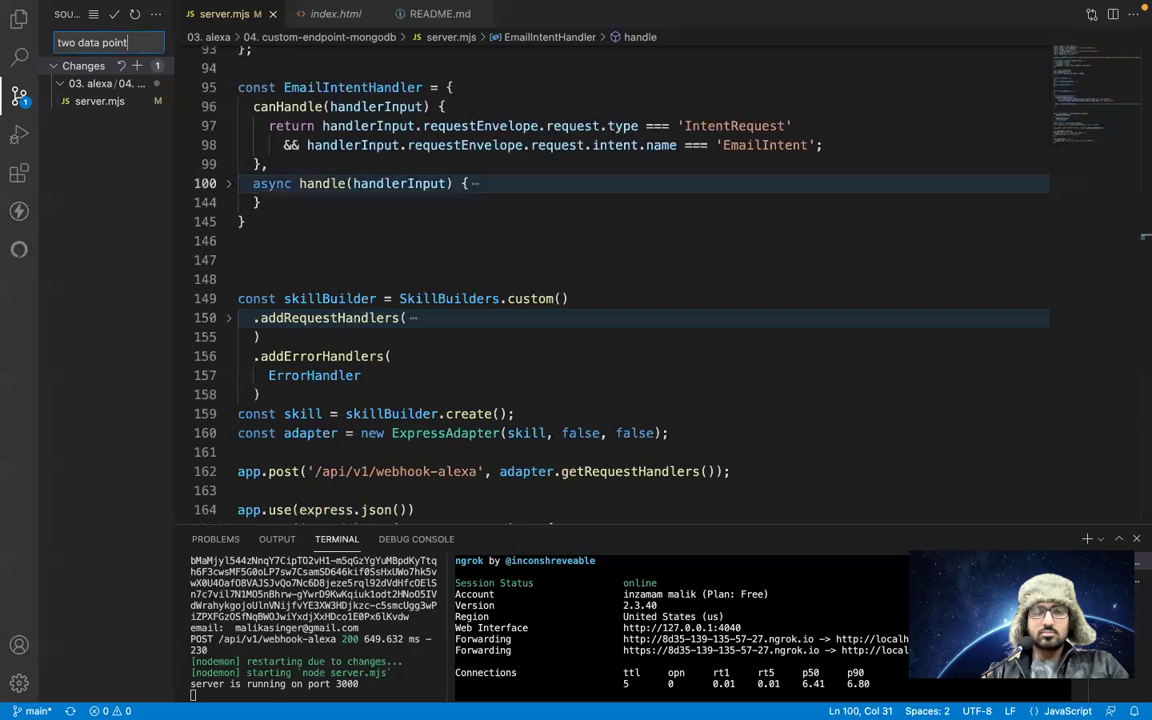
key("super+Return")
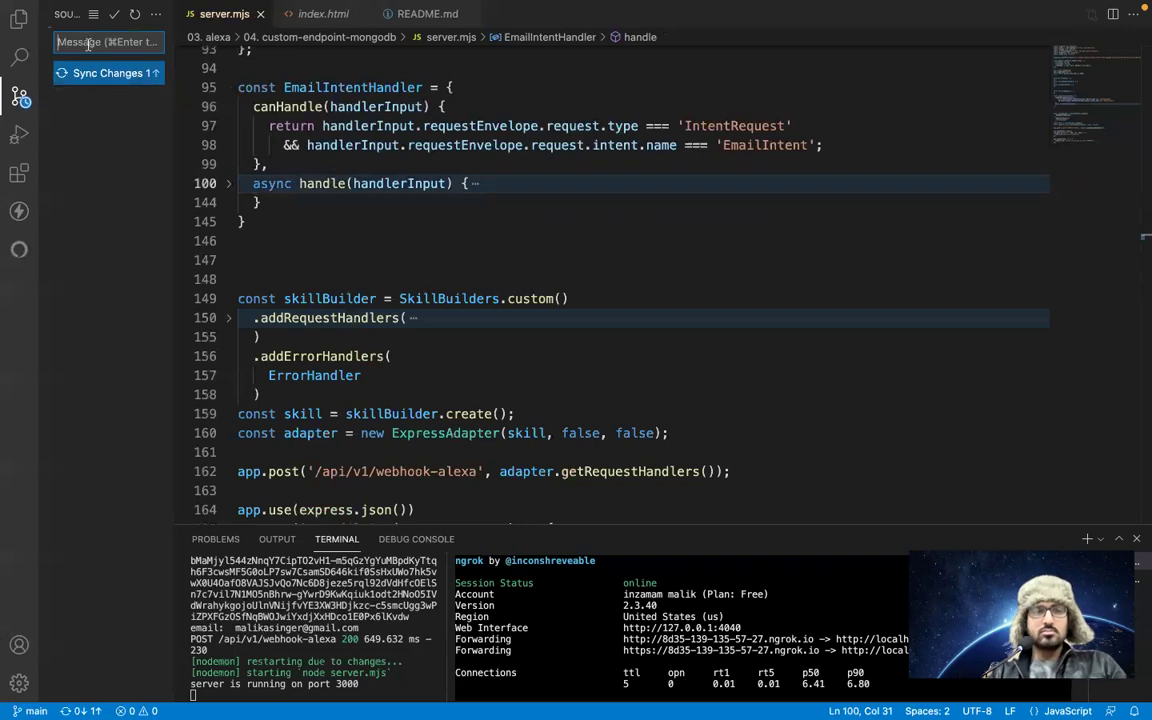
Duplicate the whole EmailIntentHandler object directly below itself, above the skillBuilder definition.
left_click_drag(238, 67, 367, 250)
key("ctrl+c")
left_click(330, 258)
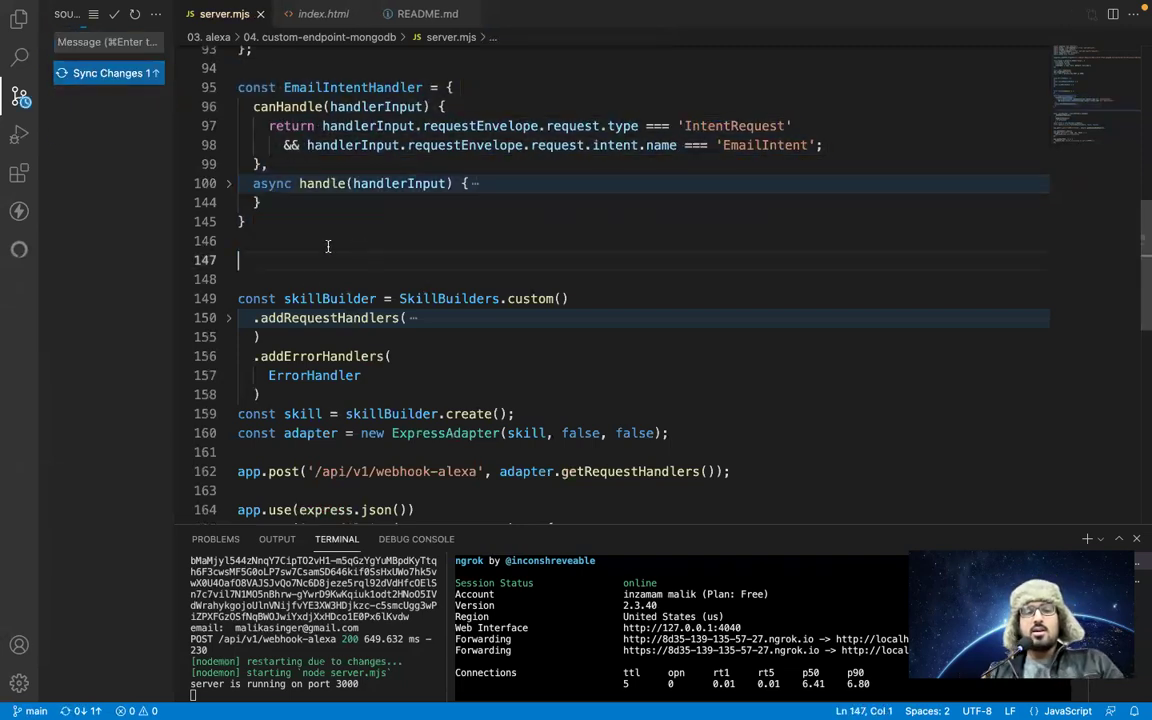
scroll(320, 270, "down", 1)
scroll(310, 278, "up", 1)
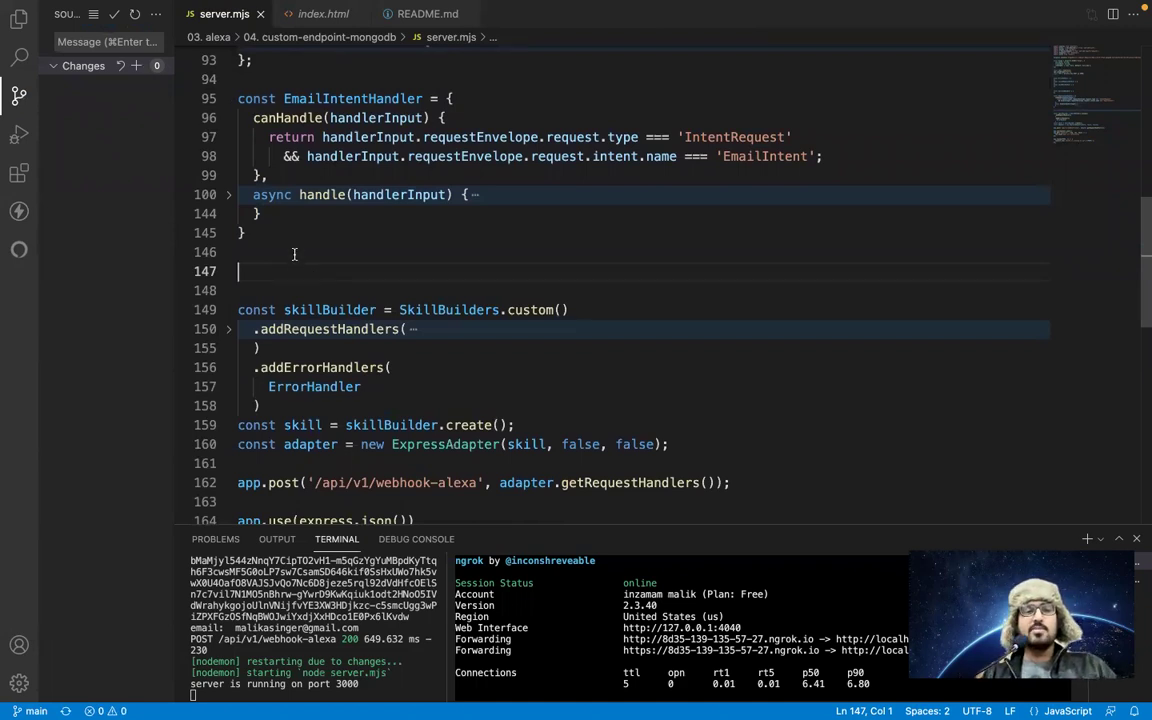
scroll(296, 249, "up", 2)
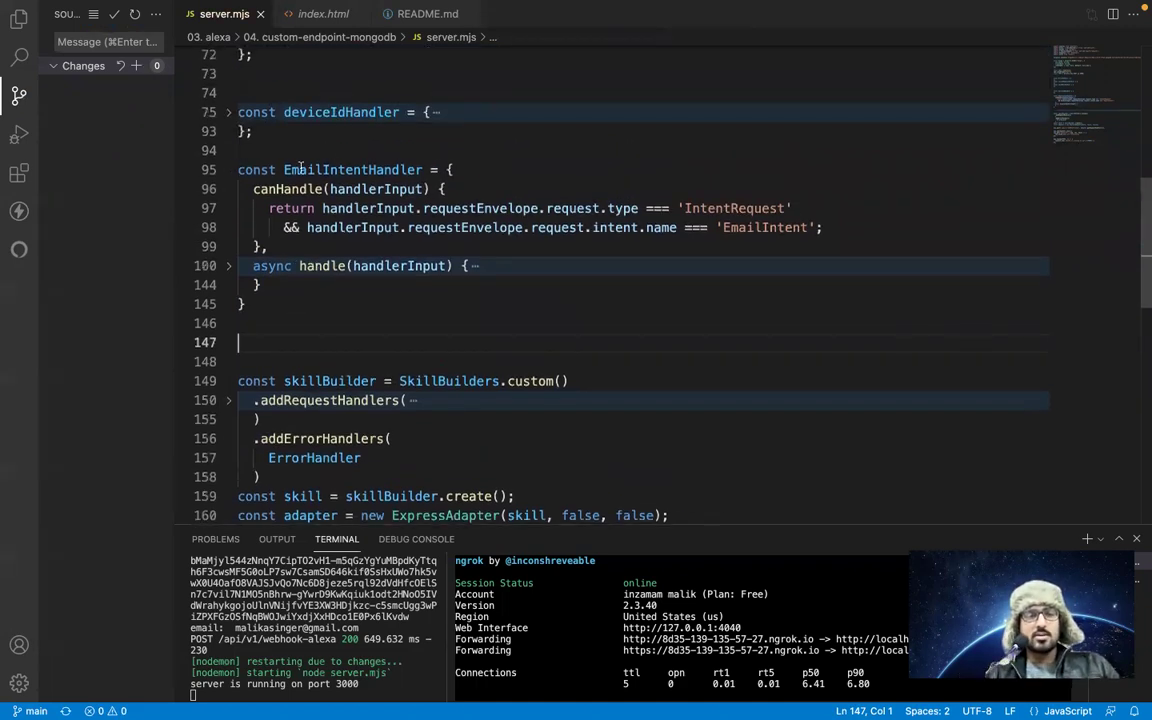
left_click(239, 170)
left_click_drag(239, 170, 249, 297)
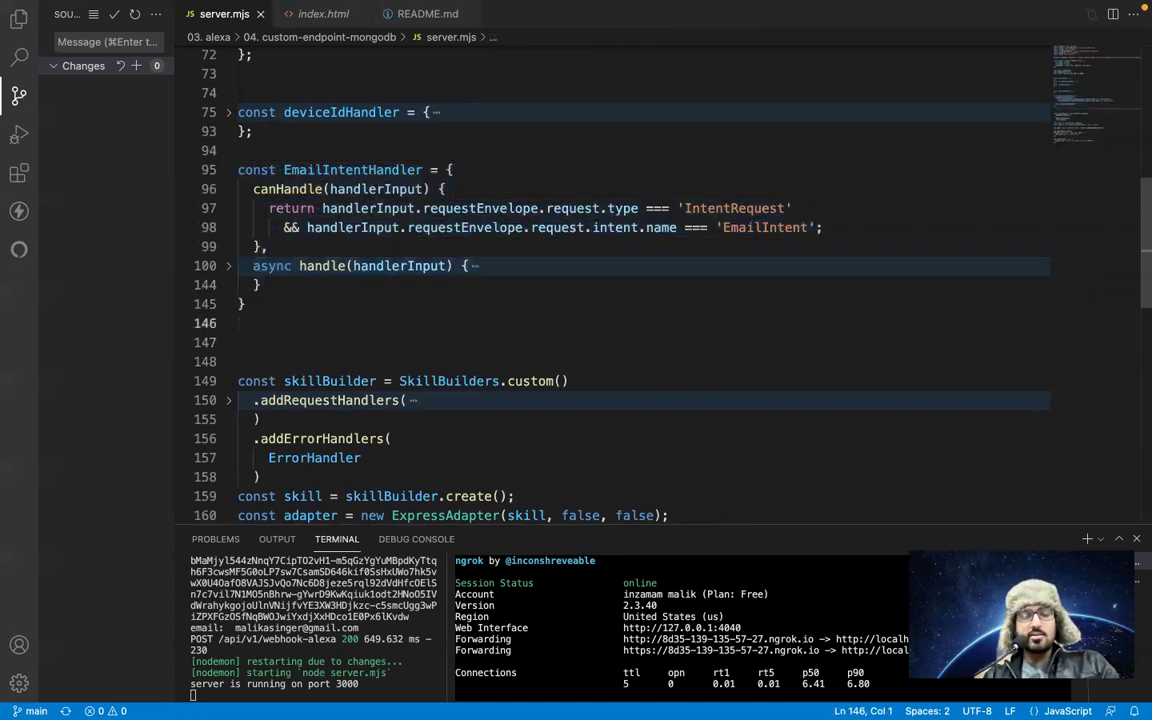
key("ctrl+v")
Rename the duplicated handler constant to PlaceOrderIntentHandler.
scroll(347, 305, "up", 5)
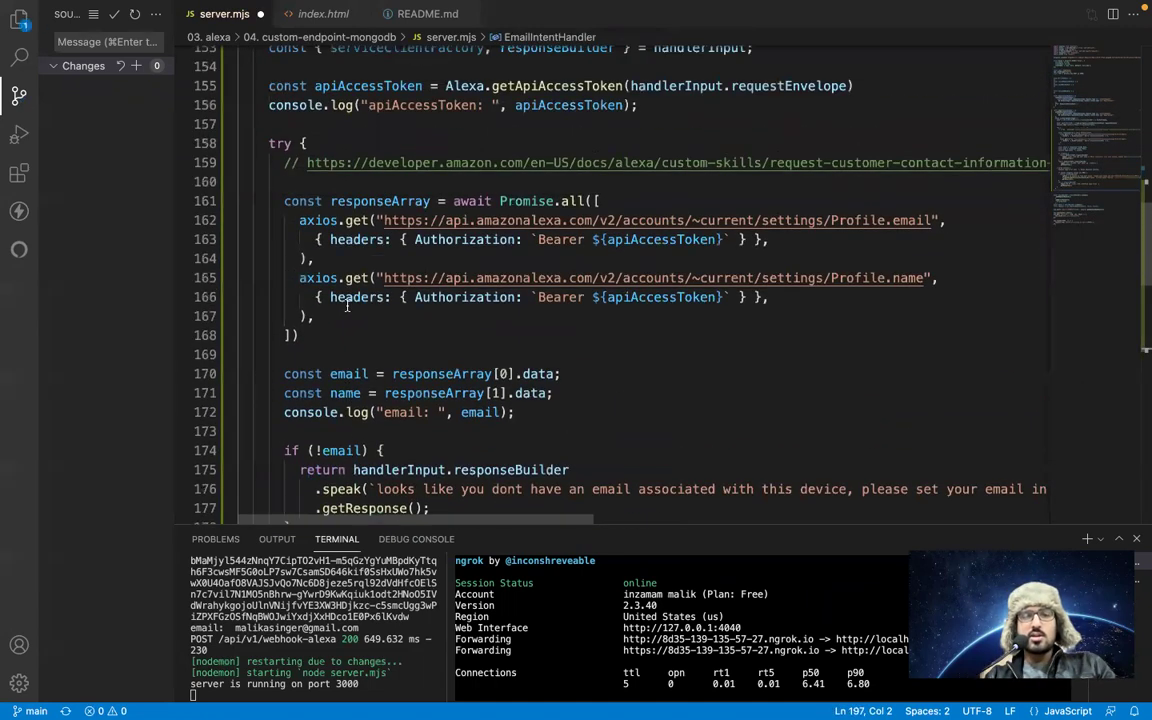
scroll(347, 307, "up", 3)
left_click(323, 169)
key("BackSpace")
key("BackSpace")
key("BackSpace")
key("BackSpace")
key("BackSpace")
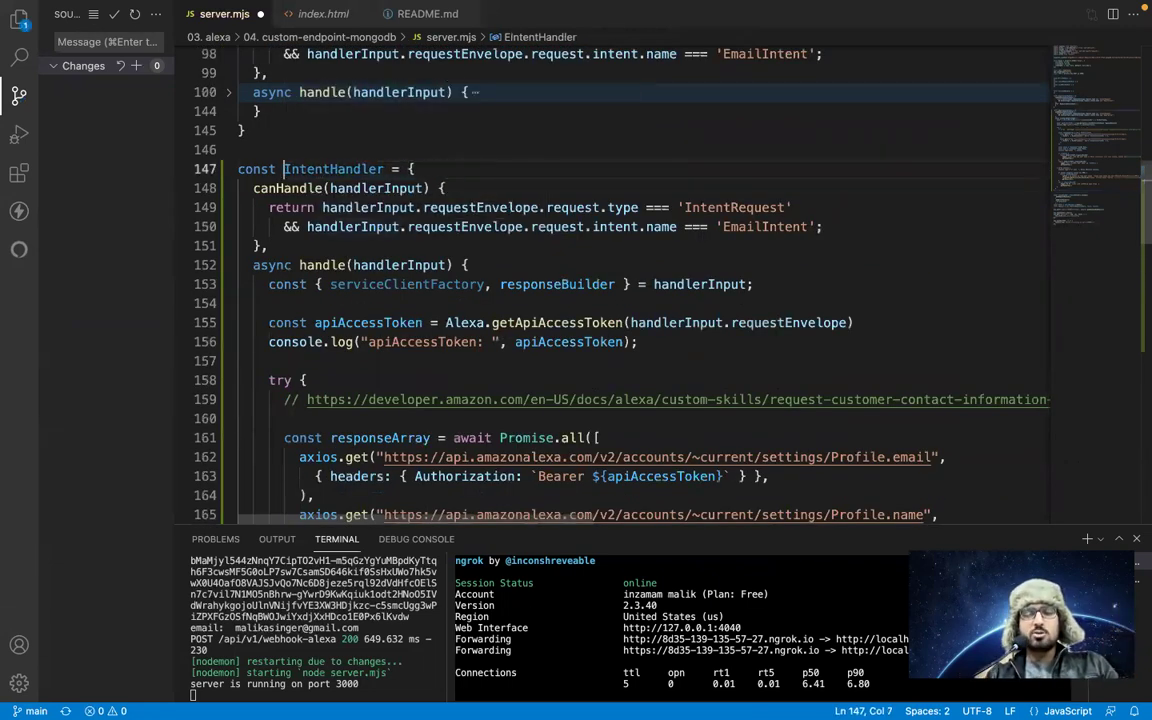
type("PlaceOr")
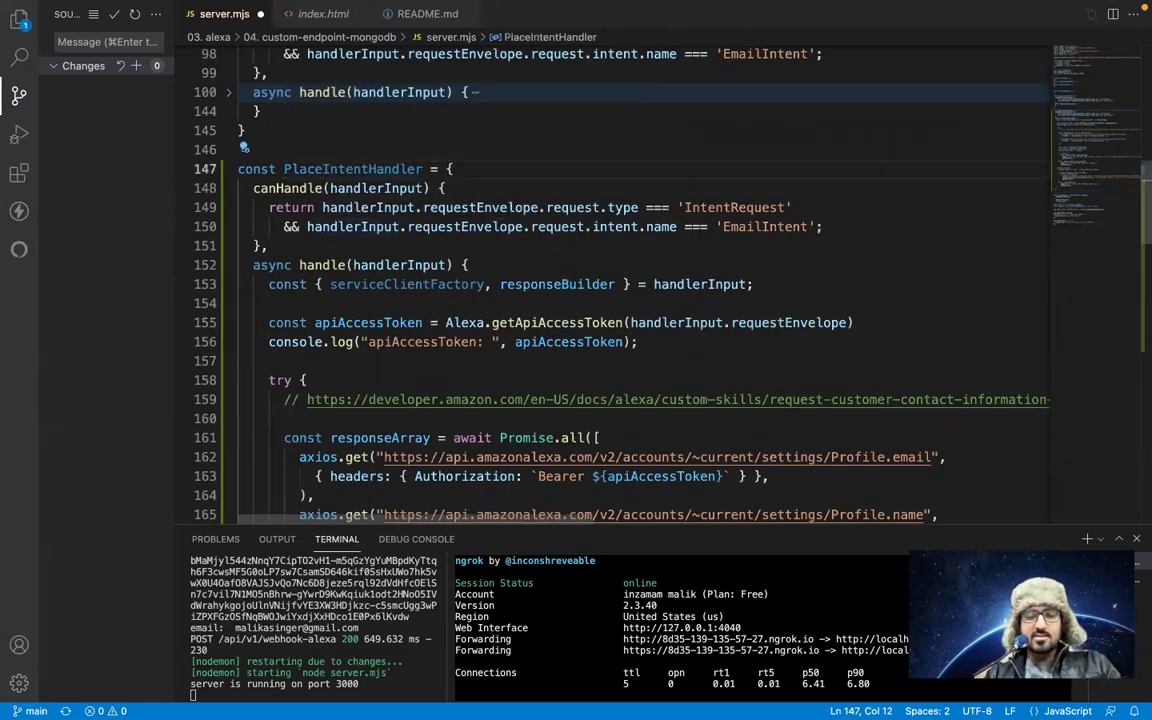
type("der")
key("Left")
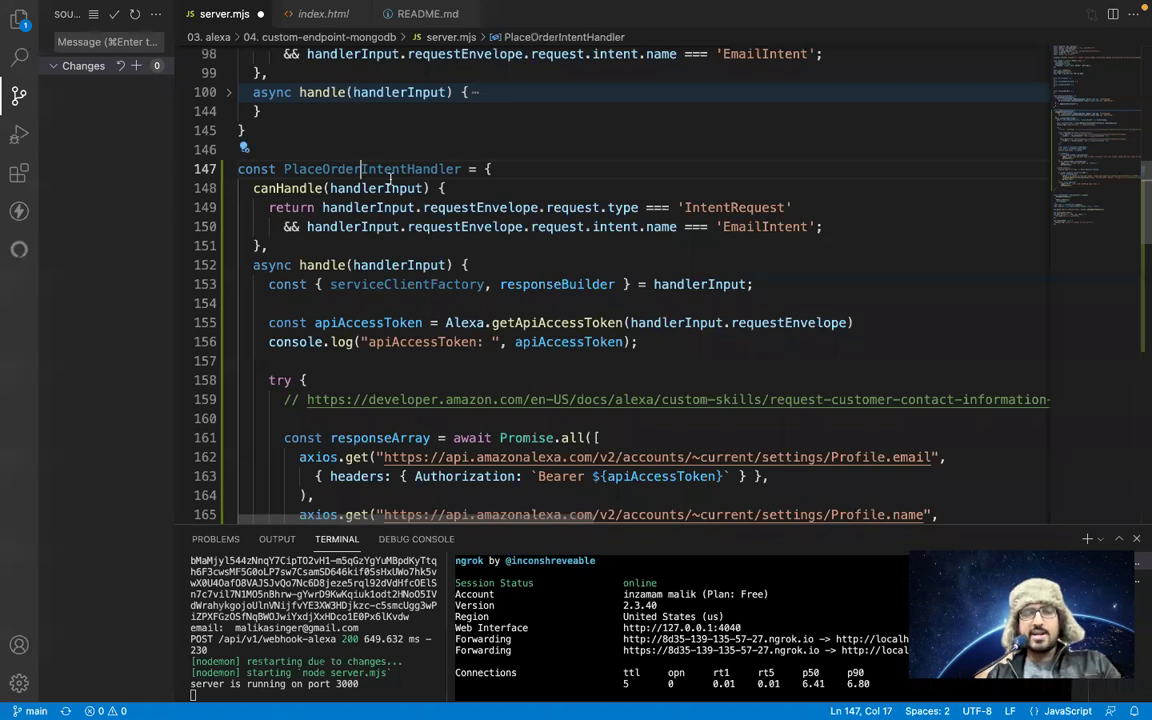
Collapse the new handler, add PlaceOrderIntentHandler after deviceIdHandler in skillBuilder's addRequestHandlers list, and save.
double_click(354, 169)
key("ctrl+c")
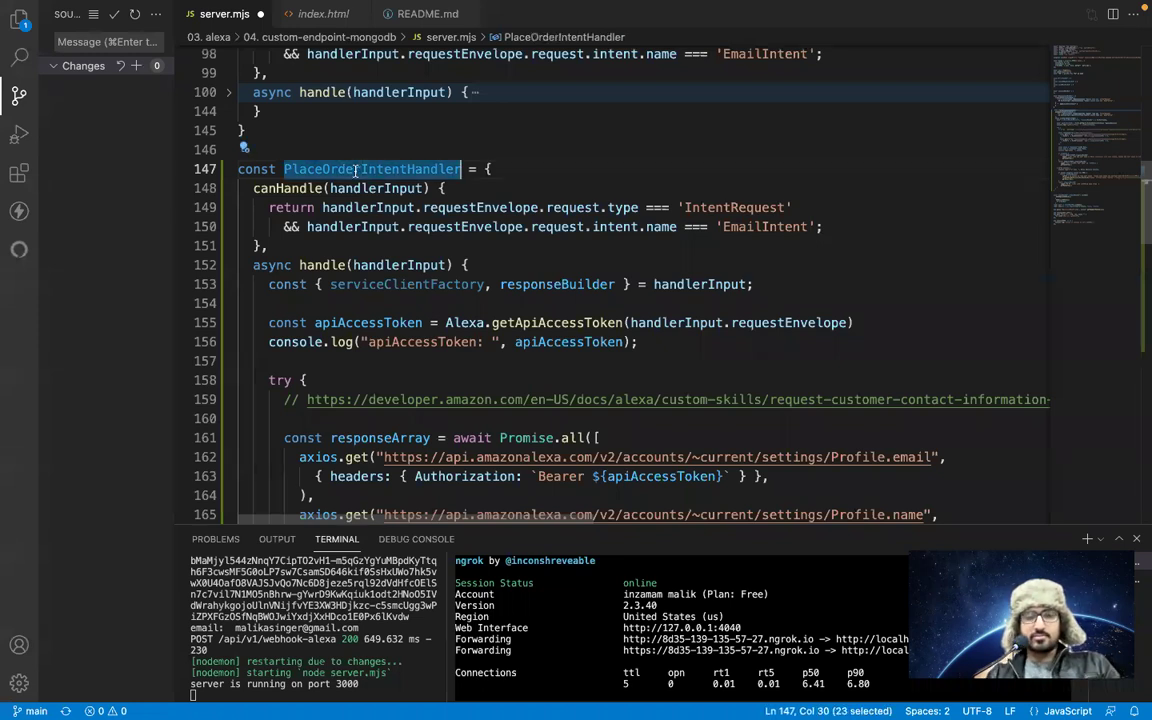
left_click(228, 169)
left_click(377, 246)
scroll(263, 218, "down", 2)
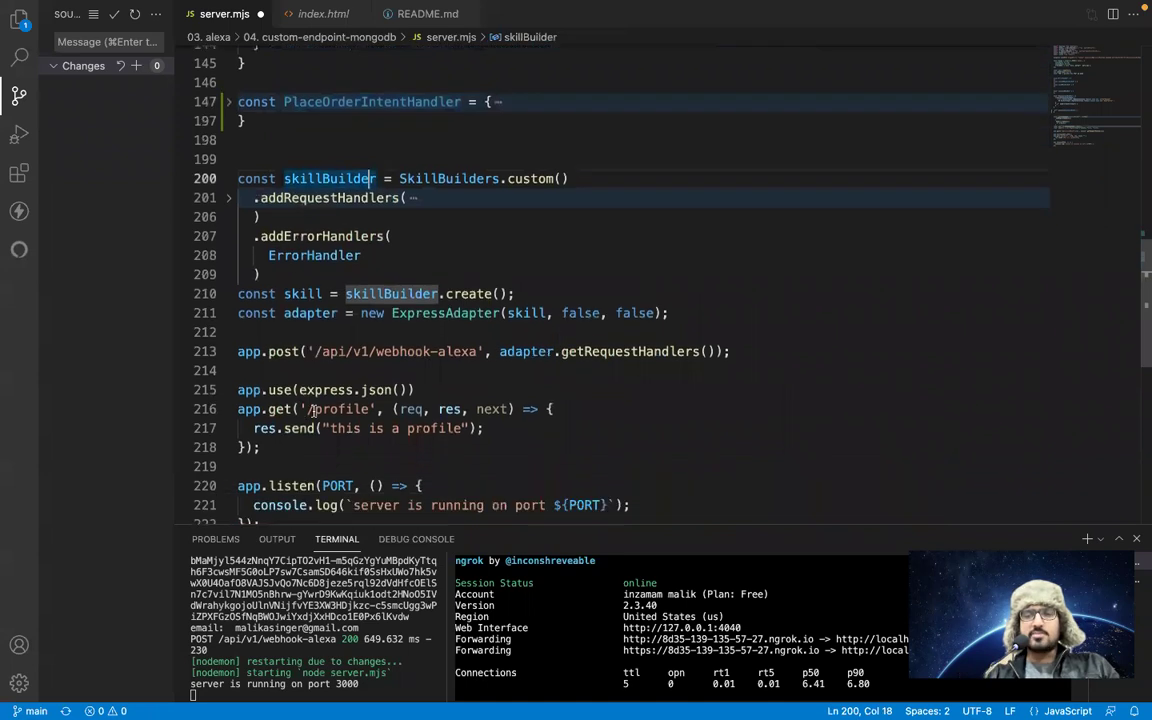
left_click(228, 188)
left_click(392, 265)
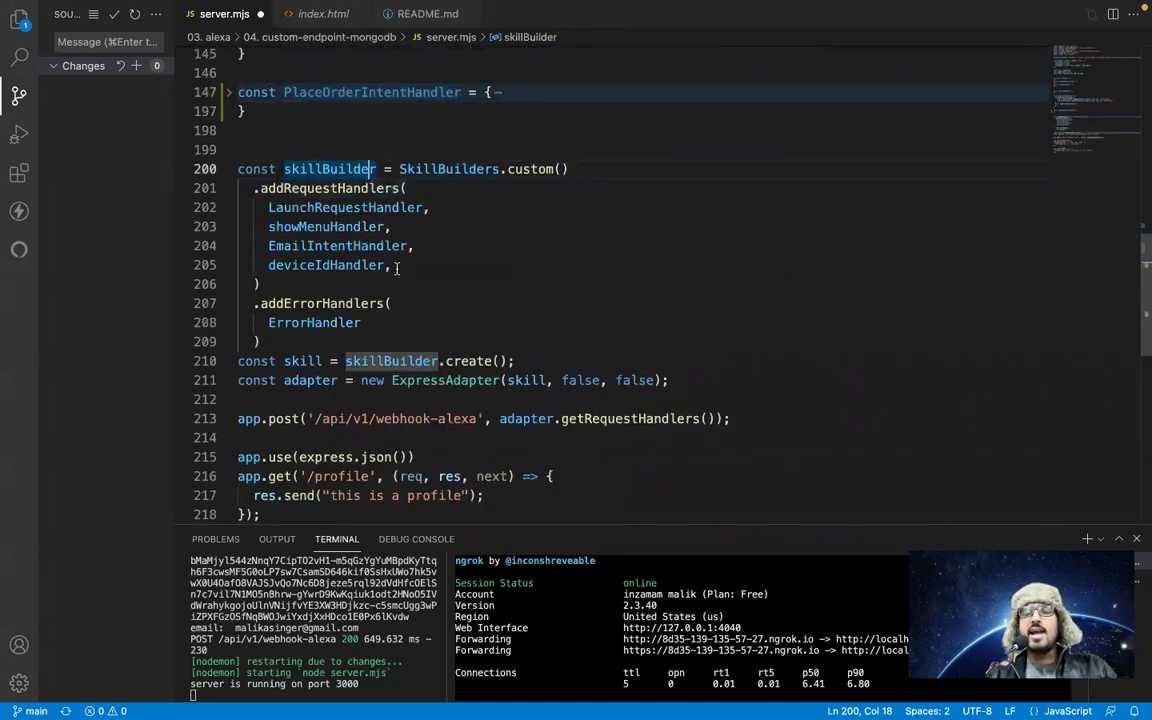
key("Return")
key("ctrl+v")
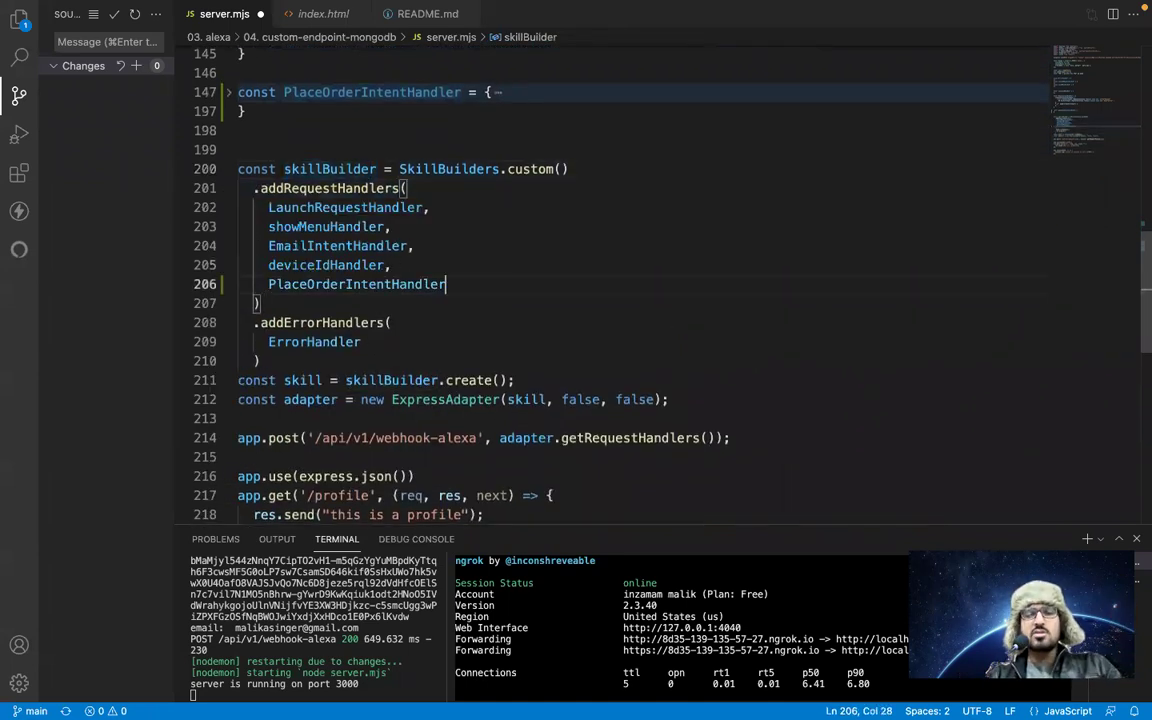
triple_click(384, 286)
left_click(392, 265)
key("super+s")
scroll(388, 234, "up", 1)
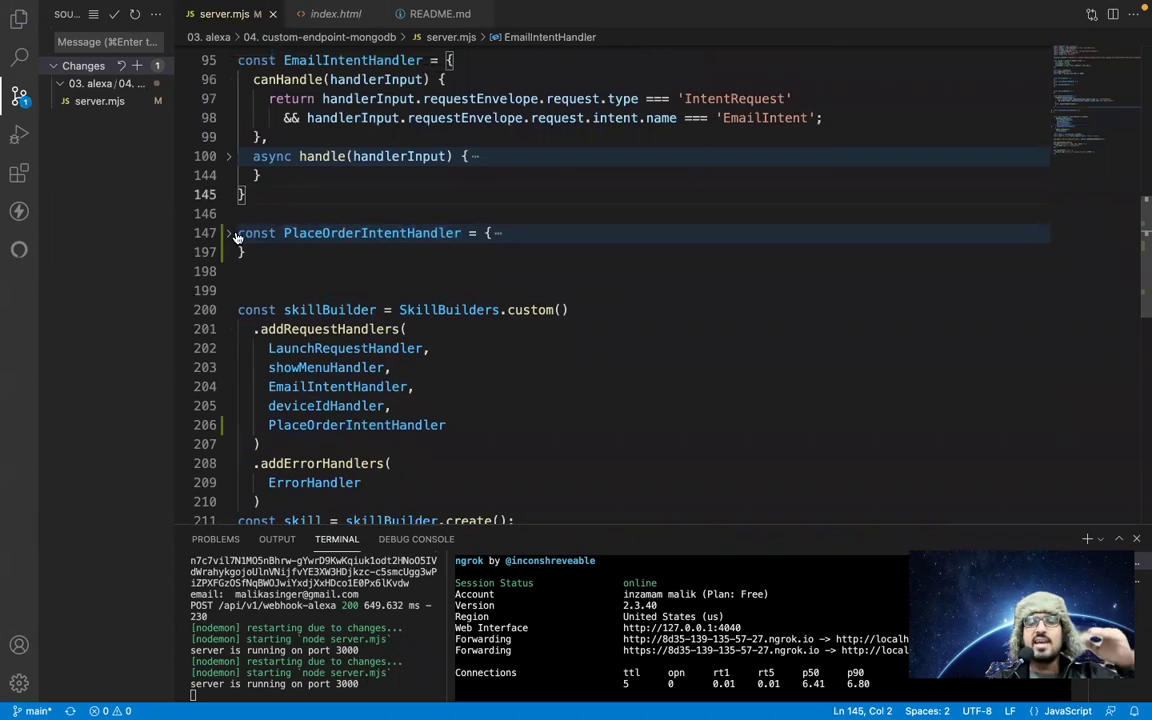
Expand PlaceOrderIntentHandler and replace 'EmailIntent' in its canHandle check with an intent name beginning "PlaceO".
left_click(227, 233)
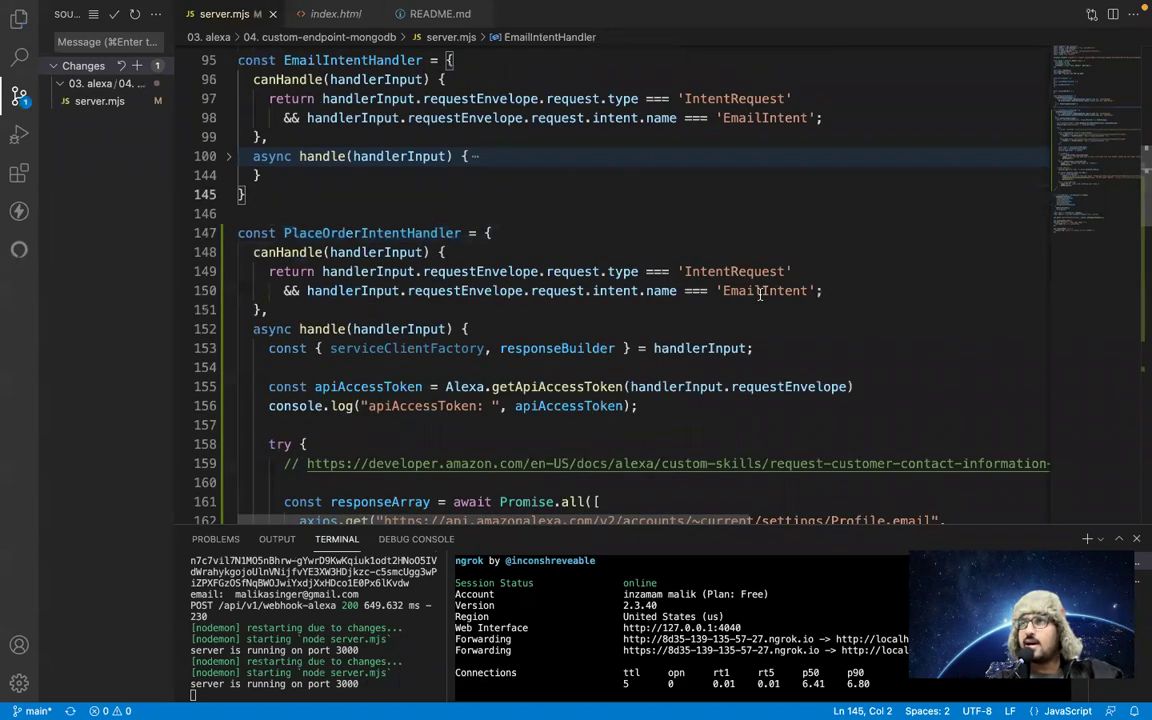
double_click(757, 291)
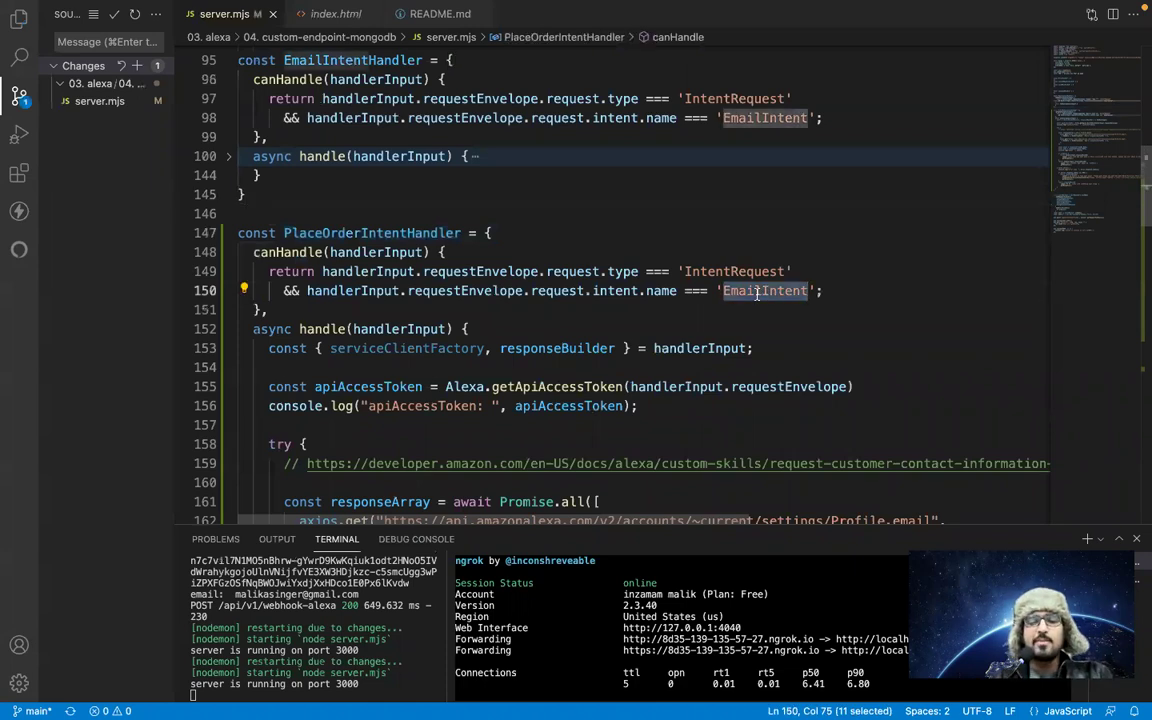
type("PlaceO")
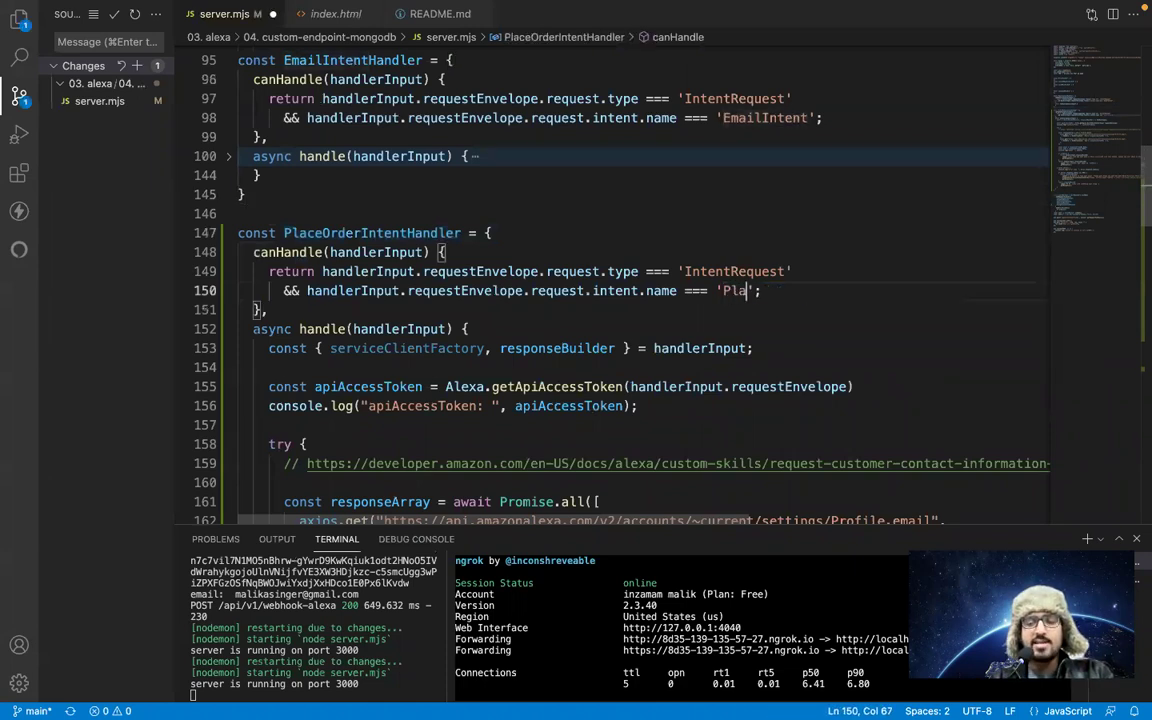
Complete the intent name in PlaceOrderIntentHandler's canHandle check as 'PlaceOrder' and save server.mjs.
type("rder")
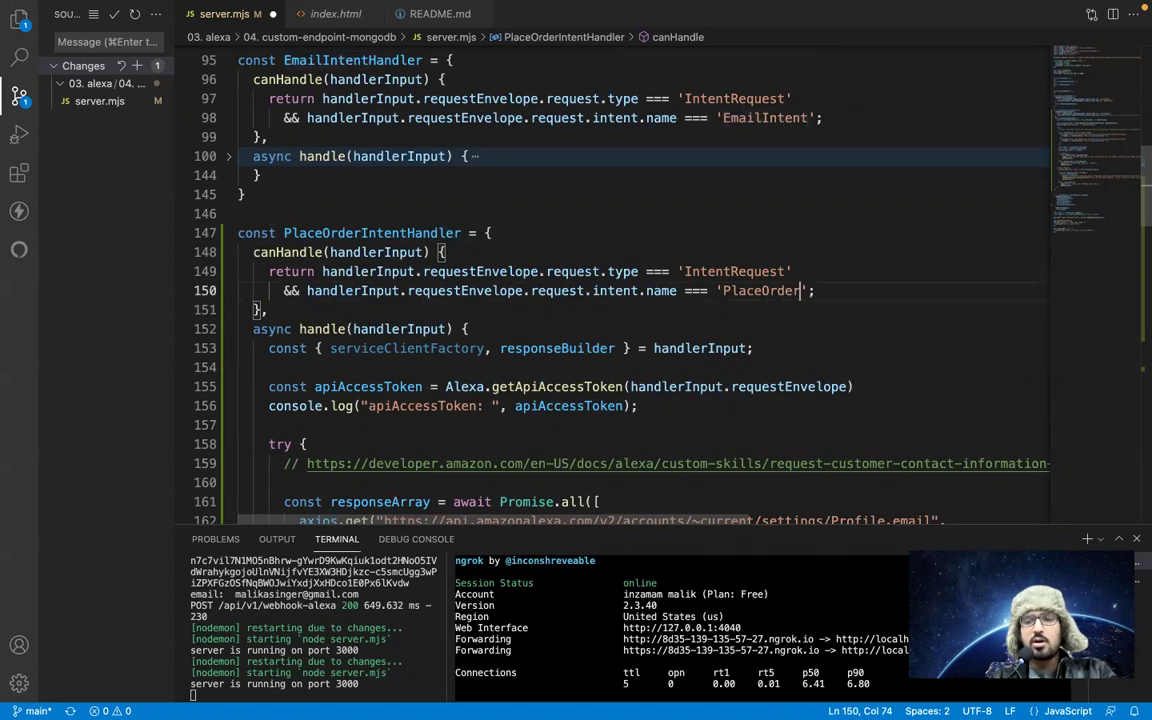
double_click(772, 291)
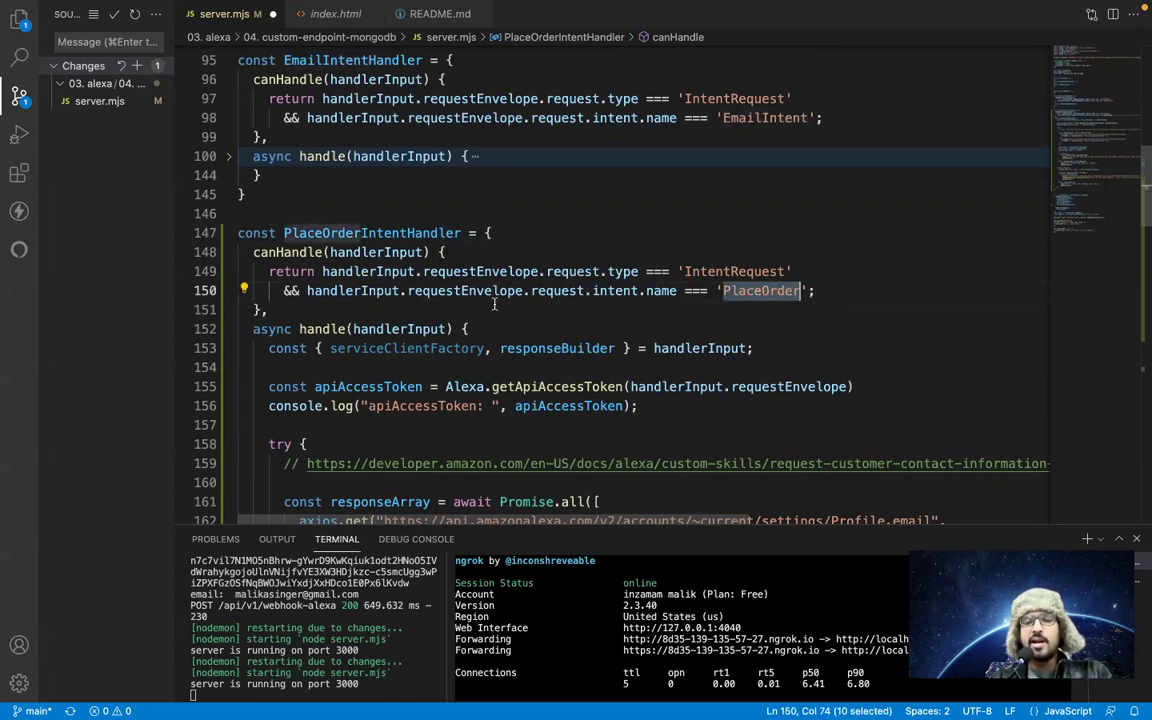
key("ctrl+s")
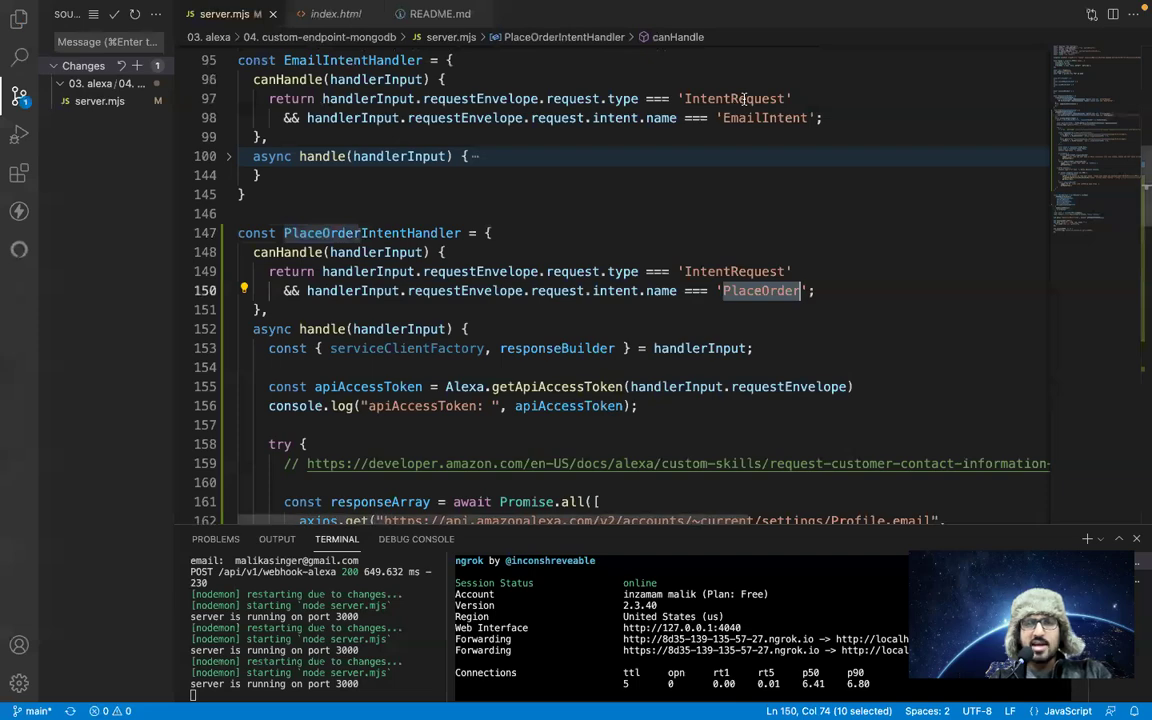
Switch to the Alexa developer console in the browser and open the Malik Restaurant skill's list of intents.
key("ctrl+Up")
left_click_drag(576, 66, 833, 69)
left_click(582, 48)
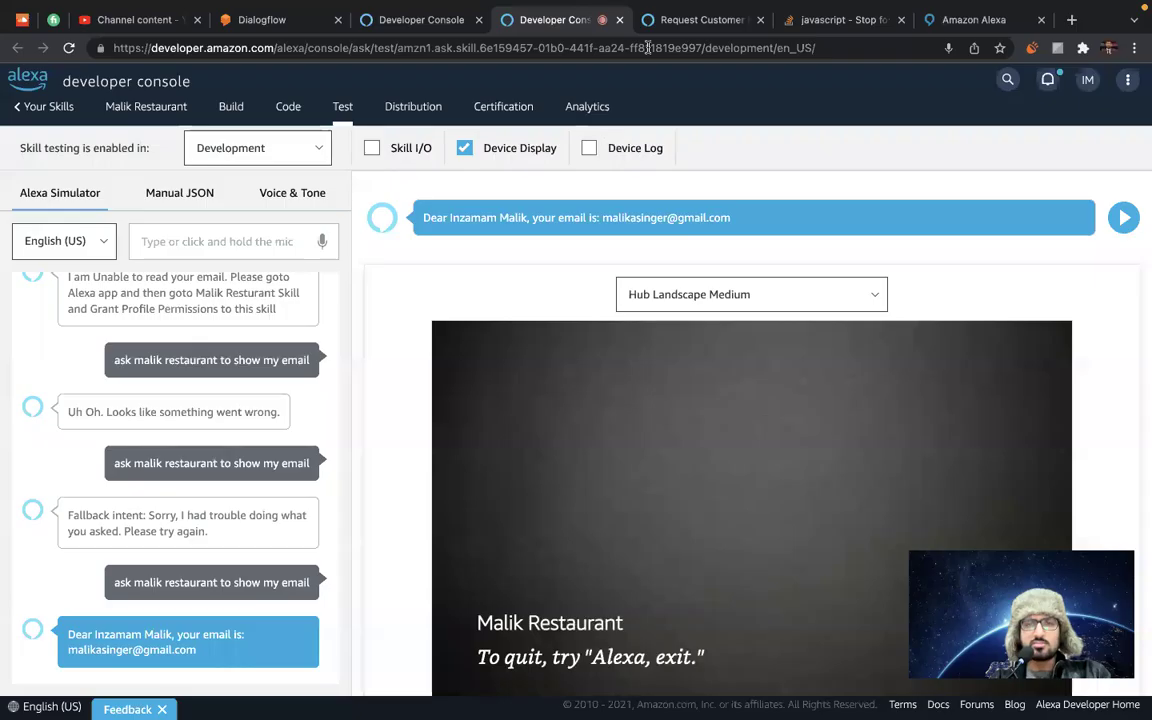
left_click(410, 20)
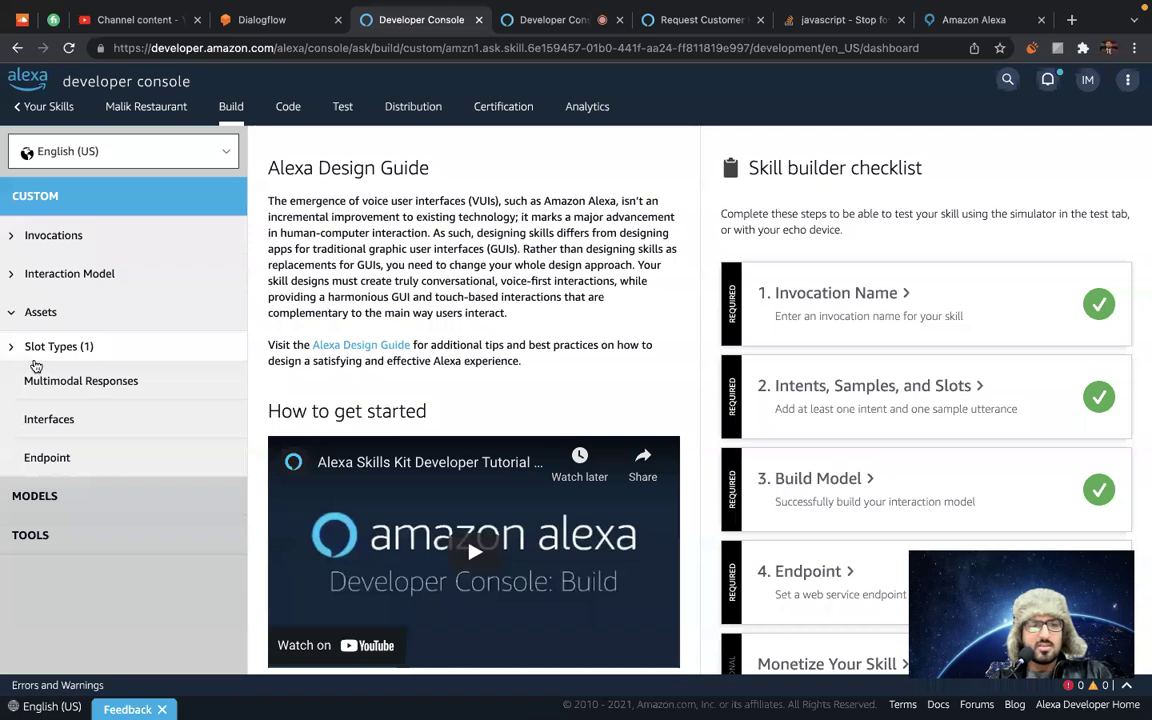
left_click(12, 274)
left_click(15, 310)
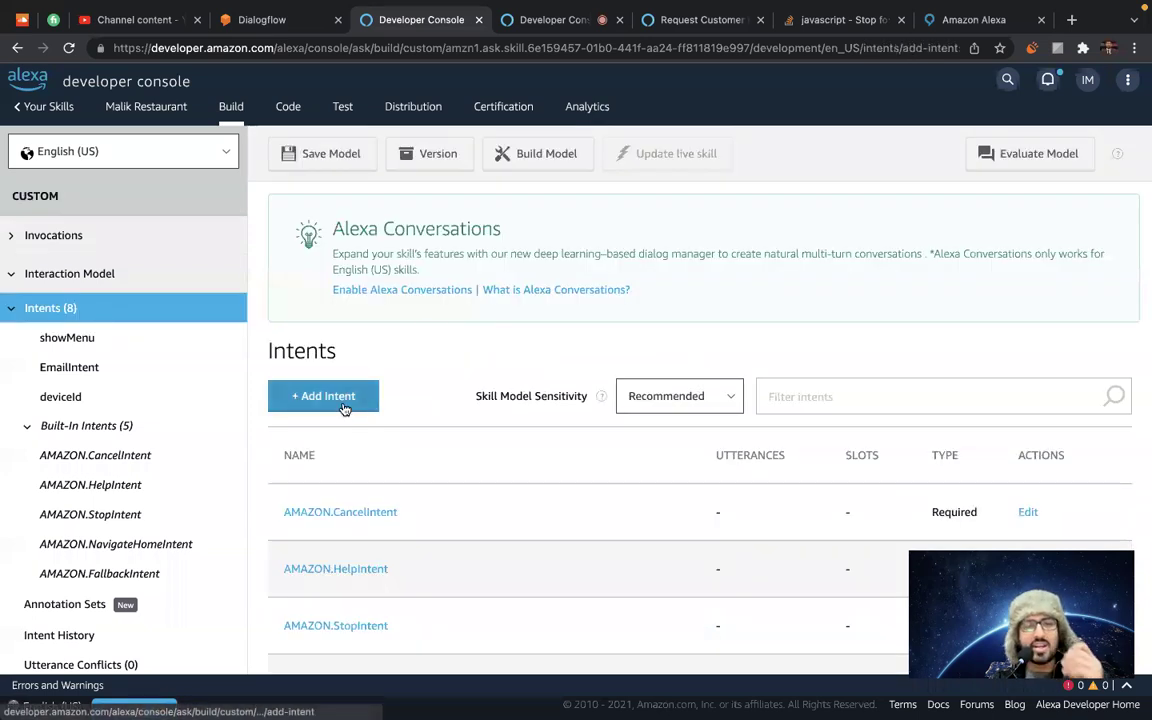
Create a custom intent named PlaceOrder.
left_click(340, 397)
left_click(364, 345)
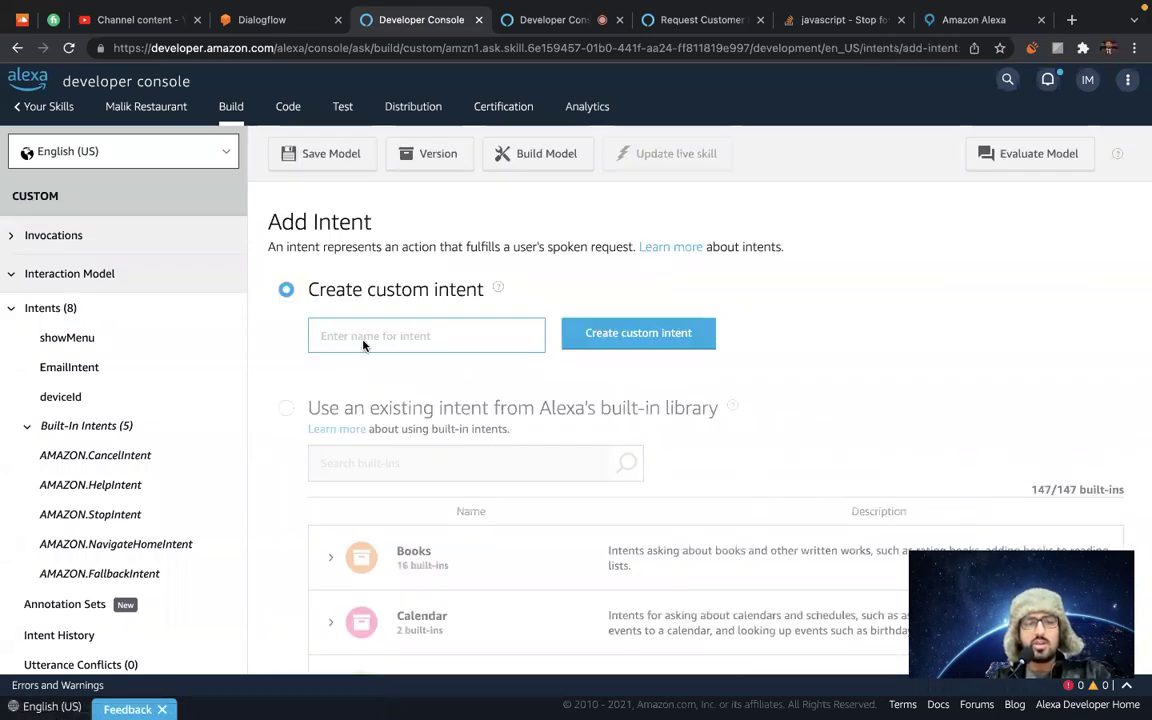
type("PlaceOrder")
left_click(590, 333)
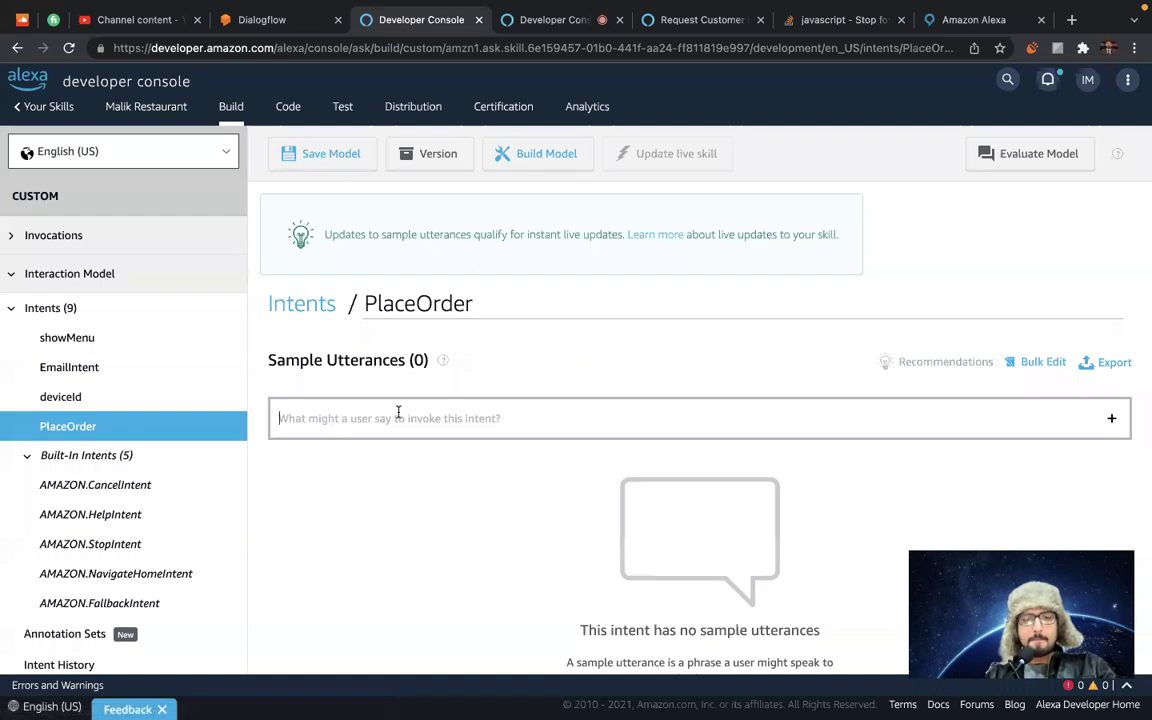
Add "place order" as the first sample utterance of the PlaceOrder intent.
type("plea")
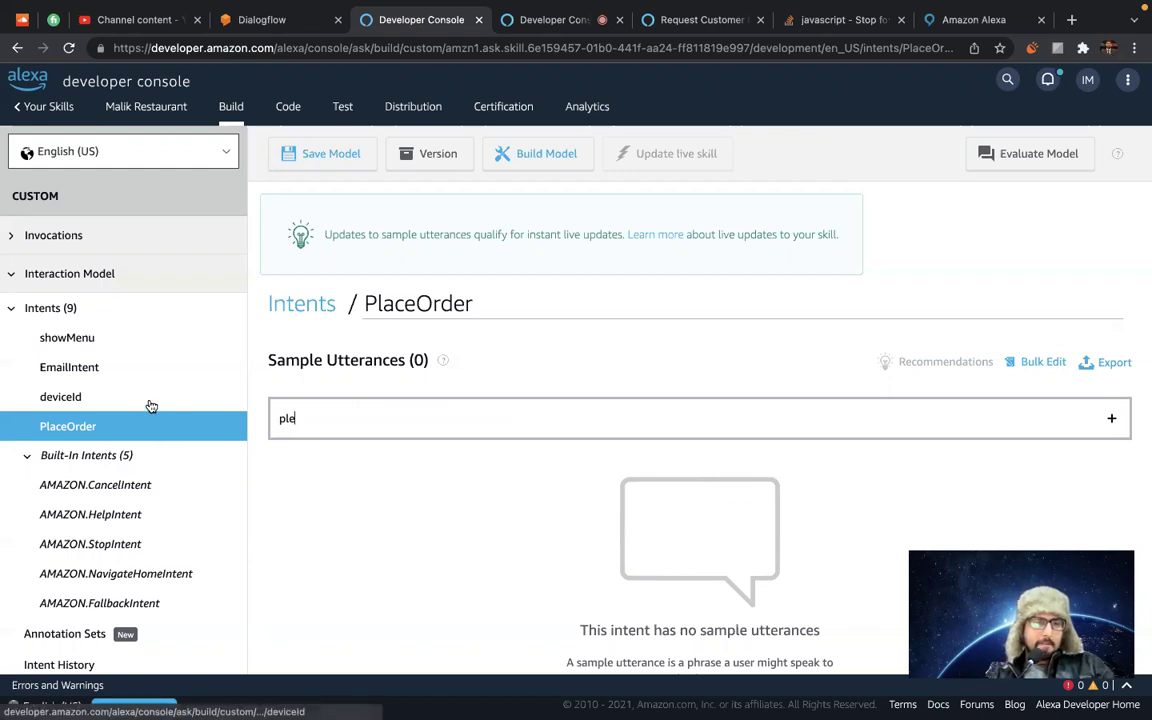
scroll(92, 538, "down", 3)
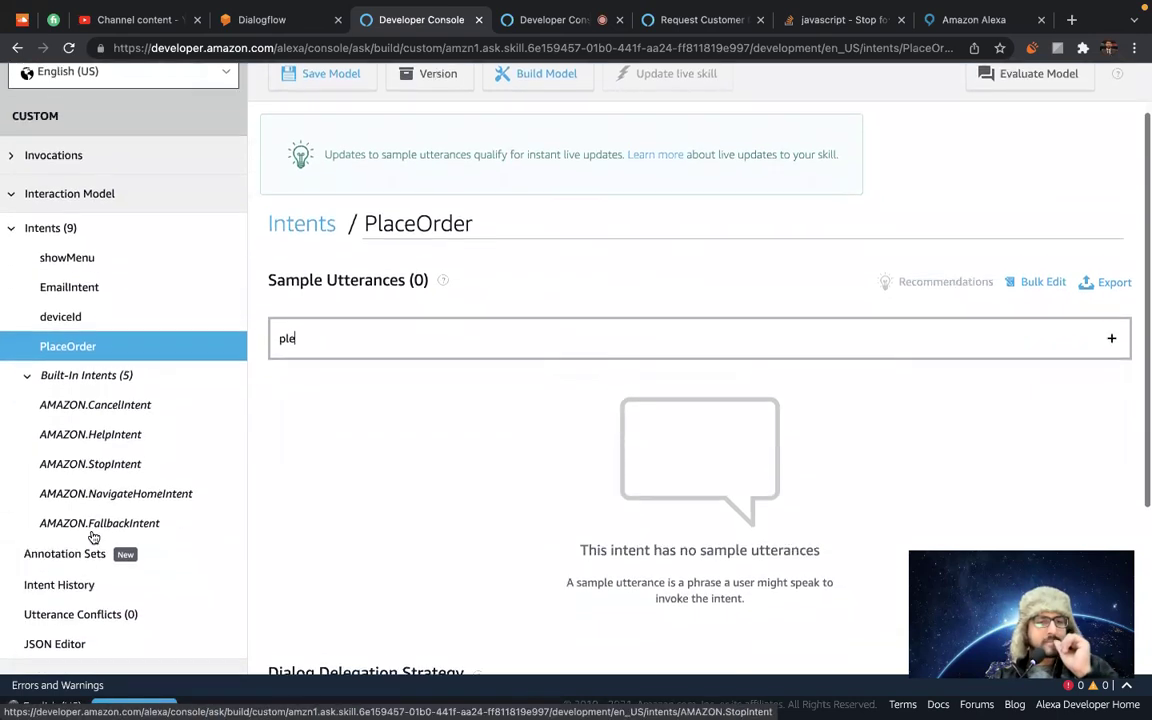
scroll(92, 537, "up", 2)
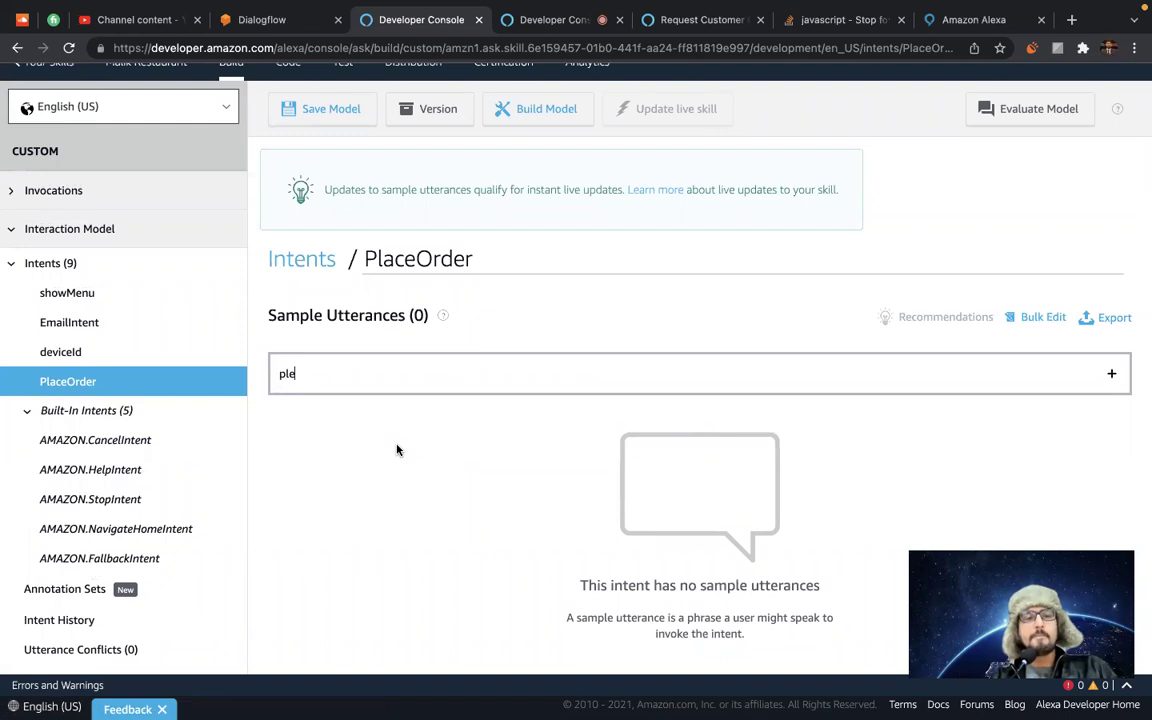
key("BackSpace")
type("ace order")
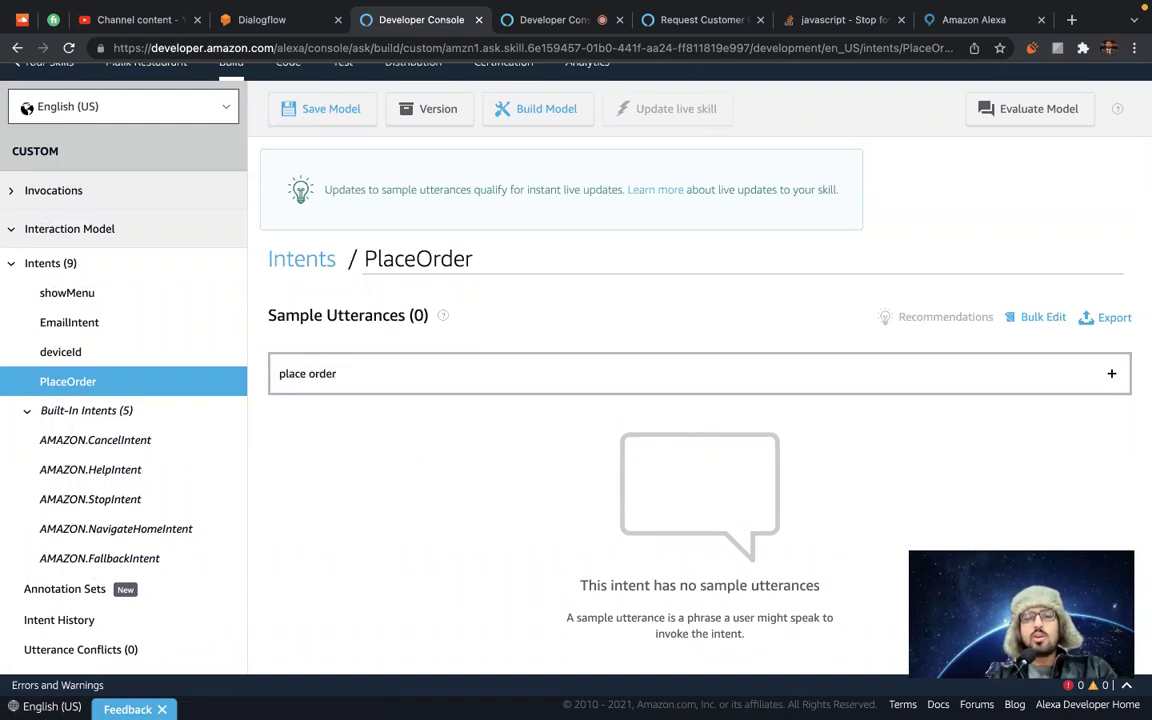
key("Return")
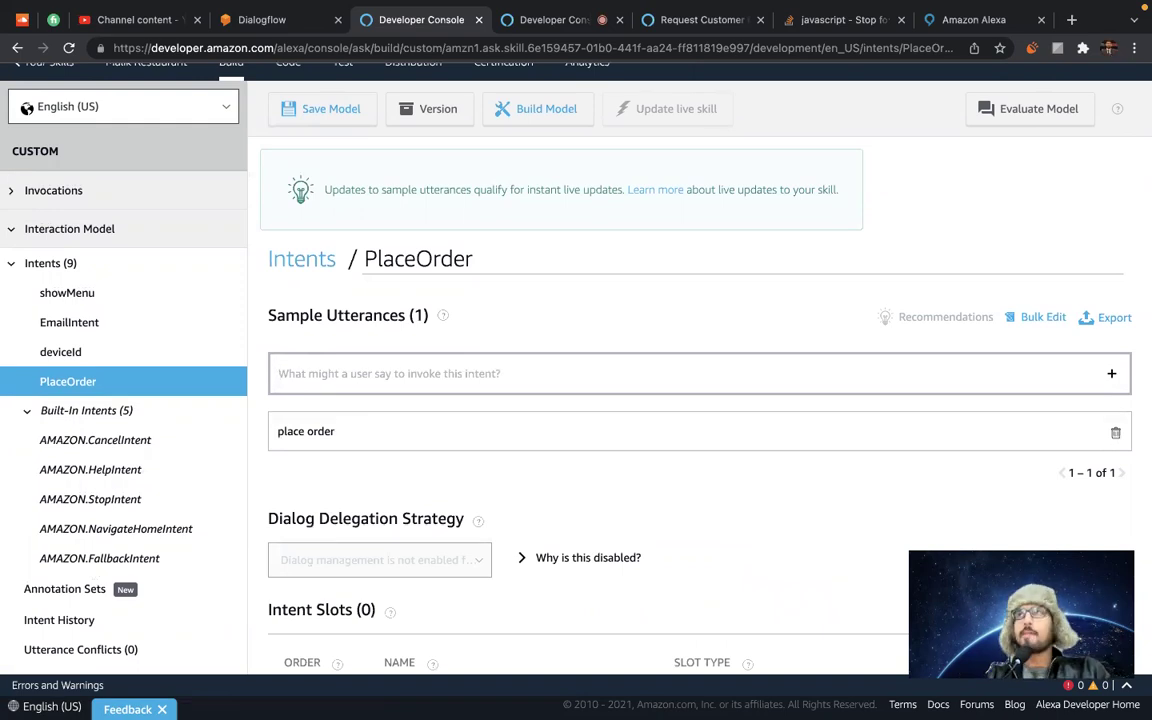
Add "I am hungry" as a sample utterance of the PlaceOrder intent.
type("I am ")
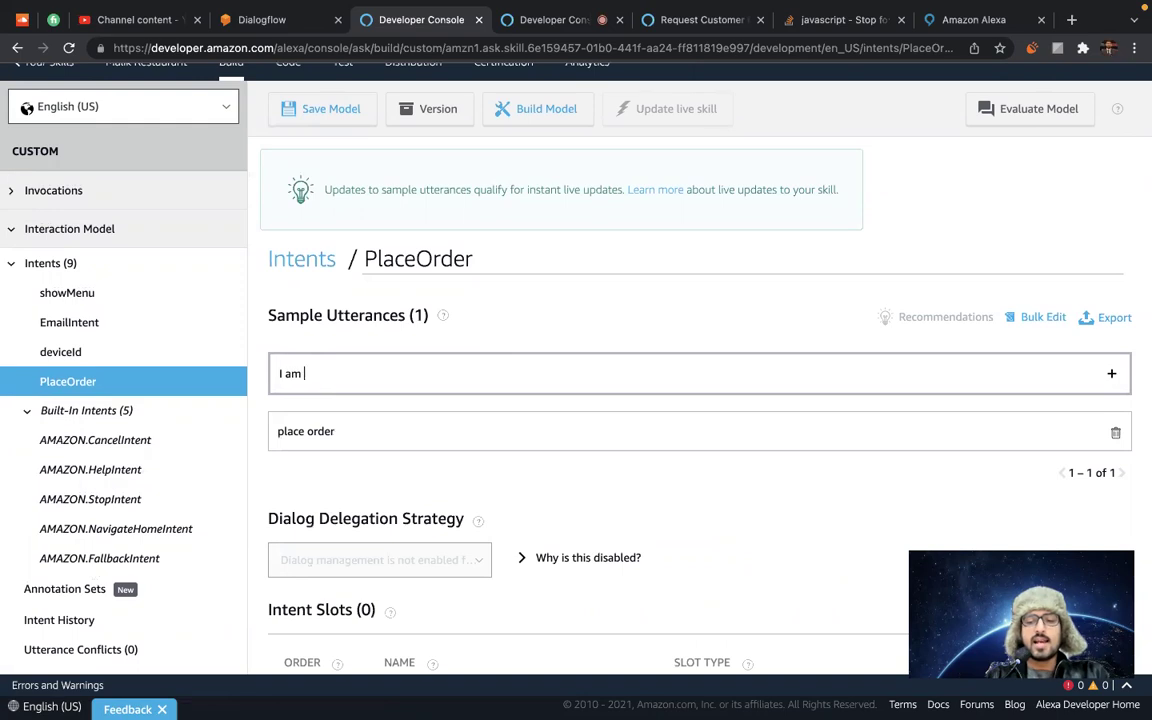
type("hun")
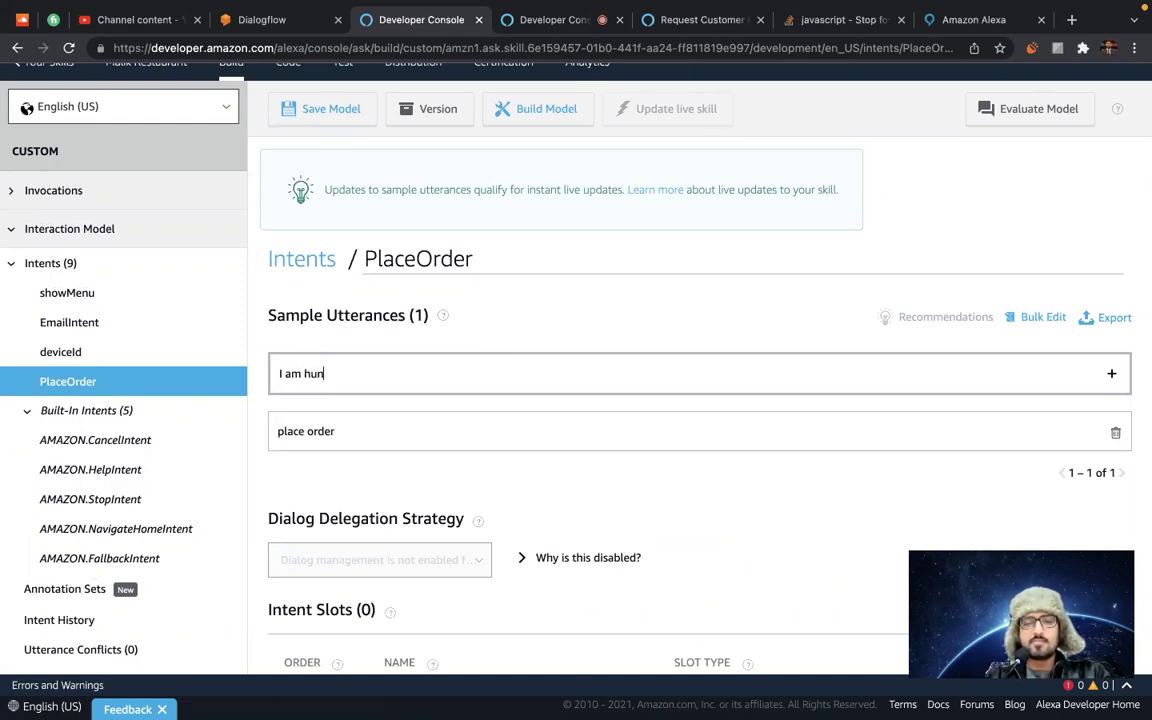
type("gry")
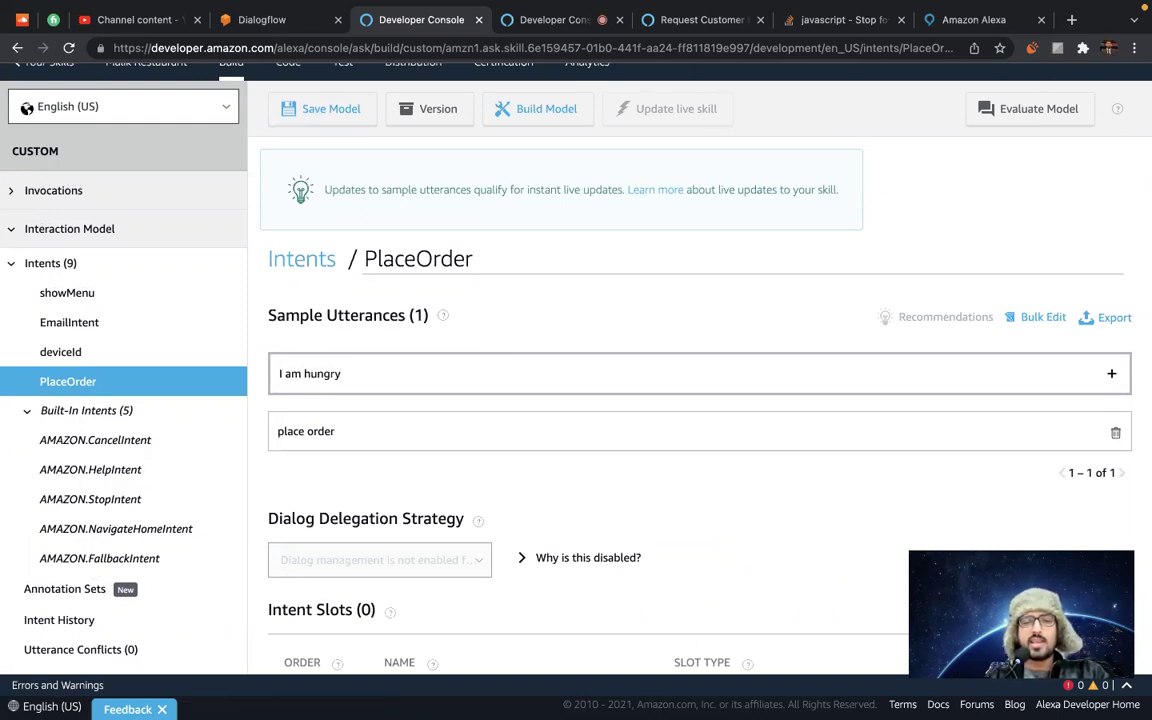
key("Return")
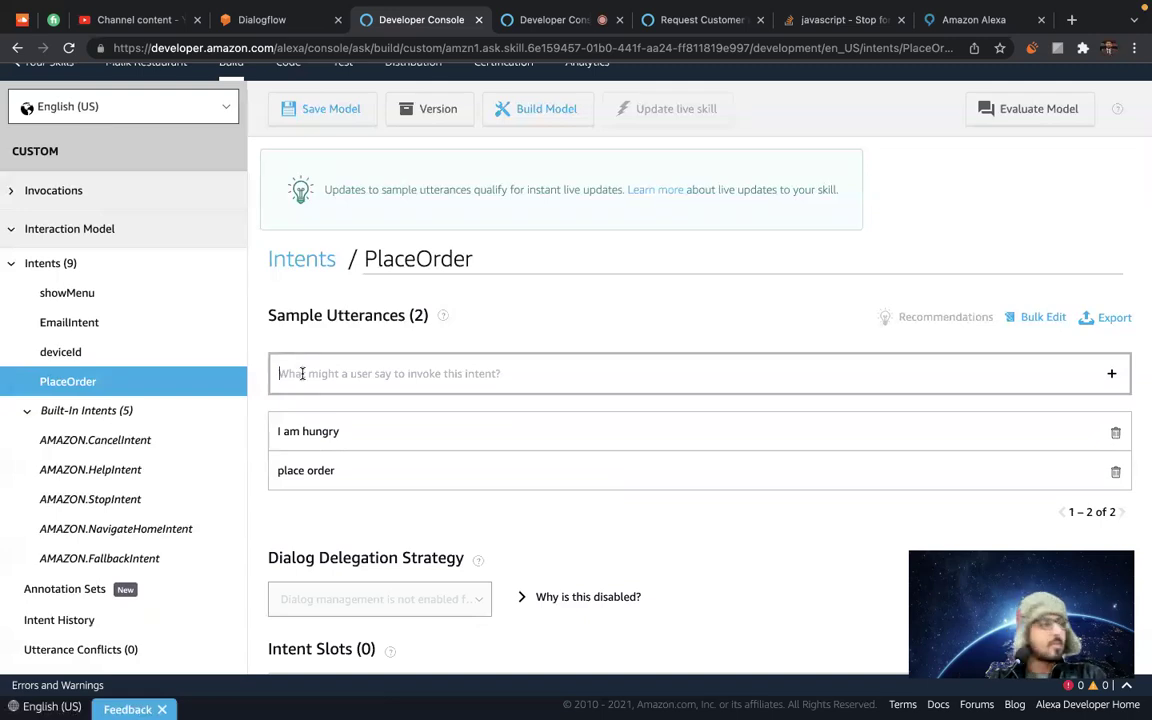
Replace the sample utterance "I am hungry" with "take my order".
double_click(318, 432)
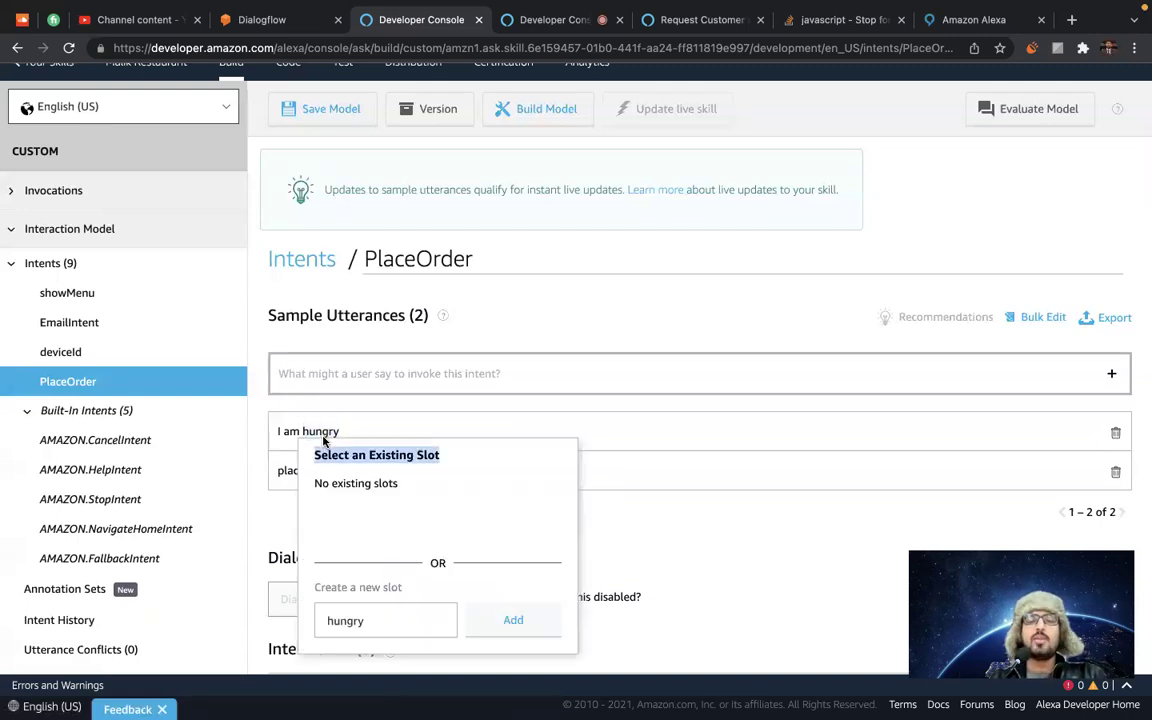
double_click(291, 431)
triple_click(281, 431)
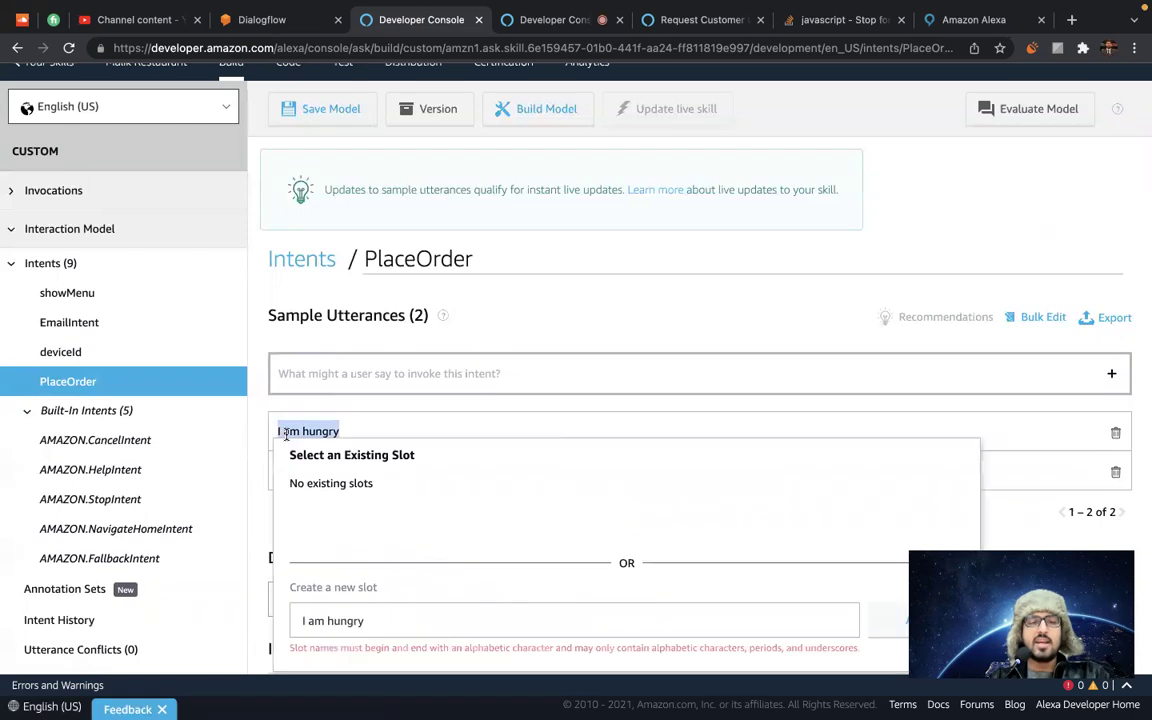
key("BackSpace")
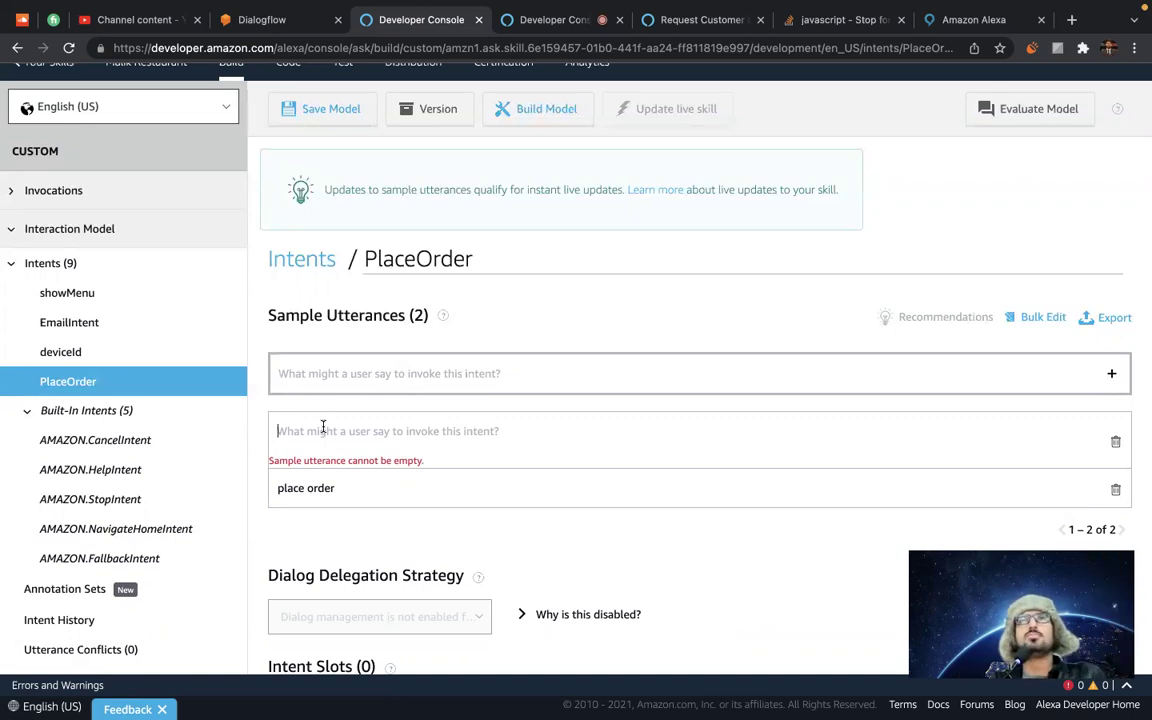
type("t")
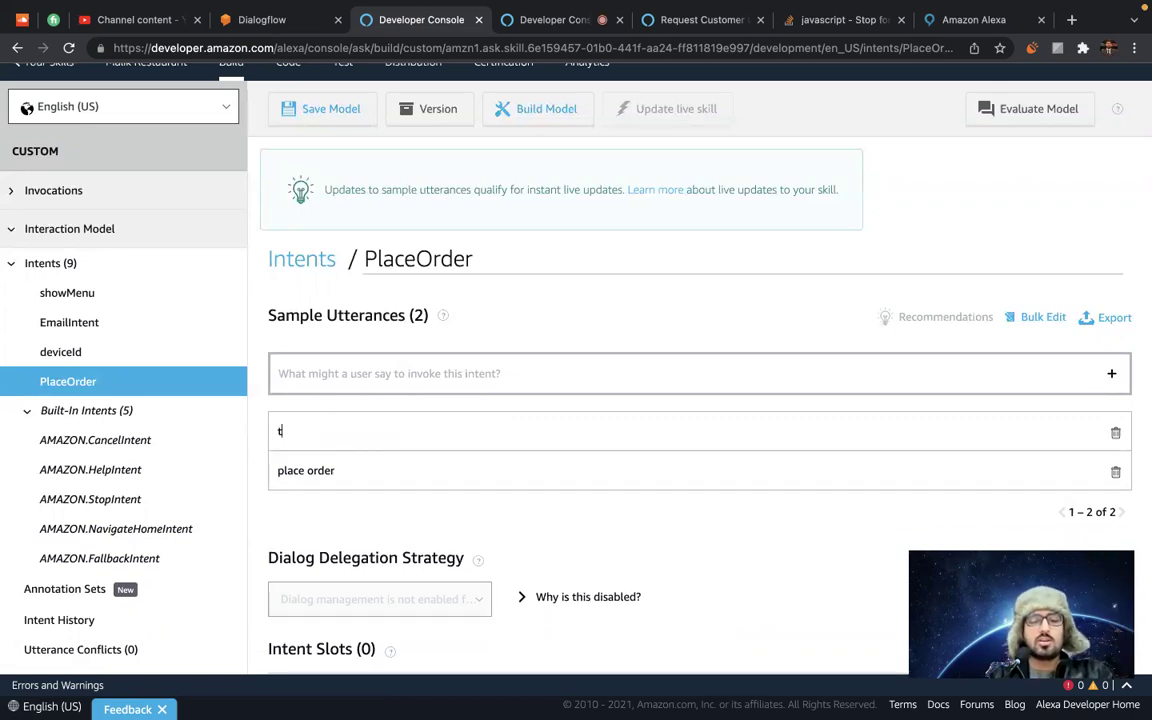
type("ake my order")
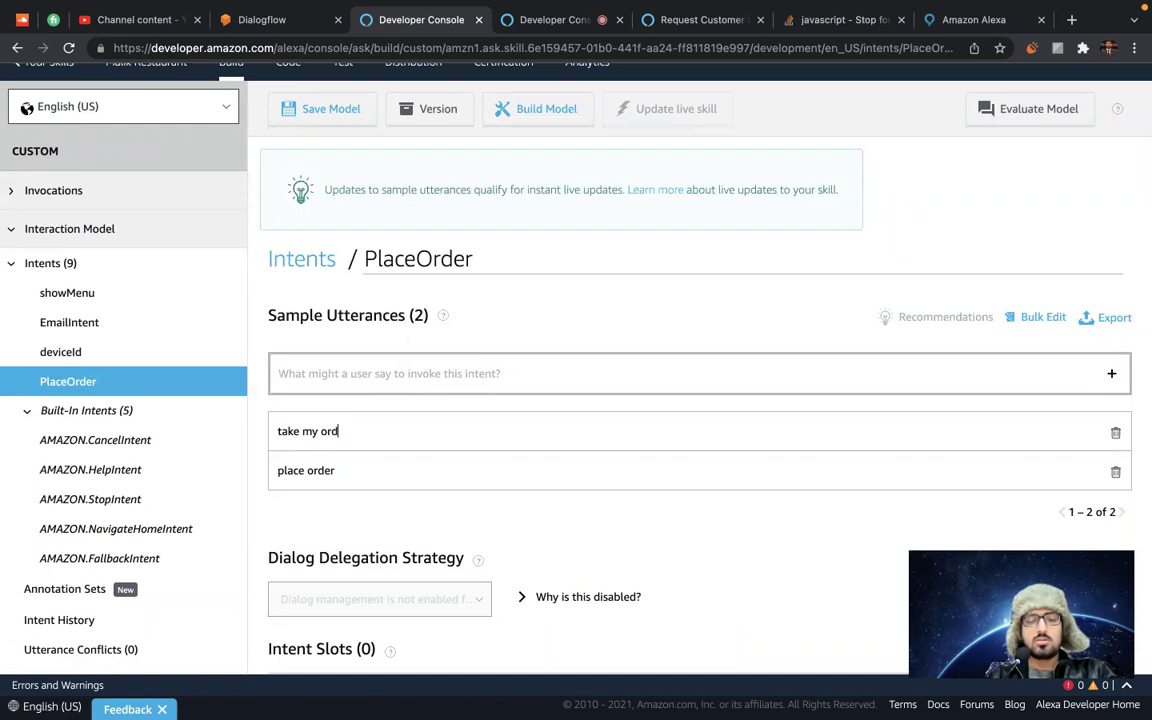
Add the sample utterances "note my order" and "book my order" to the PlaceOrder intent.
left_click(323, 372)
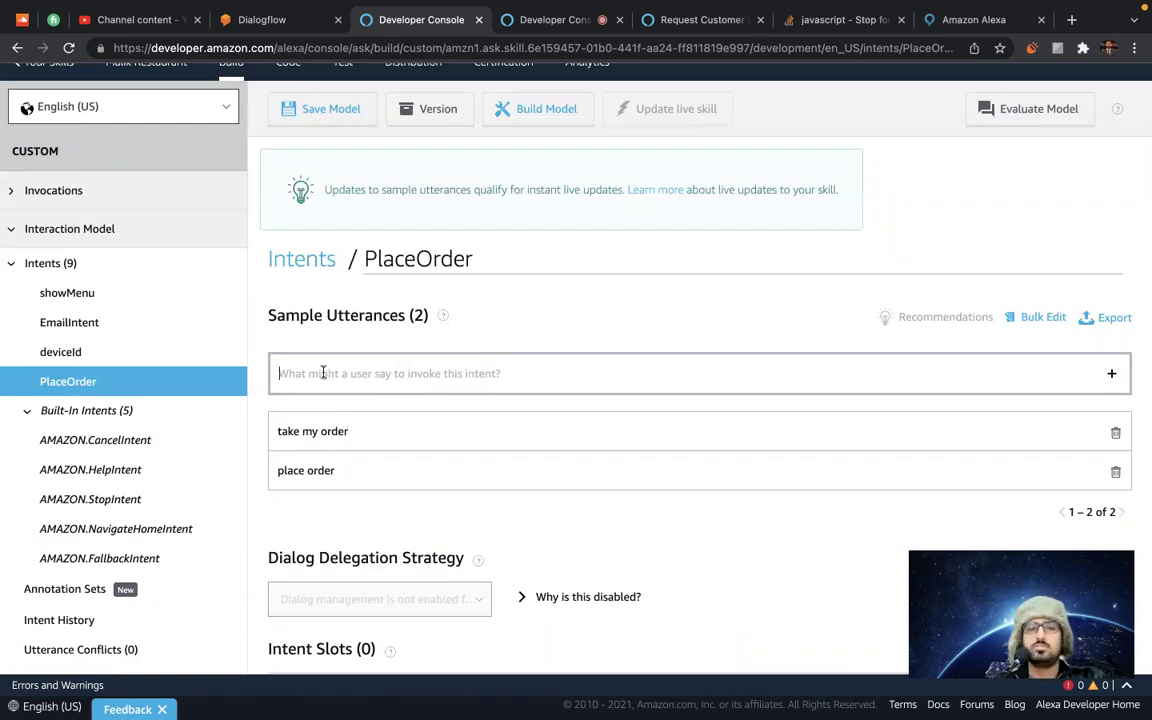
type("note ")
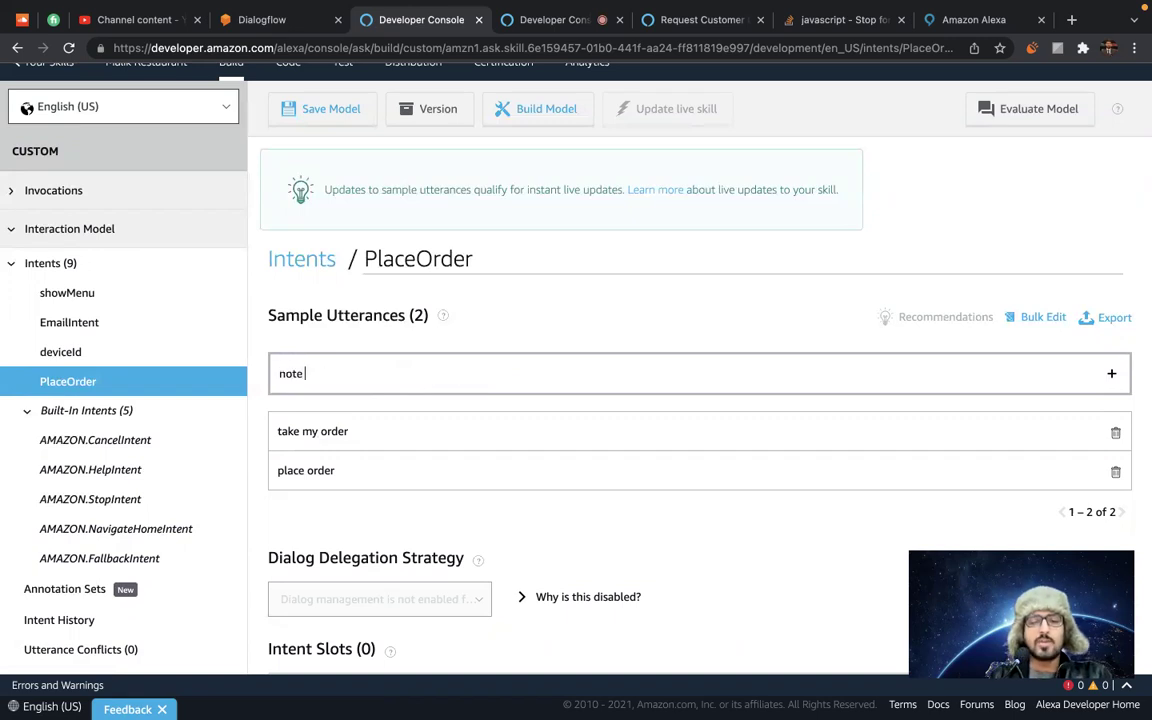
type("my order")
key("Return")
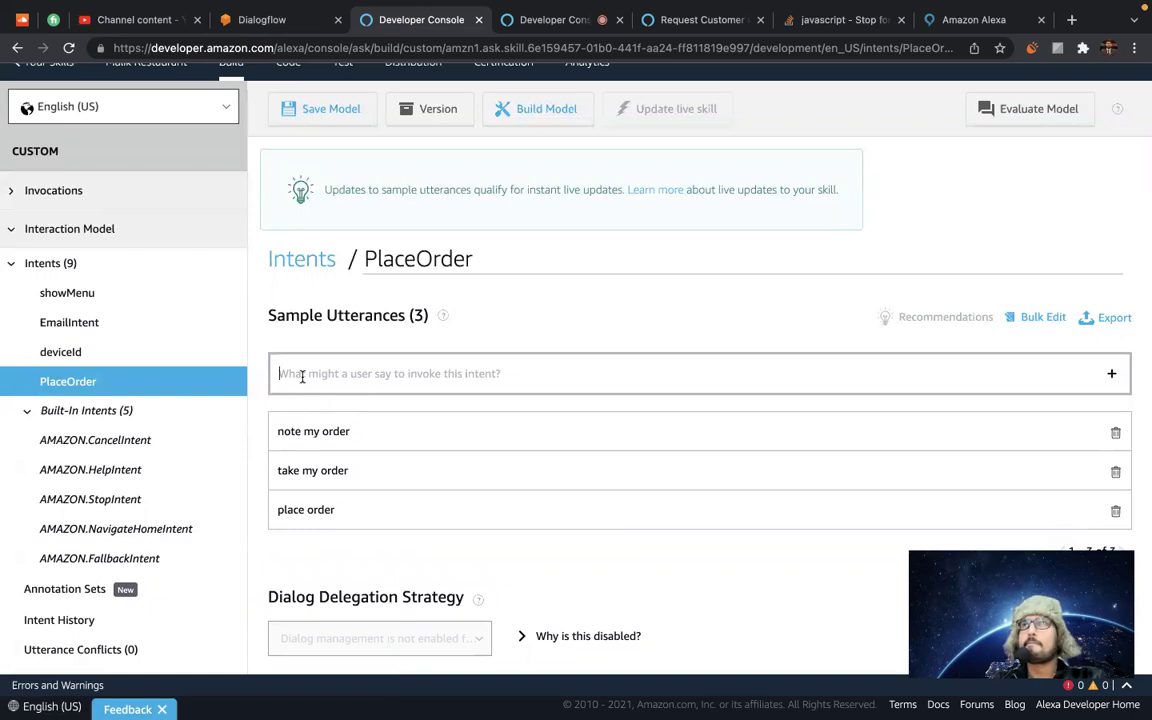
type("book my order")
key("Return")
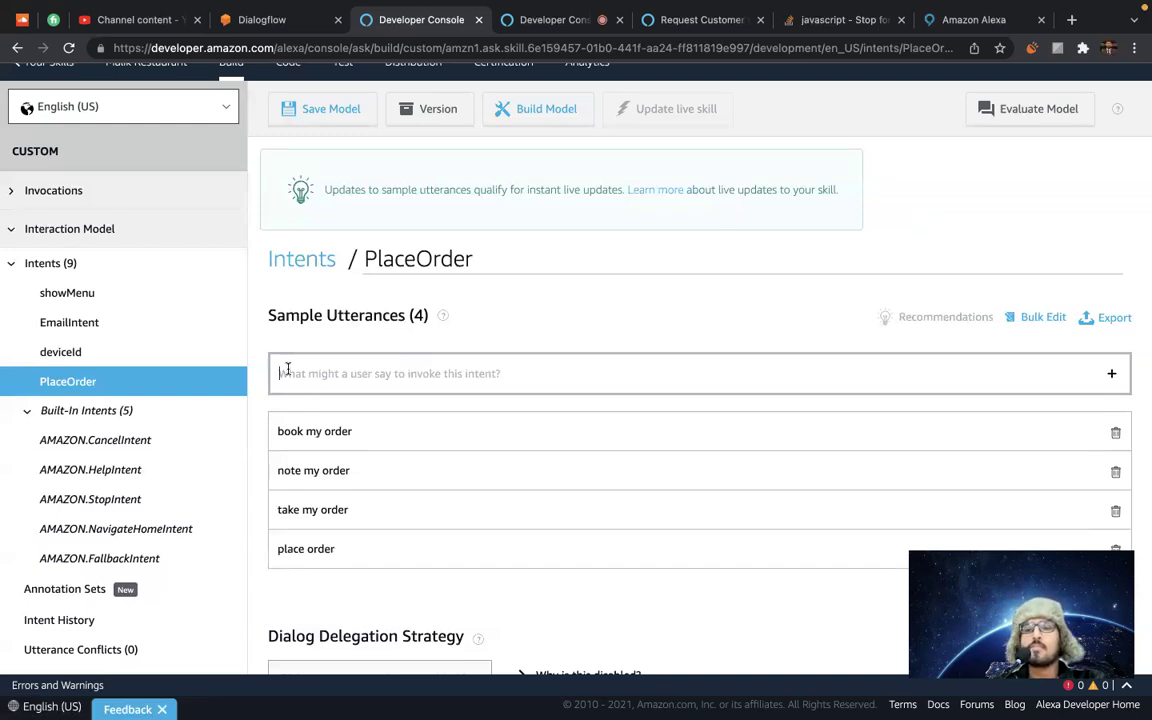
Add the sample utterances "order please" and "order order order" to the PlaceOrder intent.
type("order pl")
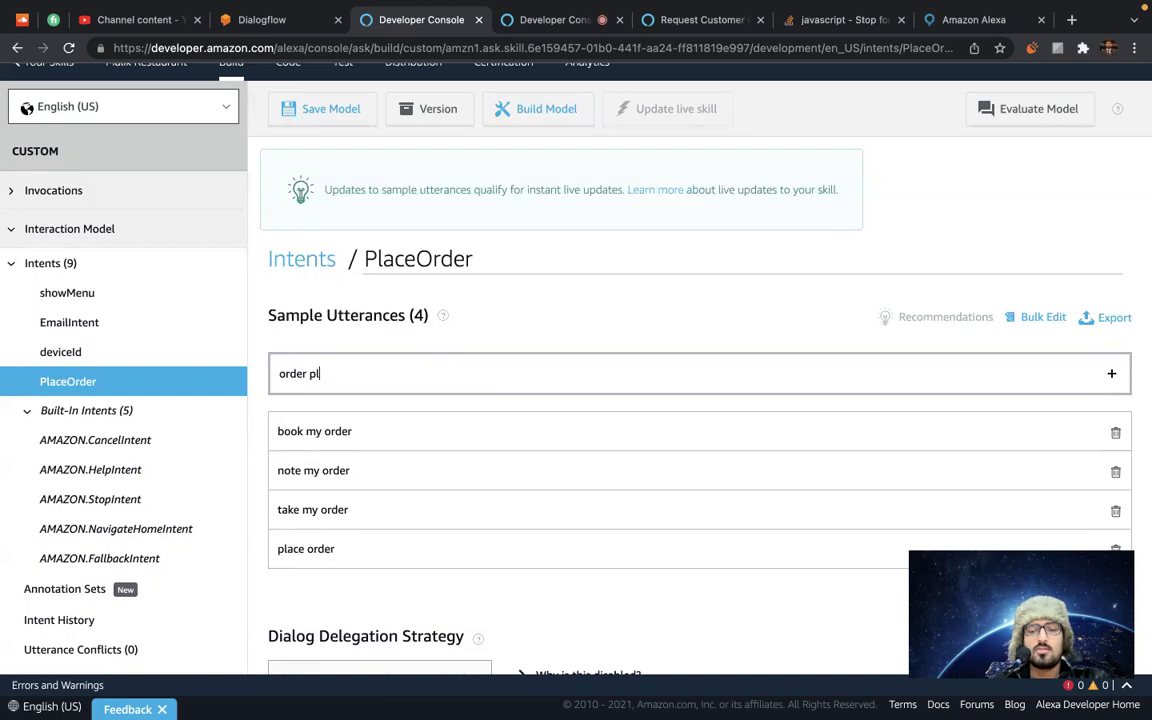
type("ease")
key("Return")
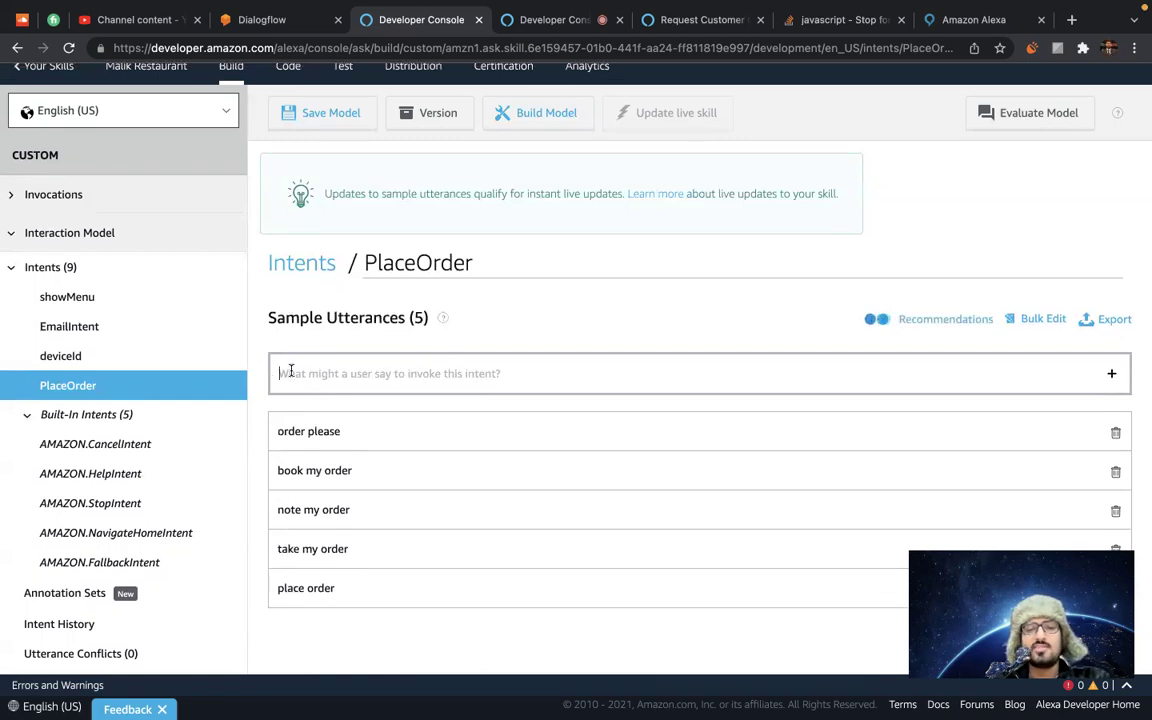
type("order ")
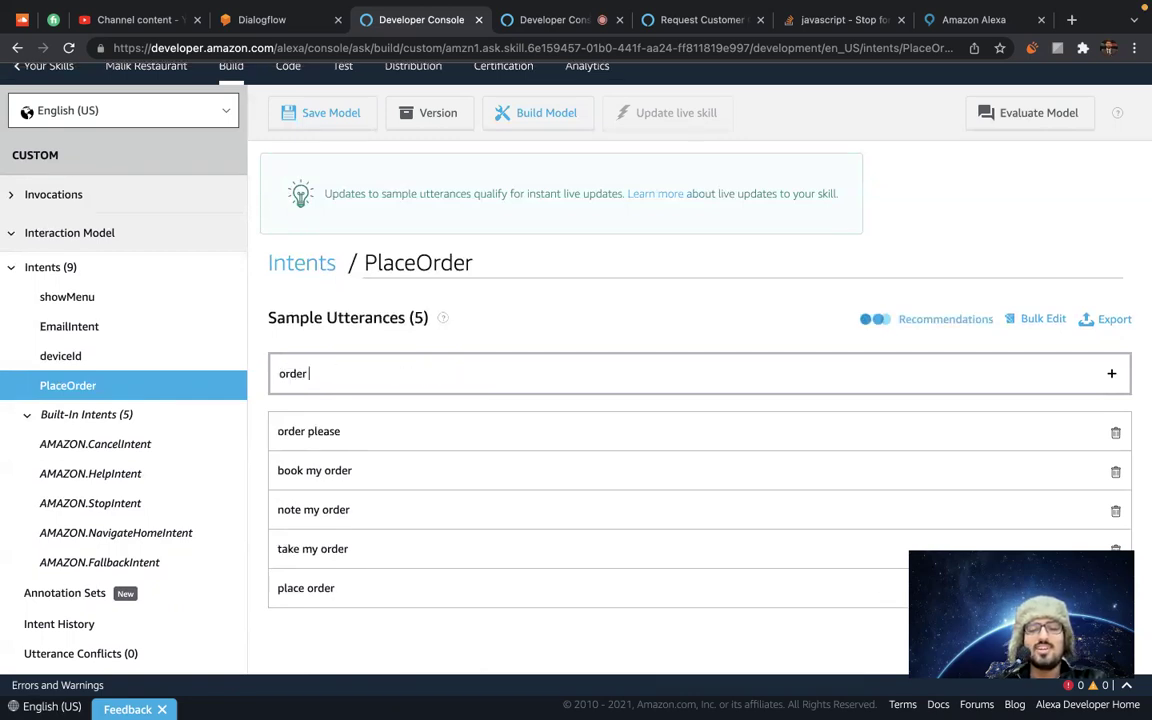
type("order order")
key("Return")
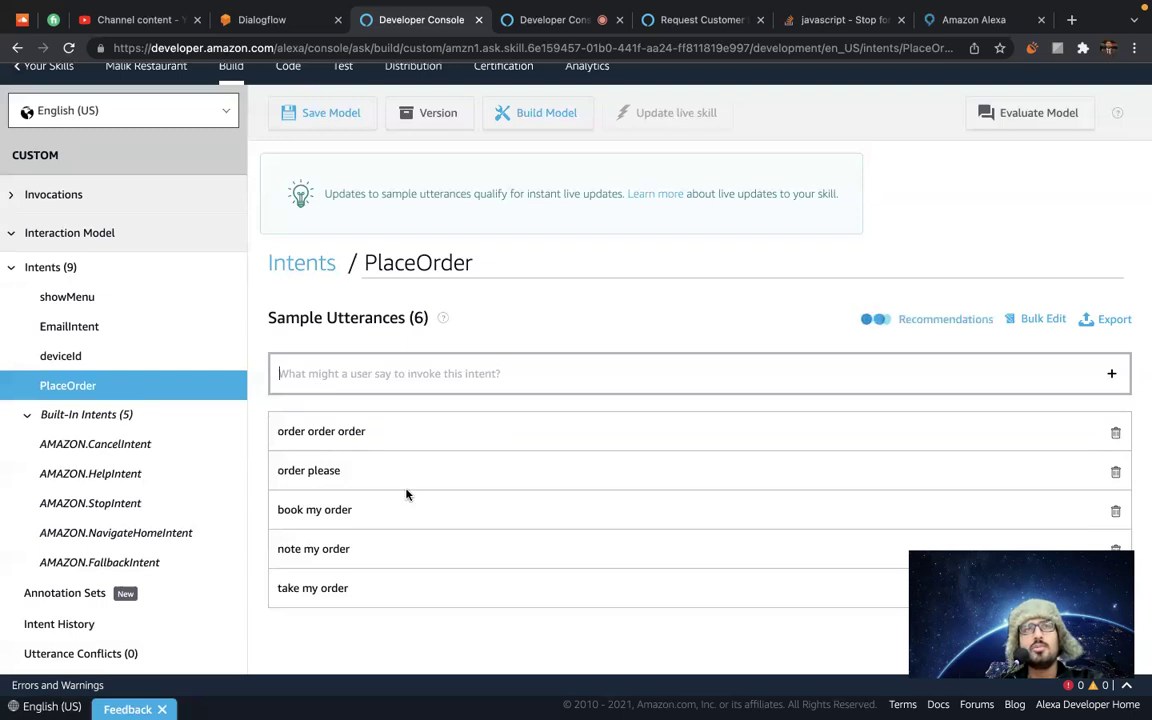
Add "give me dola kabab" as a sample utterance naming a dish.
scroll(406, 494, "down", 2)
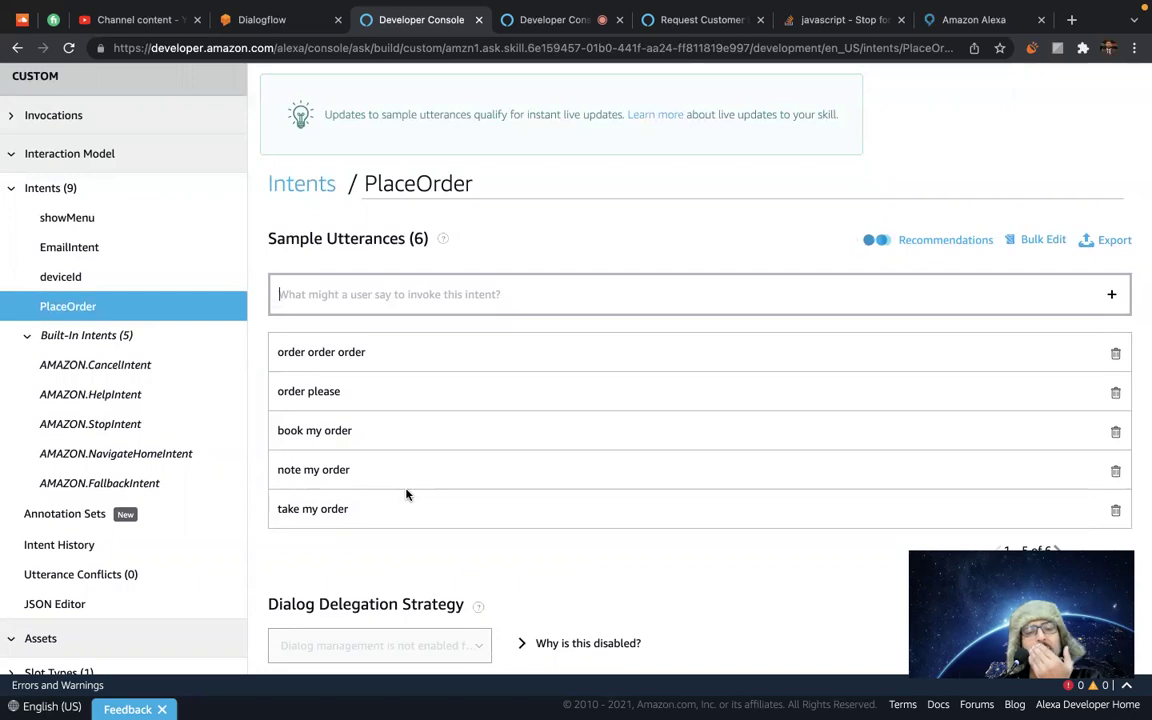
left_click(335, 288)
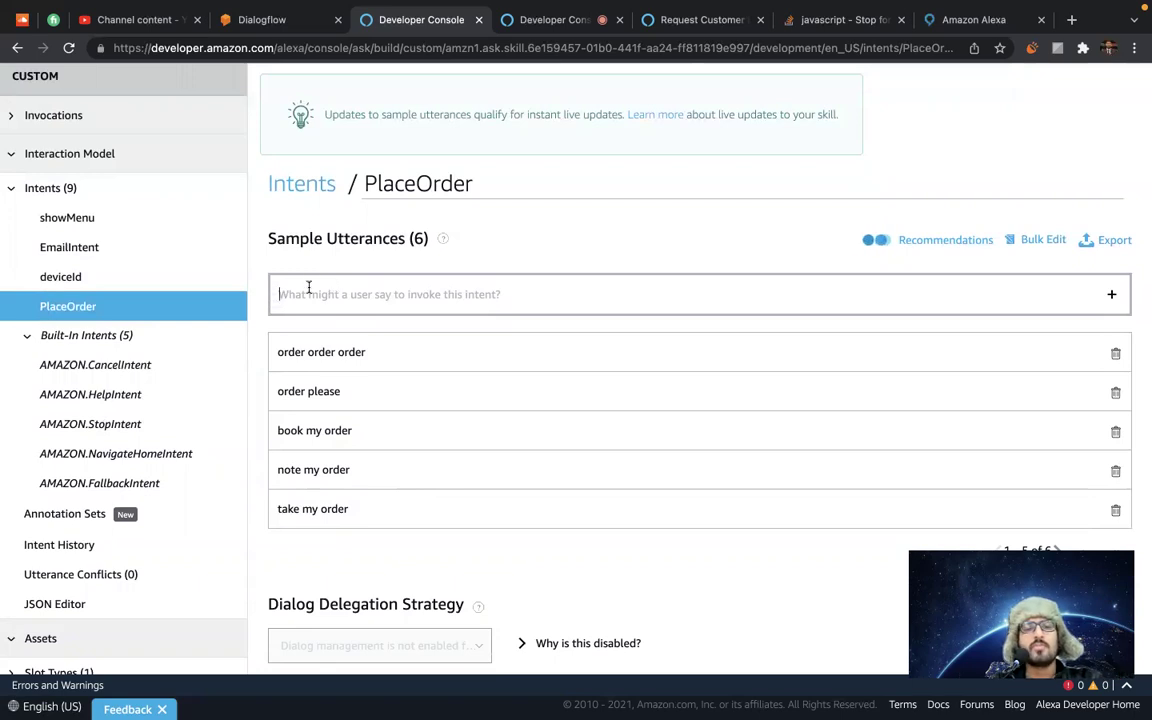
type("give me ")
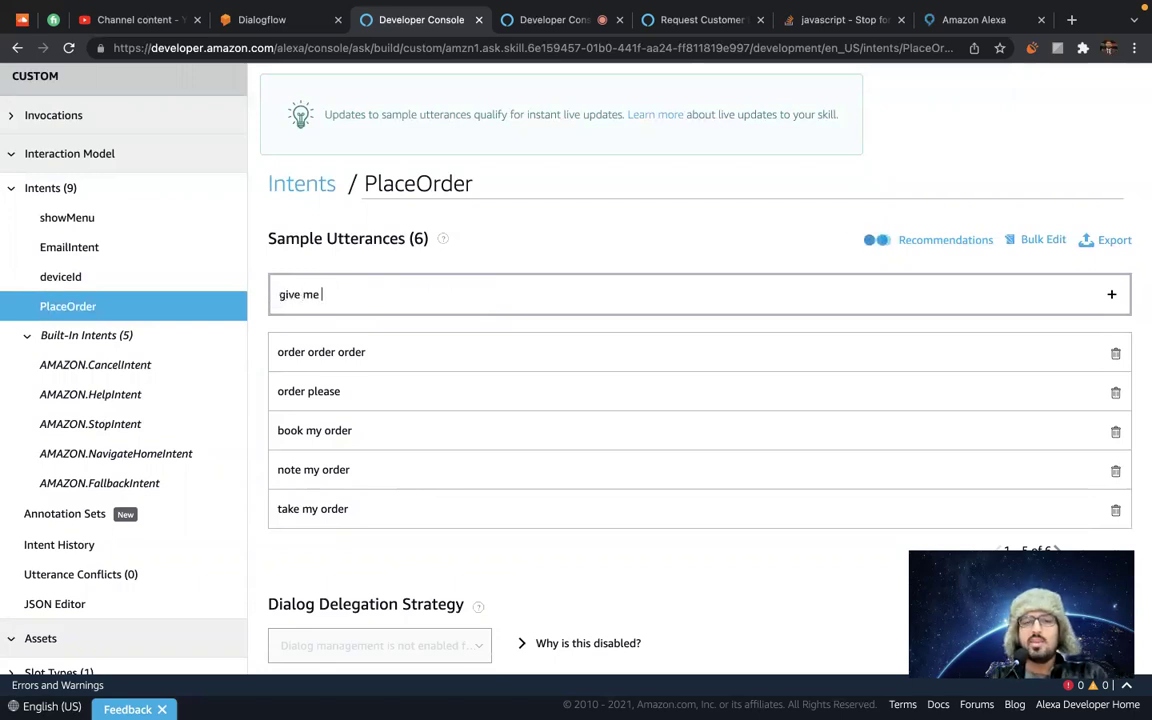
type("dola kabab")
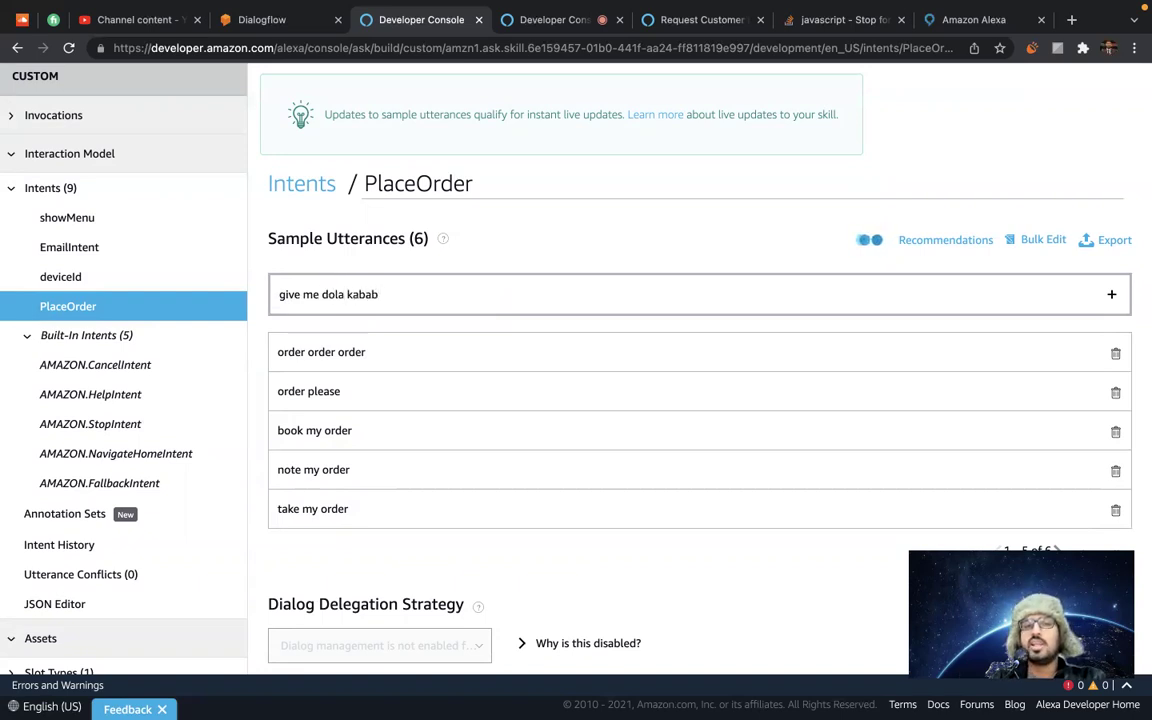
key("Return")
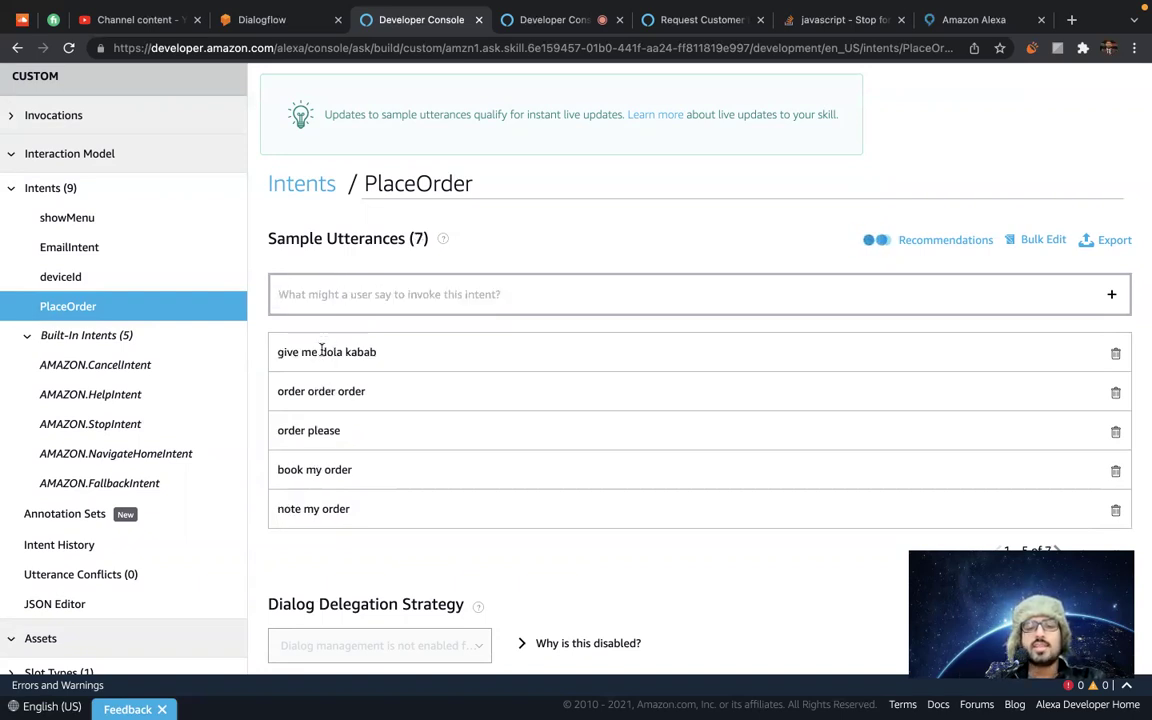
Remove "dola kabab" from the "give me dola kabab" sample utterance.
left_click_drag(320, 352, 379, 354)
key("BackSpace")
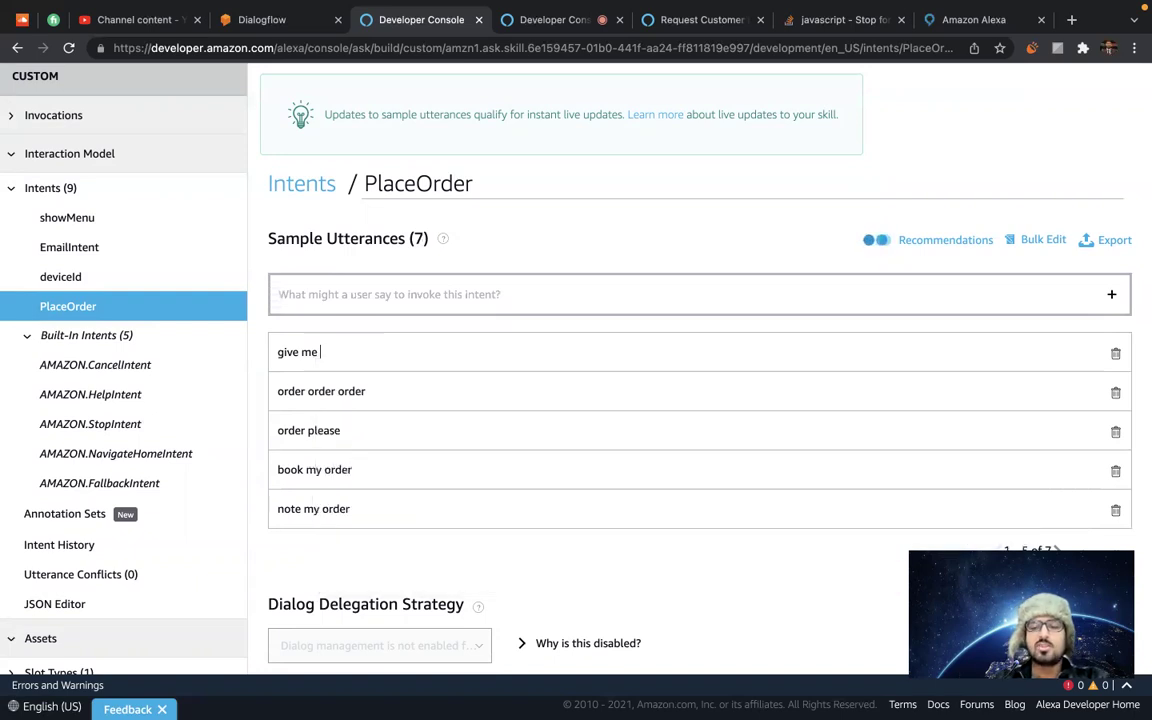
type("{")
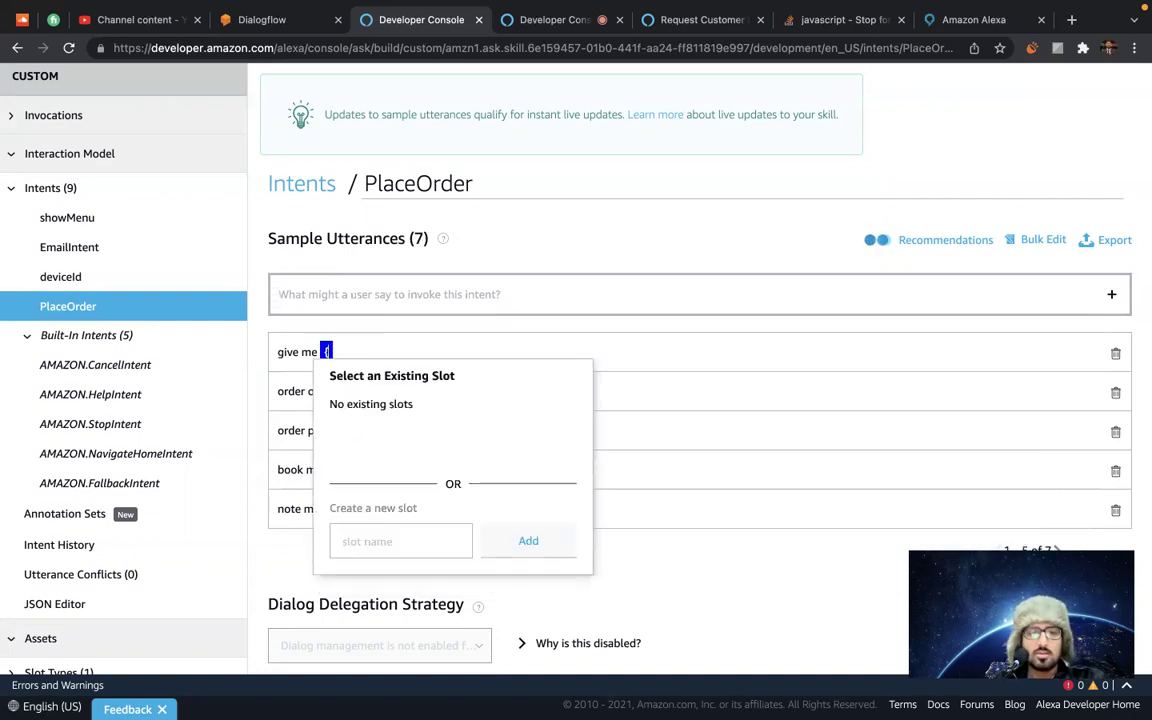
left_click(388, 543)
left_click(305, 352)
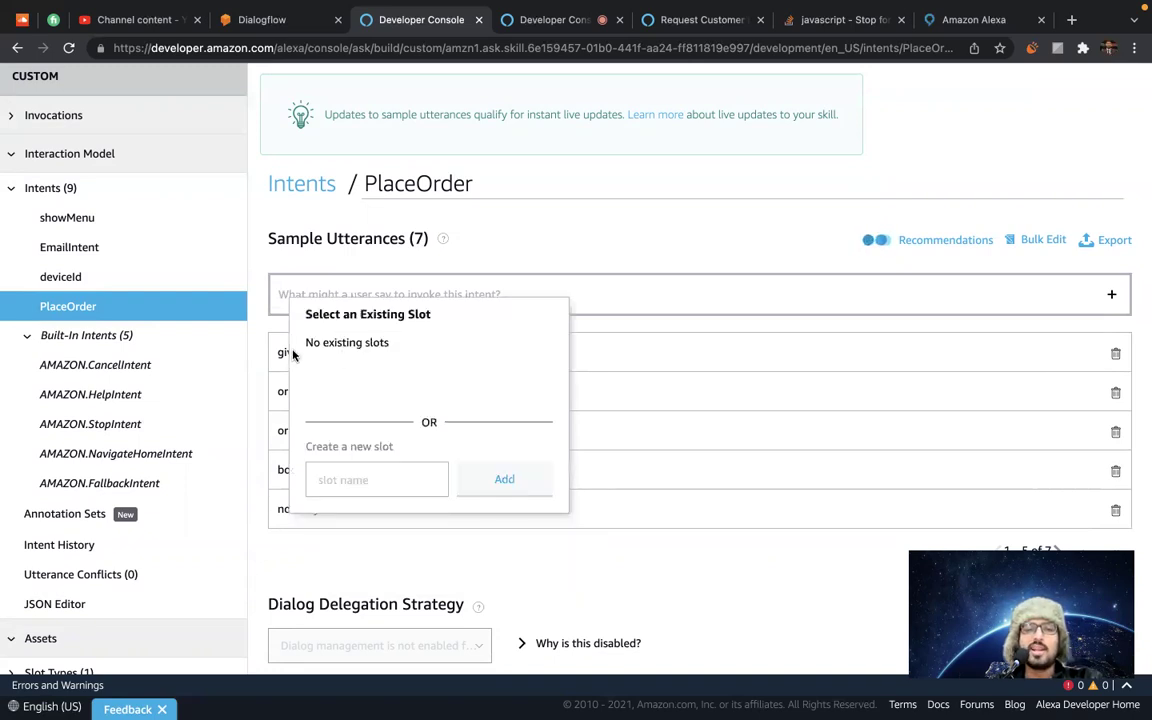
double_click(325, 352)
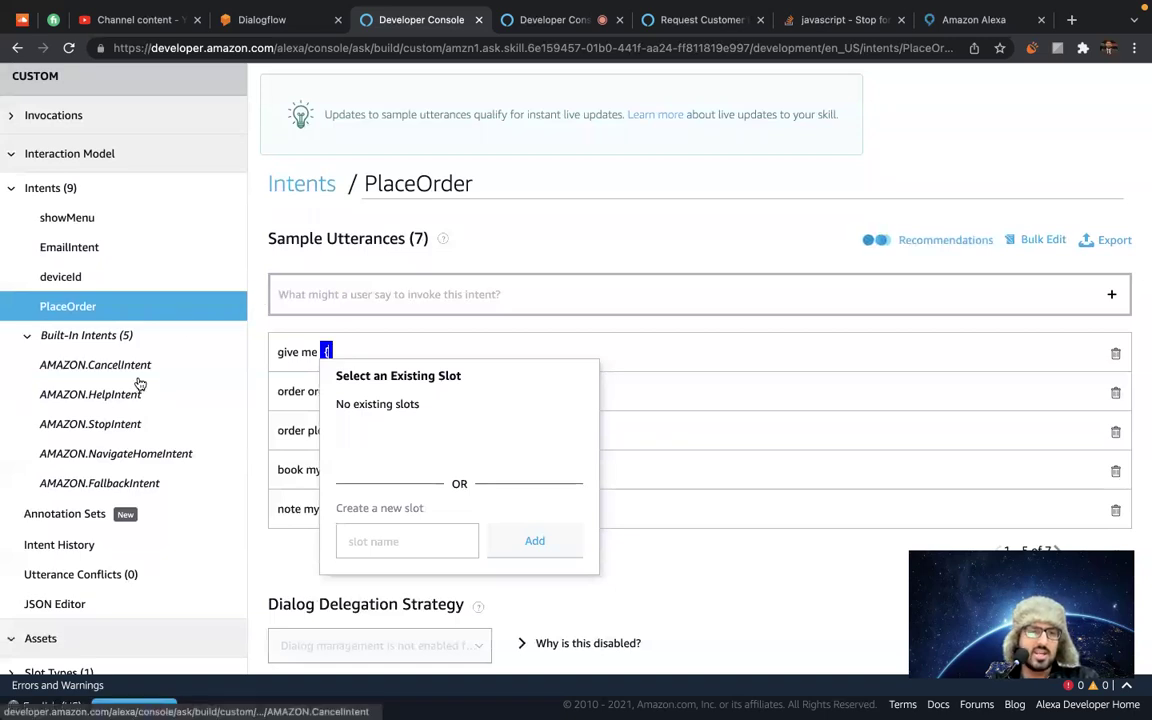
scroll(172, 386, "up", 1)
scroll(68, 272, "down", 2)
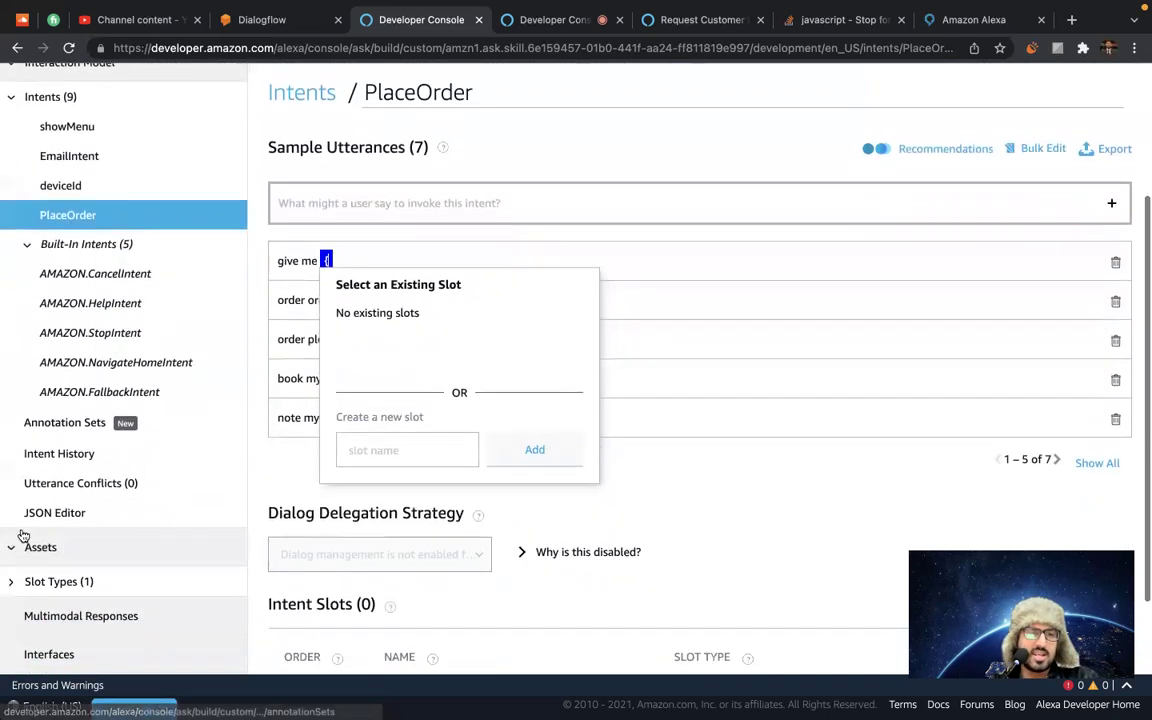
left_click(12, 589)
scroll(224, 470, "down", 1)
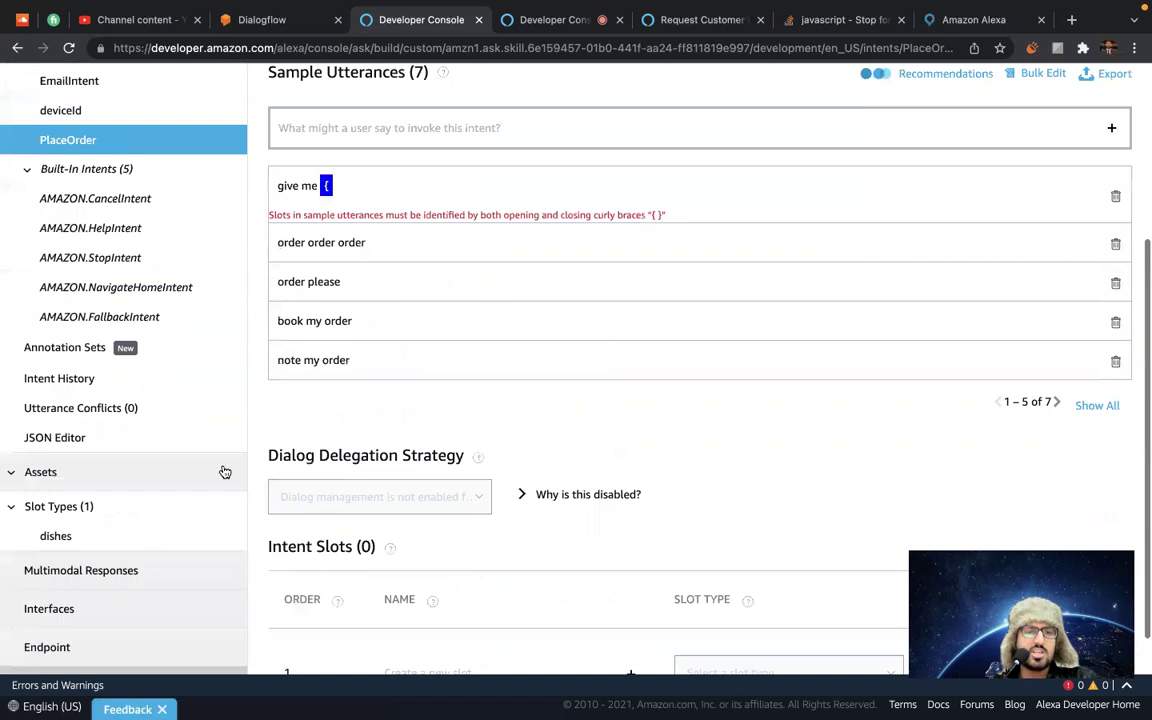
scroll(303, 411, "up", 2)
left_click(337, 333)
type("d")
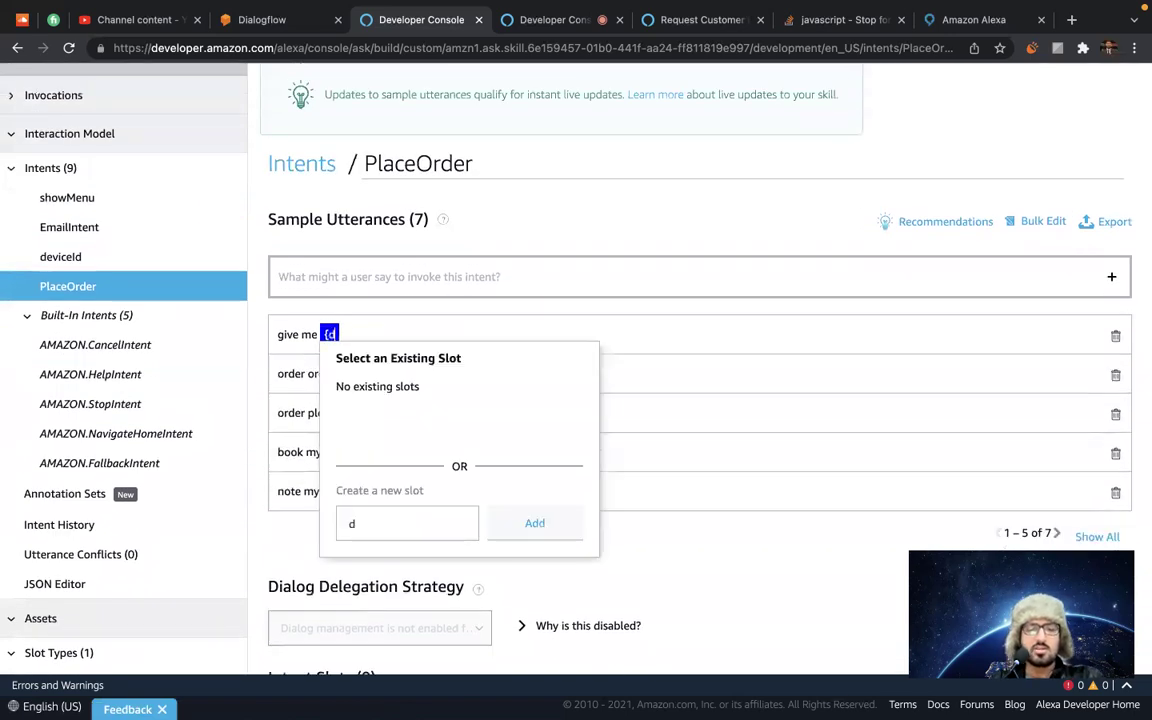
type("ishashes")
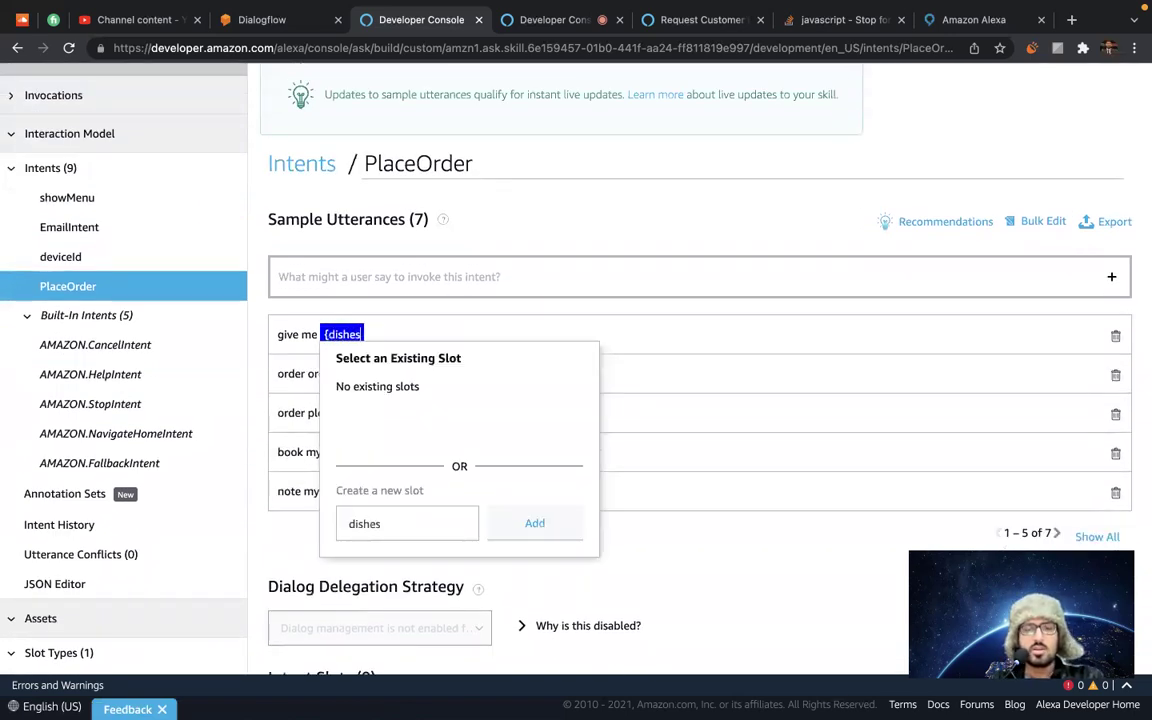
key("ctrl+a")
key("BackSpace")
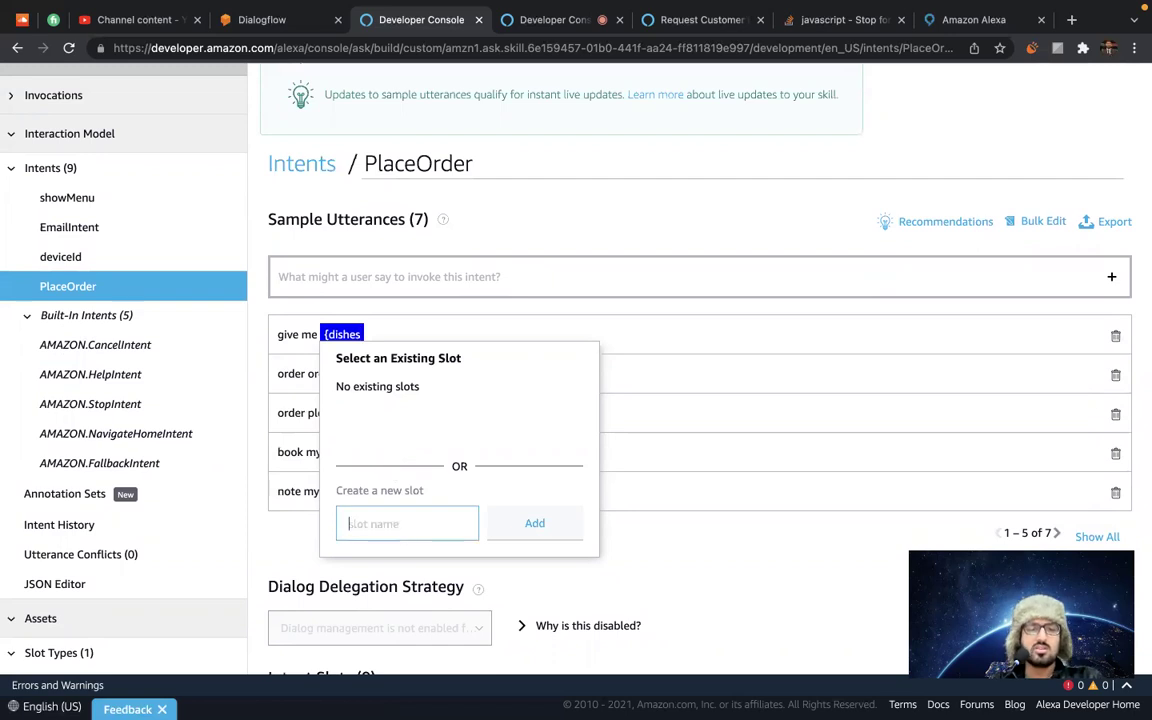
type("dishe")
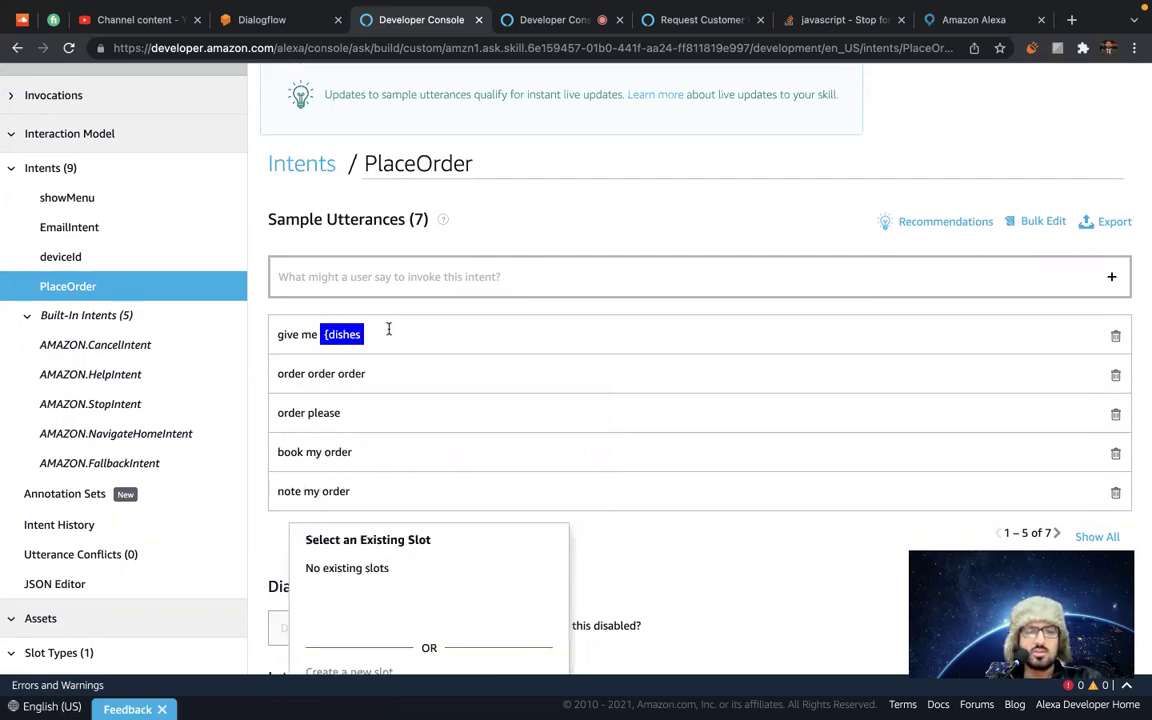
key("BackSpace")
key("BackSpace")
key("BackSpace")
key("BackSpace")
key("BackSpace")
key("BackSpace")
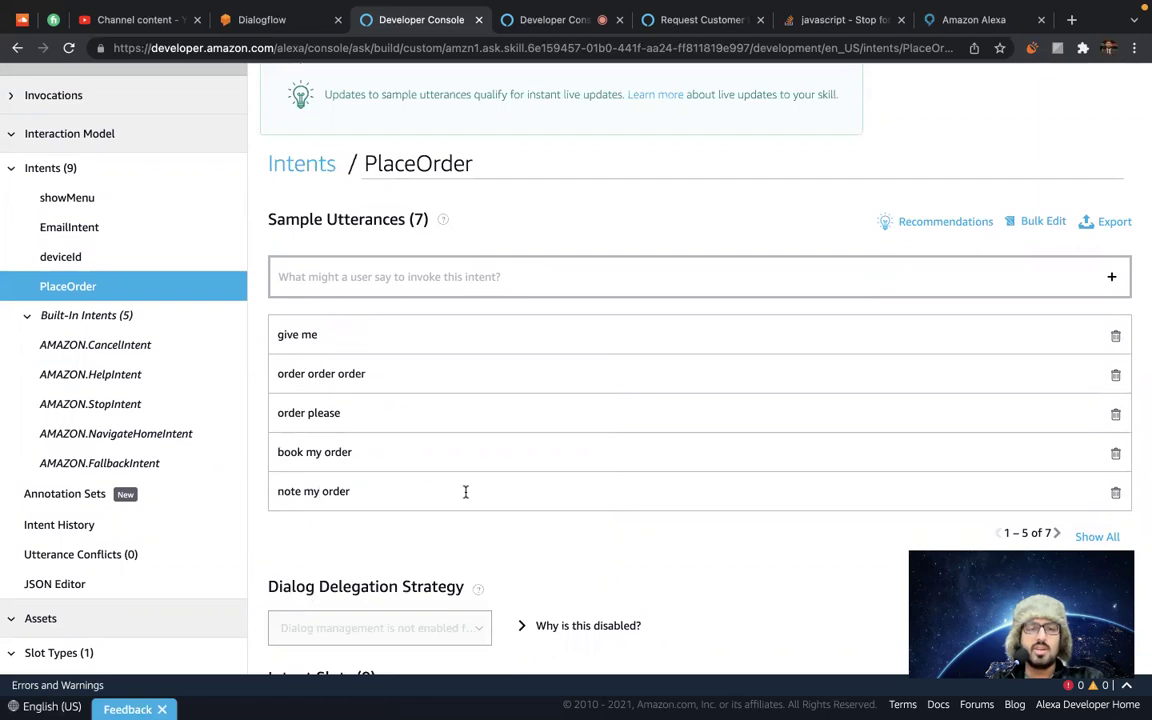
Add an intent slot named "dish" to PlaceOrder and assign it the custom slot type dishes.
scroll(465, 490, "down", 3)
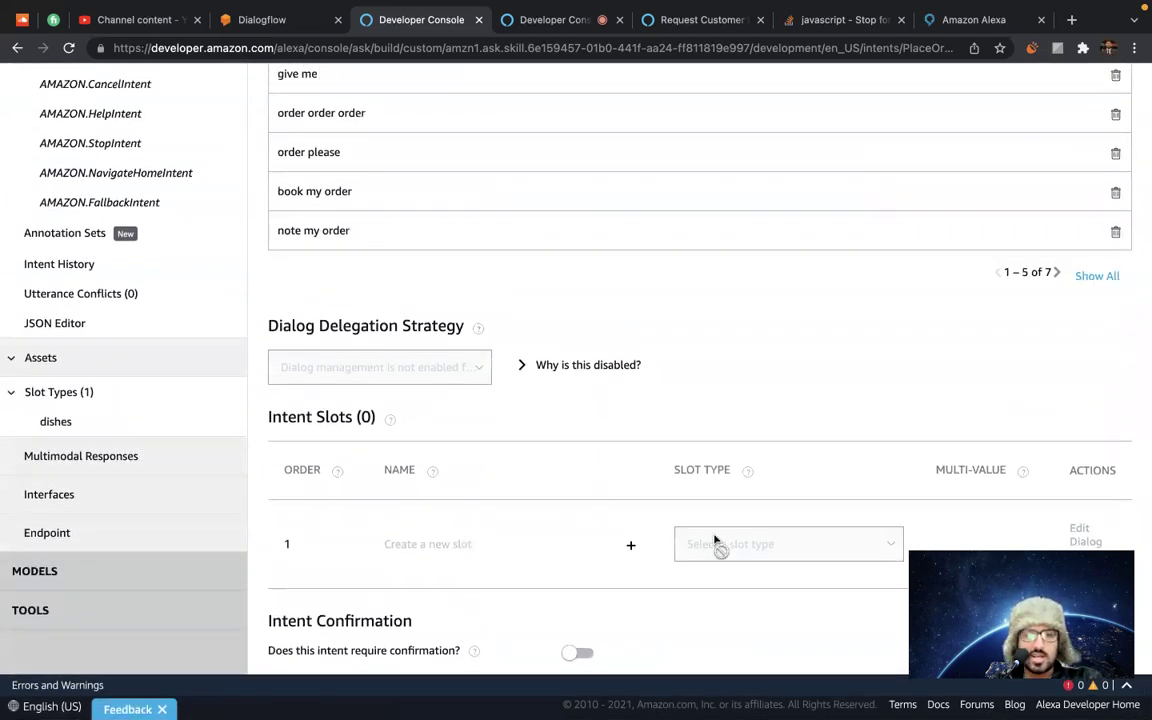
left_click(445, 545)
type("dish")
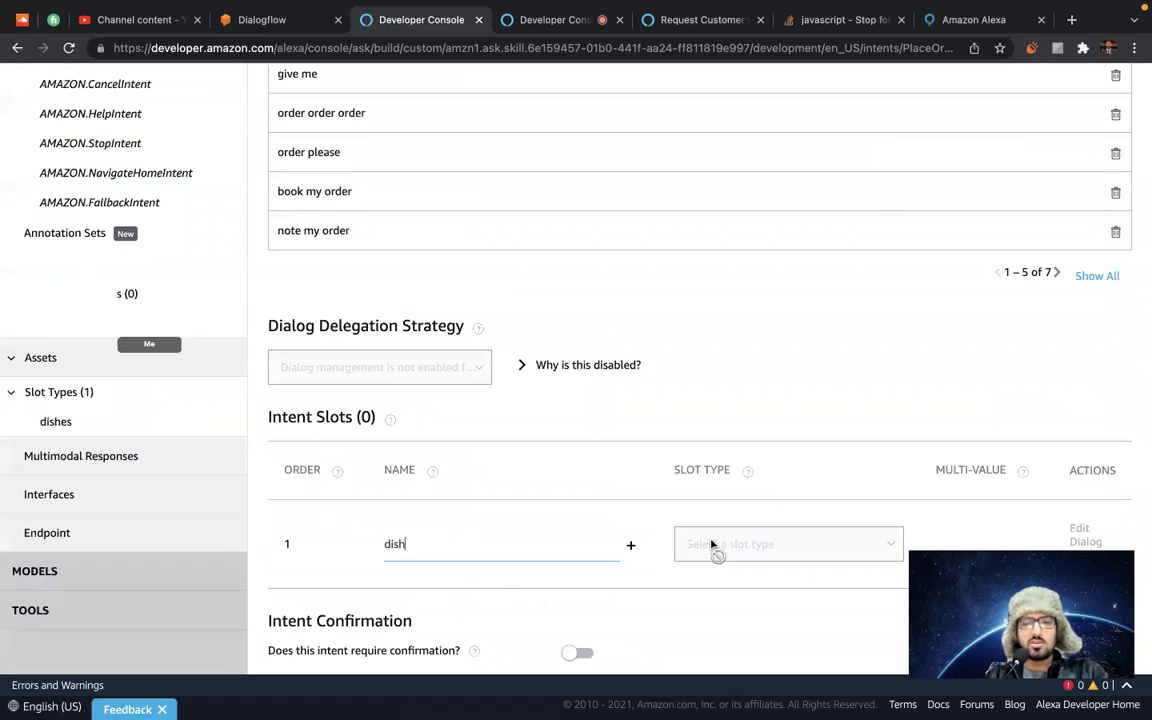
left_click(630, 545)
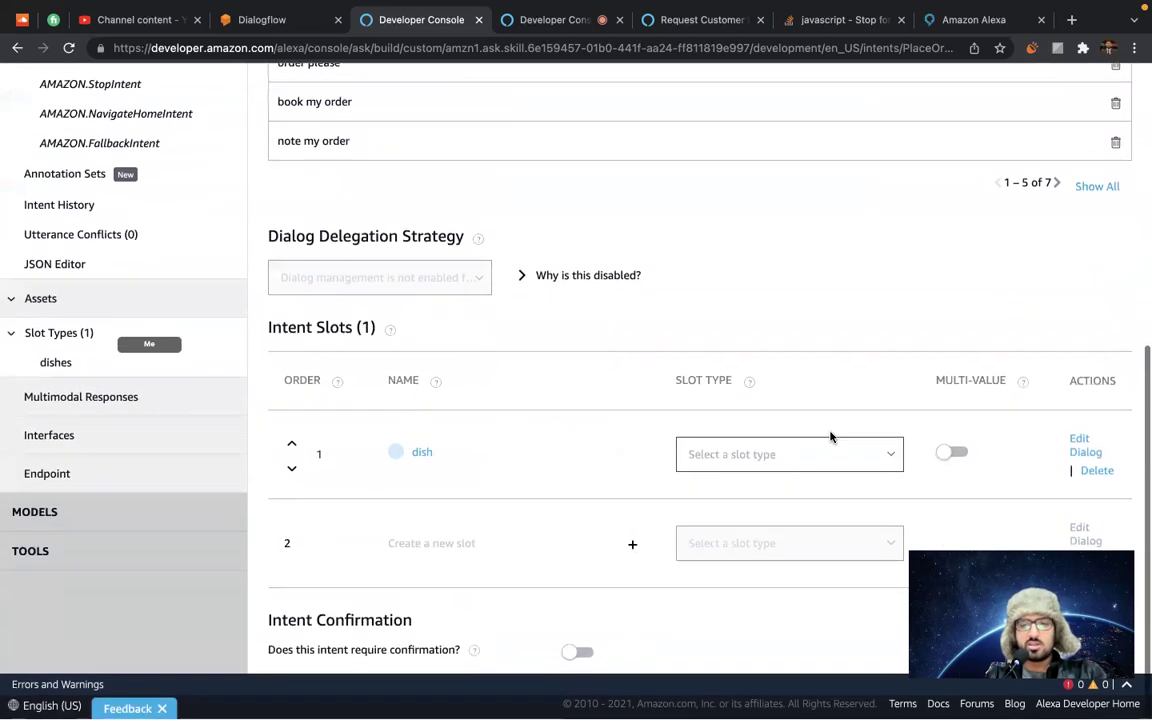
left_click(849, 452)
left_click(704, 543)
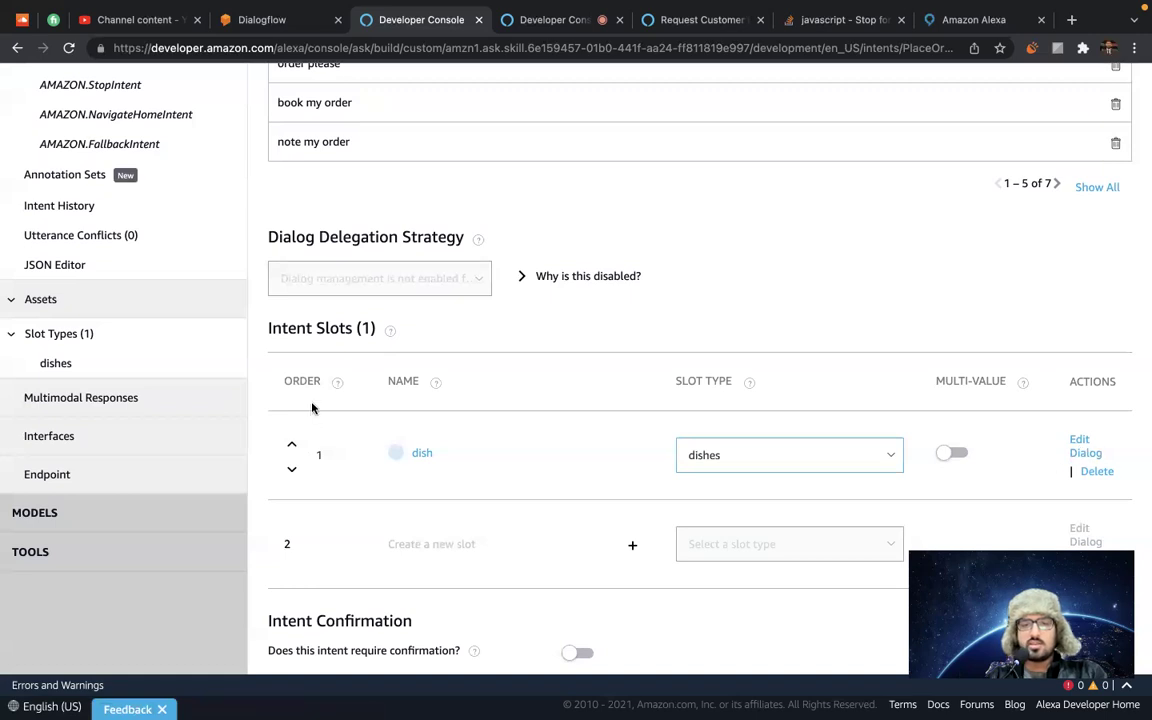
Complete the "give me" sample utterance with the existing {dish} slot and save the model.
scroll(530, 406, "up", 5)
scroll(383, 512, "down", 1)
left_click(343, 407)
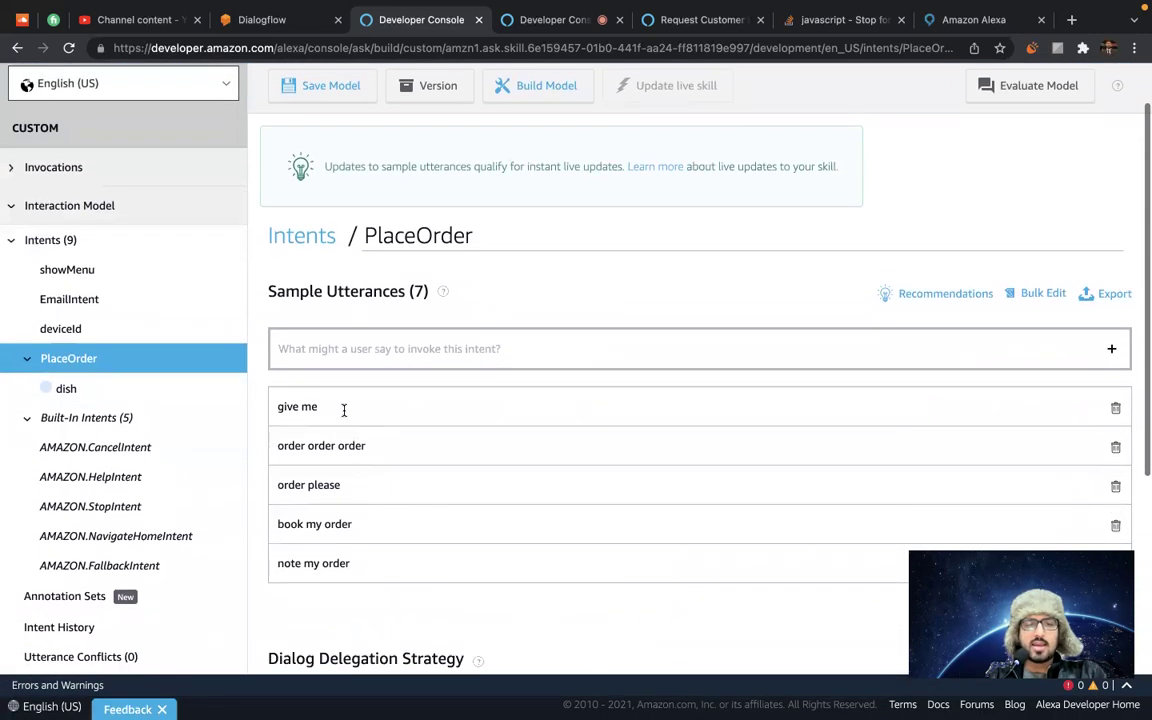
type("{")
left_click(360, 455)
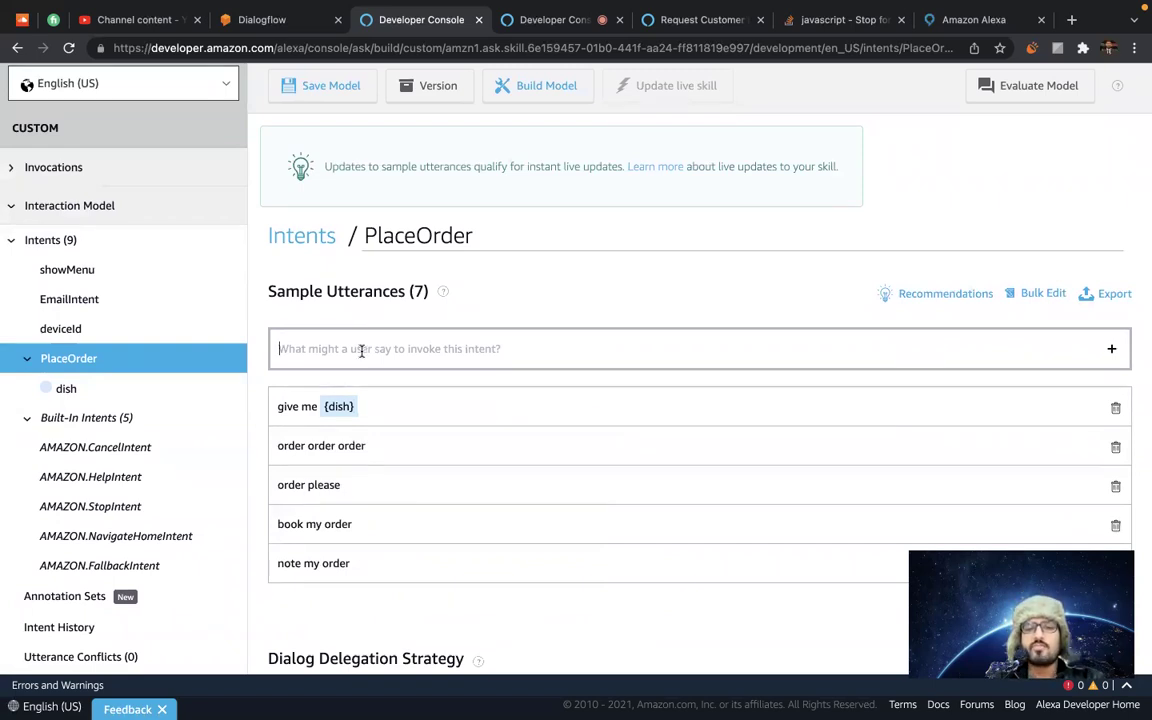
left_click(327, 88)
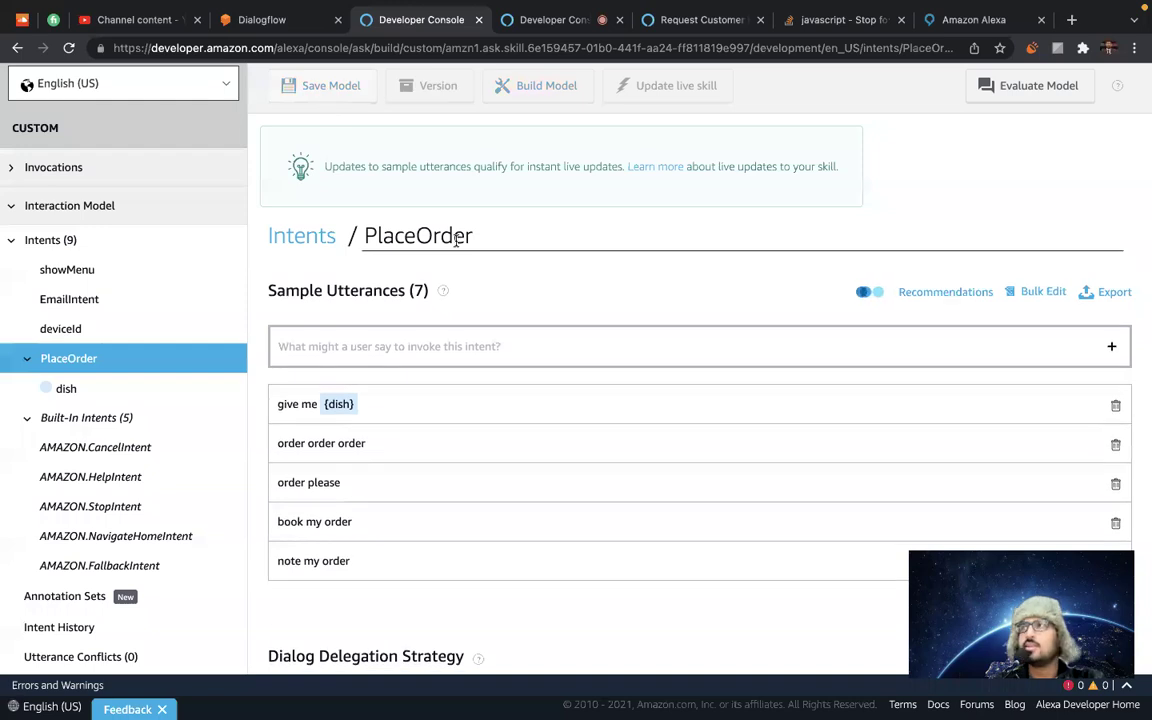
Add the sample utterance "I want {dish}" to the PlaceOrder intent, using the existing dish slot.
left_click(336, 347)
type("I")
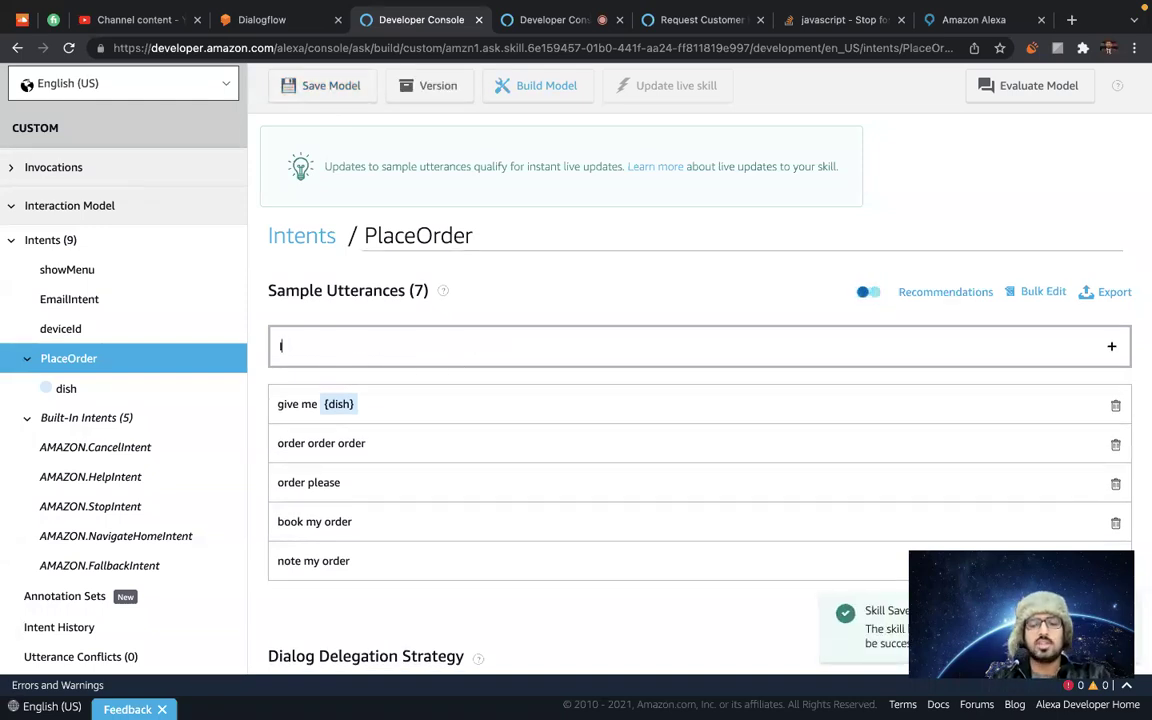
type(" want {")
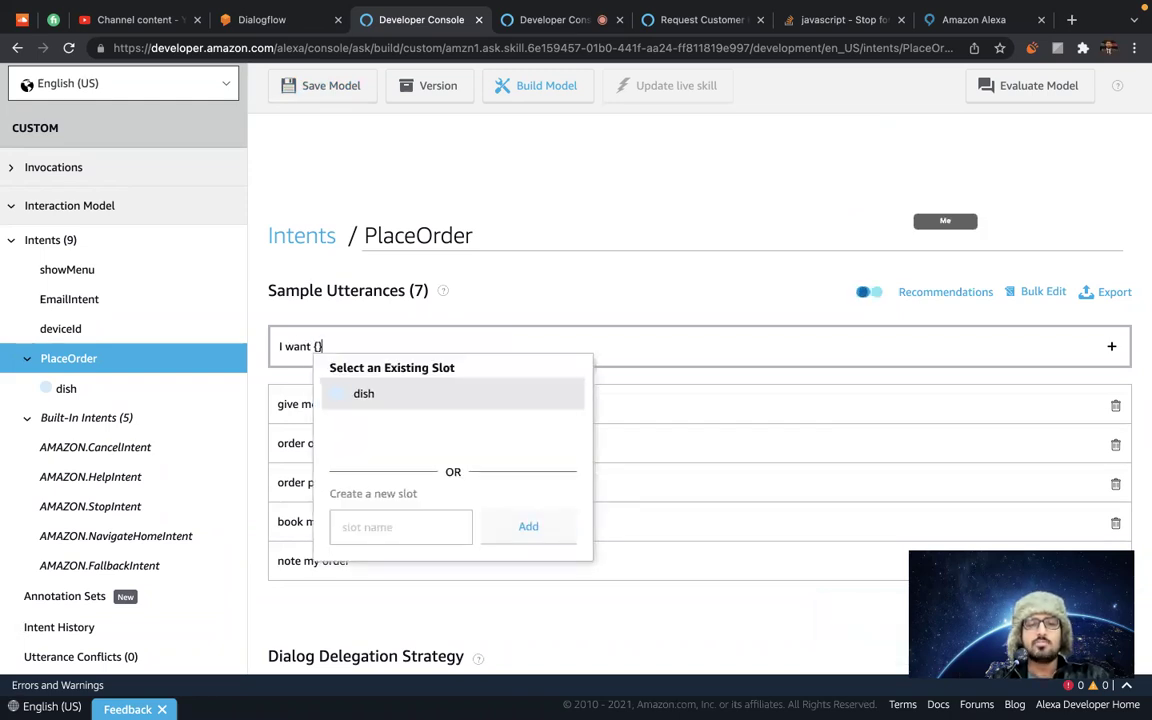
key("Return")
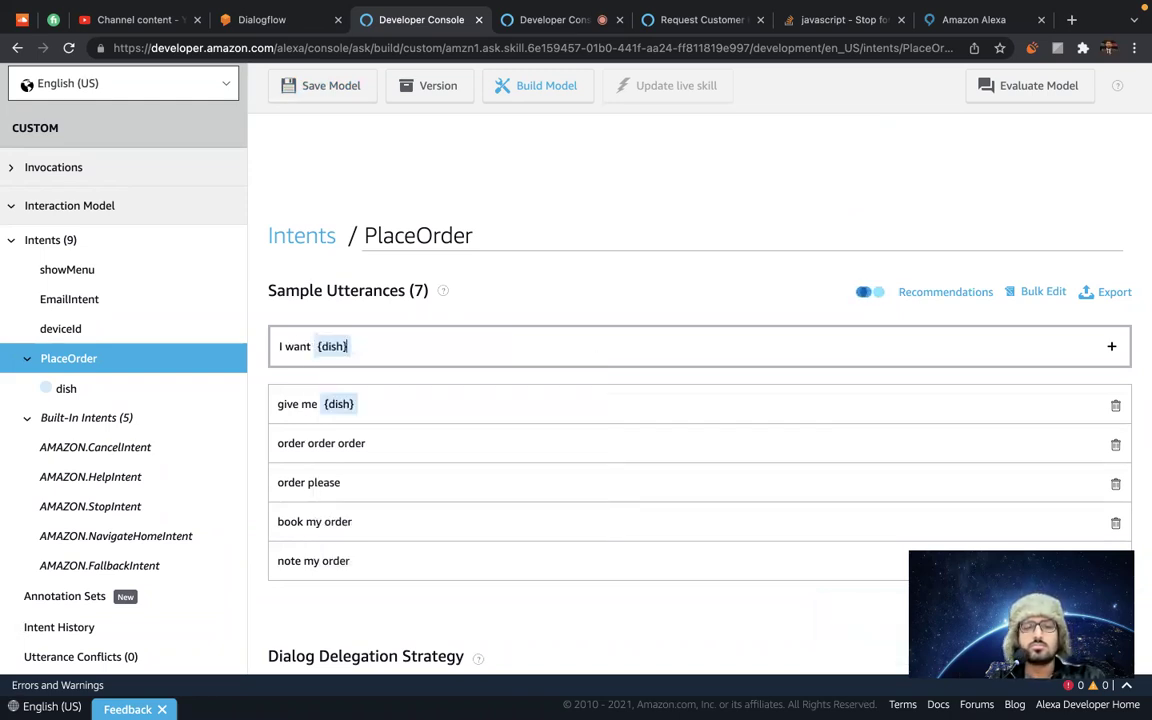
key("Return")
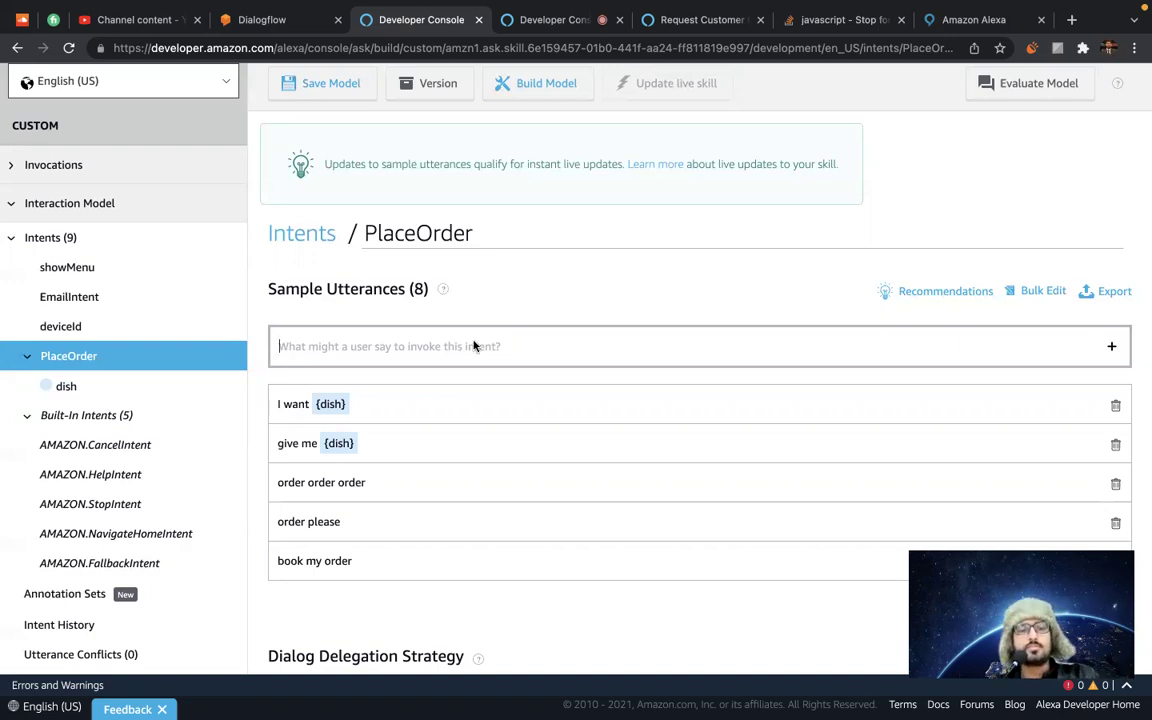
triple_click(290, 292)
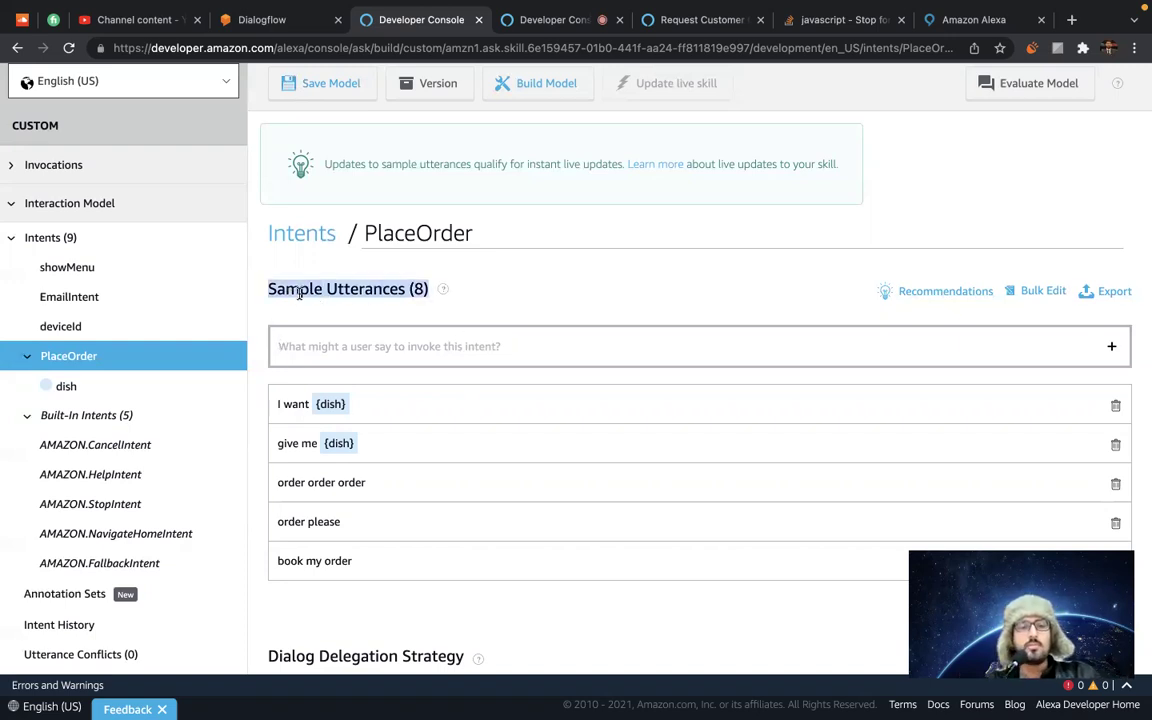
left_click(298, 350)
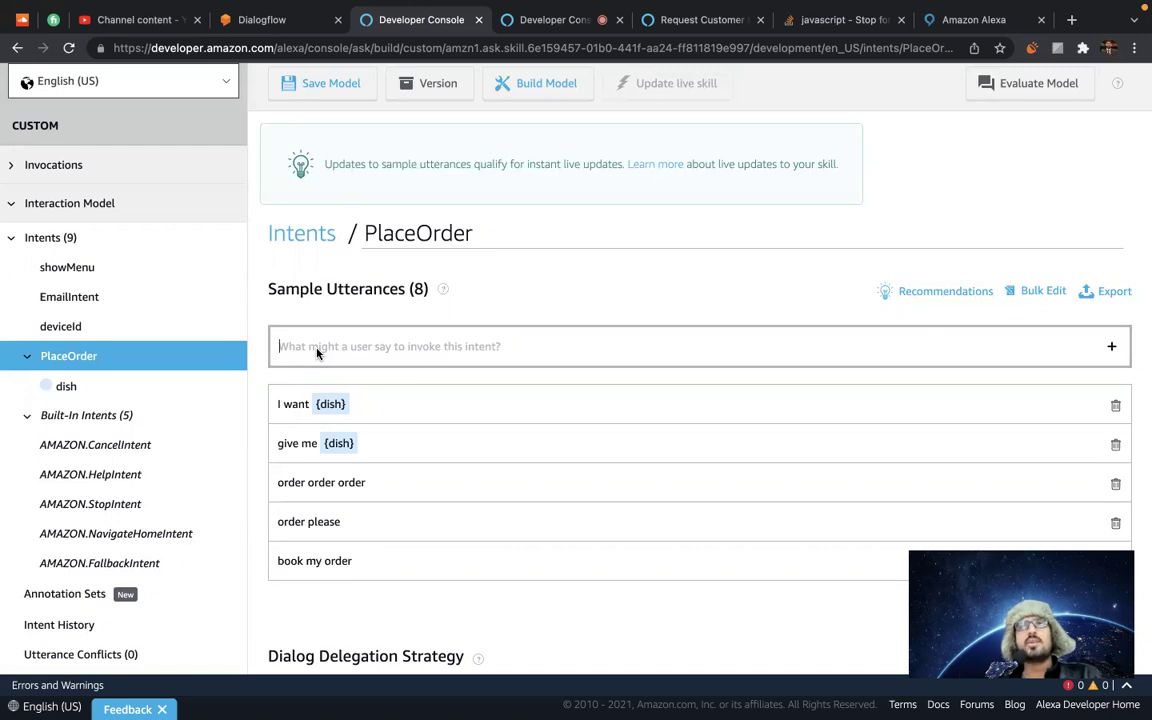
left_click(317, 352)
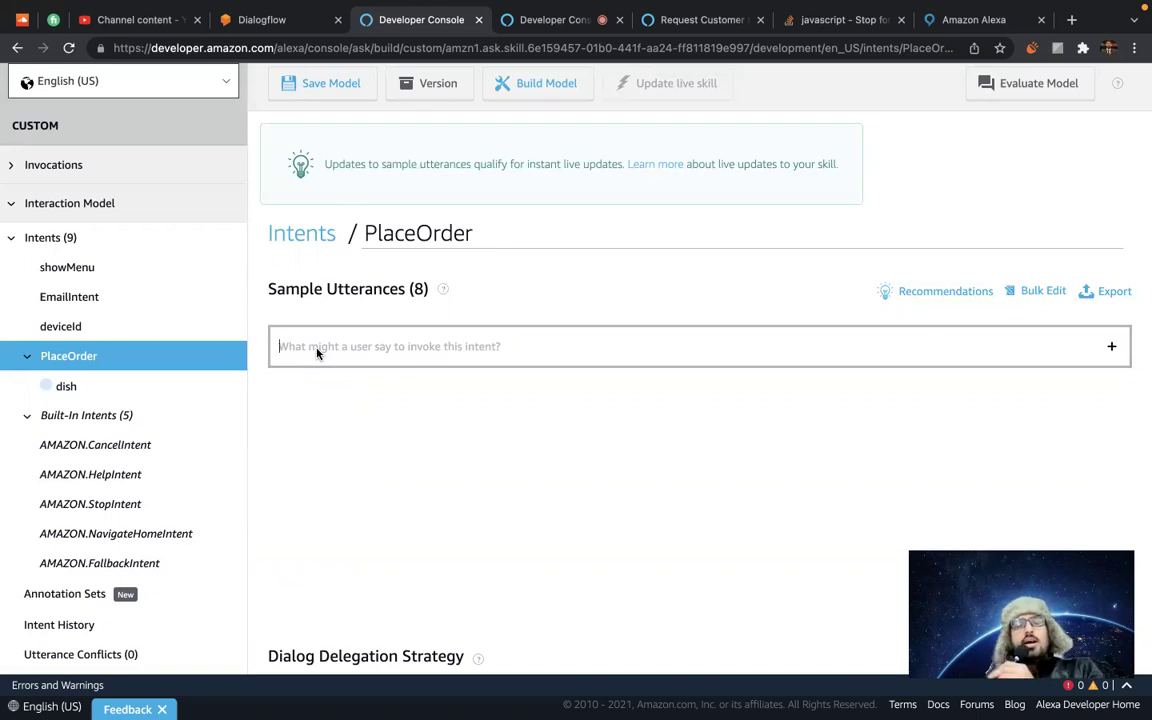
scroll(401, 411, "up", 1)
scroll(401, 411, "down", 5)
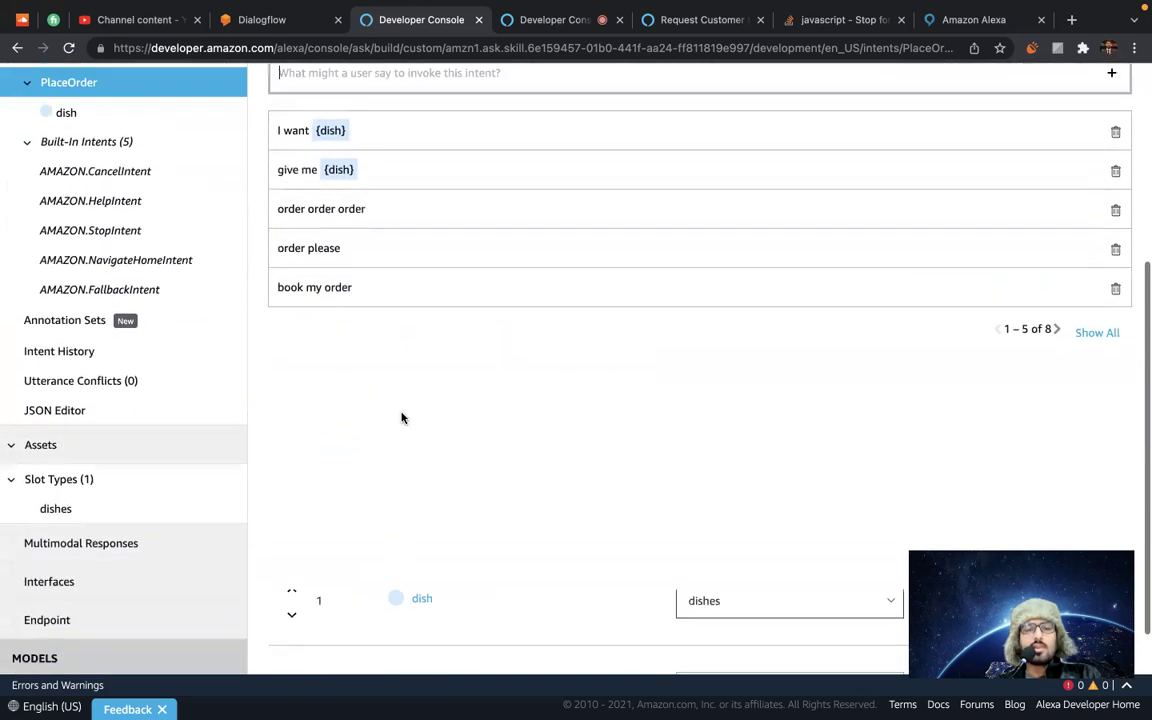
scroll(401, 418, "up", 1)
scroll(373, 470, "down", 3)
scroll(372, 467, "up", 3)
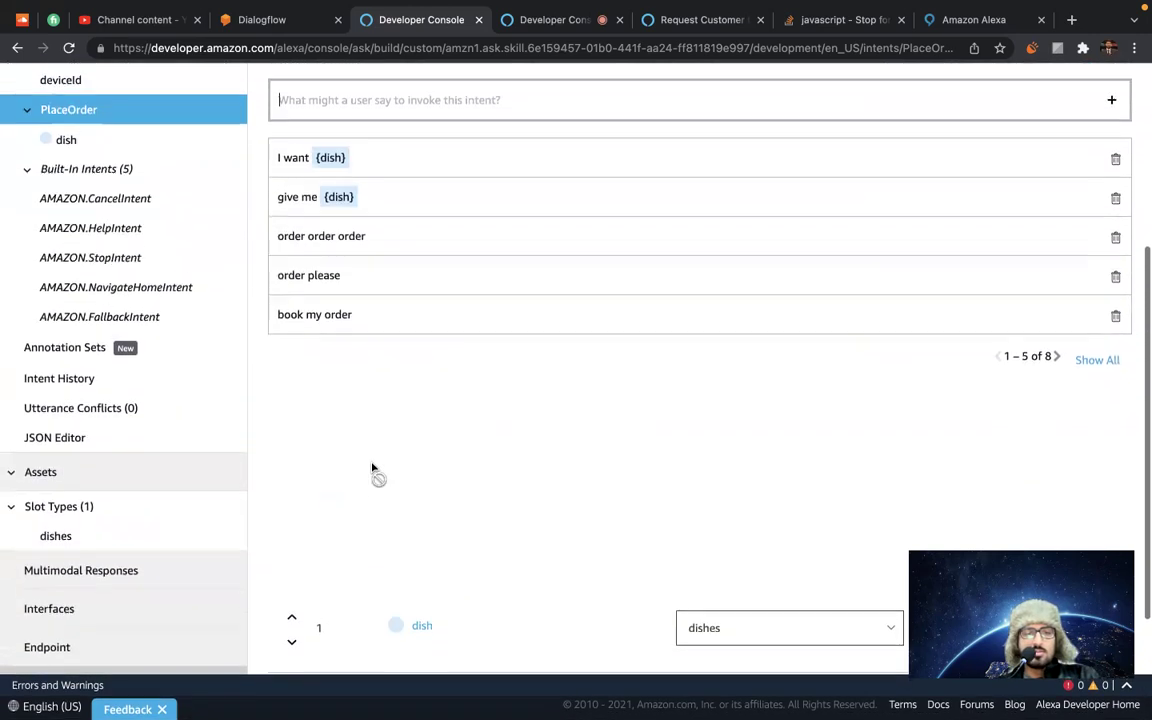
scroll(372, 467, "up", 3)
scroll(372, 465, "up", 1)
scroll(372, 464, "down", 1)
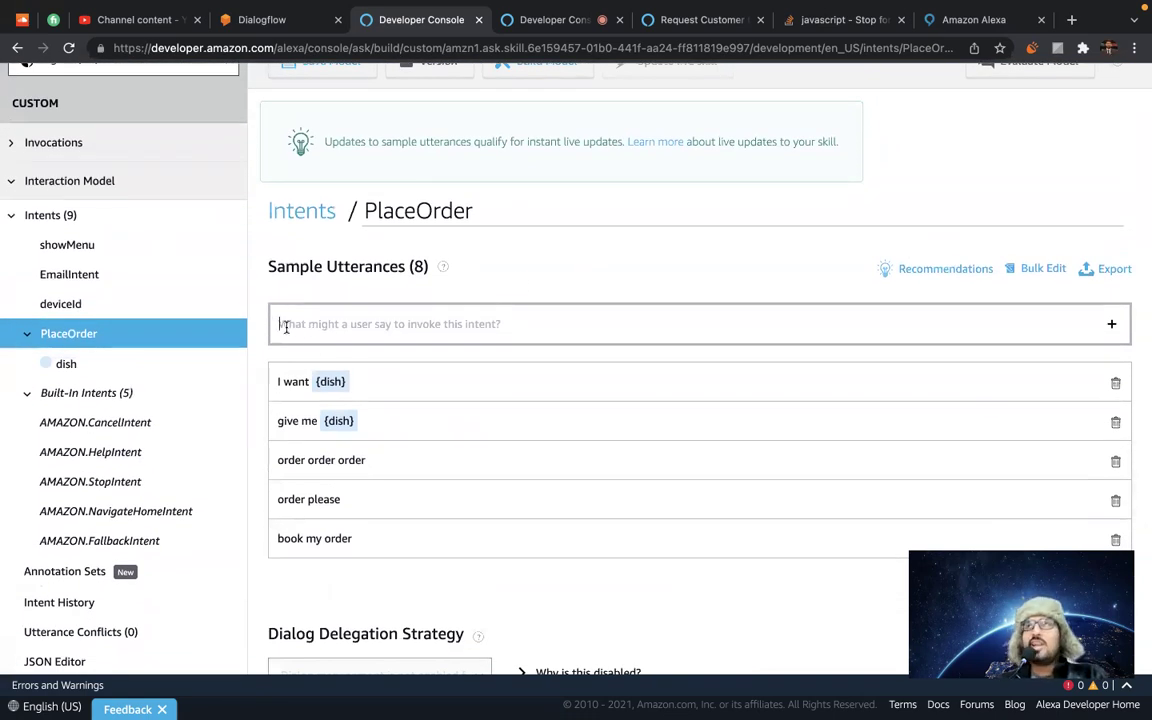
Add a second intent slot named "qty" to the PlaceOrder intent.
scroll(314, 404, "down", 4)
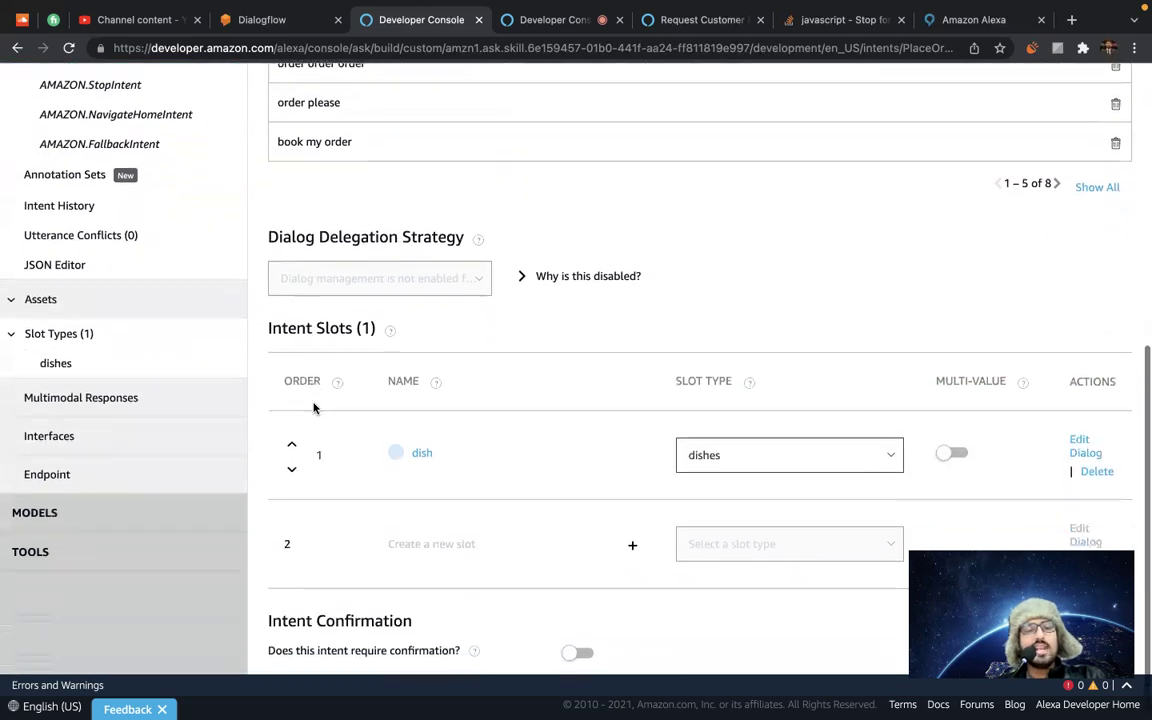
left_click(632, 546)
left_click(481, 533)
type("qry")
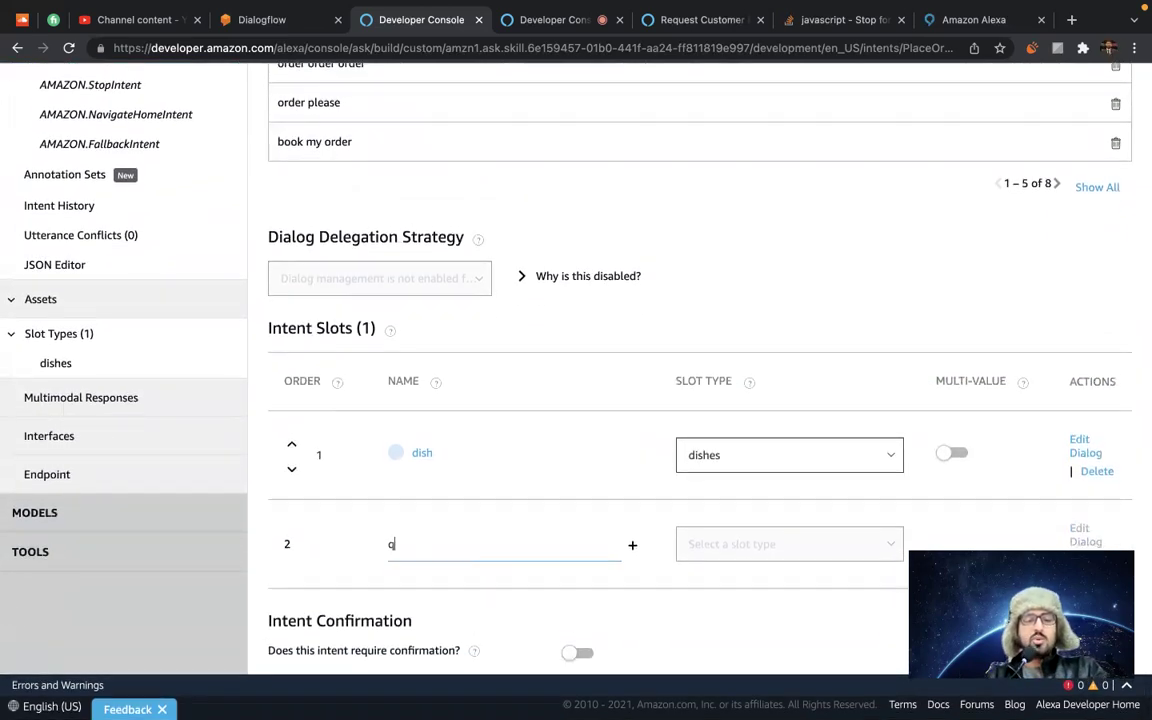
key("BackSpace")
key("BackSpace")
type("ty")
key("BackSpace")
type("y")
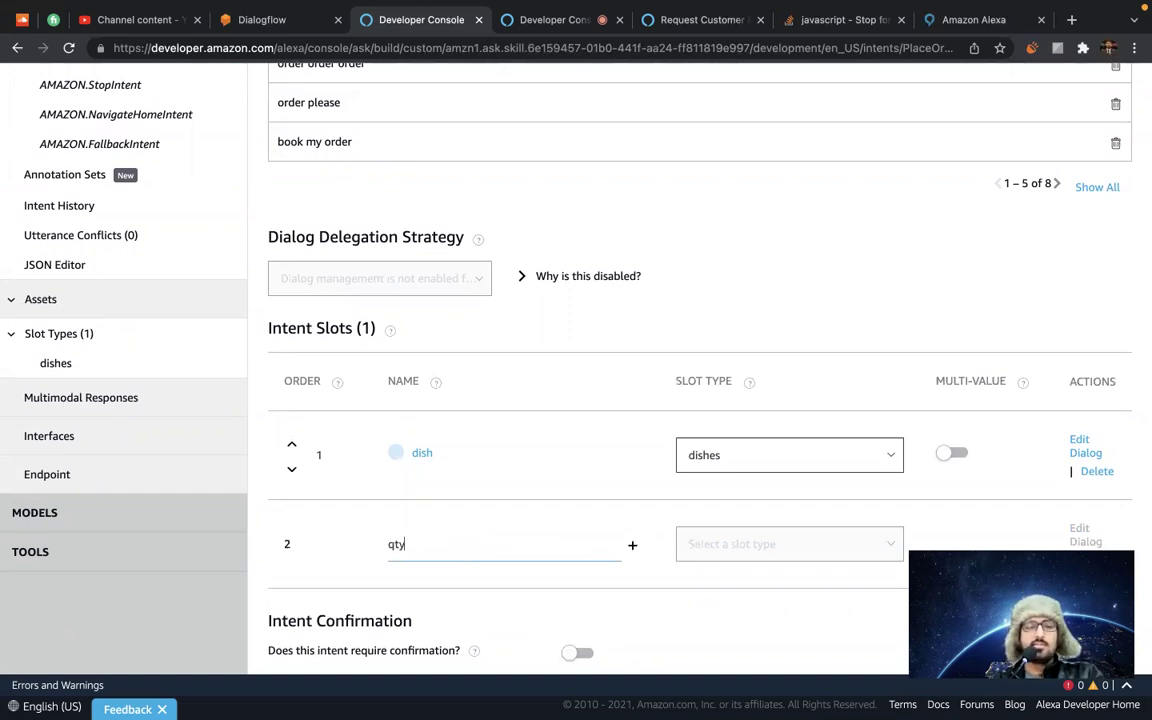
left_click(632, 545)
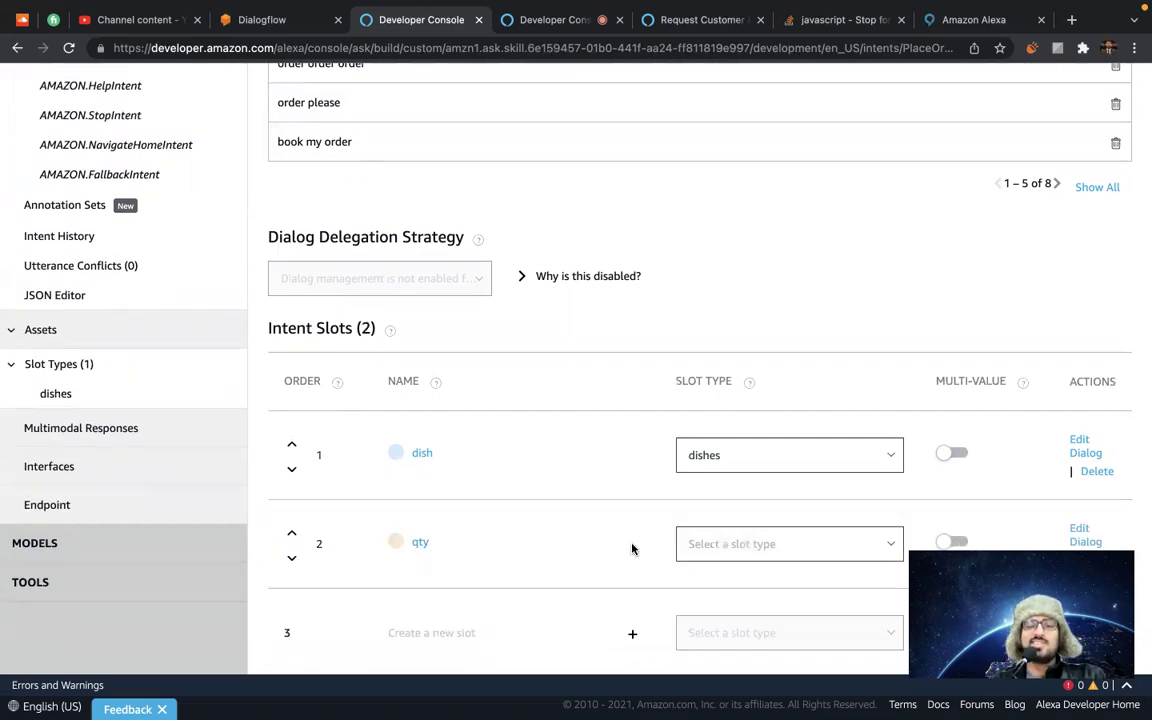
Open the slot type choices for the qty slot in the PlaceOrder intent.
scroll(539, 563, "down", 1)
left_click(774, 446)
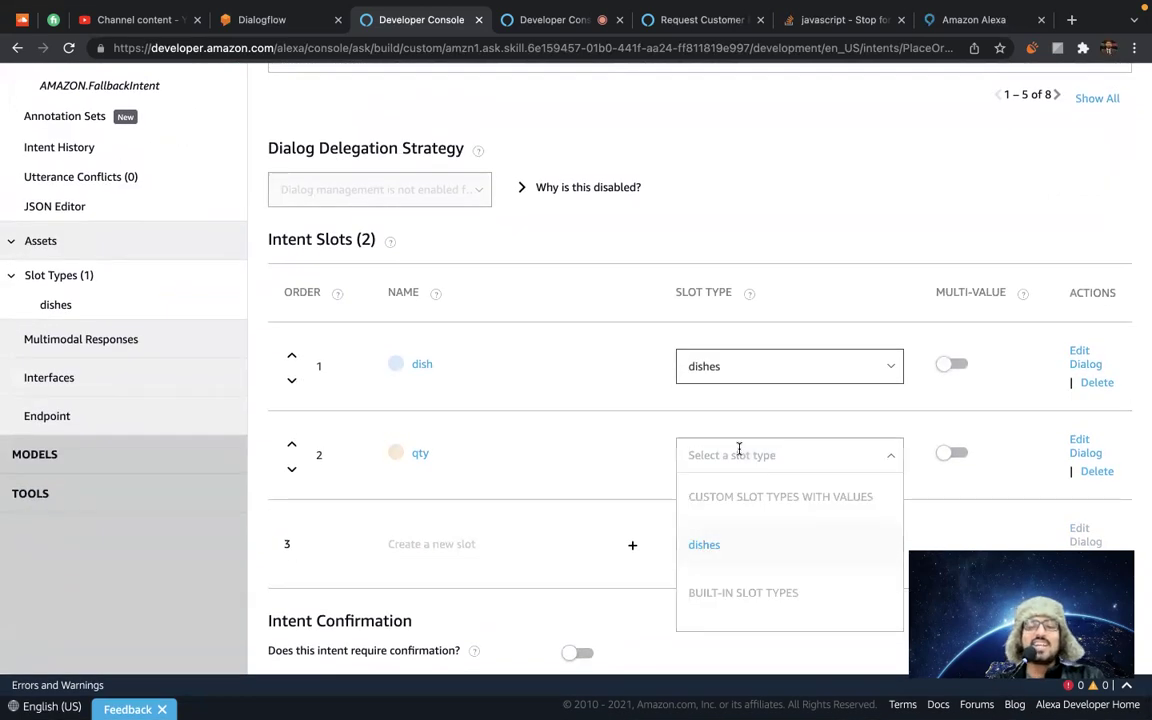
scroll(725, 586, "down", 3)
scroll(725, 586, "up", 2)
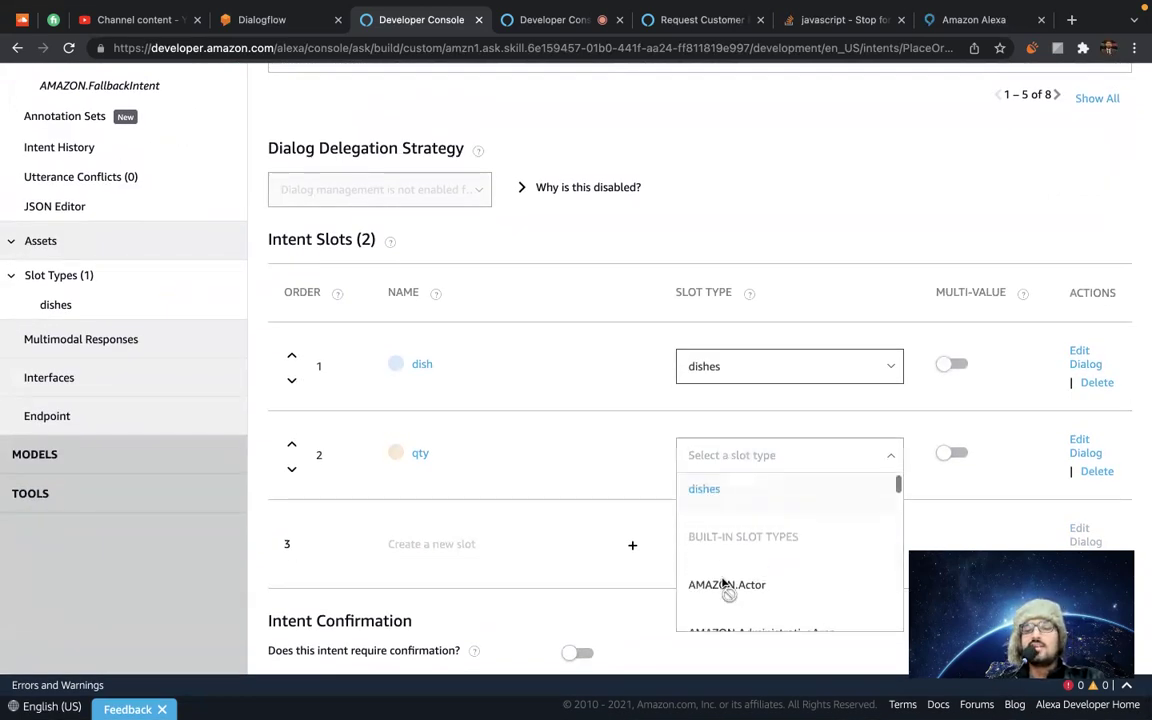
type("number")
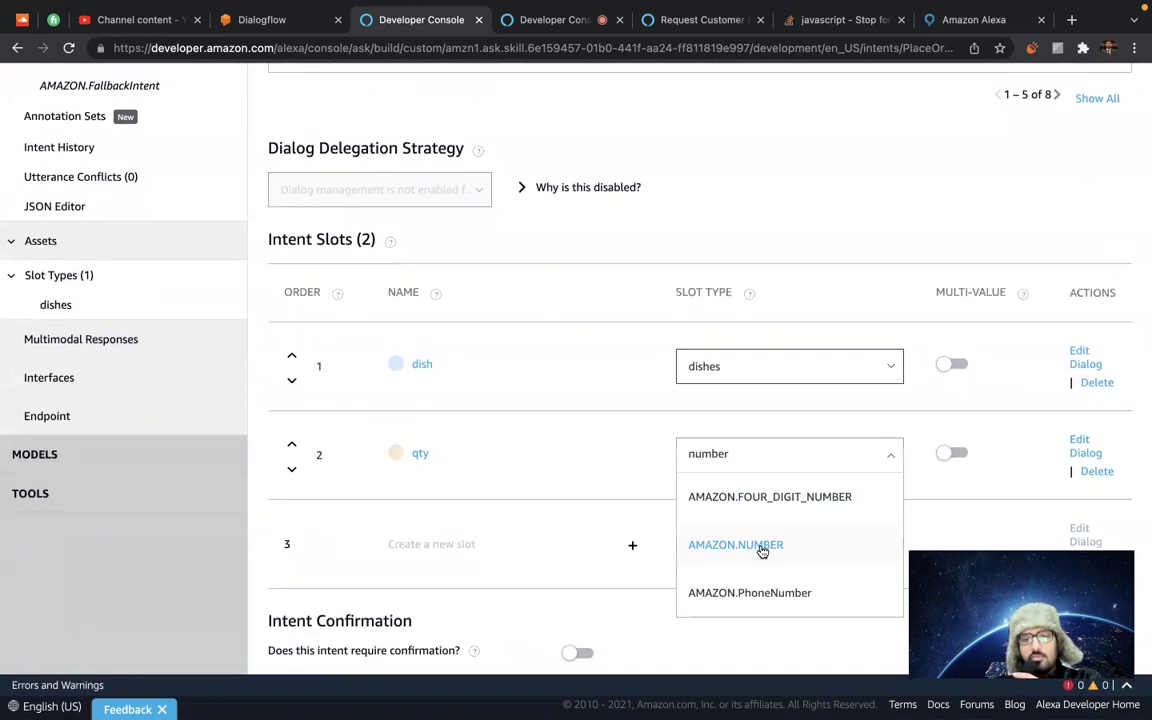
key("BackSpace")
key("BackSpace")
key("BackSpace")
key("BackSpace")
key("BackSpace")
key("BackSpace")
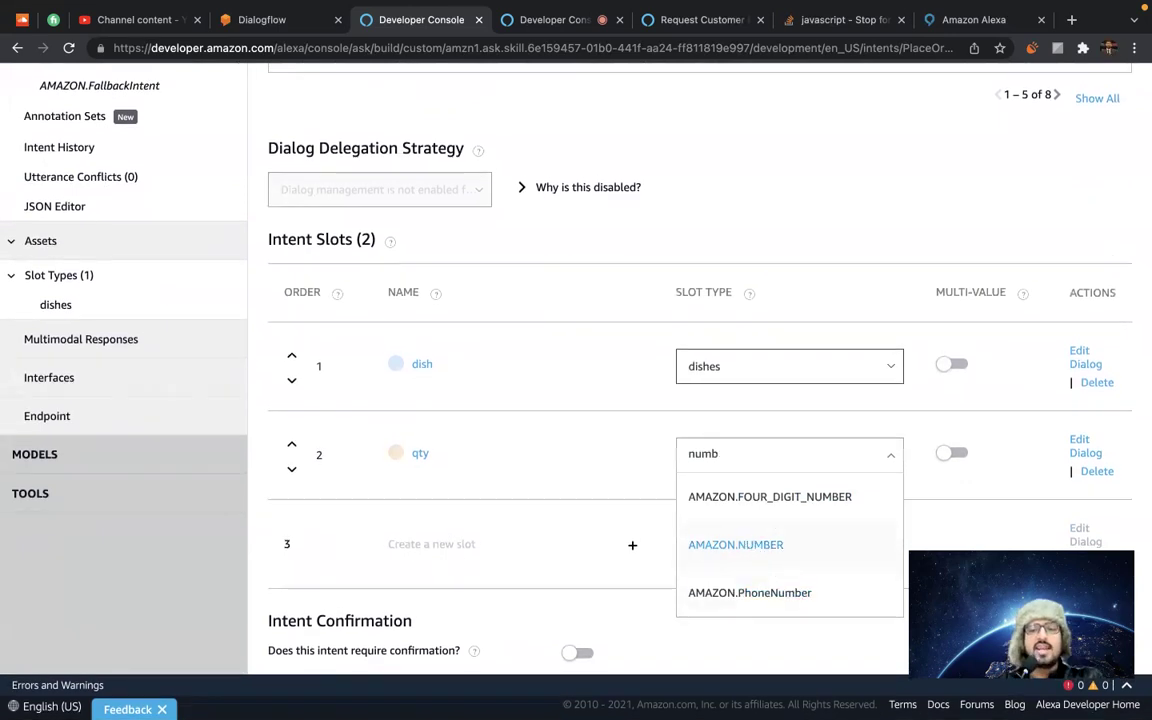
type("in")
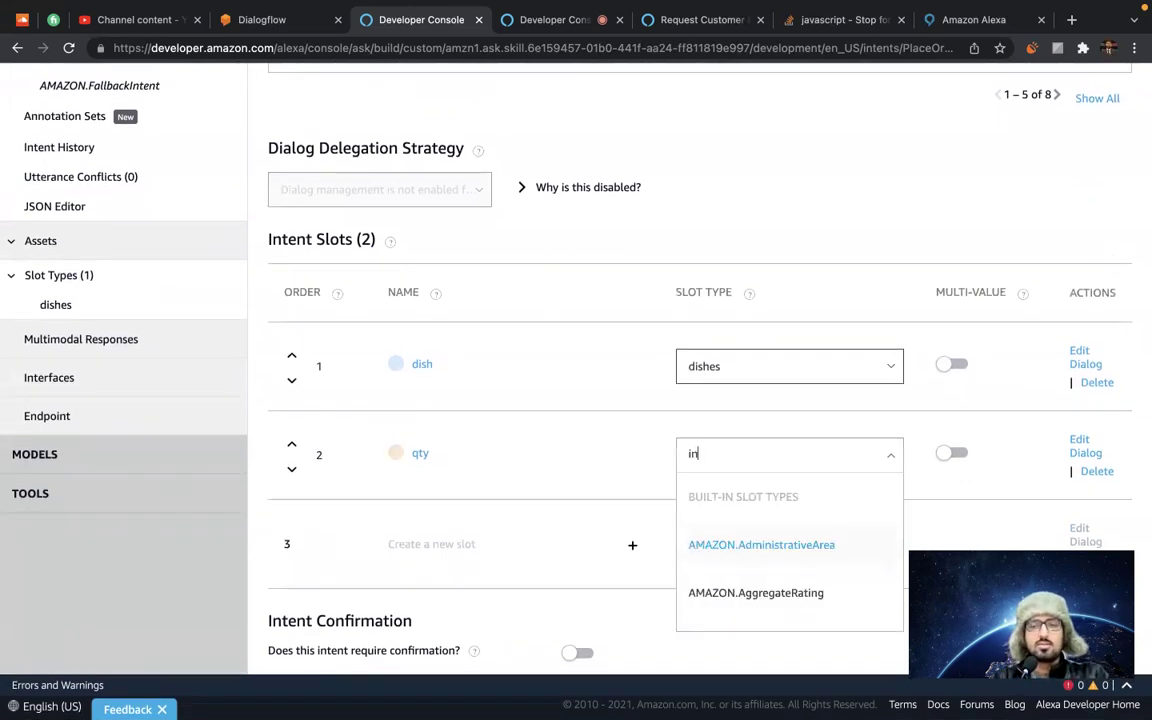
key("BackSpace")
key("BackSpace")
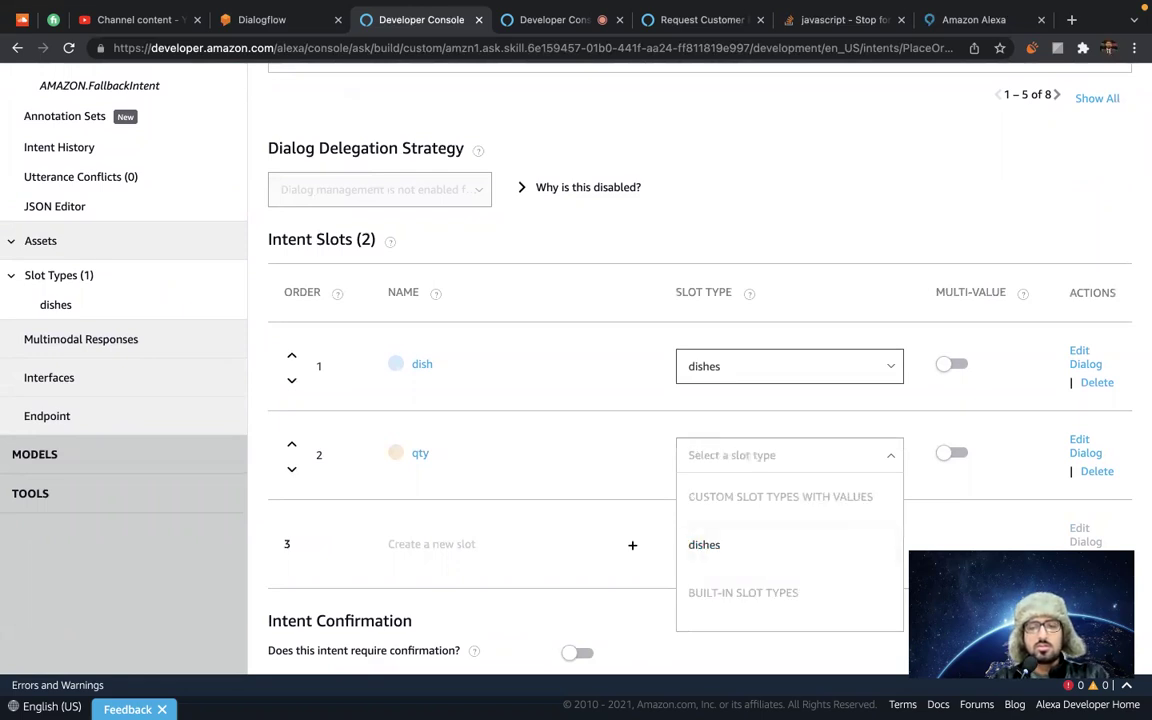
type("quan")
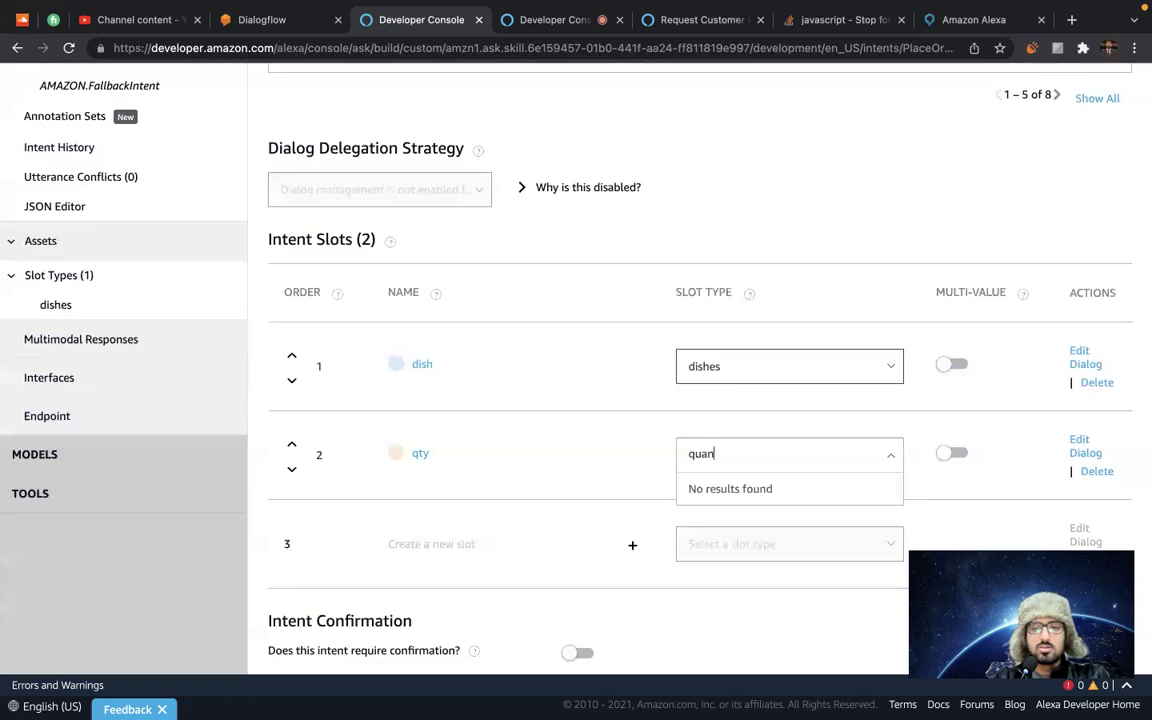
key("BackSpace")
key("BackSpace")
key("BackSpace")
Find the built-in number slot types and assign AMAZON.NUMBER to the qty slot.
type("number")
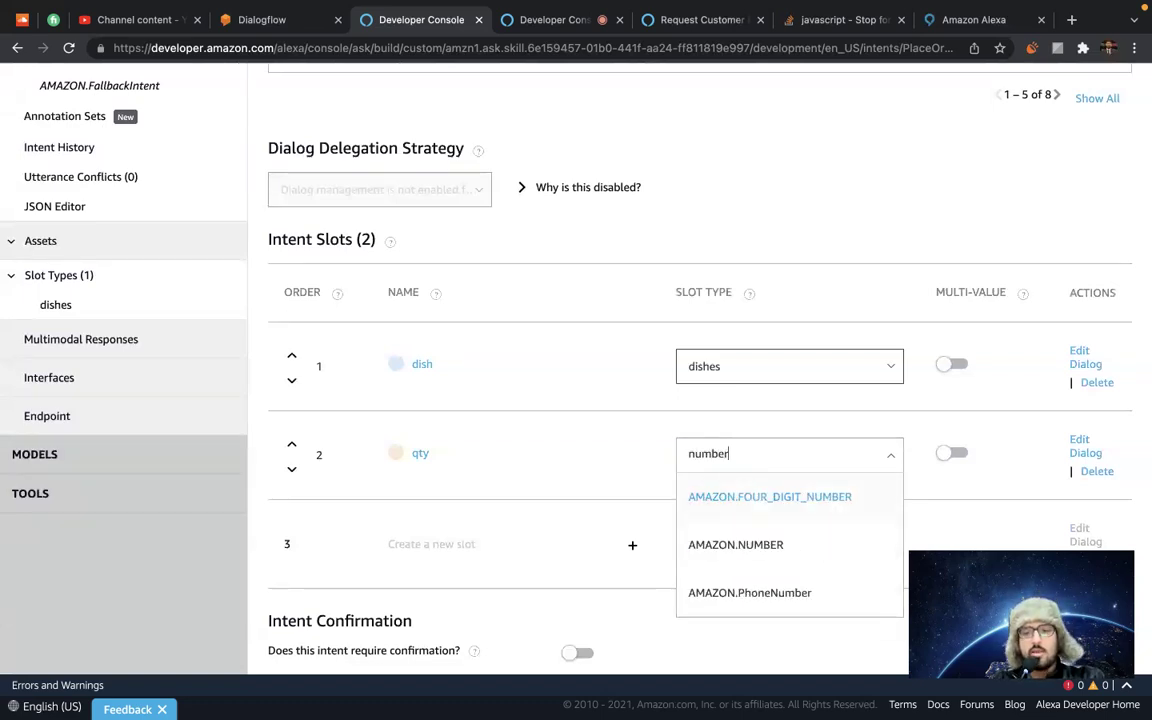
key("Down")
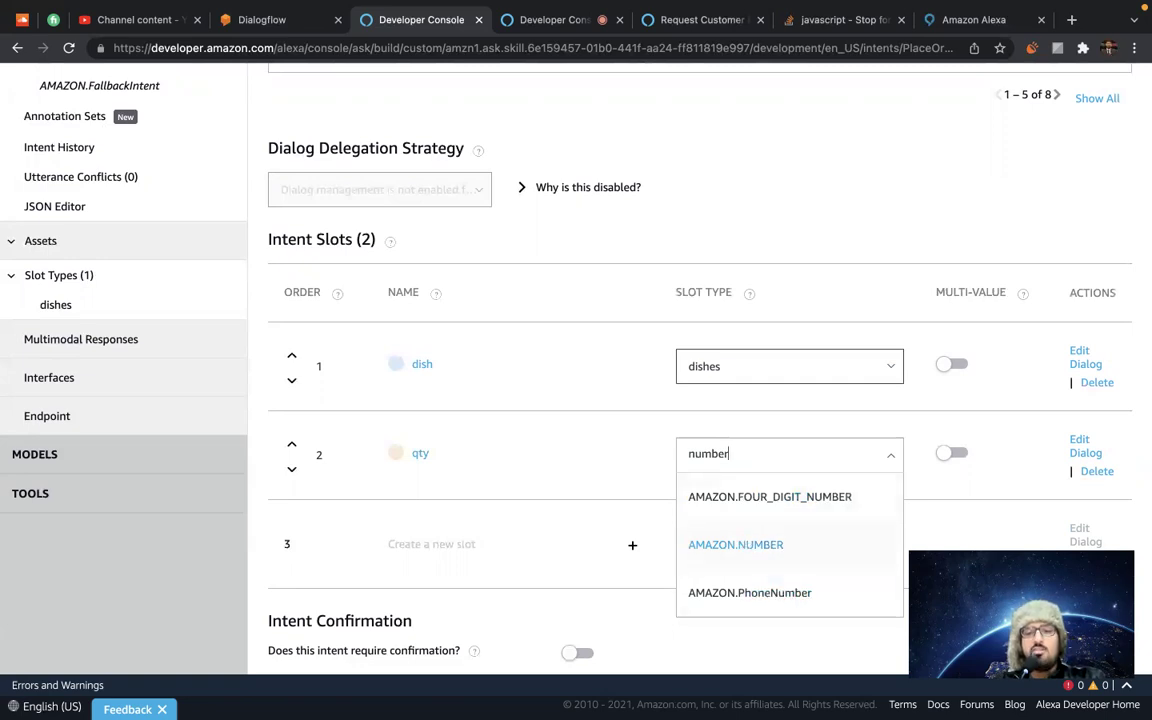
left_click(746, 544)
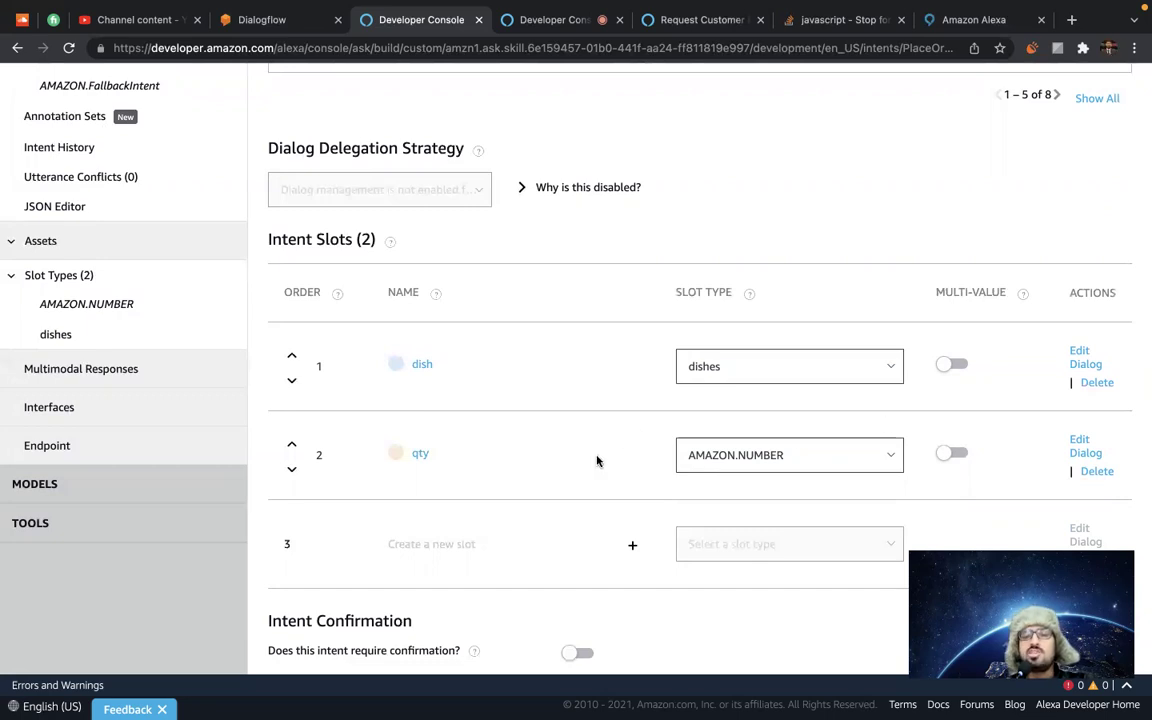
Add the sample utterance "I want {qty} plate {dish}" to the PlaceOrder intent, using the existing qty and dish slots.
scroll(518, 464, "up", 10)
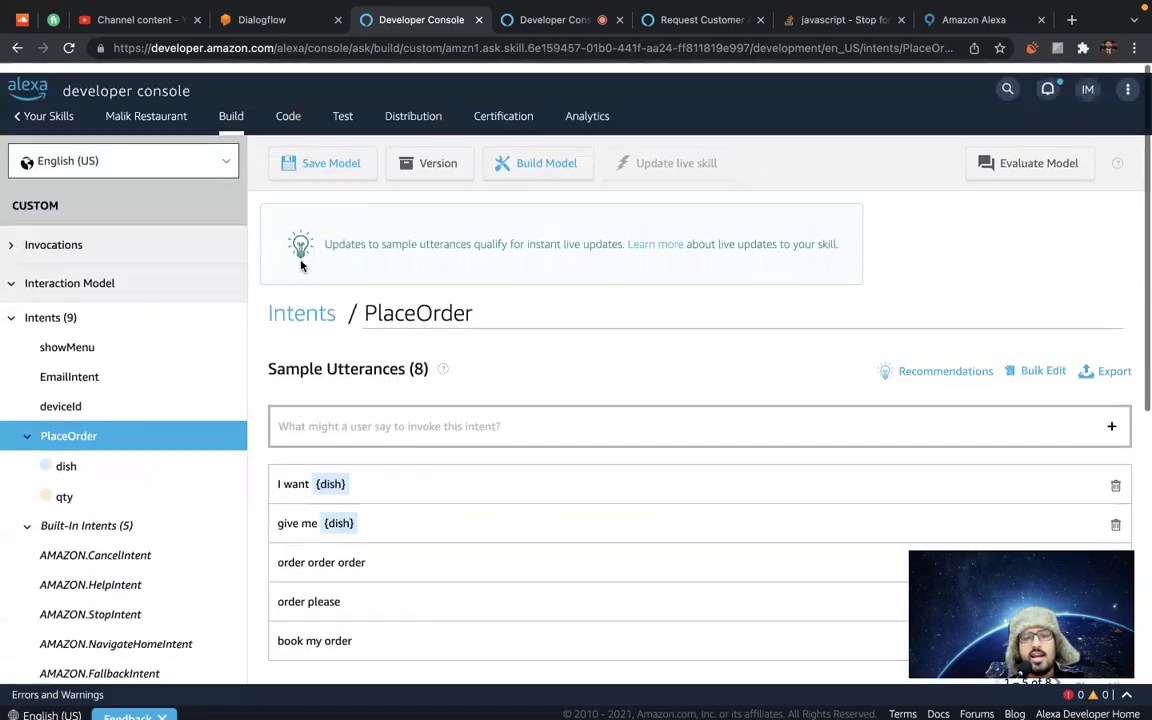
type("I wan")
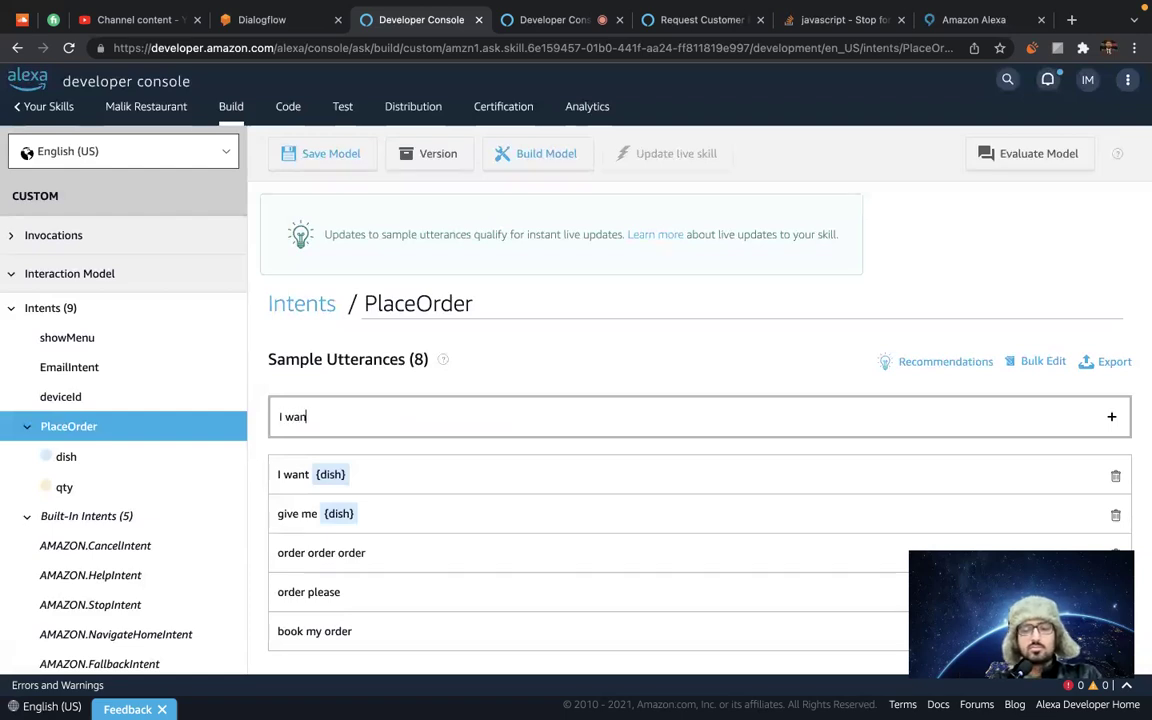
type("t {")
key("Down")
key("Return")
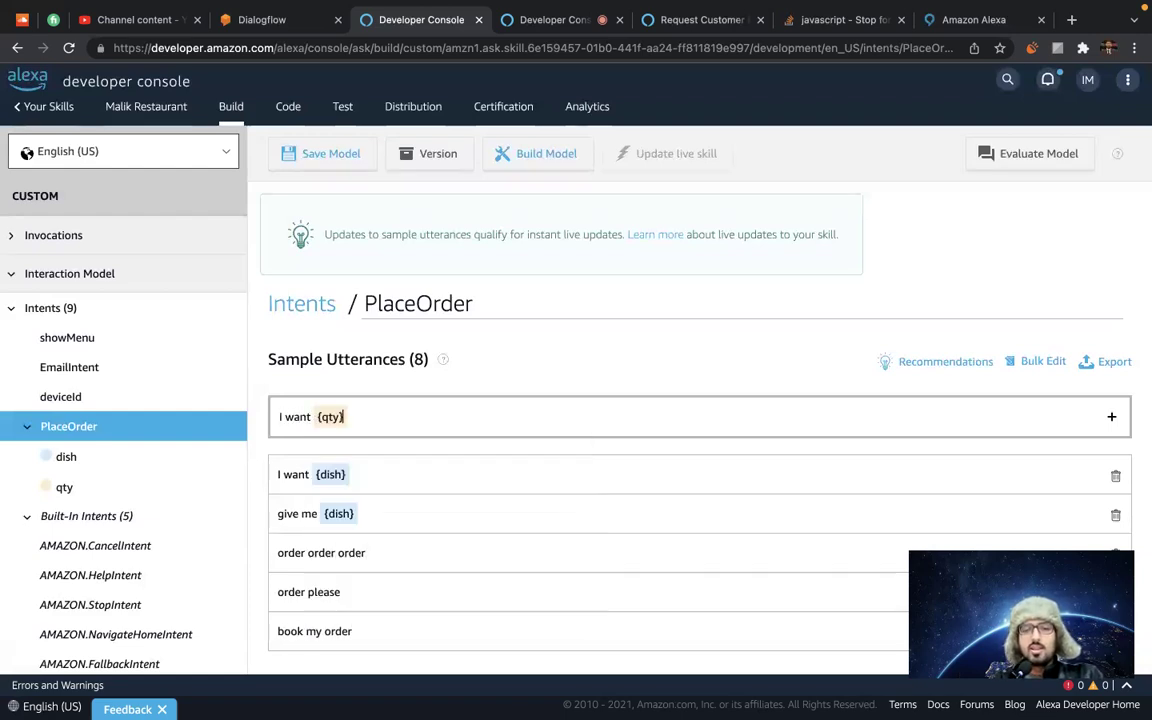
type("plate {")
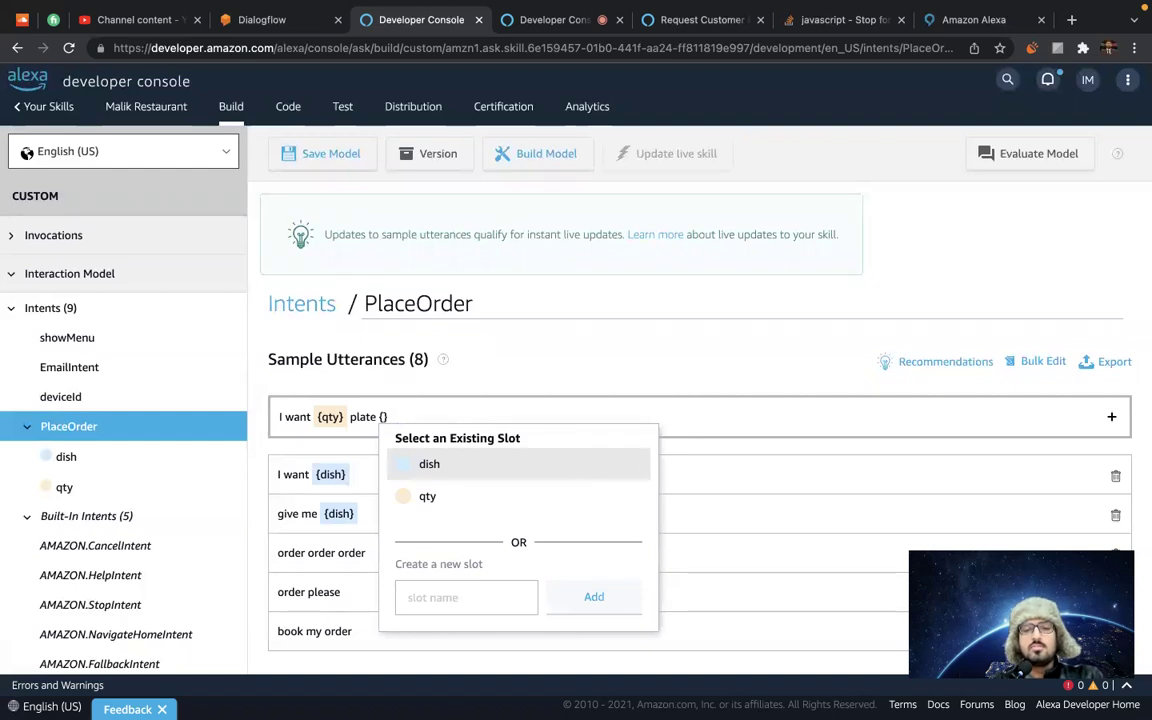
key("Return")
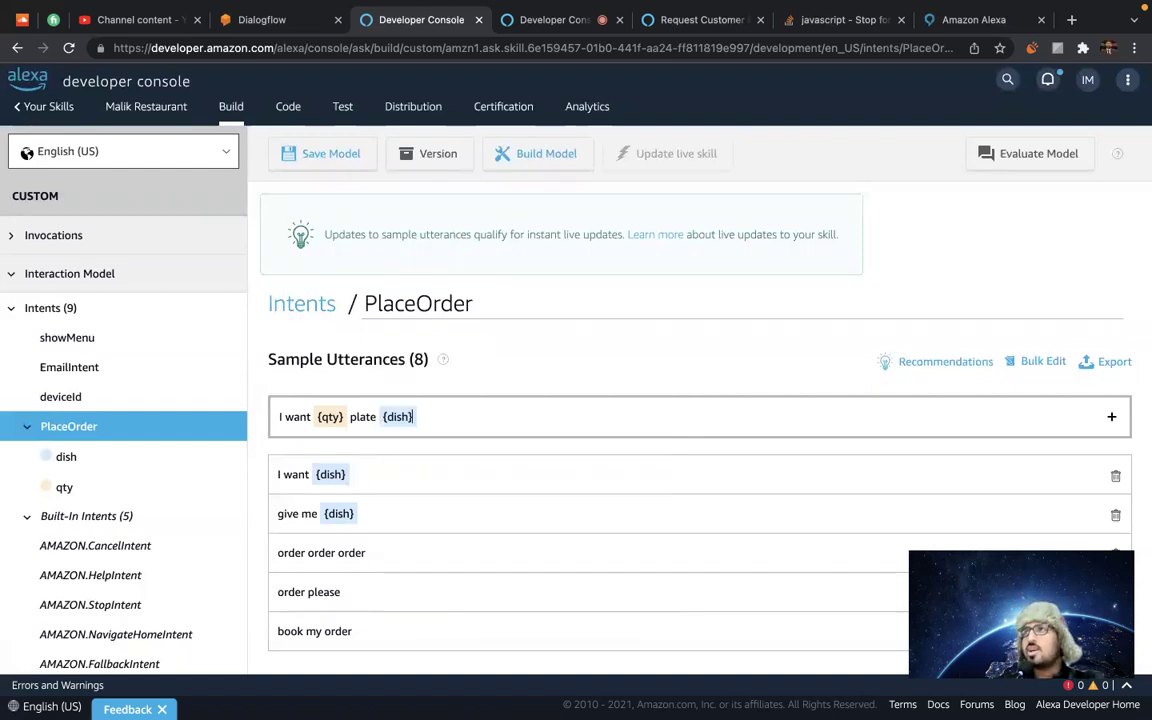
key("Return")
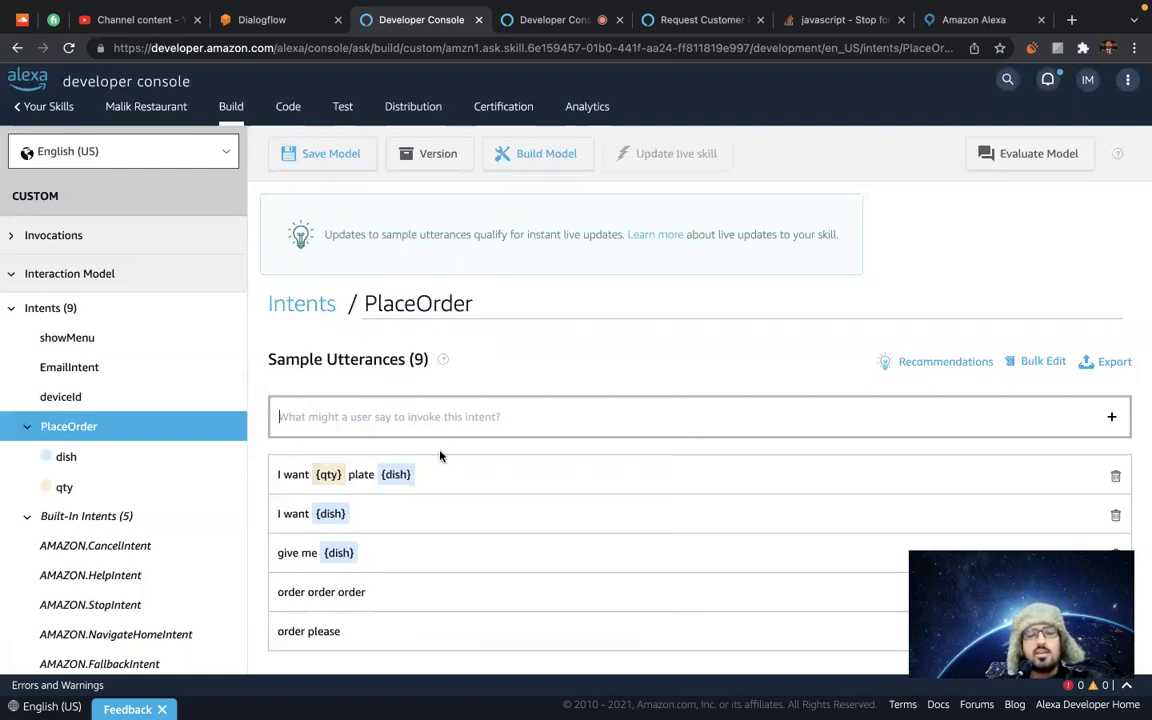
Add the sample utterance "give me {qty} {dish}" to the PlaceOrder intent, using both existing slots.
type("give me")
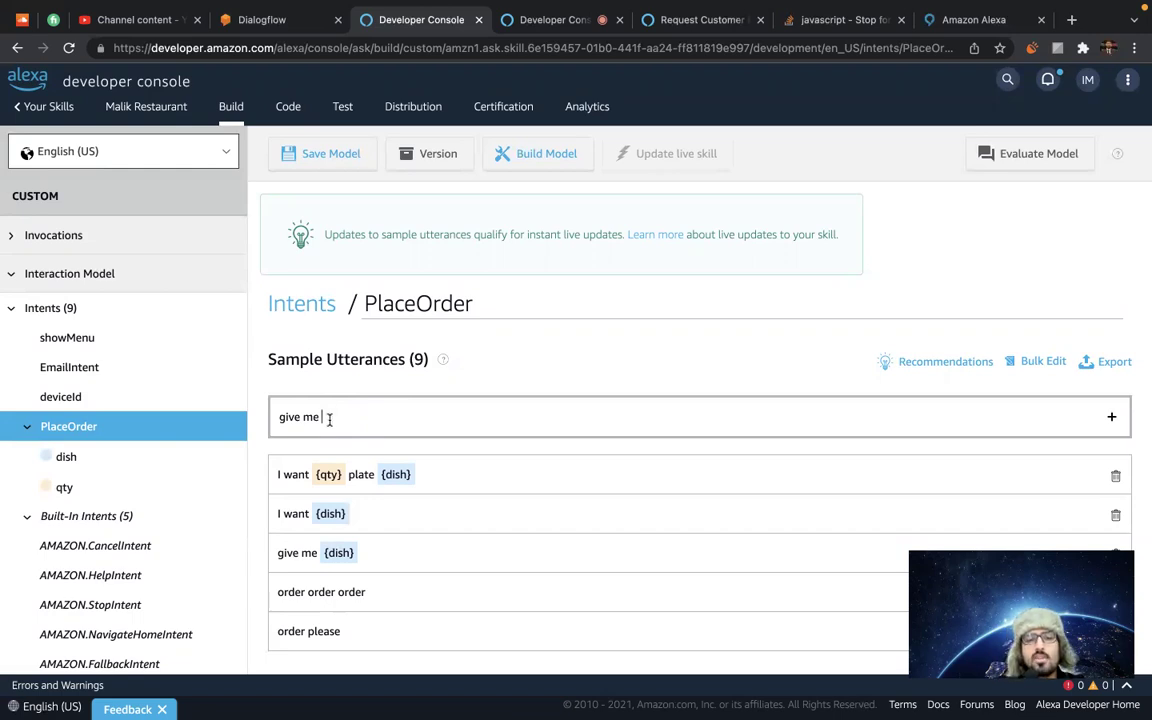
type("{")
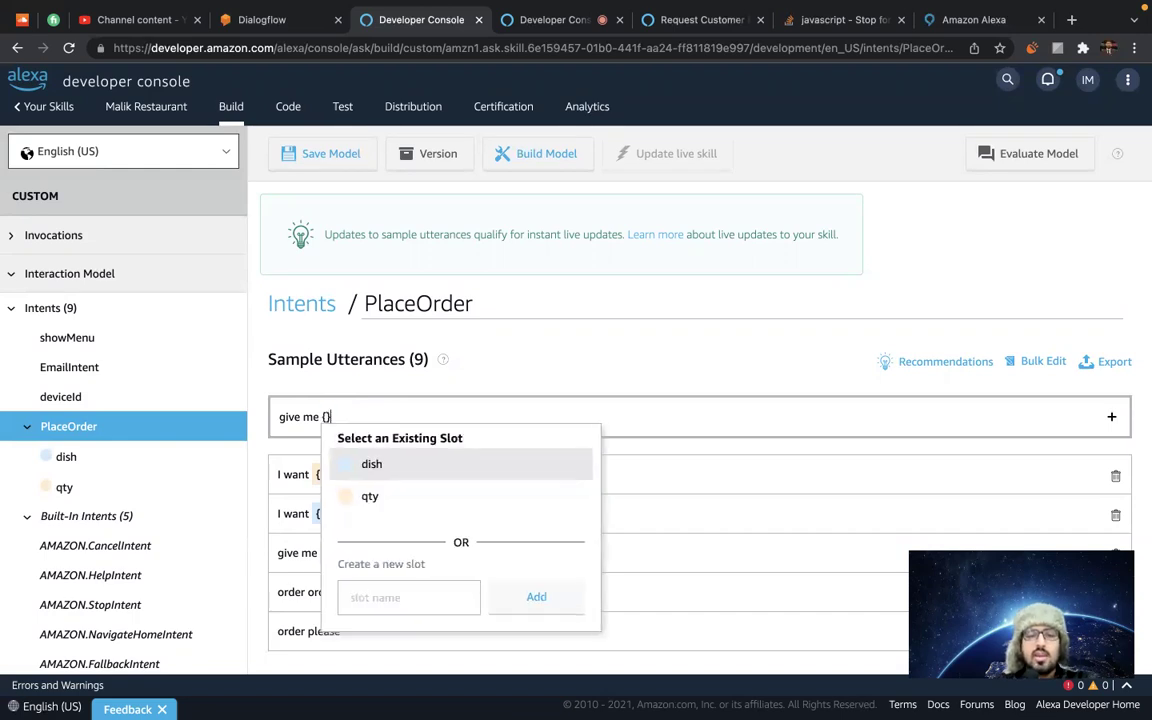
type("qty}")
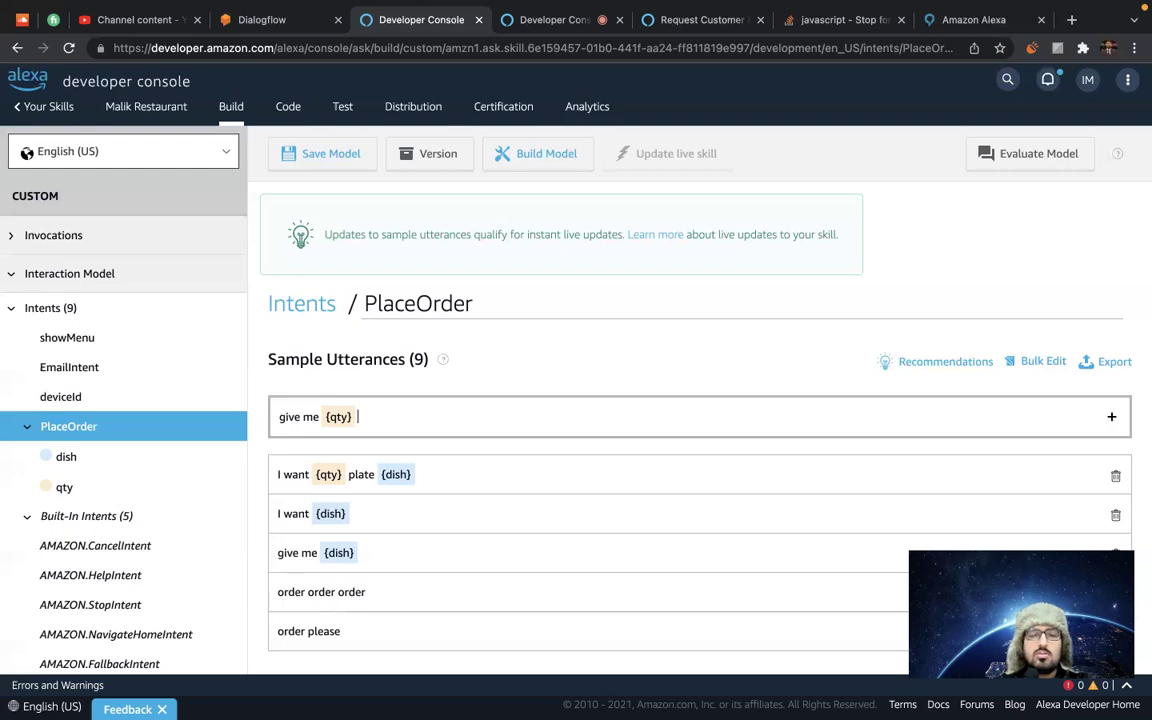
type(" {dish}")
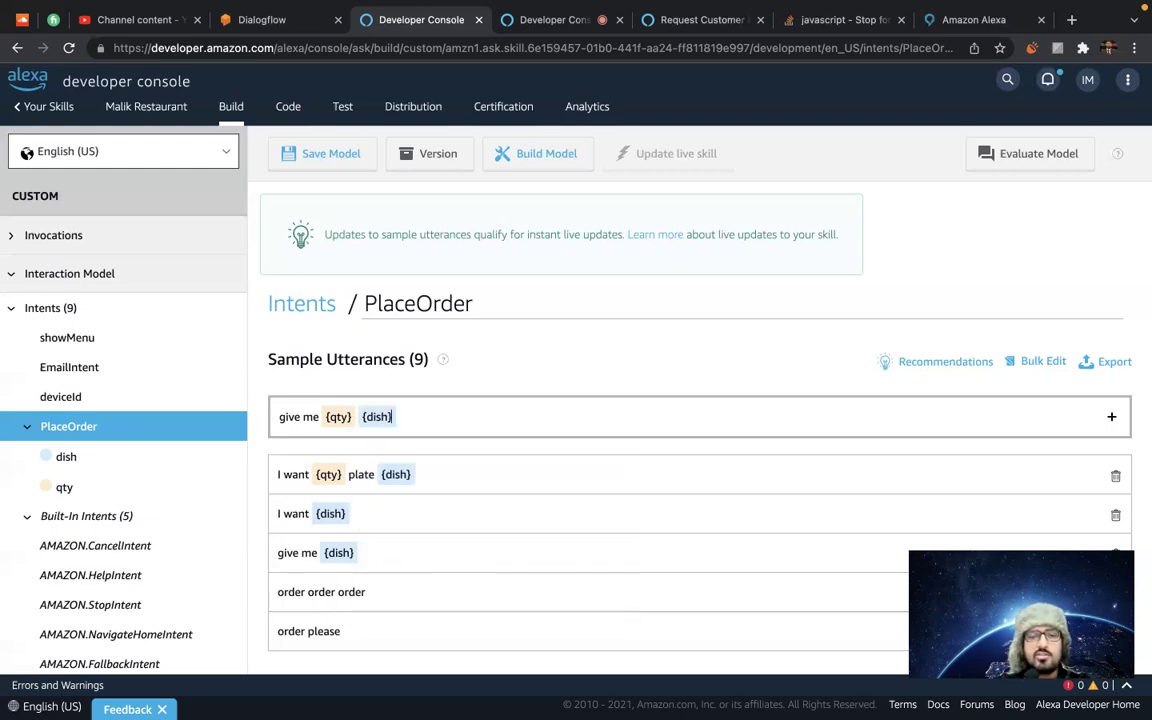
key("Return")
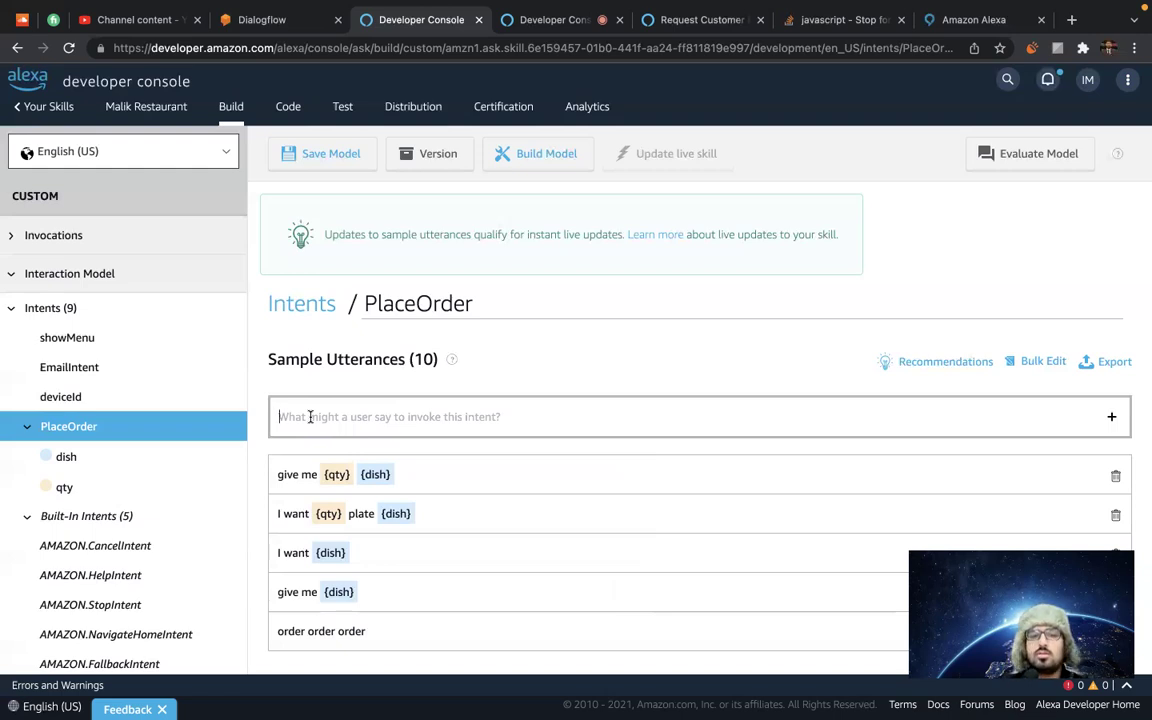
Review the PlaceOrder sample utterances and the slot types assigned to its dish and qty slots.
scroll(447, 417, "down", 1)
scroll(448, 418, "down", 1)
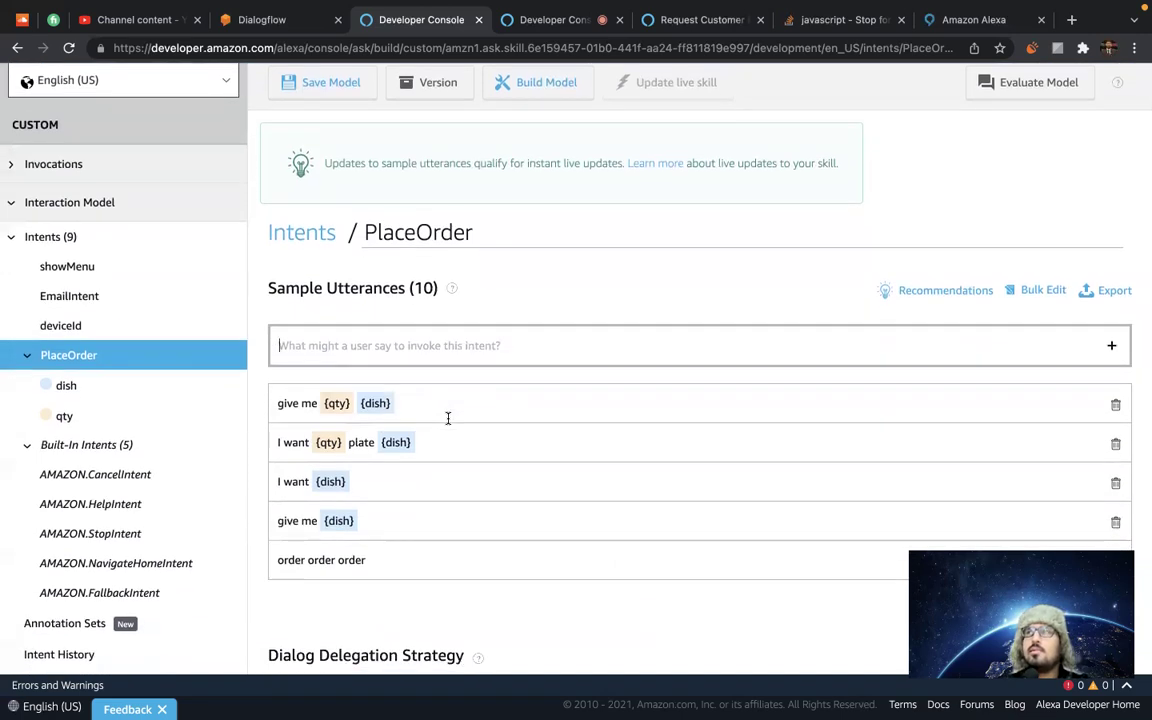
scroll(448, 418, "down", 1)
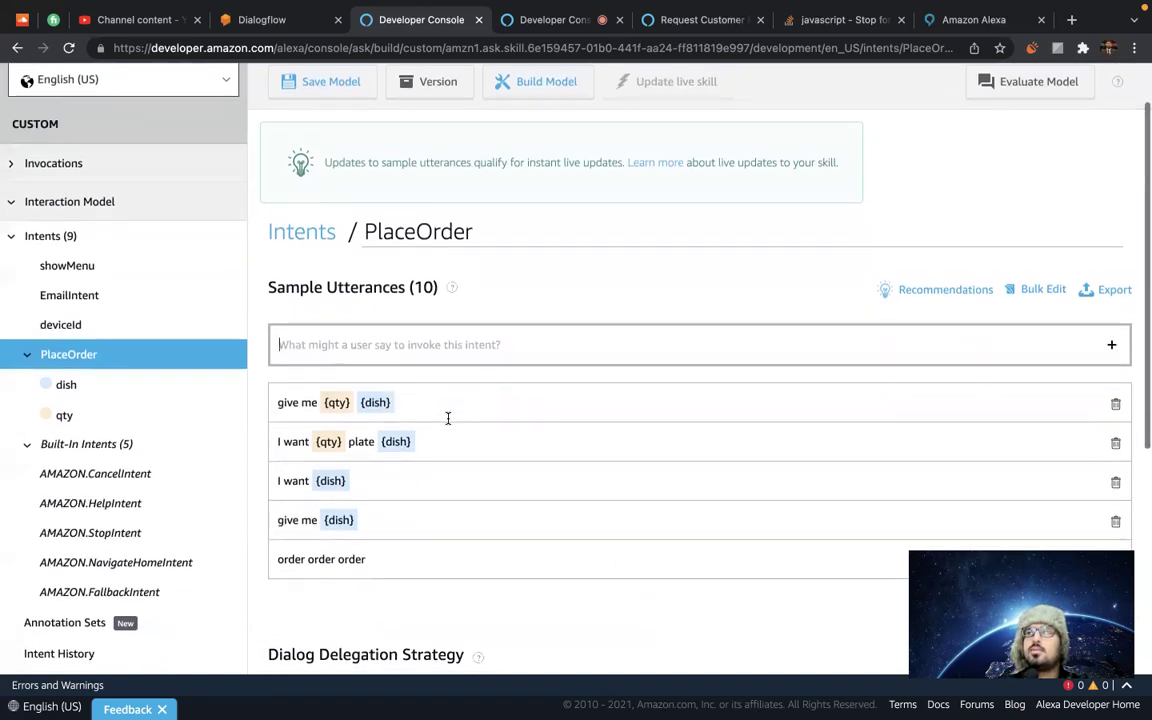
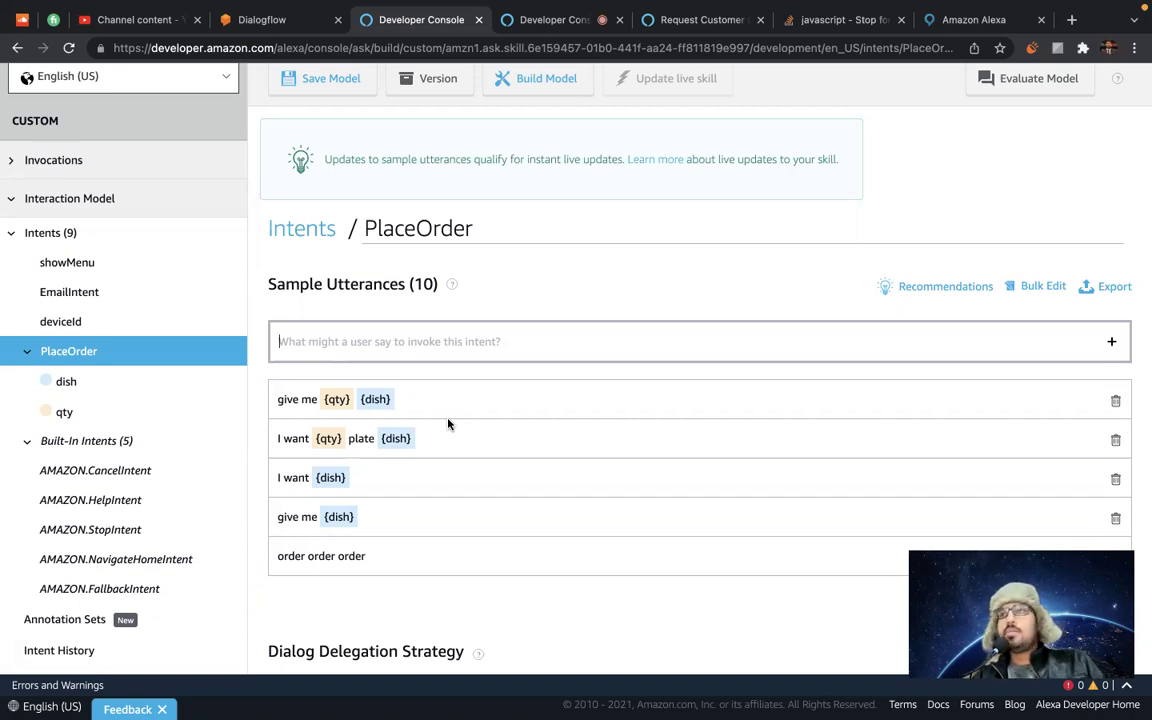
scroll(448, 424, "down", 5)
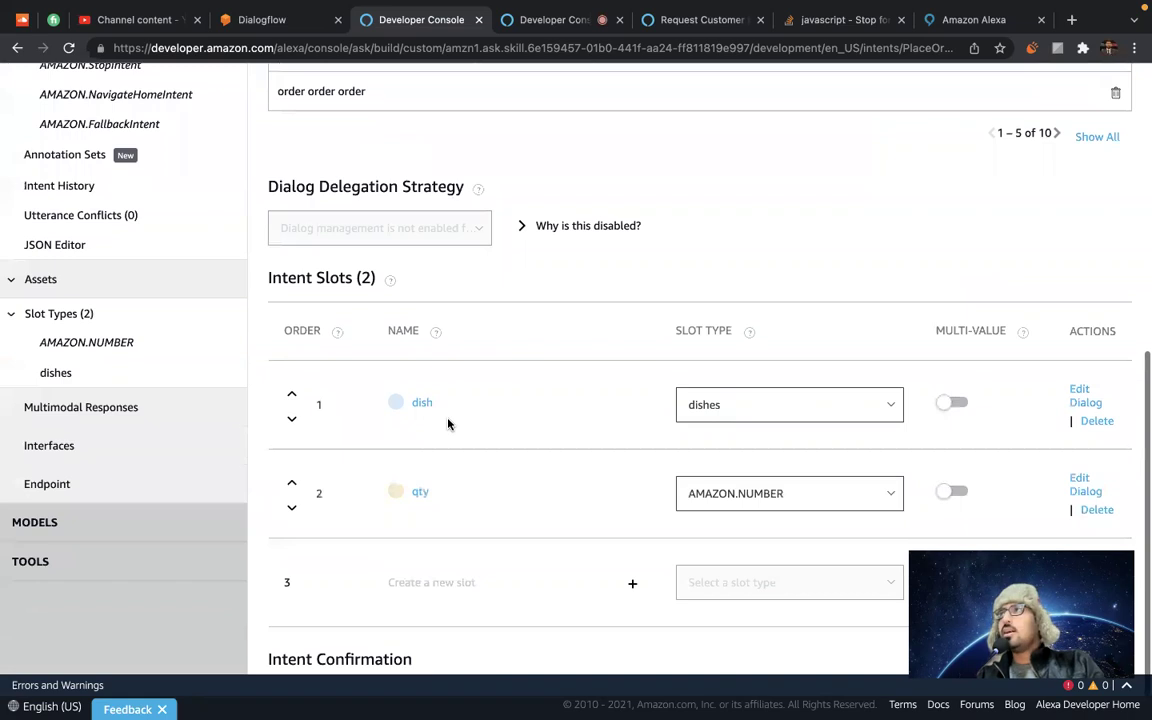
scroll(448, 424, "up", 4)
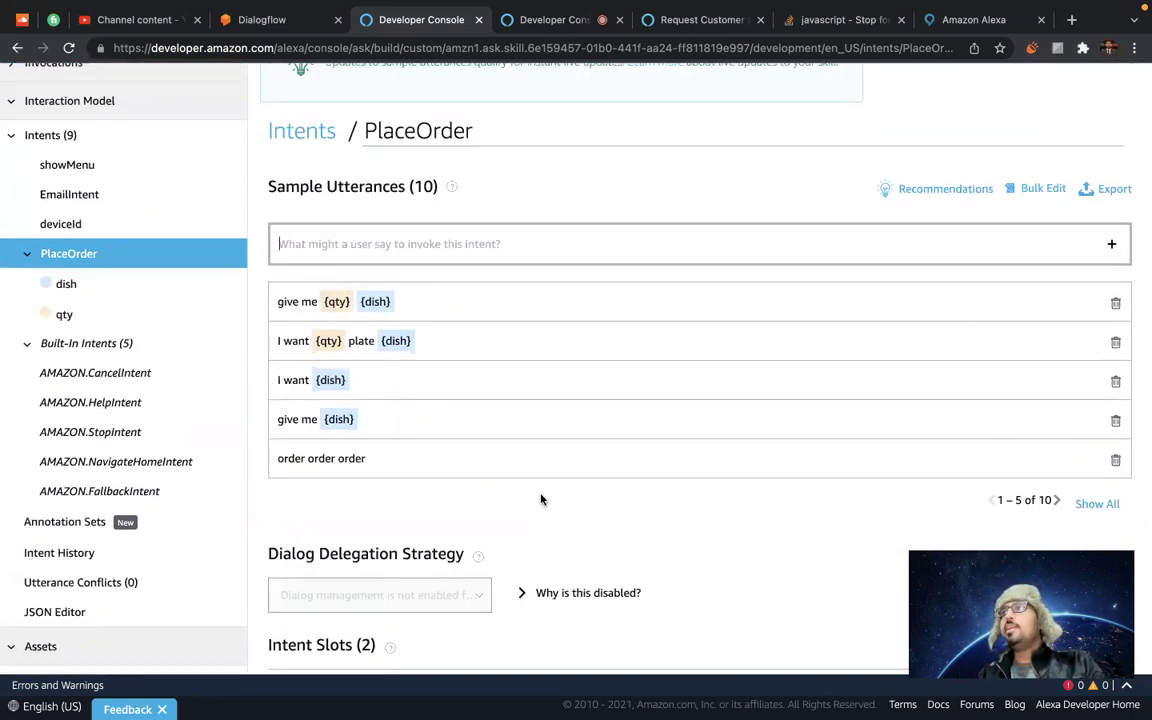
scroll(540, 496, "down", 1)
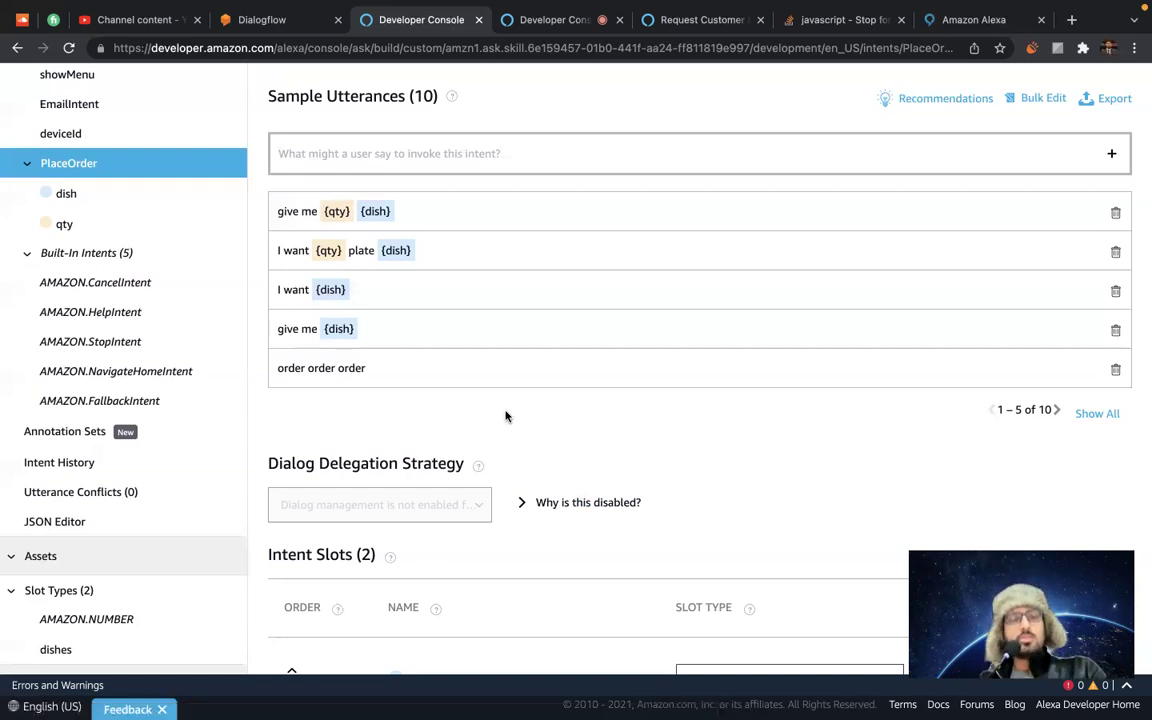
scroll(424, 437, "down", 1)
Begin a new PlaceOrder sample utterance with "note order for" and open a slot reference after it.
scroll(381, 387, "up", 3)
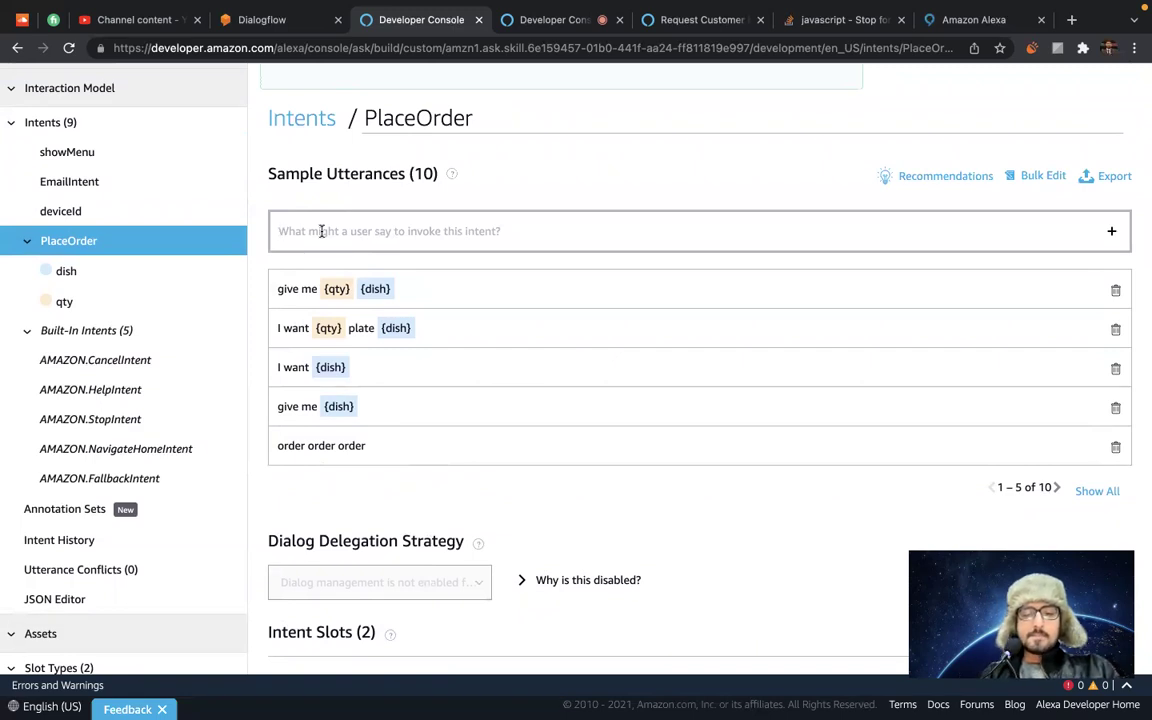
left_click(321, 231)
type("note order for")
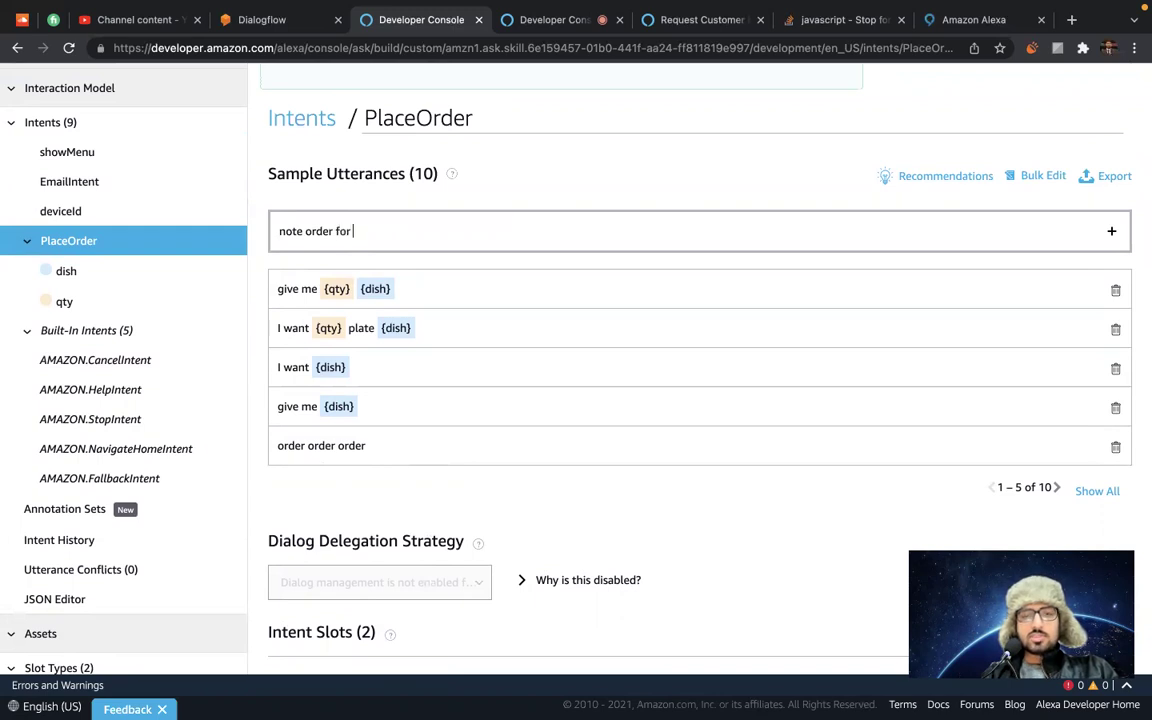
type(" {")
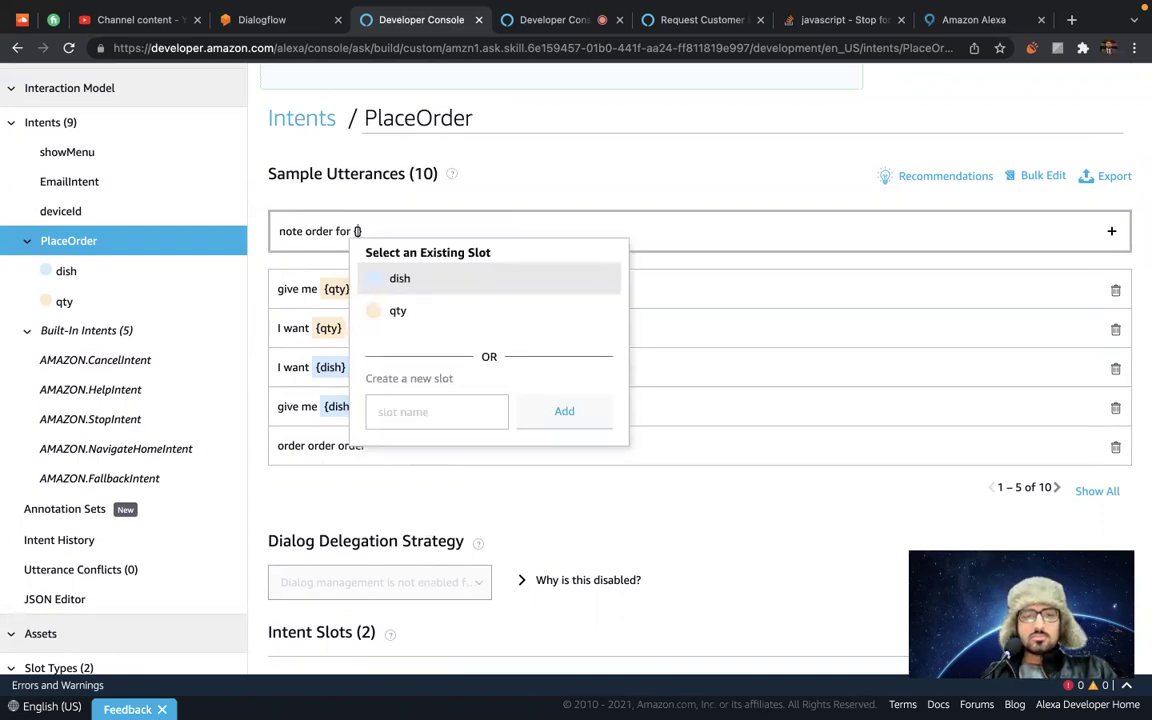
key("Return")
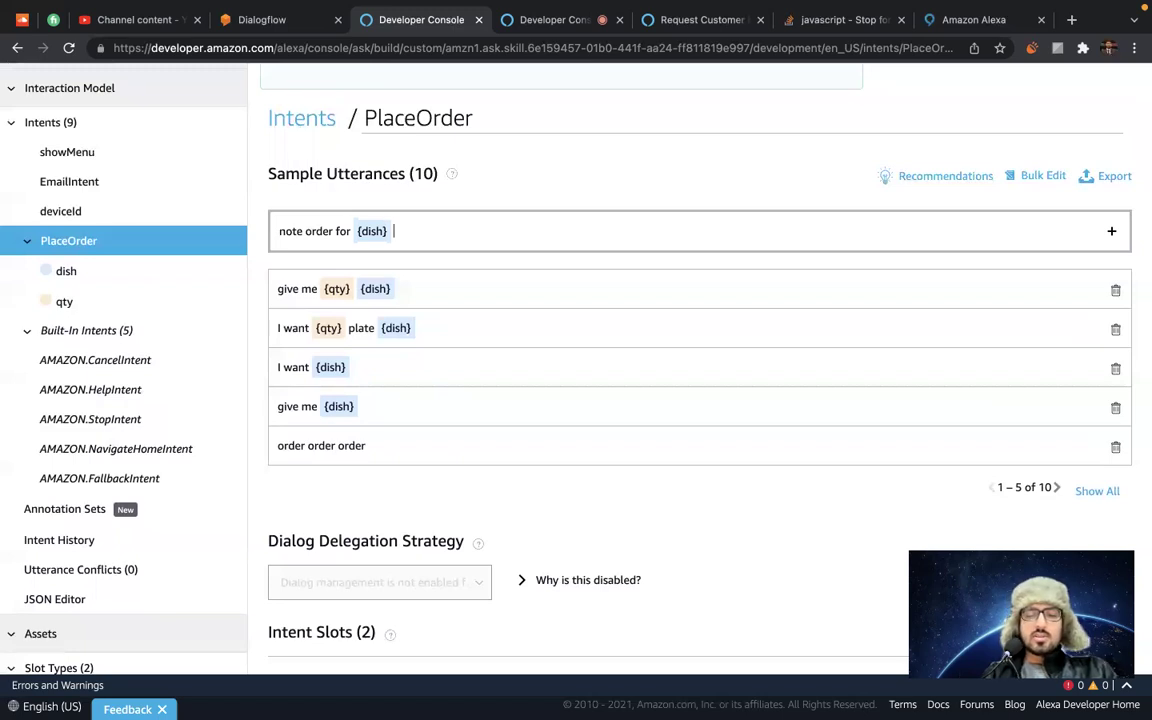
type("{")
key("Return")
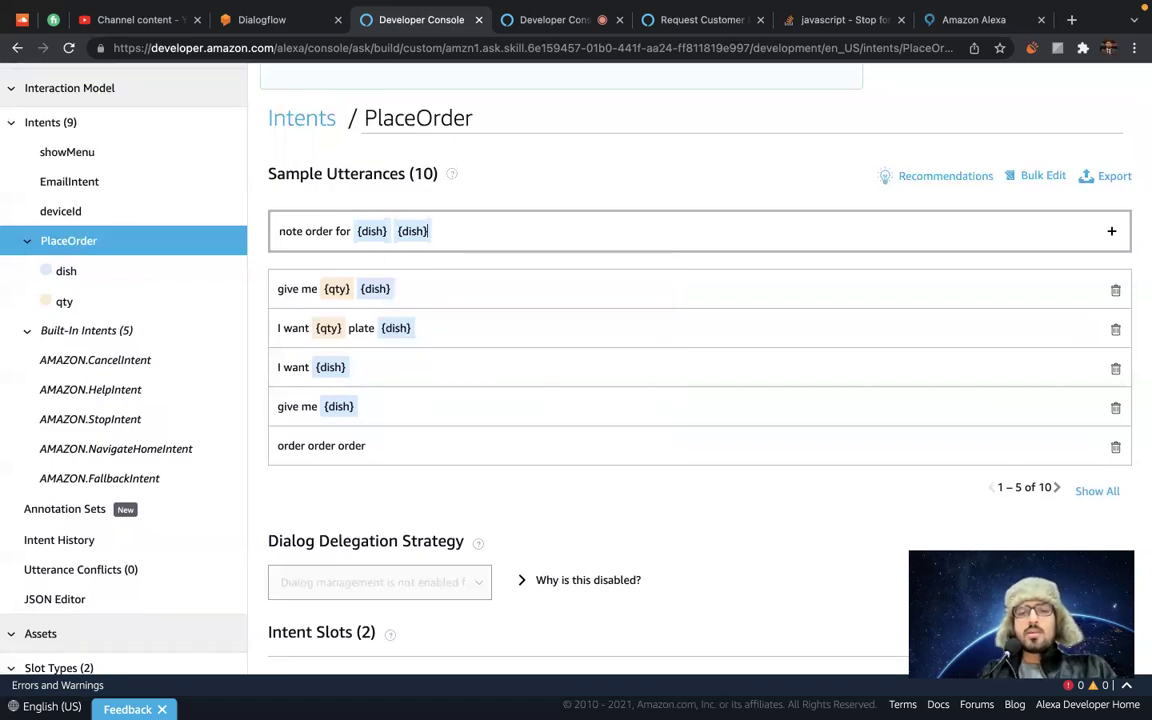
key("BackSpace")
key("BackSpace")
key("BackSpace")
key("BackSpace")
key("BackSpace")
key("BackSpace")
key("BackSpace")
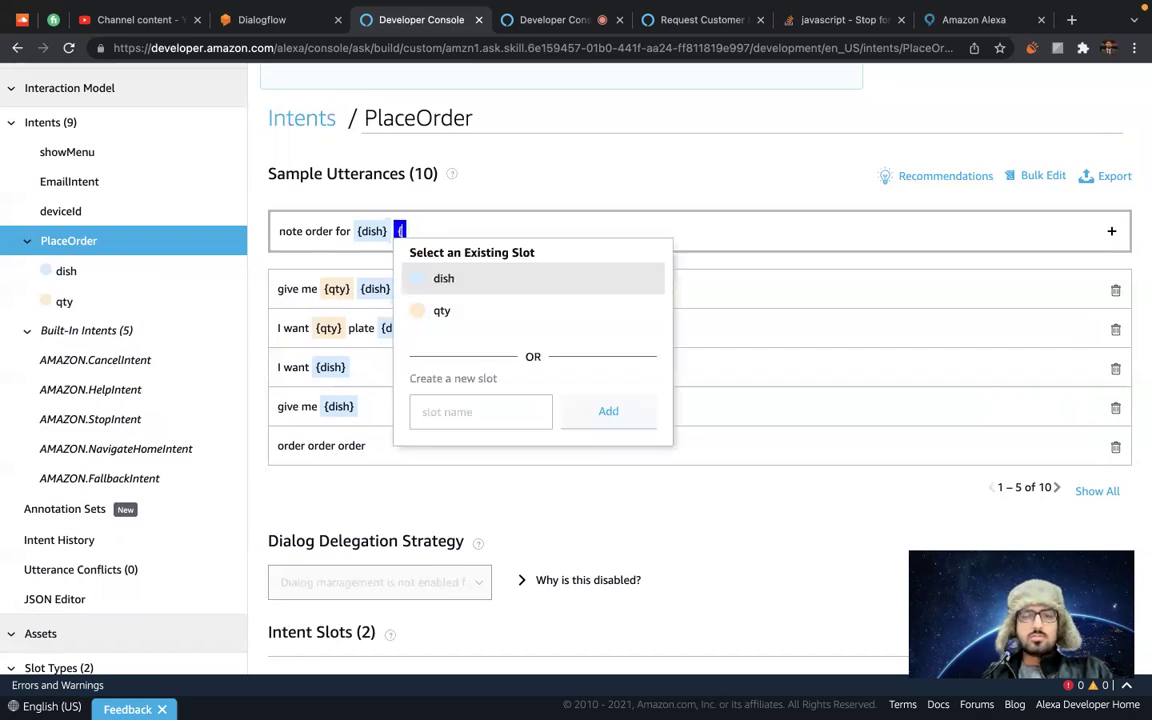
key("BackSpace")
key("BackSpace")
key("BackSpace")
key("BackSpace")
key("BackSpace")
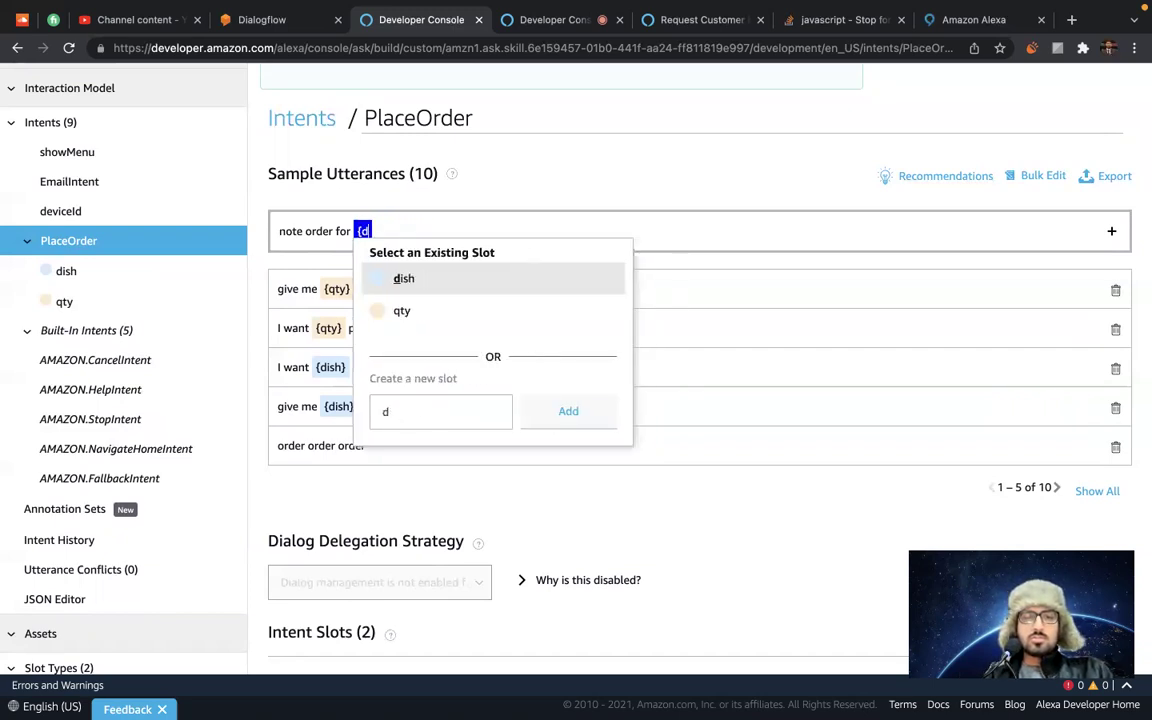
Complete and add the PlaceOrder sample utterance "note order for {qty} {dish}", using both existing slots.
type("qty} {")
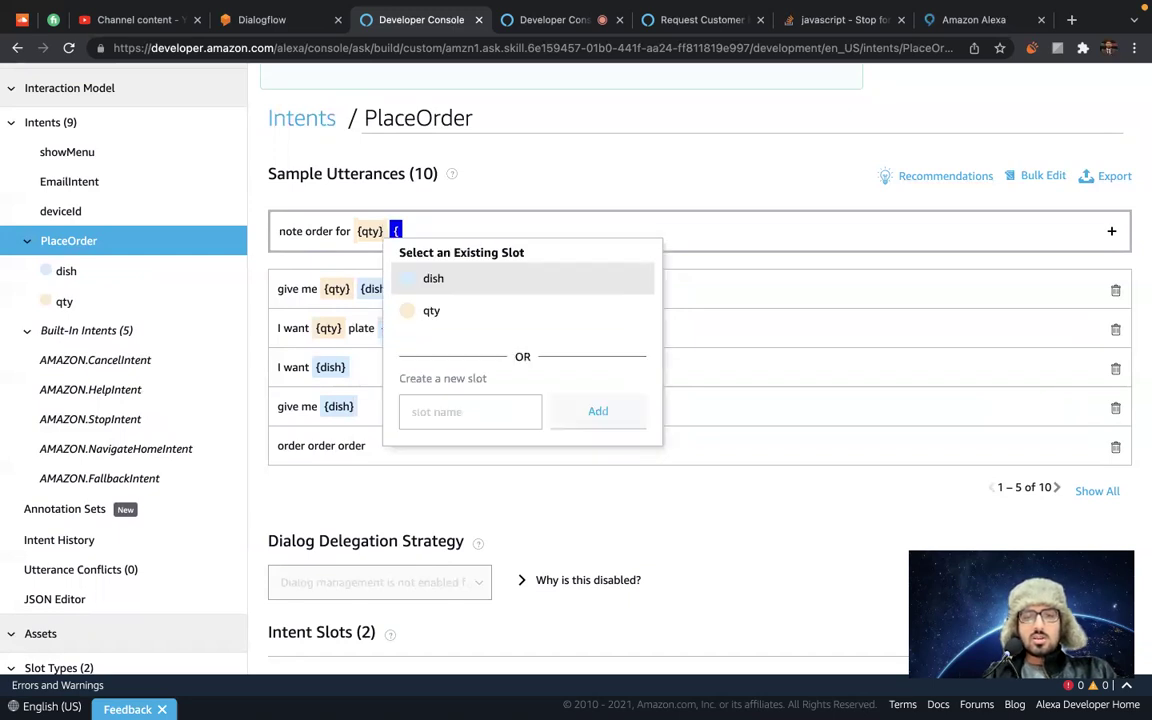
key("Return")
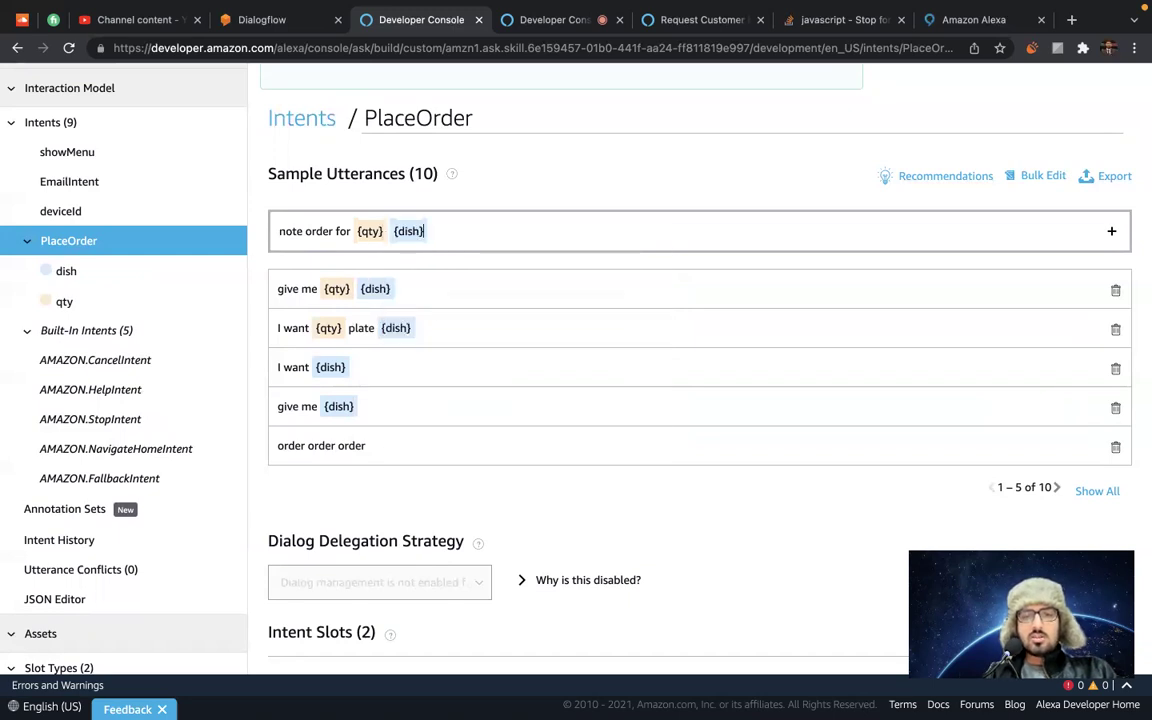
key("Return")
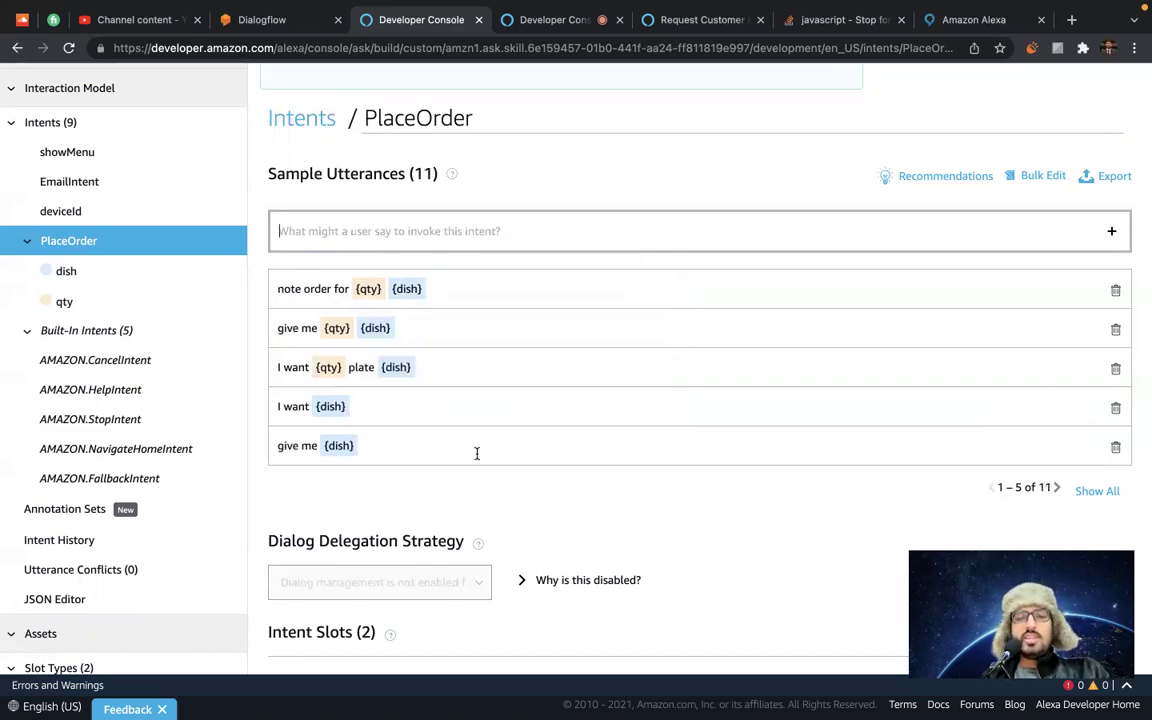
Save the interaction model with the updated PlaceOrder sample utterances.
scroll(373, 468, "down", 1)
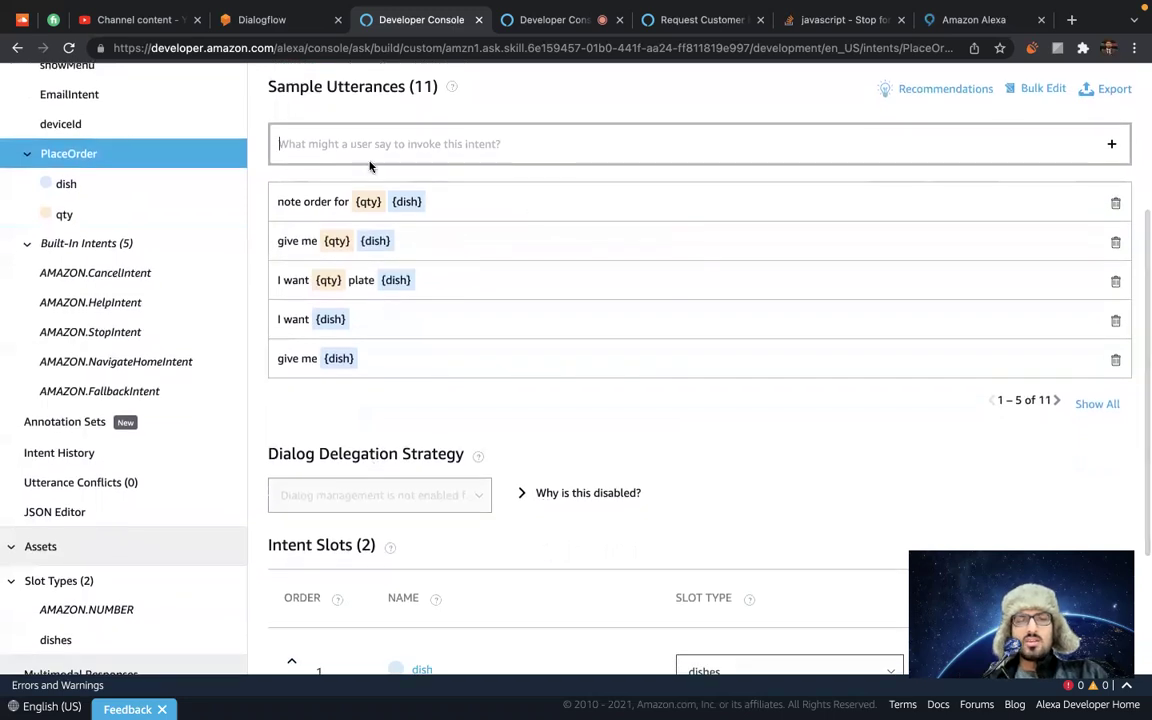
scroll(305, 178, "up", 5)
left_click(305, 178)
Open the dialog settings of PlaceOrder's dish slot and make the slot required to fulfill the intent.
scroll(488, 370, "down", 3)
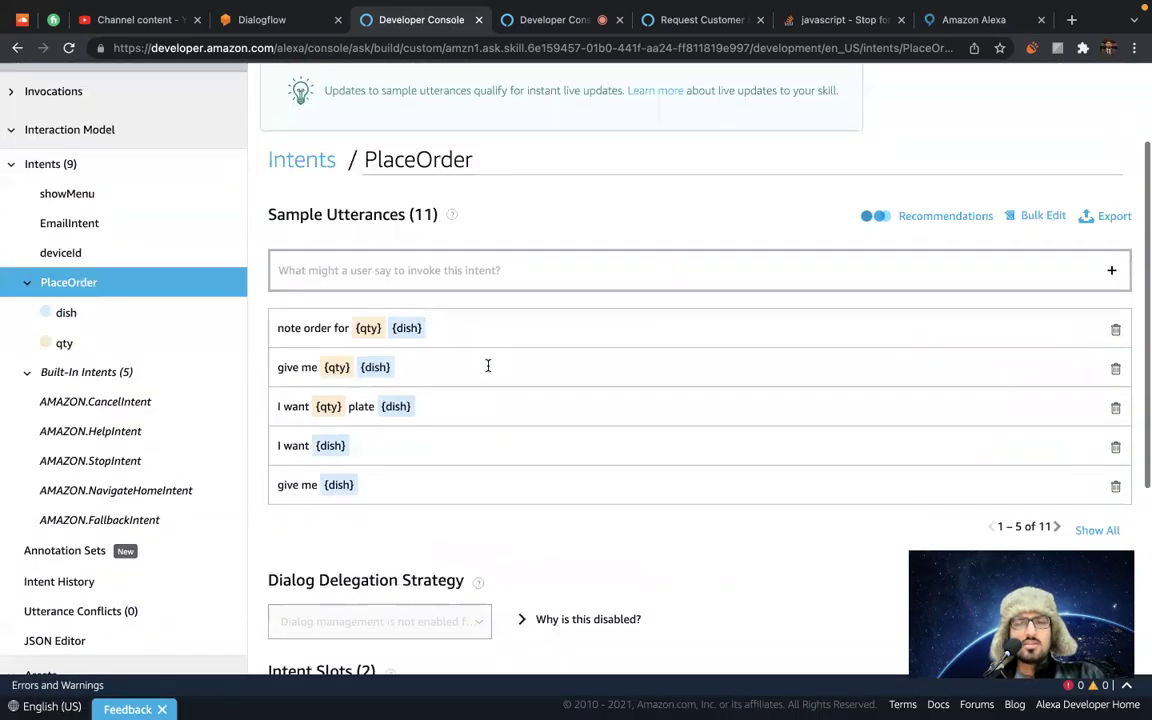
scroll(488, 370, "down", 2)
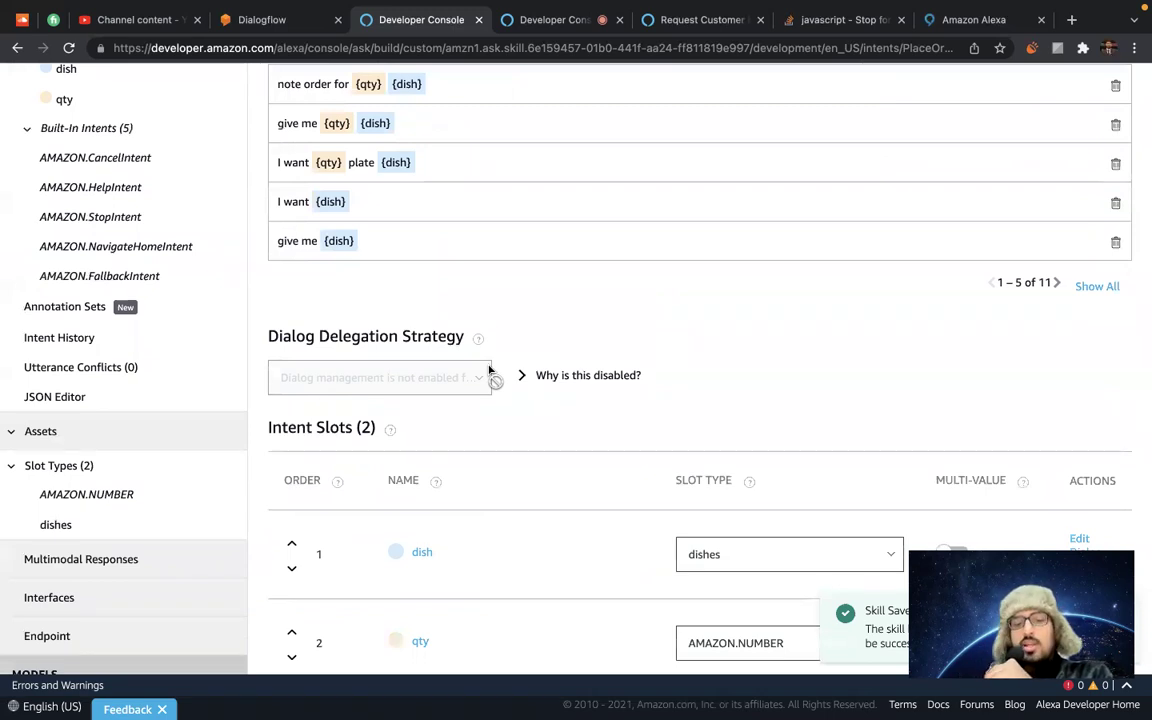
scroll(488, 370, "down", 4)
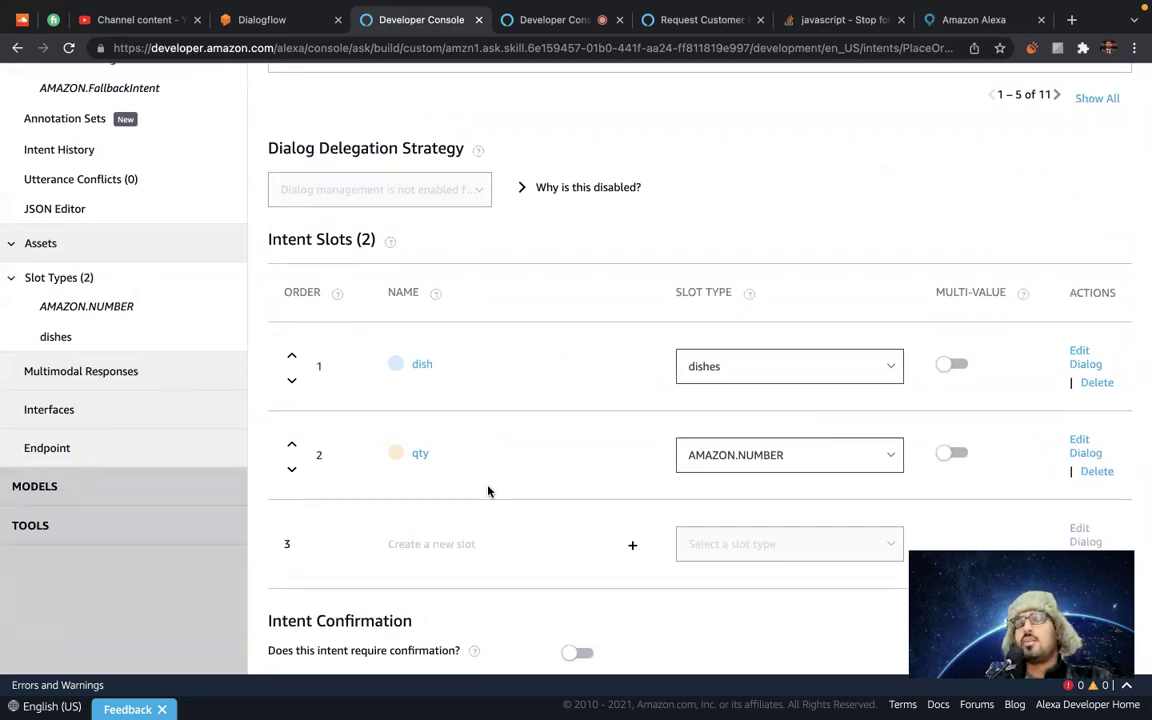
left_click(1077, 357)
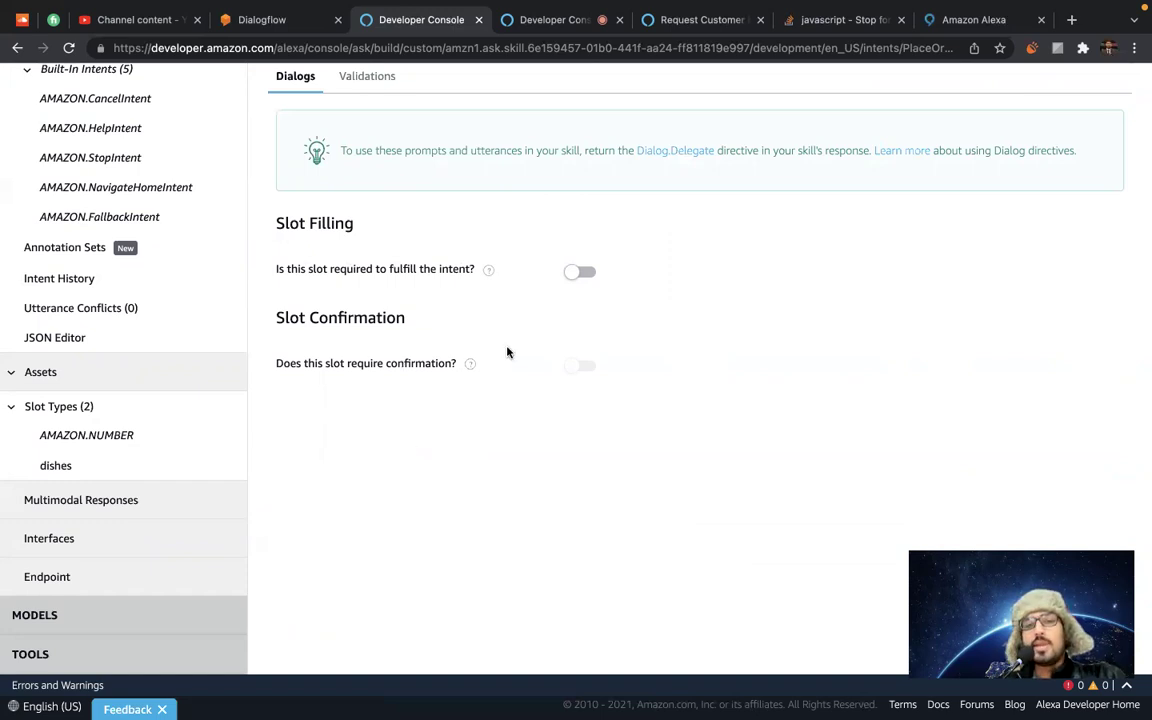
left_click(576, 275)
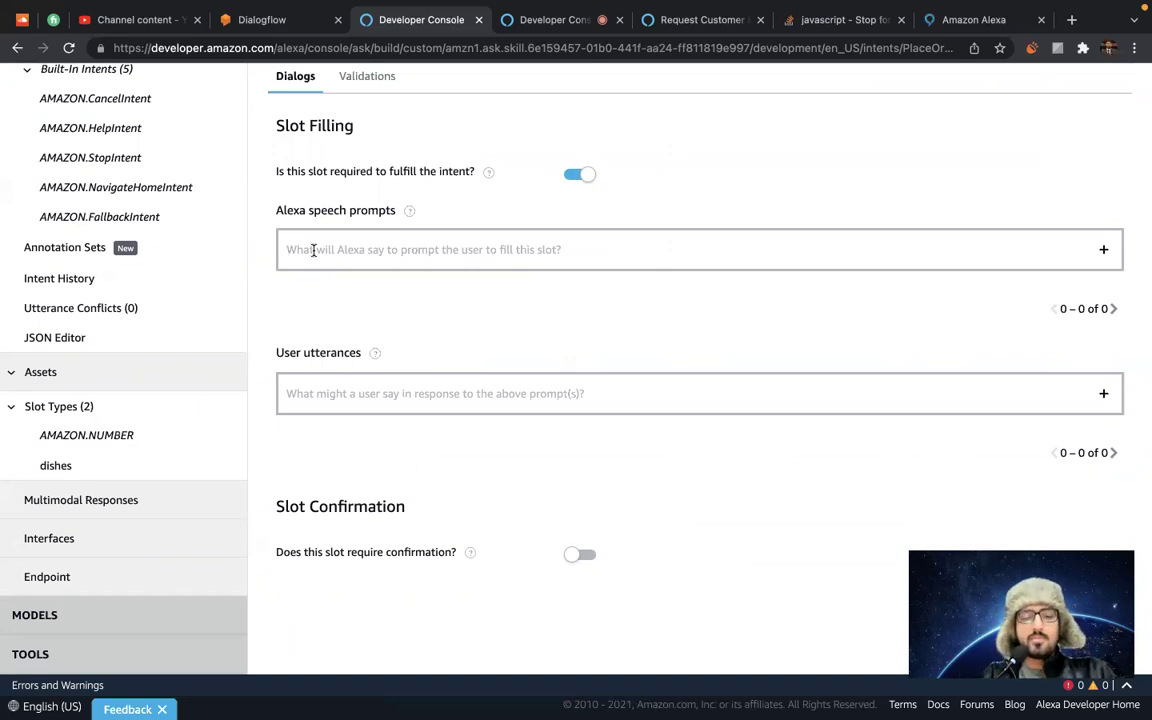
Add the Alexa speech prompts "please tell me the name of dish" and "which dish" to the dish slot.
type("please te")
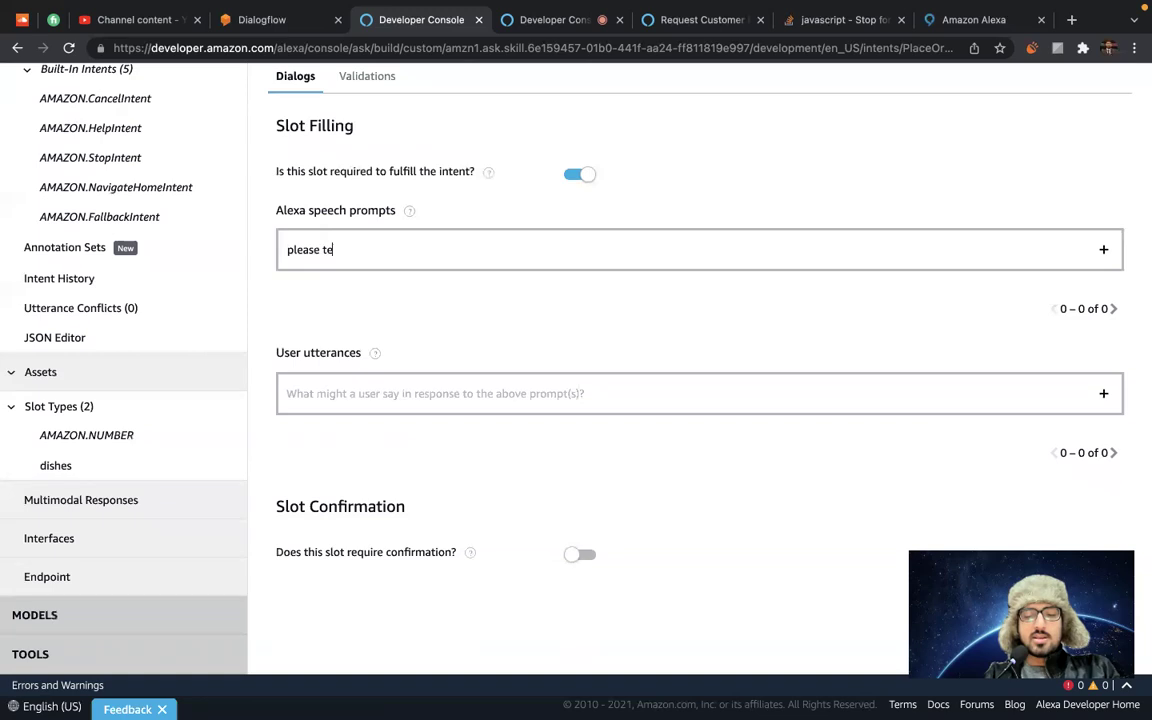
type("ll me the name ")
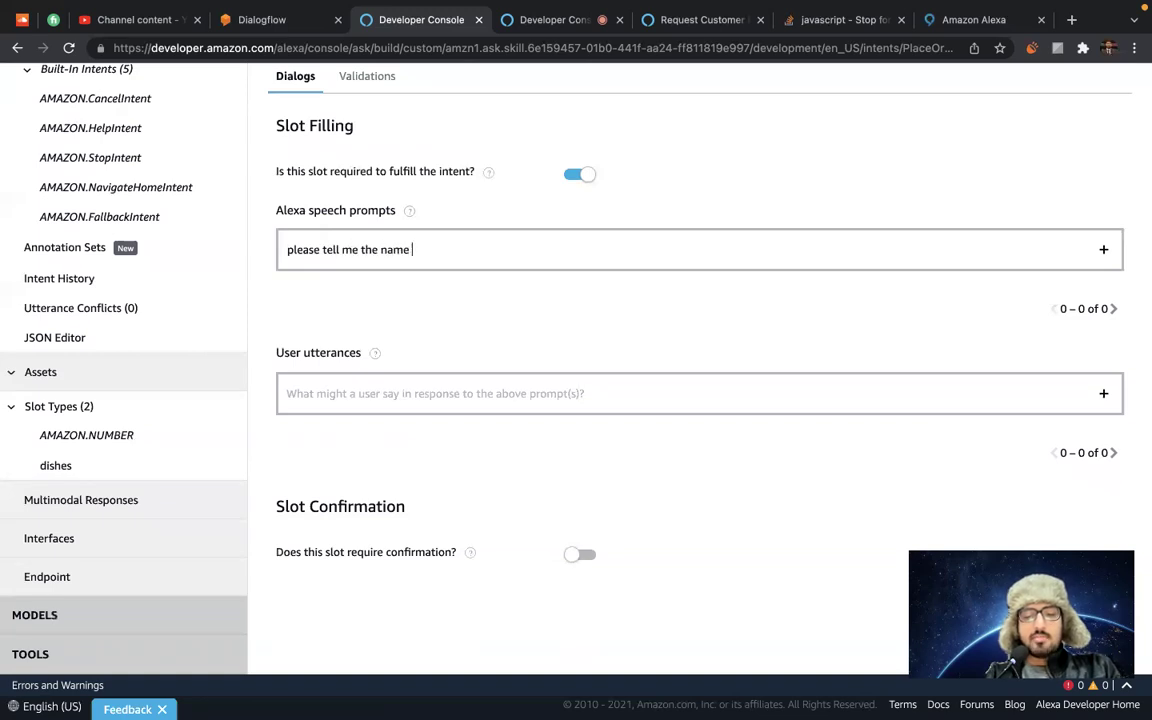
type("of dish")
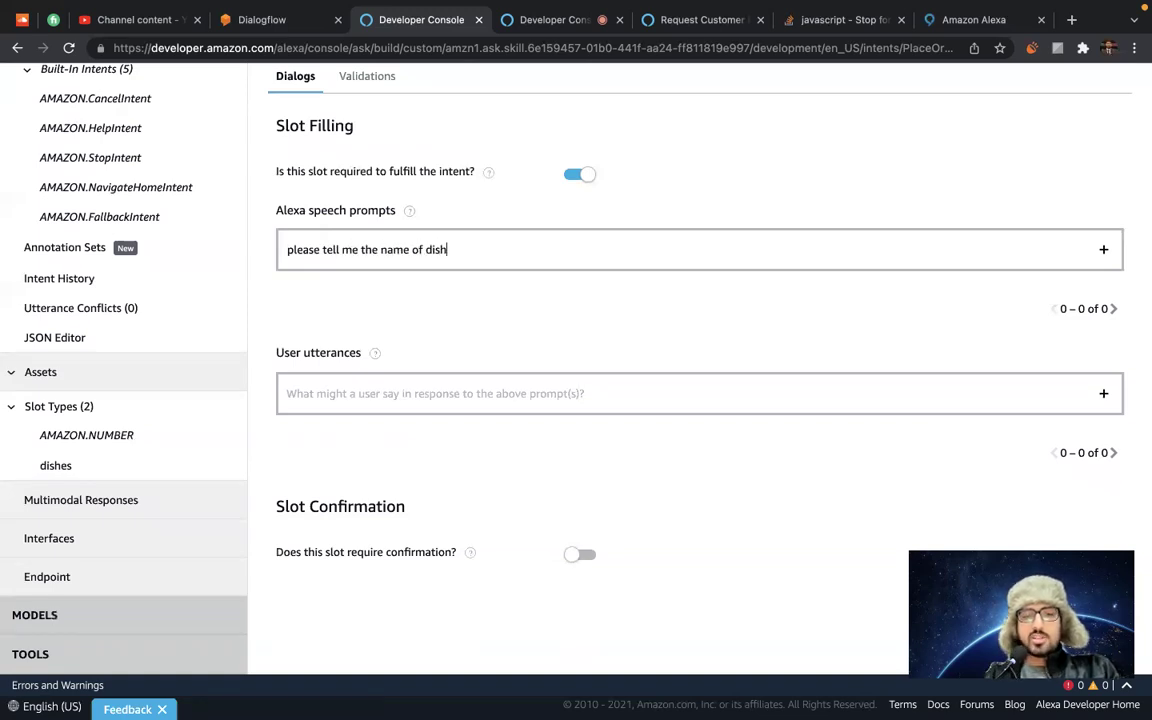
key("Return")
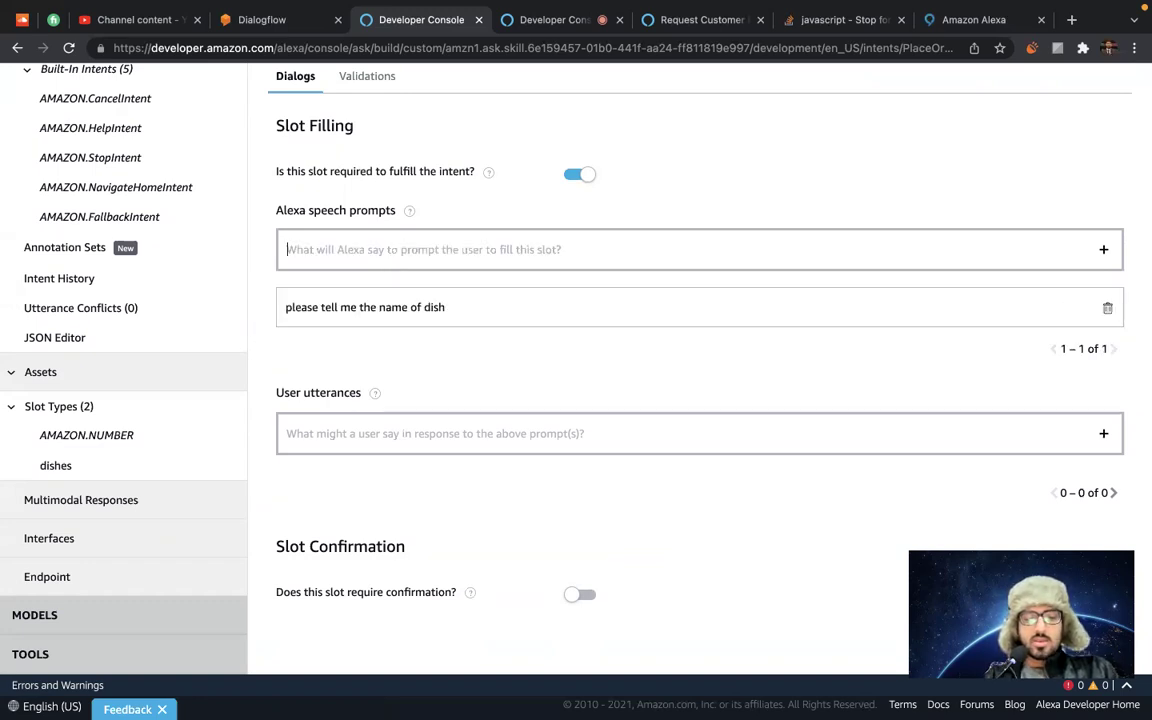
type("which dish")
key("Return")
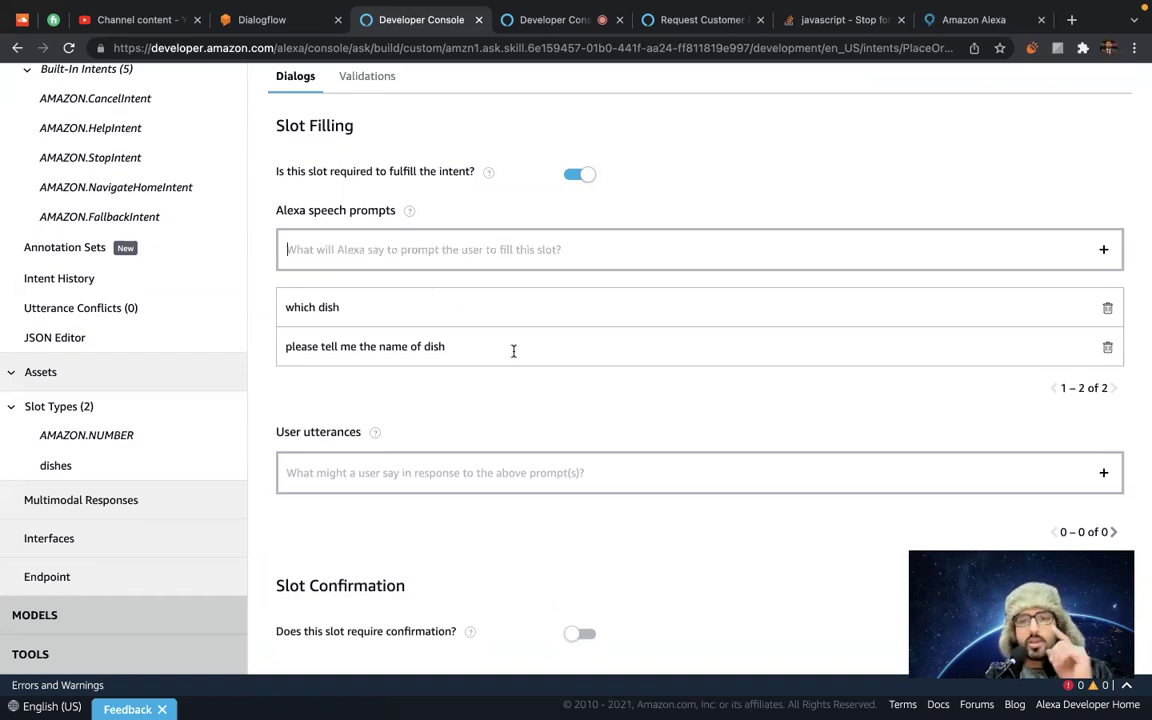
Extend the dish slot's first speech prompt to "please tell me the name of dish, you can ask me to show menu.".
scroll(422, 420, "down", 1)
scroll(422, 442, "up", 1)
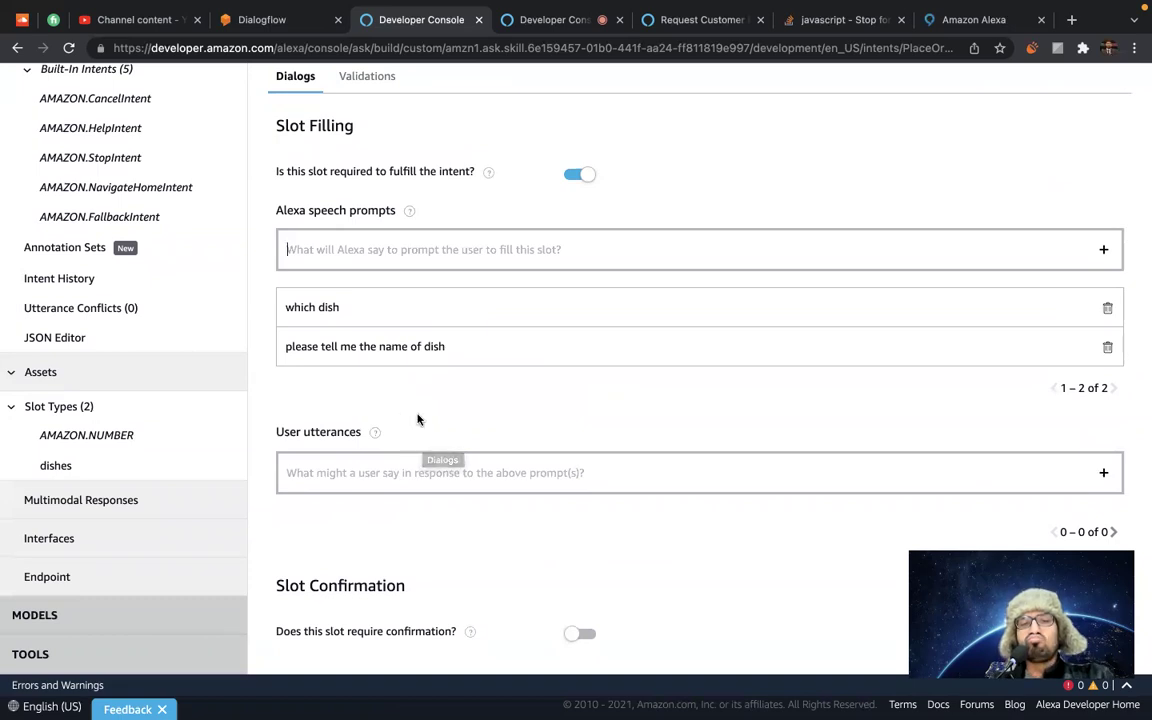
scroll(418, 420, "up", 5)
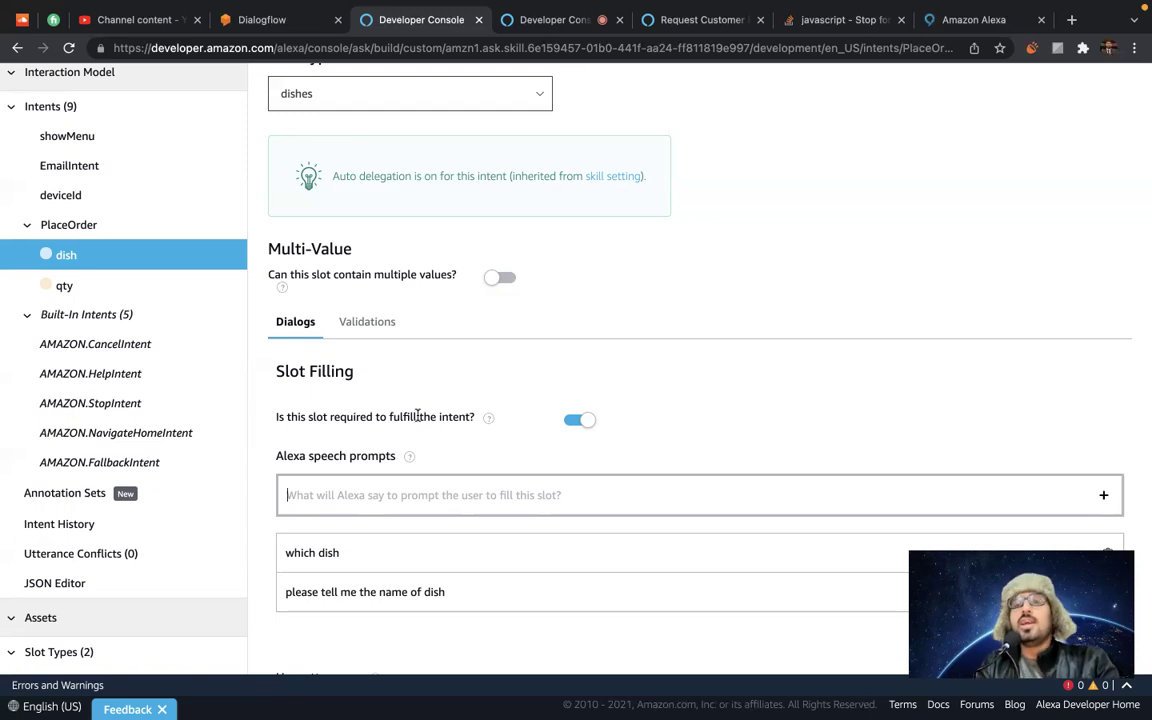
scroll(478, 640, "down", 3)
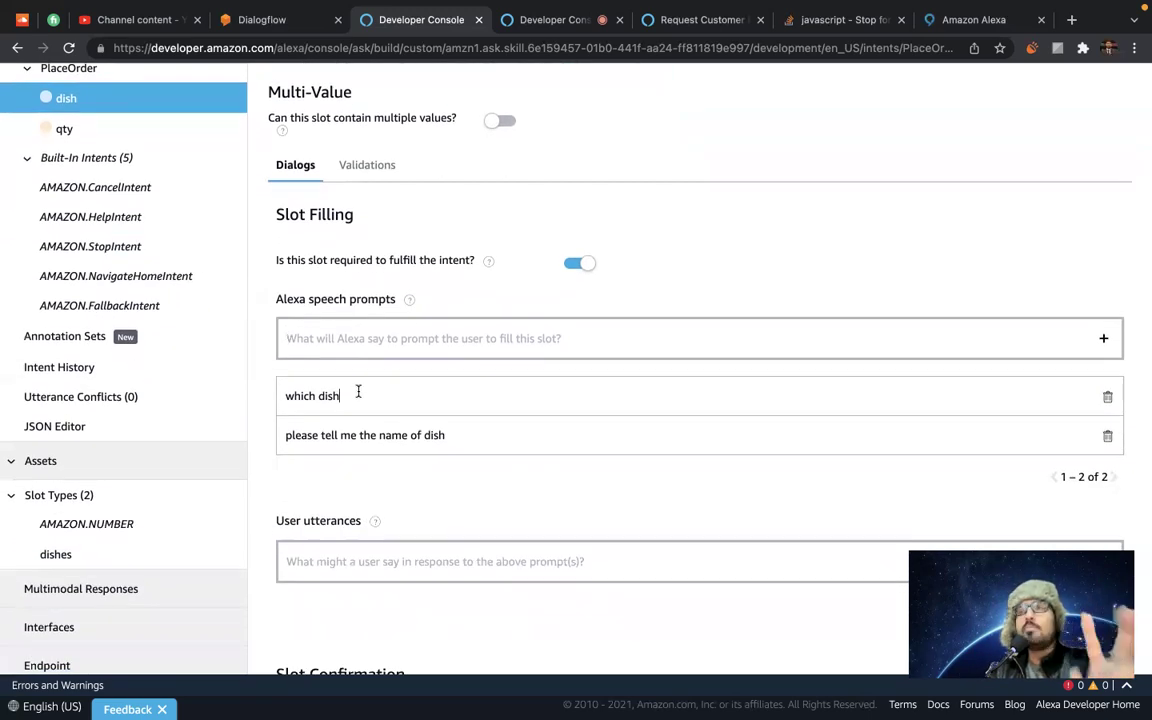
scroll(414, 276, "up", 1)
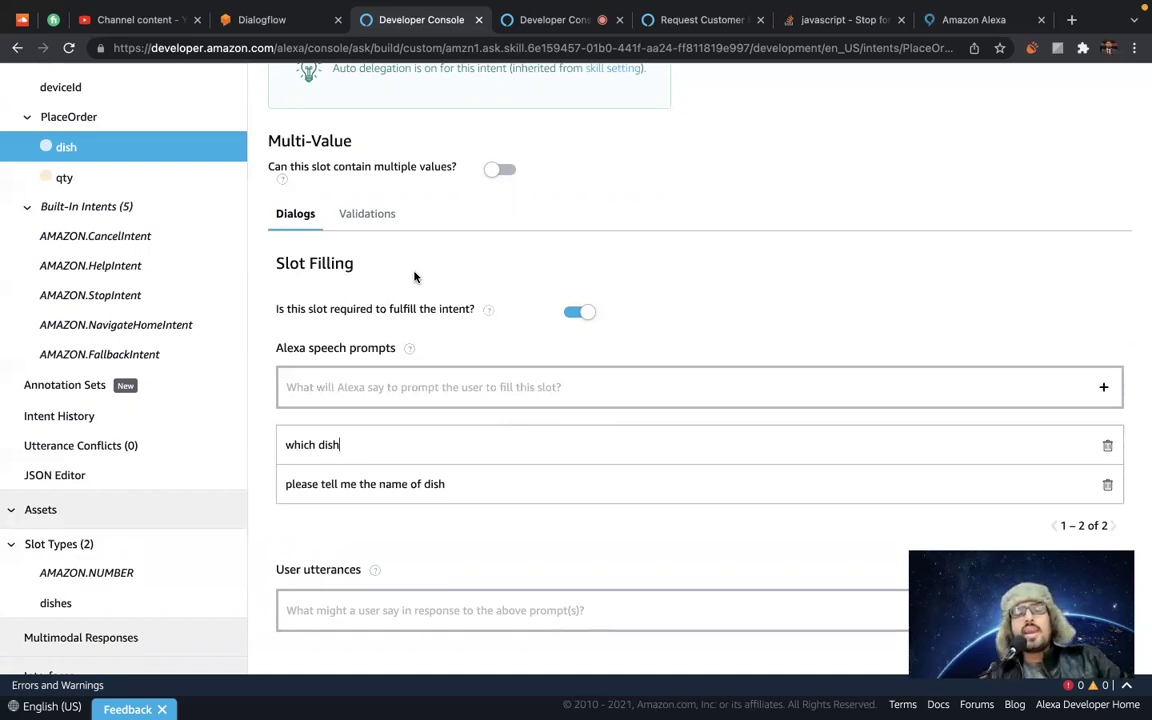
left_click(452, 484)
type(", you ca")
key("BackSpace")
key("BackSpace")
type("can ask me ")
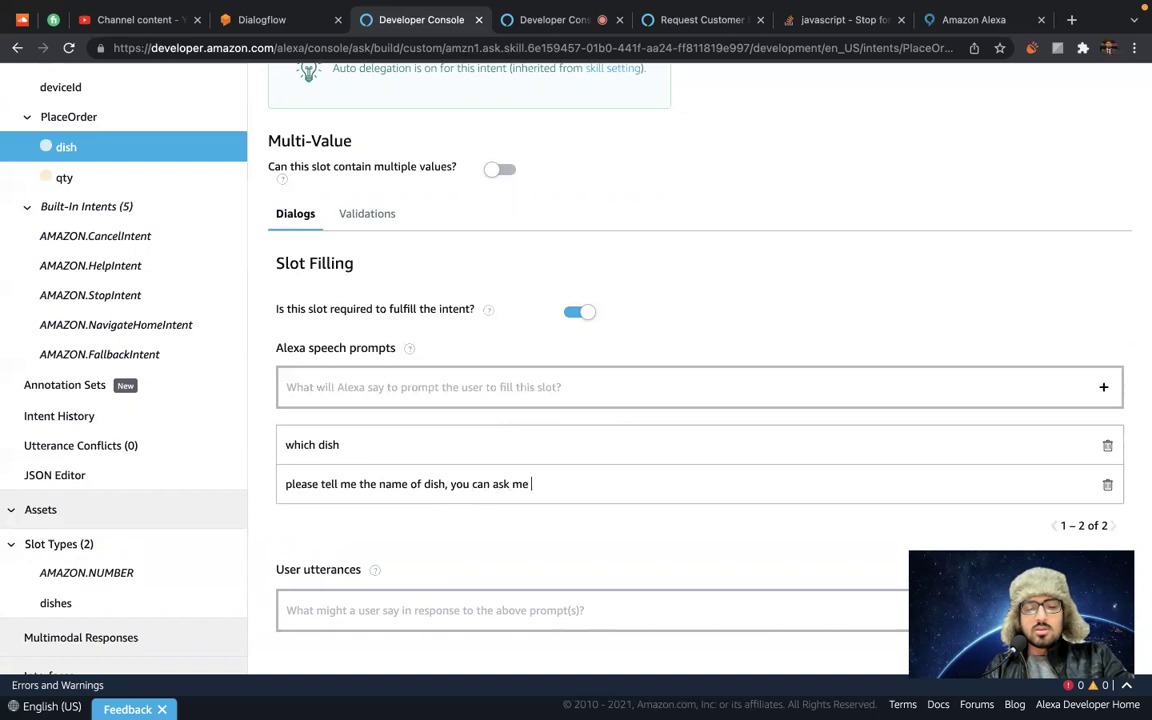
type("to ship")
key("BackSpace")
key("BackSpace")
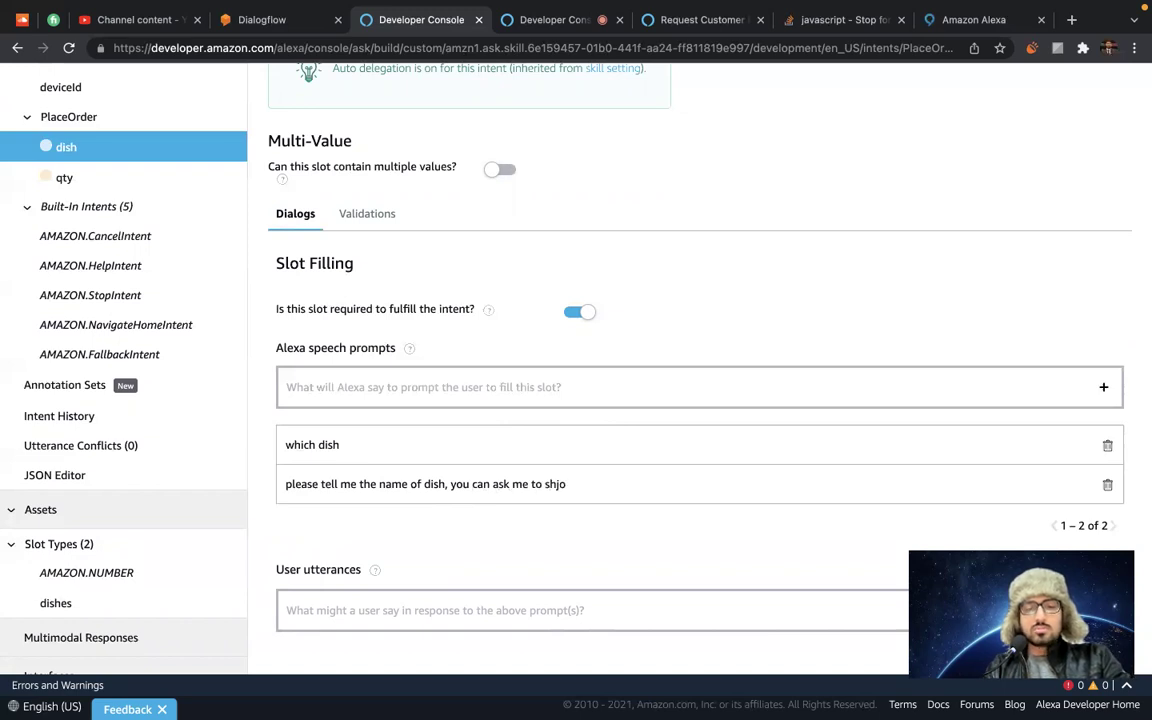
type("ow menu")
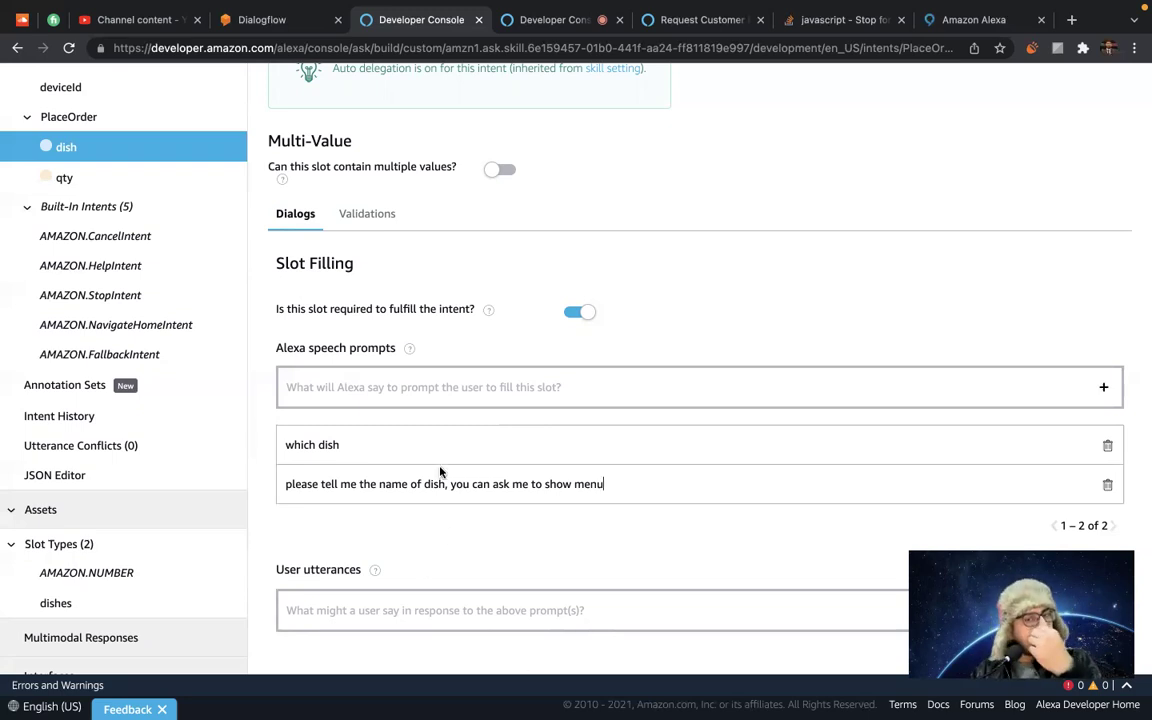
type(".")
Extend the "which dish" speech prompt to "which dish would you like to have today, you can ask for the menu.".
left_click(340, 443)
type("wo")
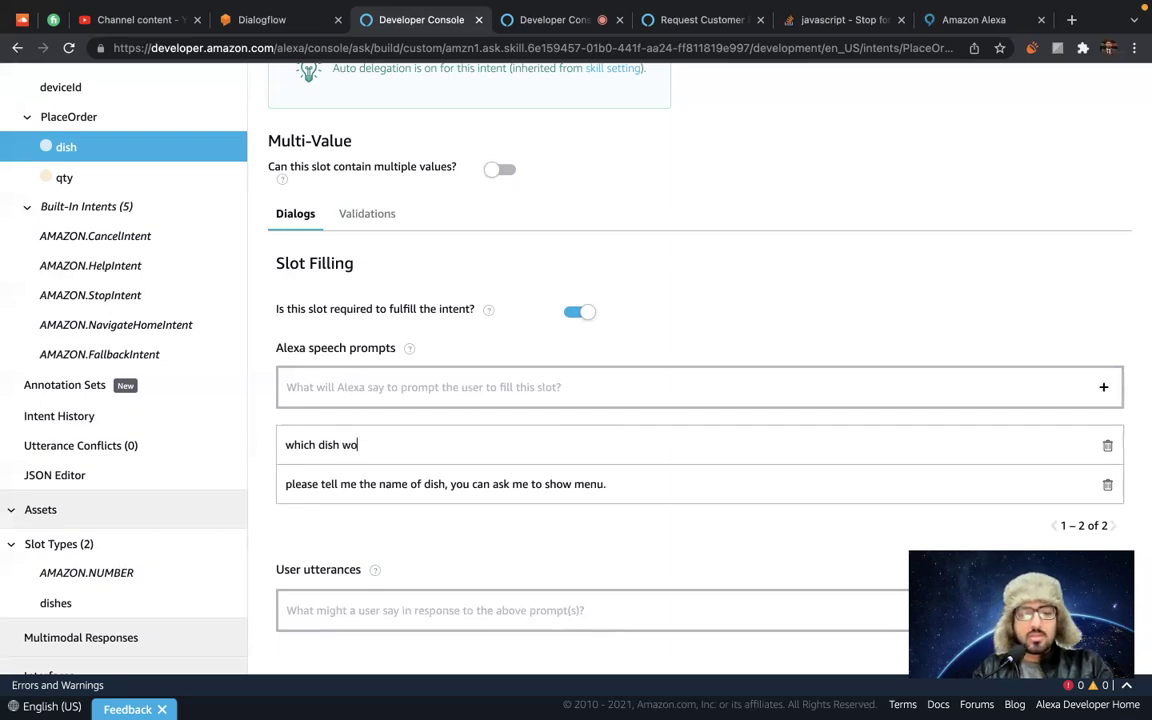
type("uld you like ")
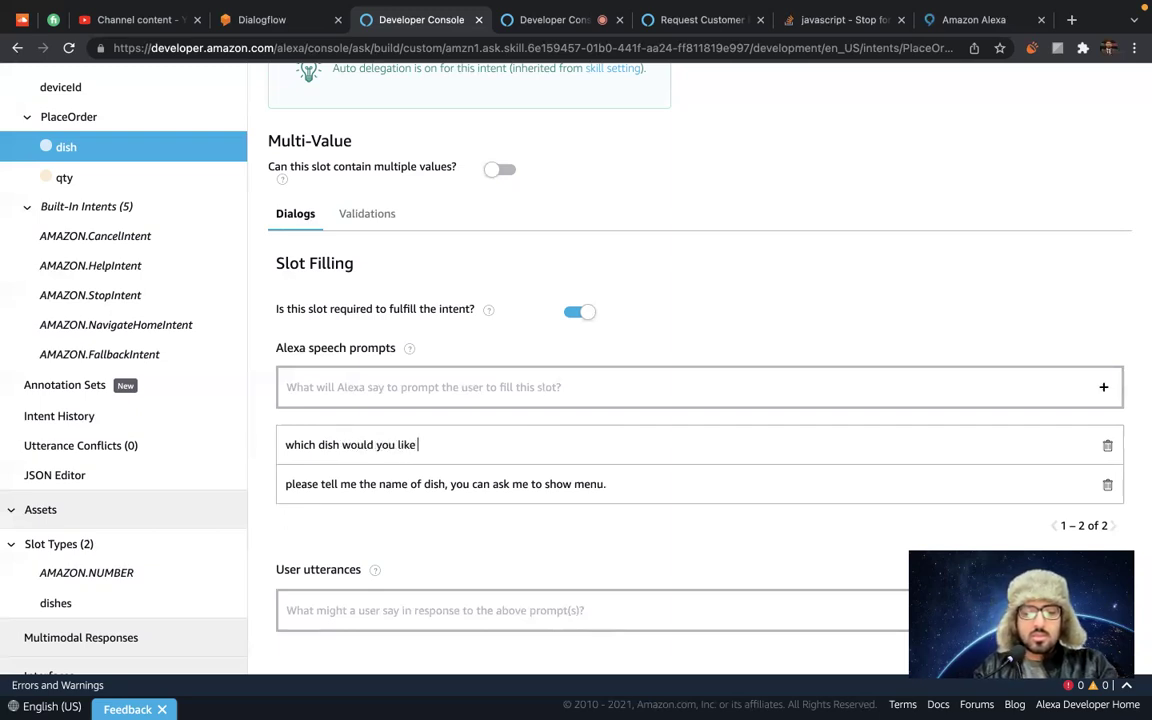
type("to have today")
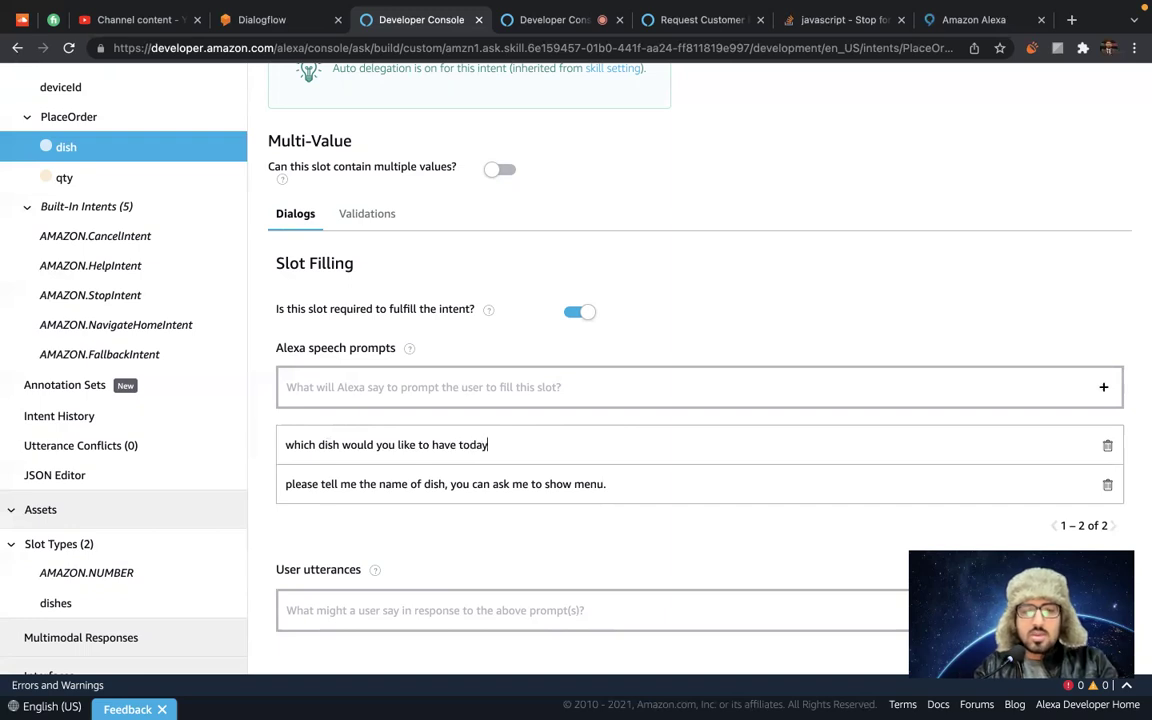
type(", ")
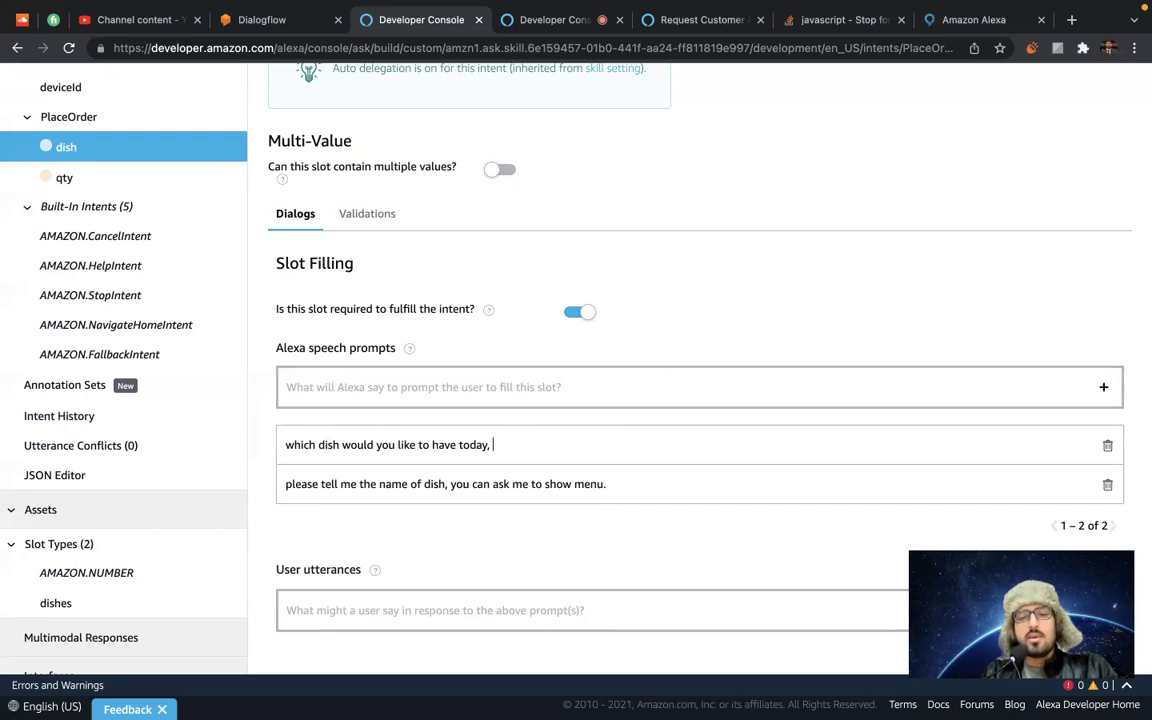
type("you c")
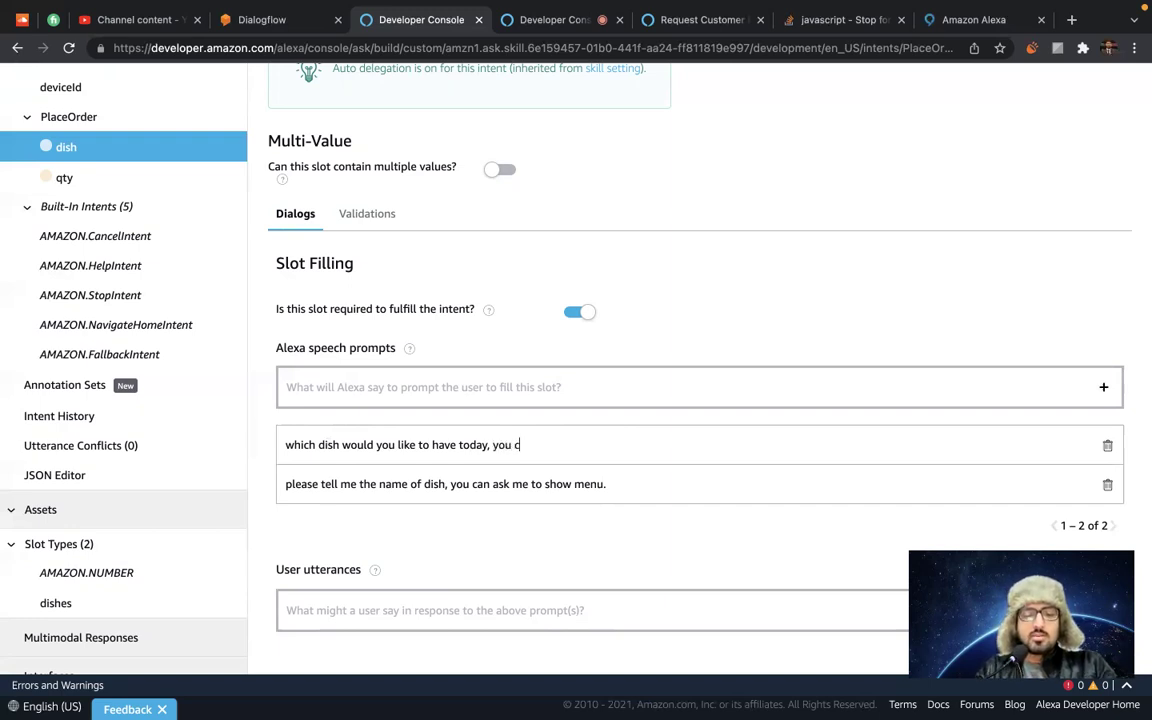
type("an ask ")
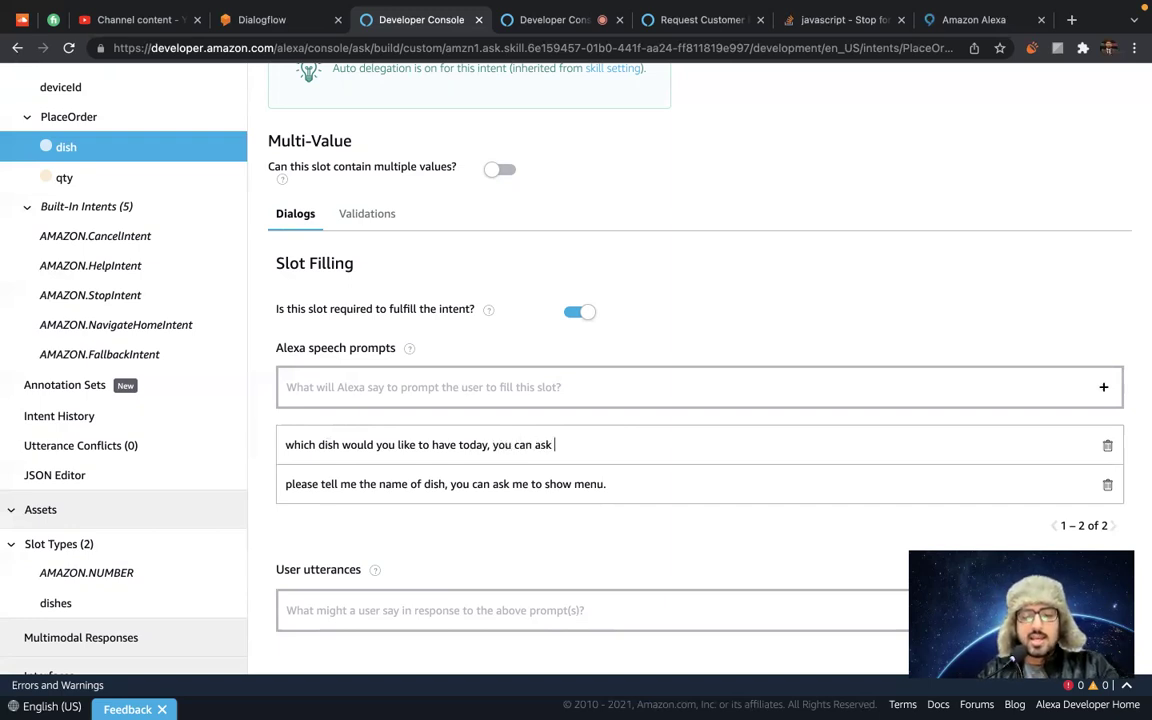
type("for the menu.")
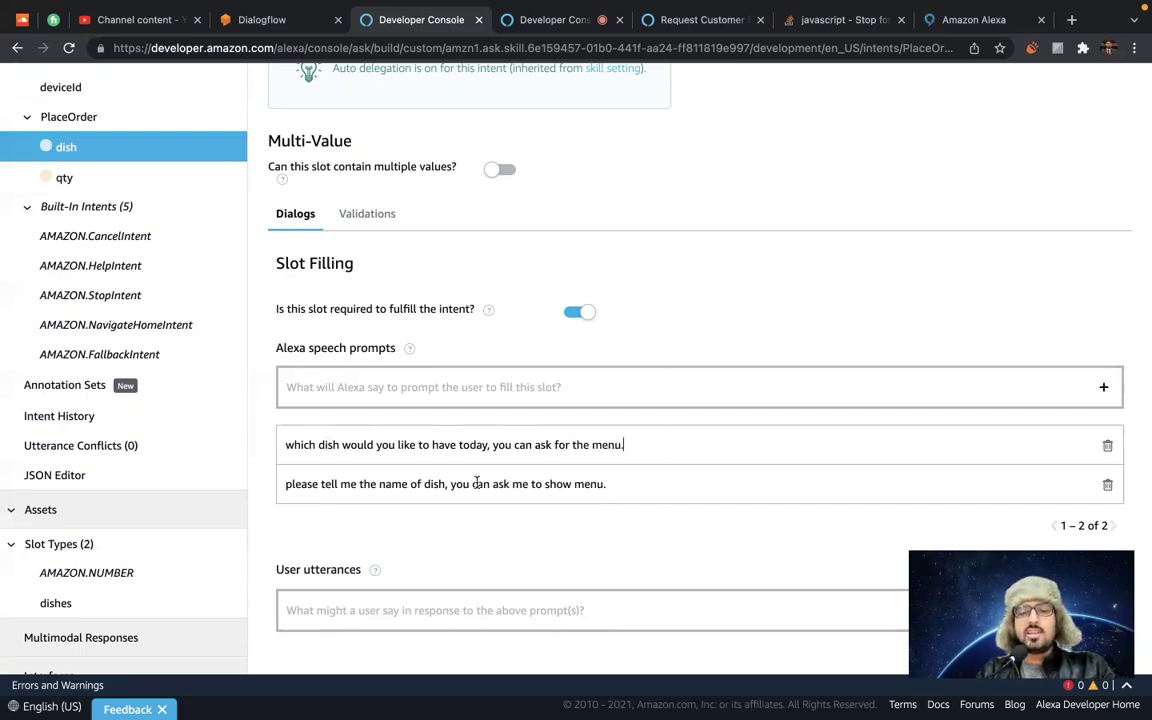
Add the user utterance "I would like to have {dish}" as a response to the dish slot's prompts.
scroll(476, 481, "down", 3)
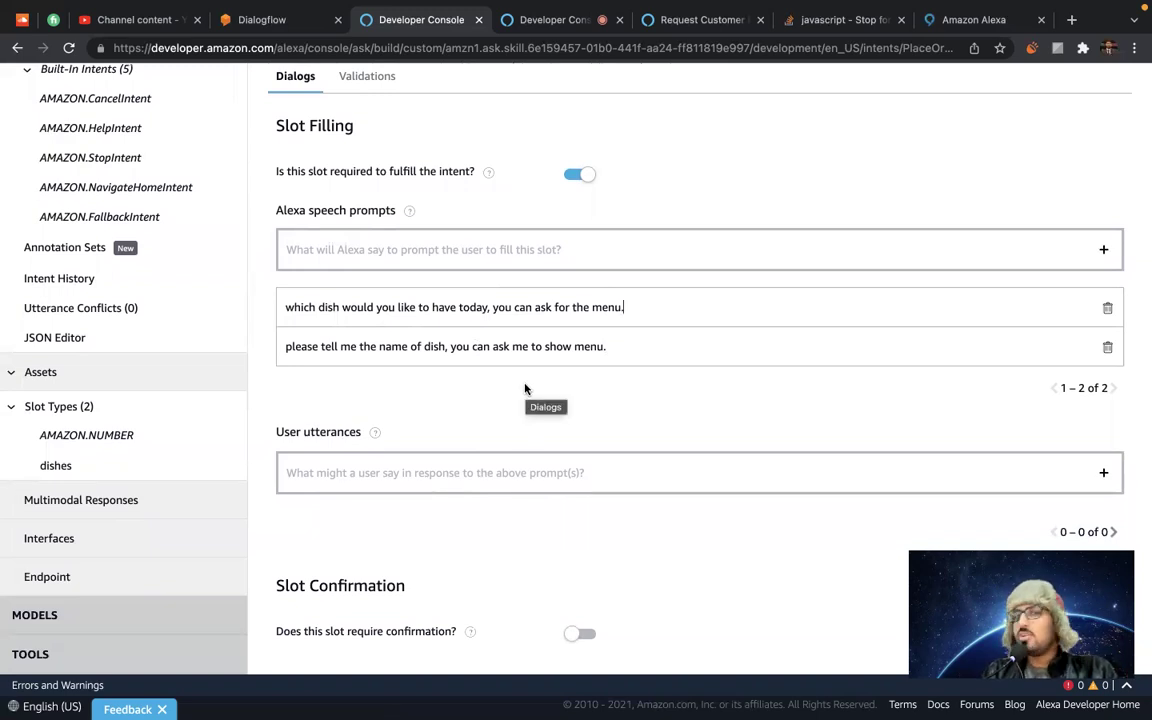
left_click(313, 472)
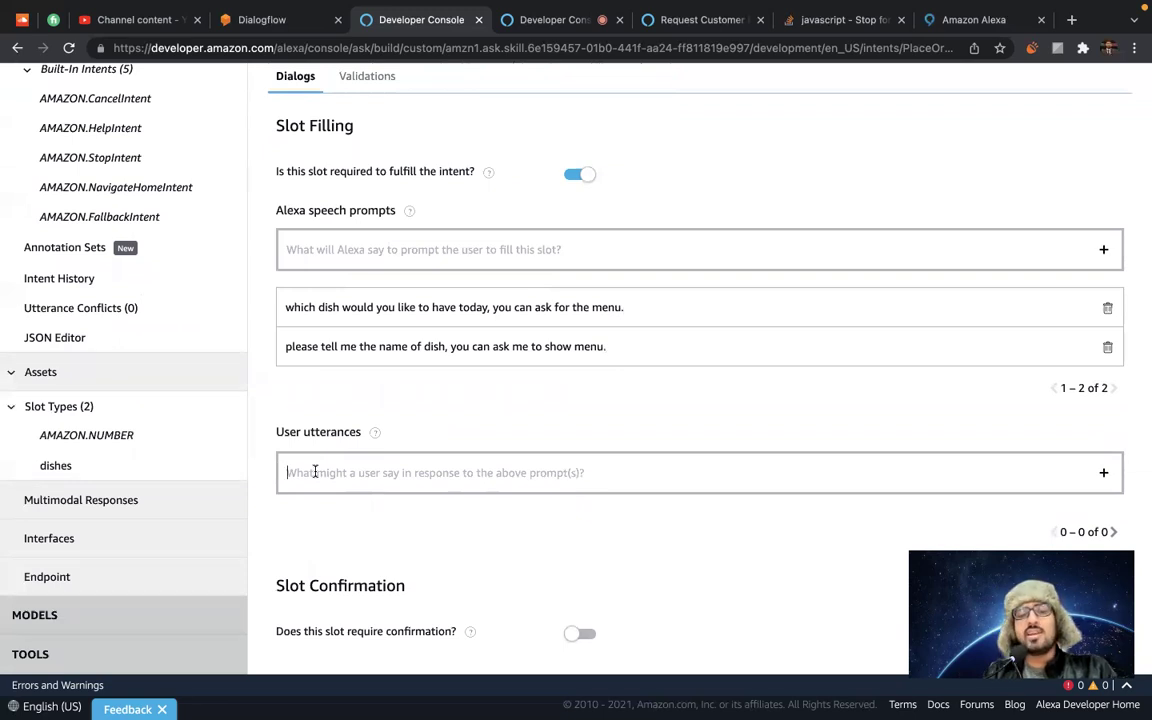
type("I wou")
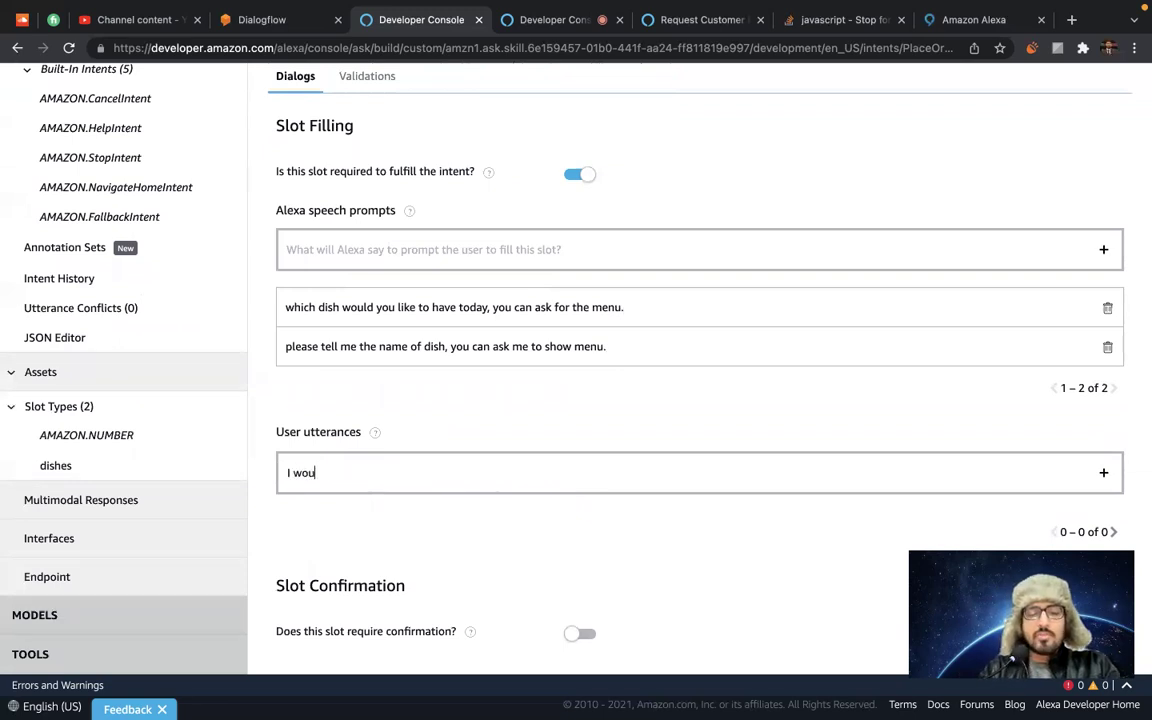
type("ld like to hav")
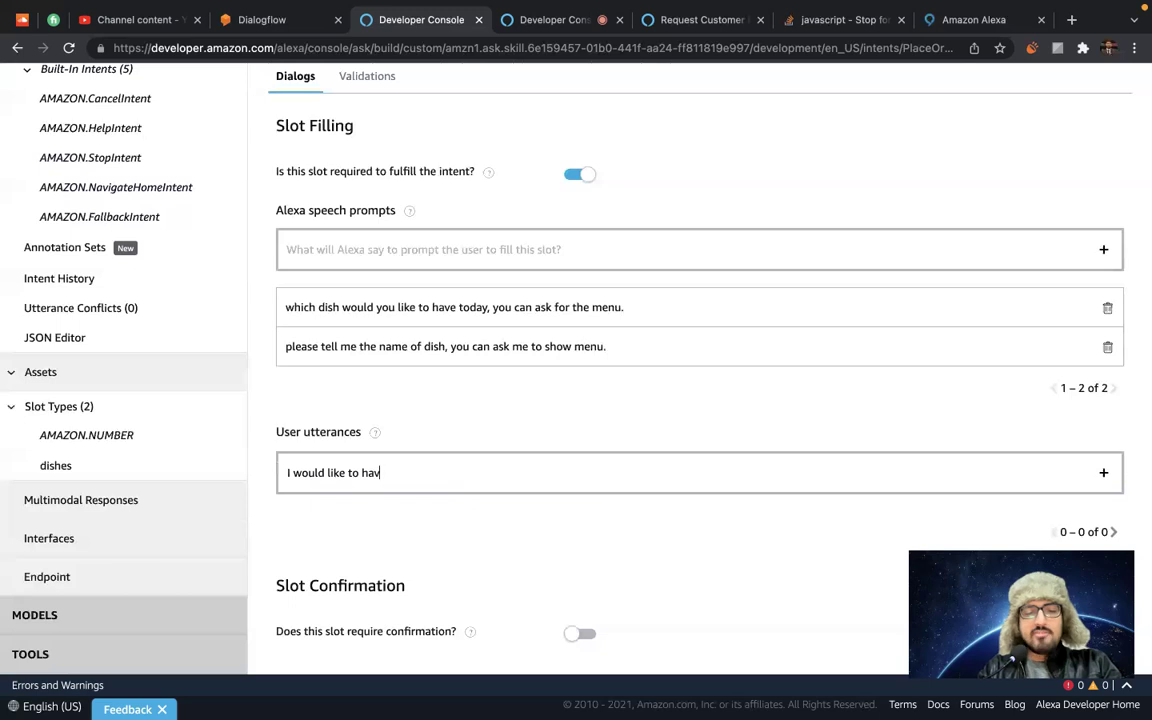
type("e {")
key("Return")
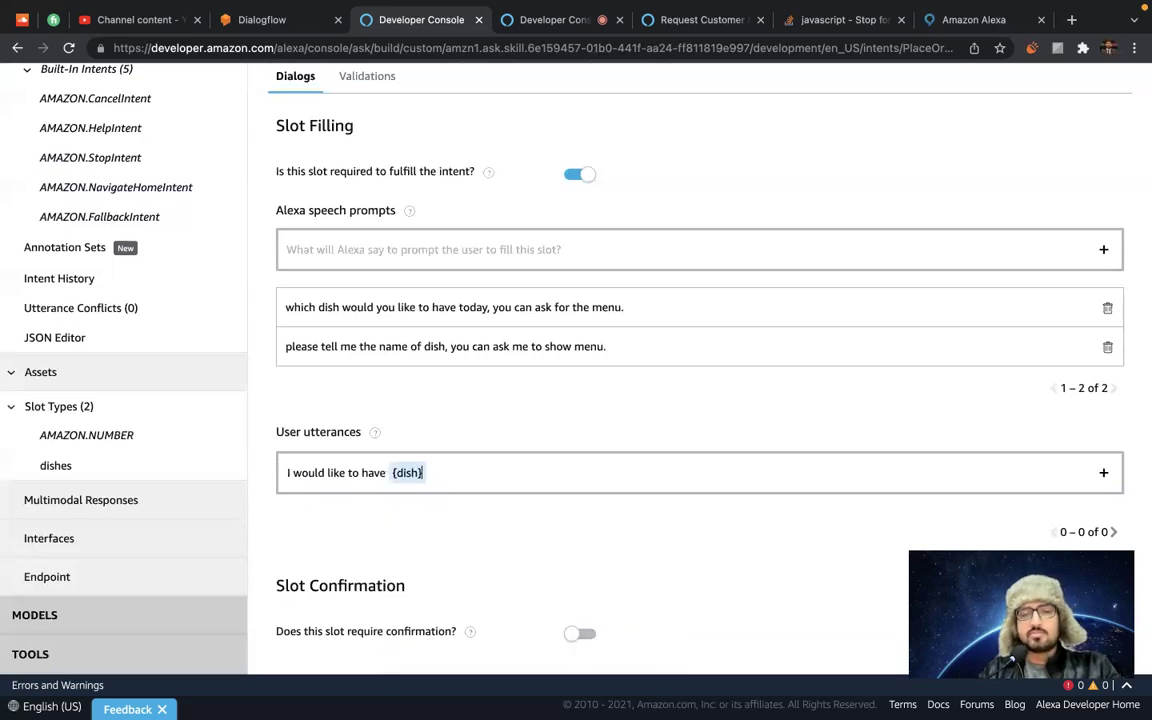
key("Return")
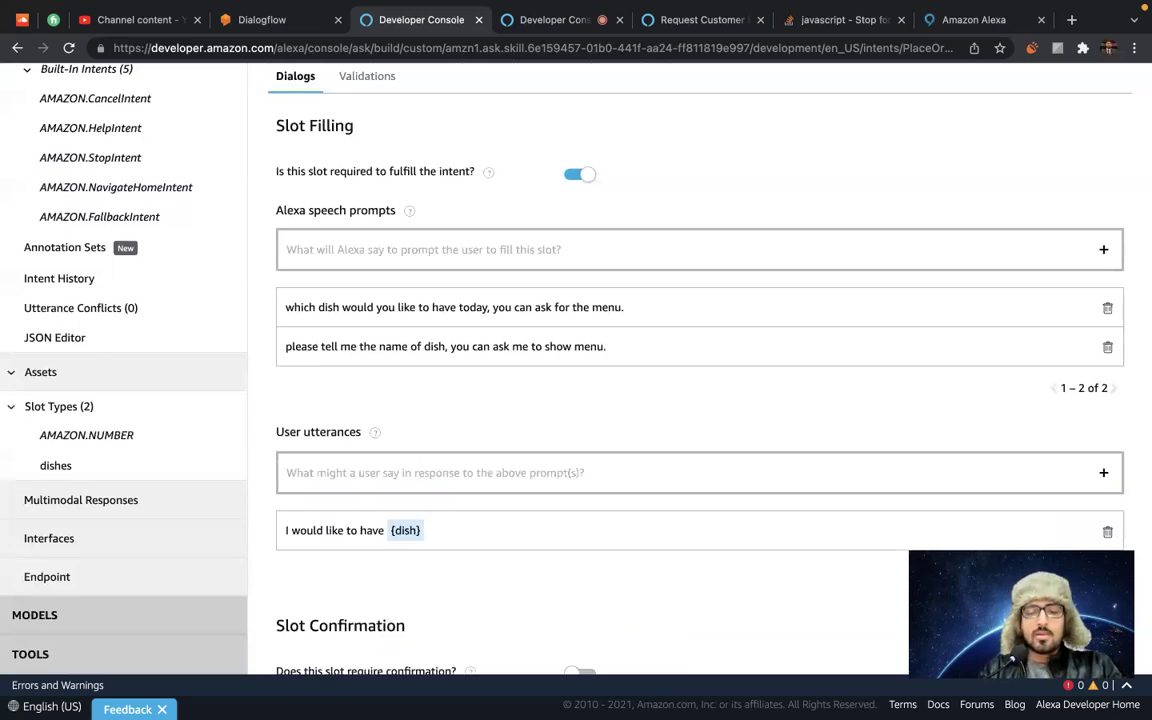
Add the user utterances "give me {dish}" and "{dish}" as responses to the dish slot's prompts.
type("give me {")
key("Return")
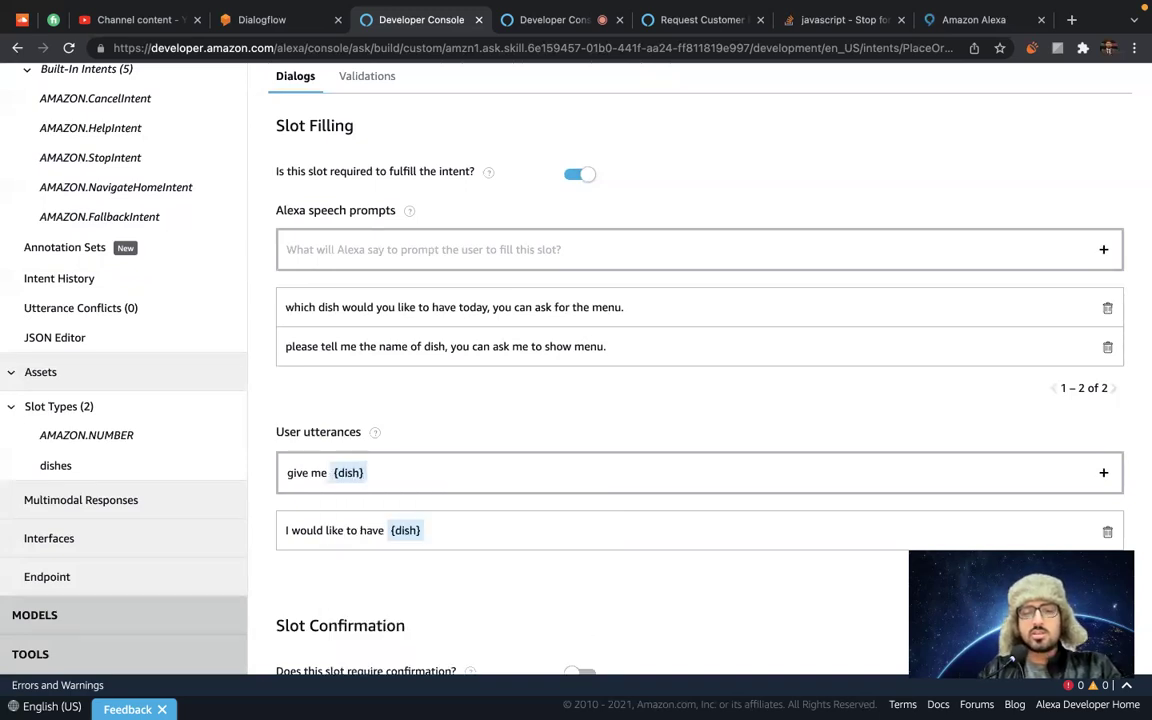
key("Return")
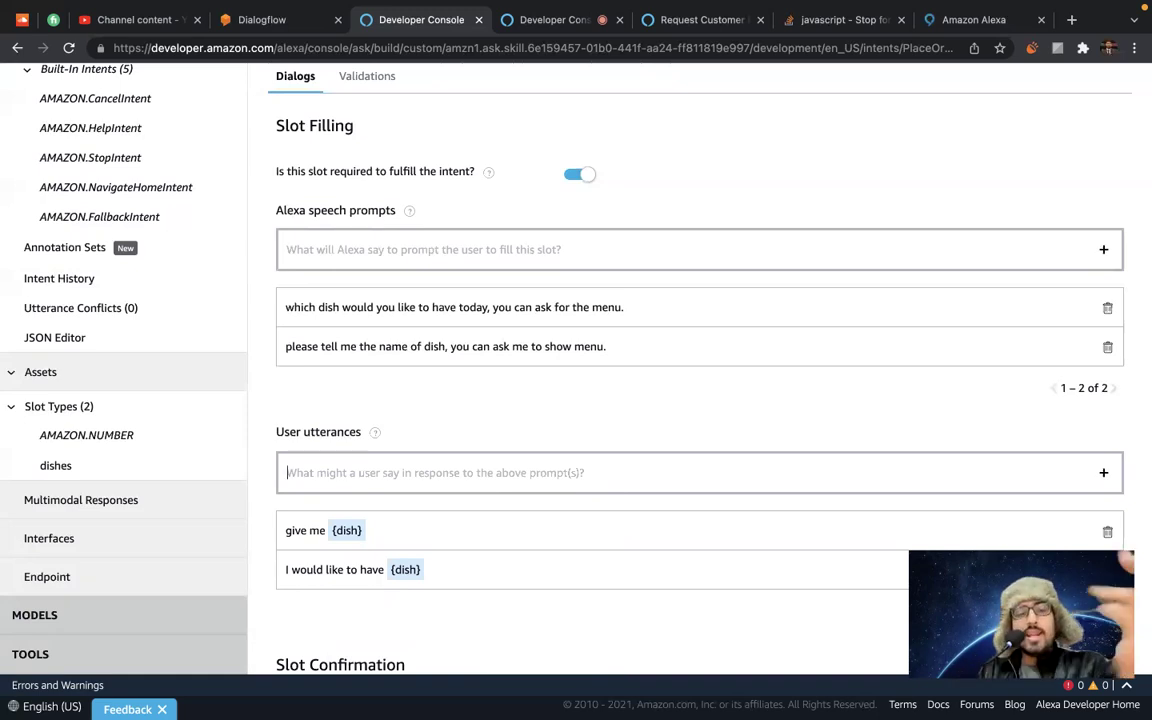
type("{")
key("Return")
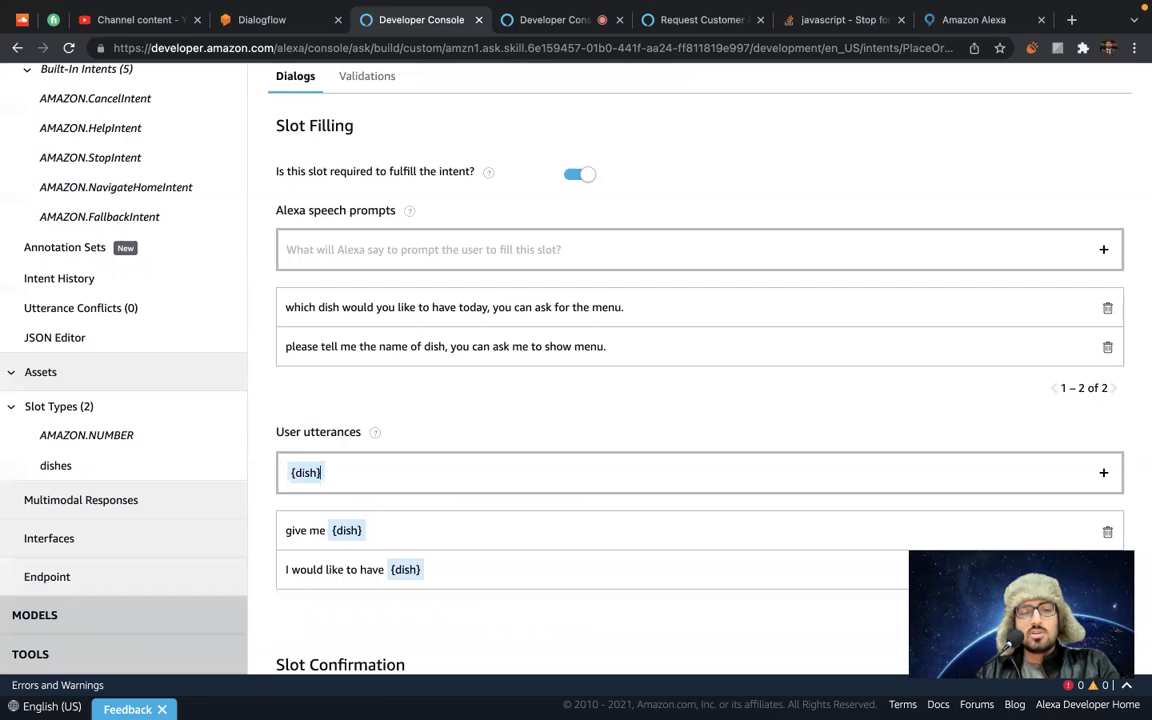
key("Return")
Save the skill's interaction model with the dish slot's new prompts and utterances.
scroll(470, 520, "down", 2)
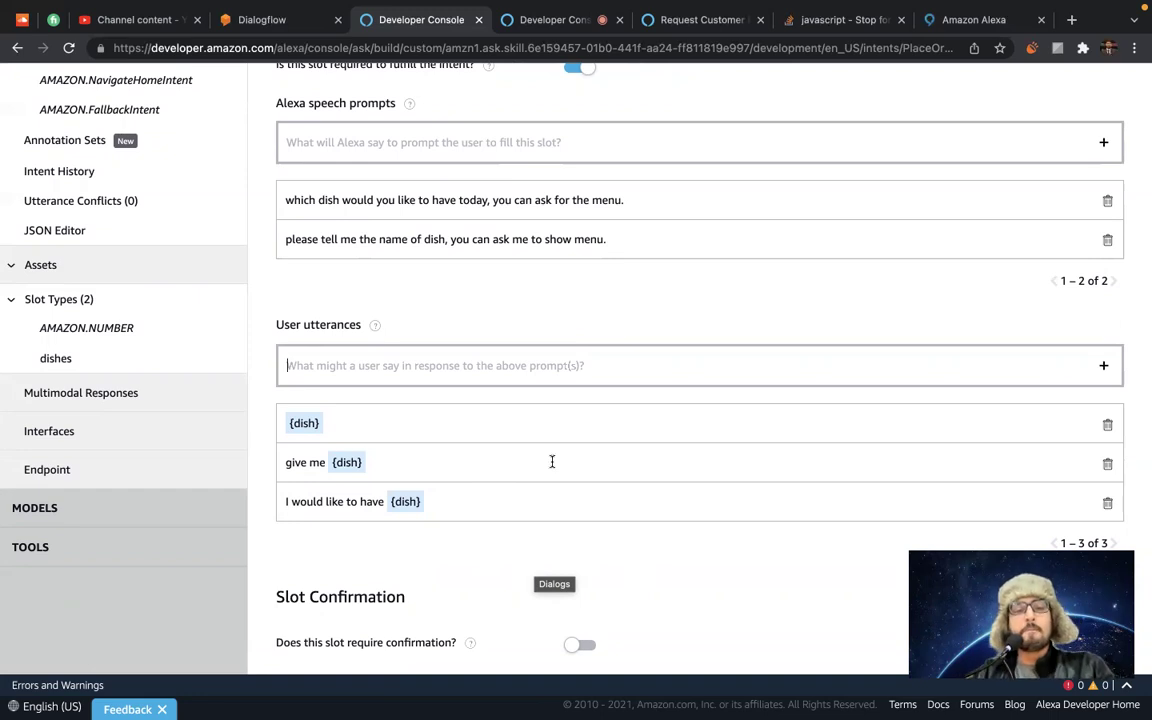
scroll(520, 307, "up", 4)
scroll(520, 307, "up", 1)
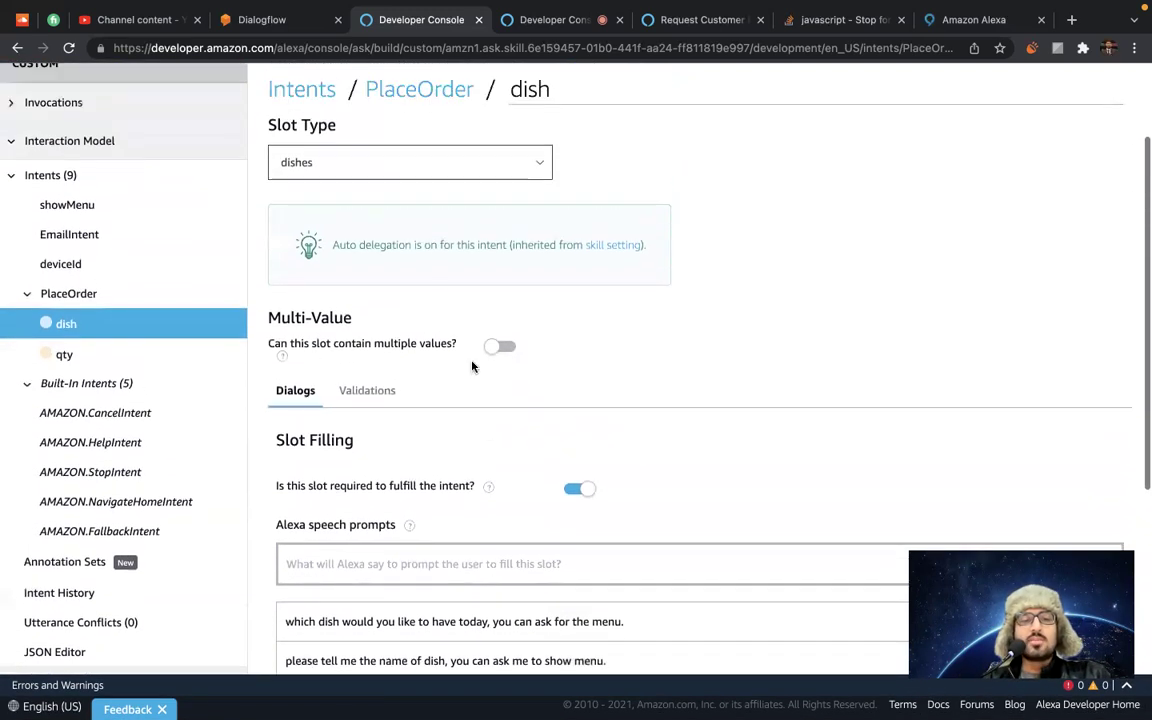
scroll(386, 260, "up", 2)
left_click(329, 131)
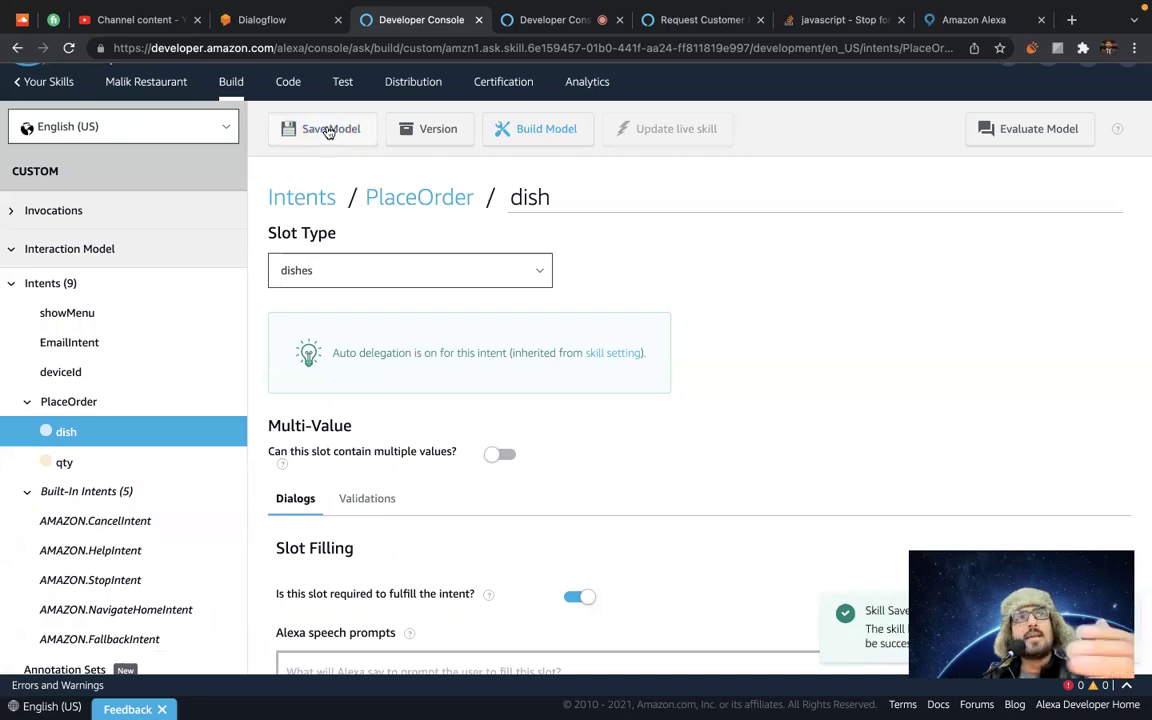
Open the qty slot's dialog from the PlaceOrder intent and examine its slot type, slot-filling and confirmation settings.
left_click(411, 197)
scroll(437, 400, "down", 6)
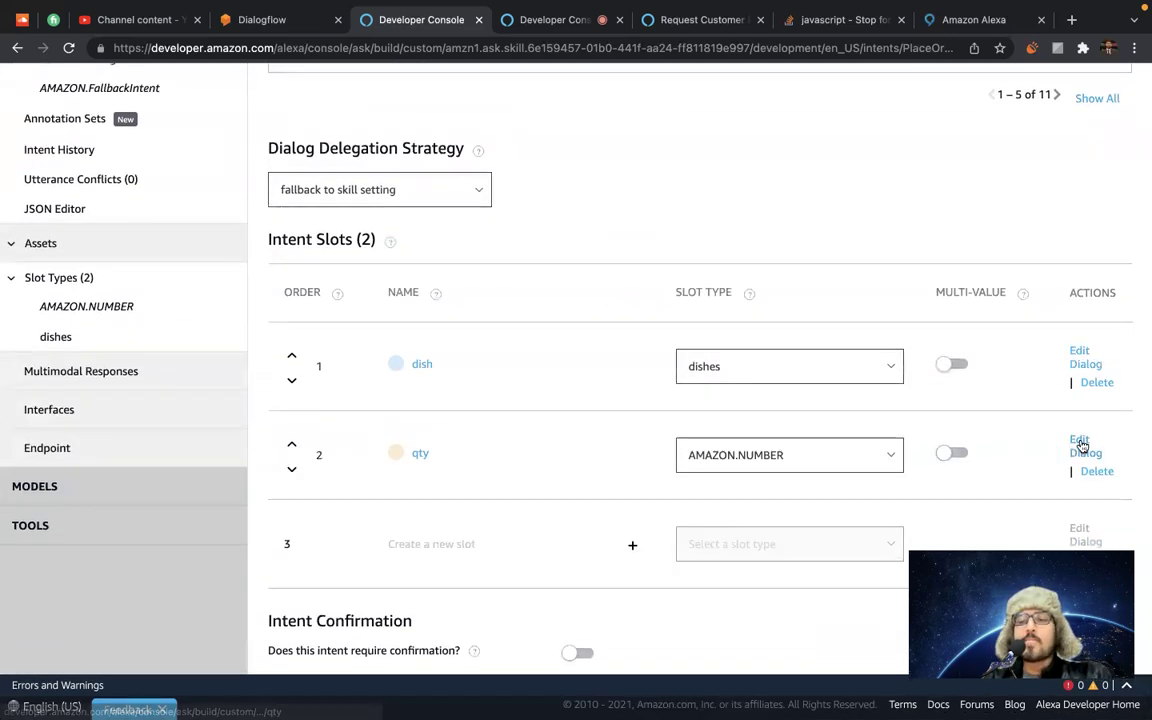
left_click(1080, 443)
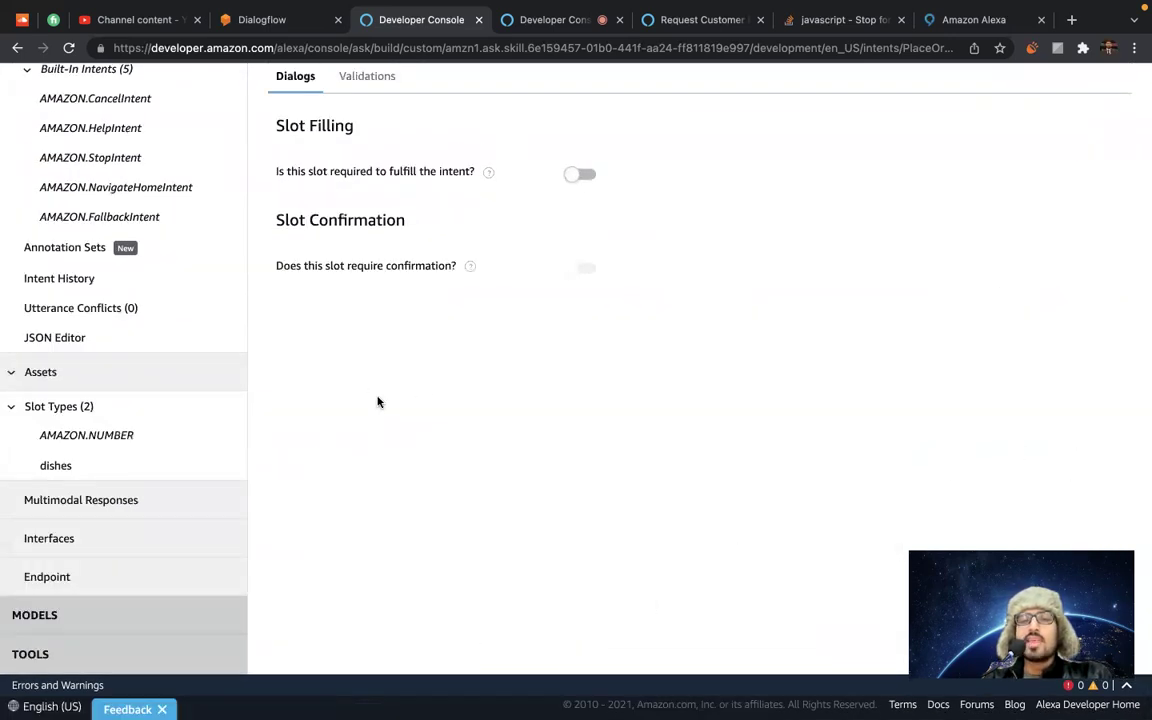
scroll(377, 402, "up", 2)
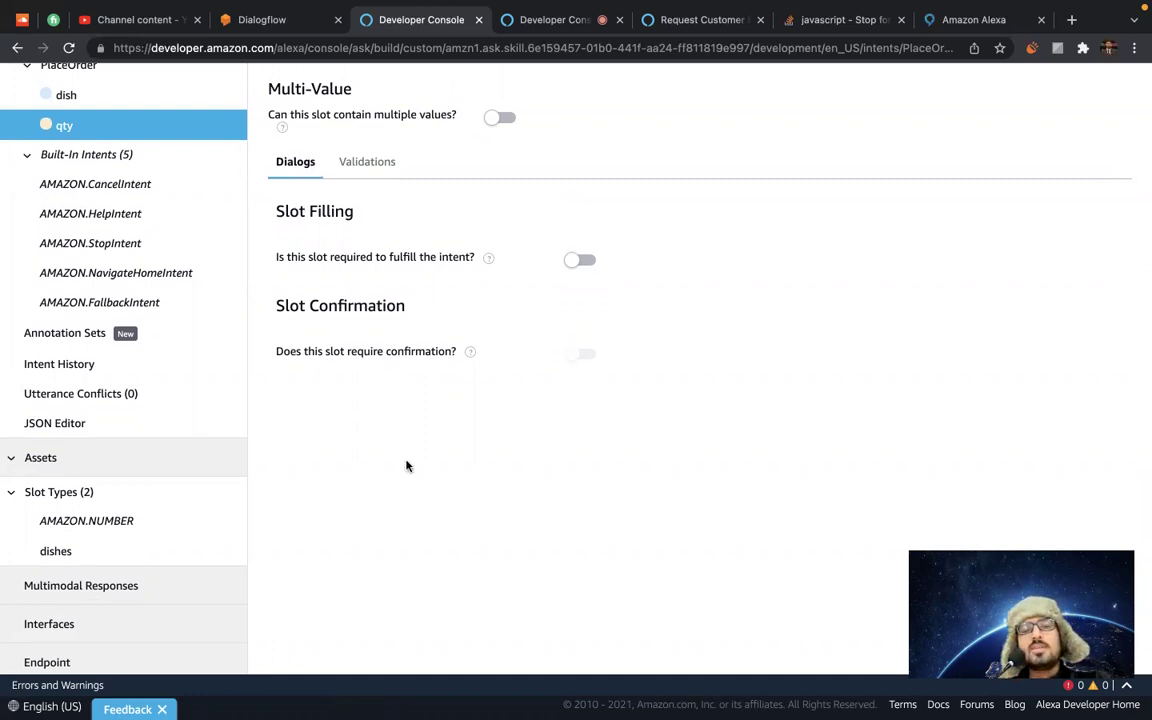
left_click(18, 47)
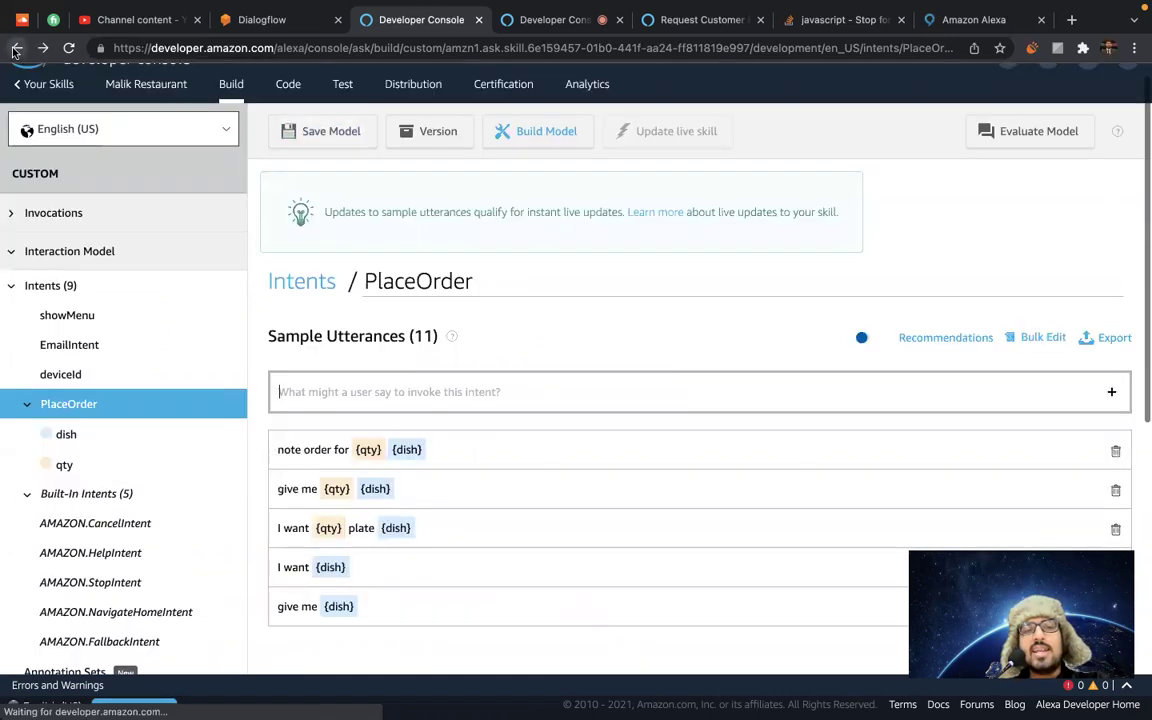
scroll(499, 400, "down", 7)
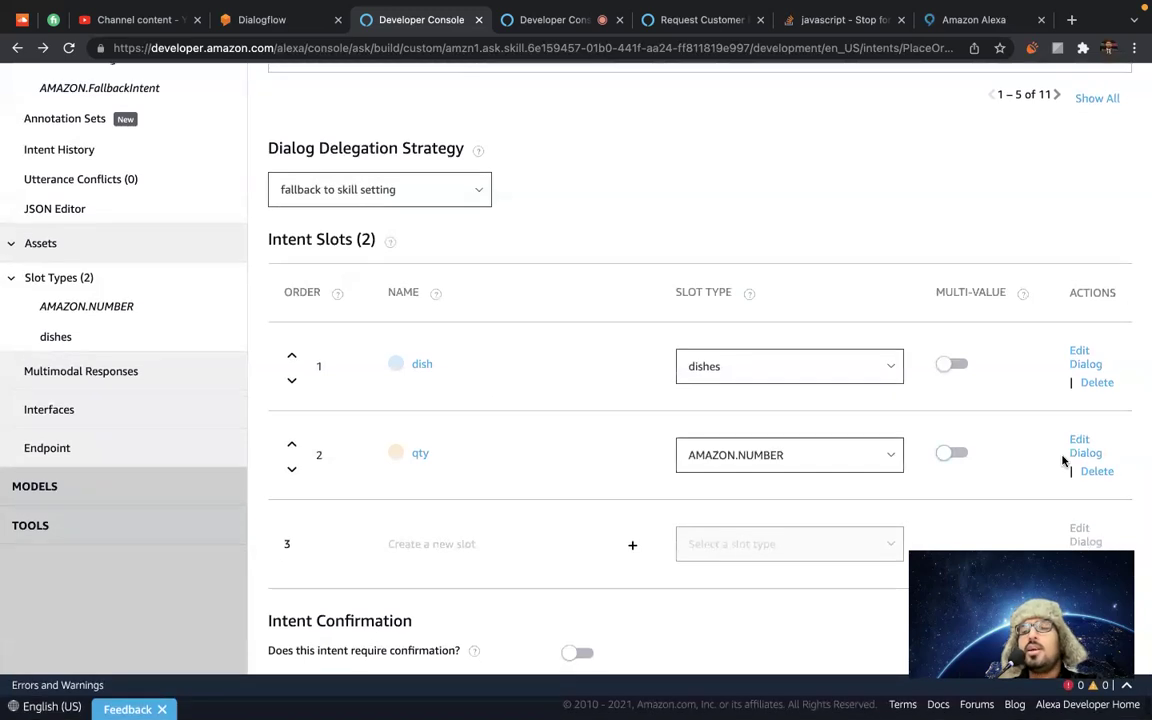
left_click(1078, 441)
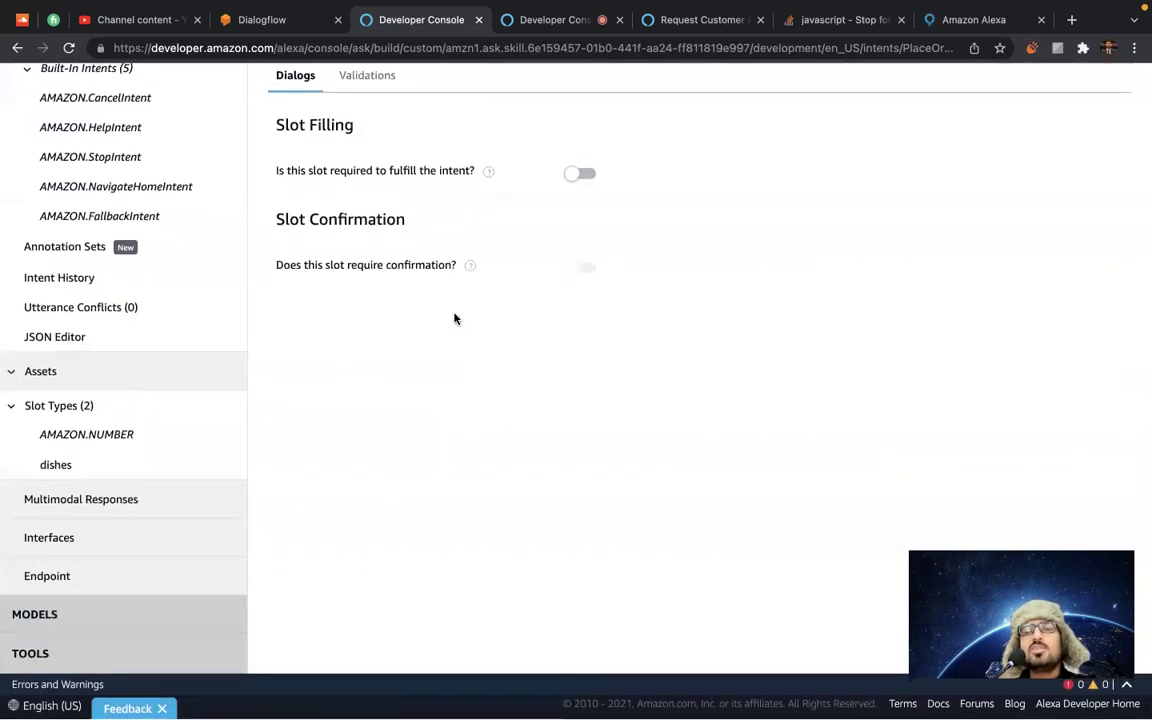
scroll(455, 319, "up", 1)
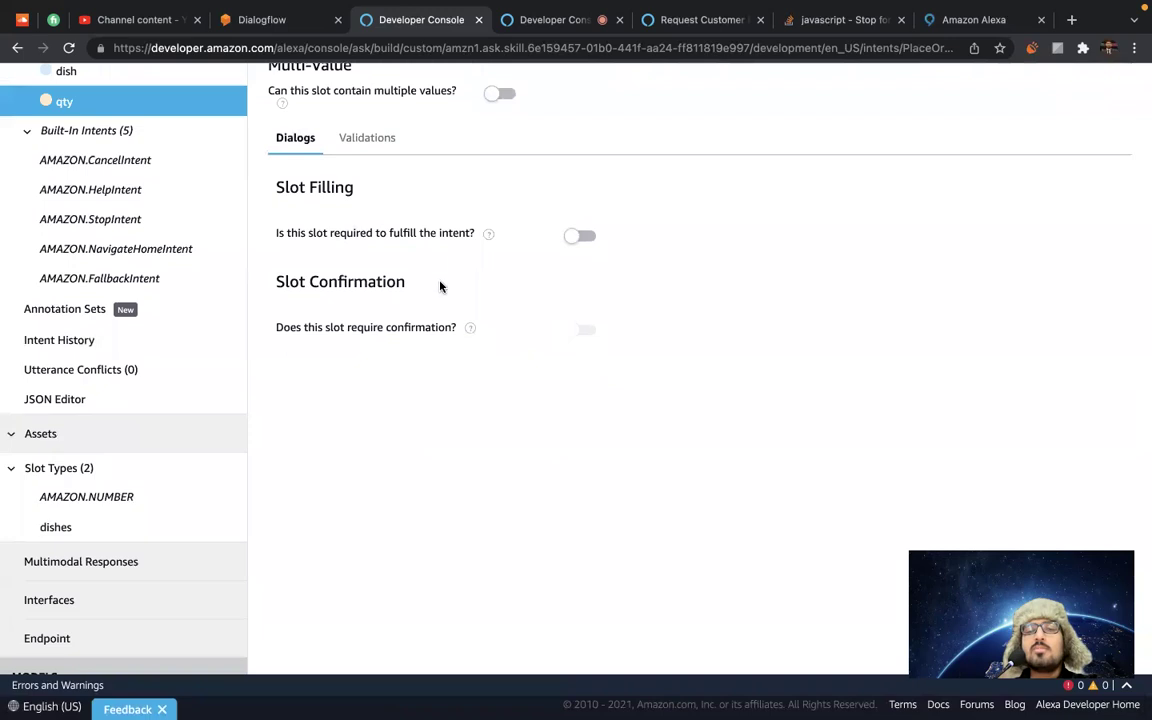
scroll(429, 296, "up", 1)
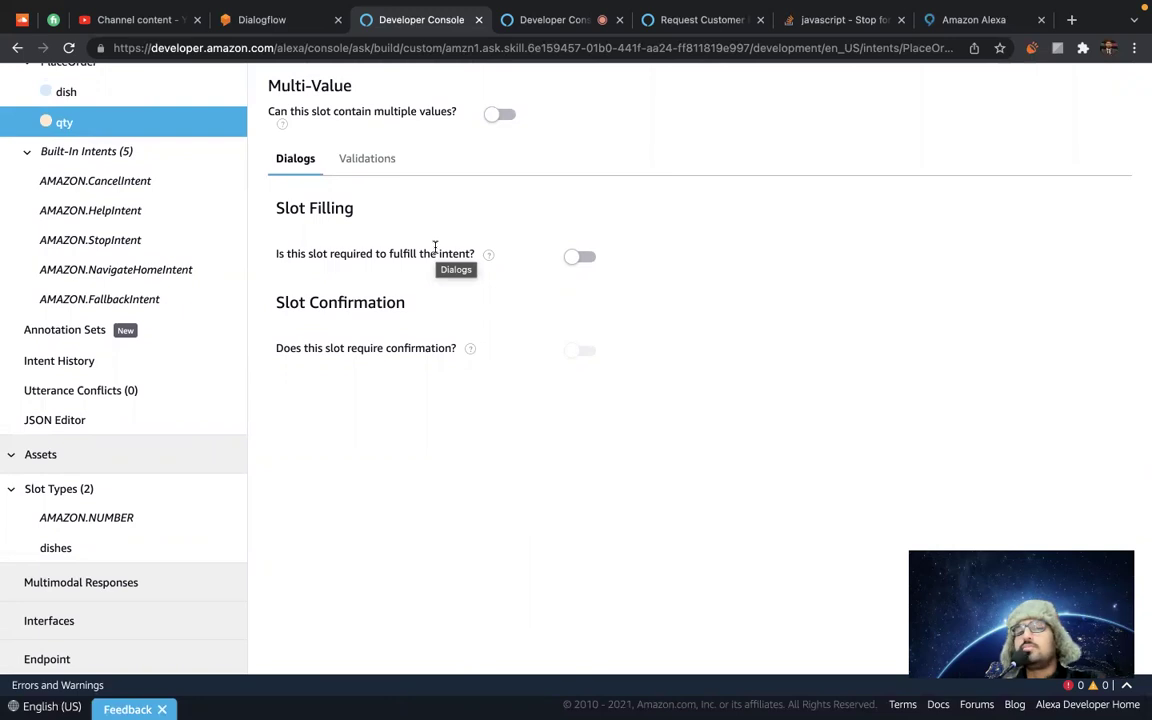
scroll(404, 234, "up", 4)
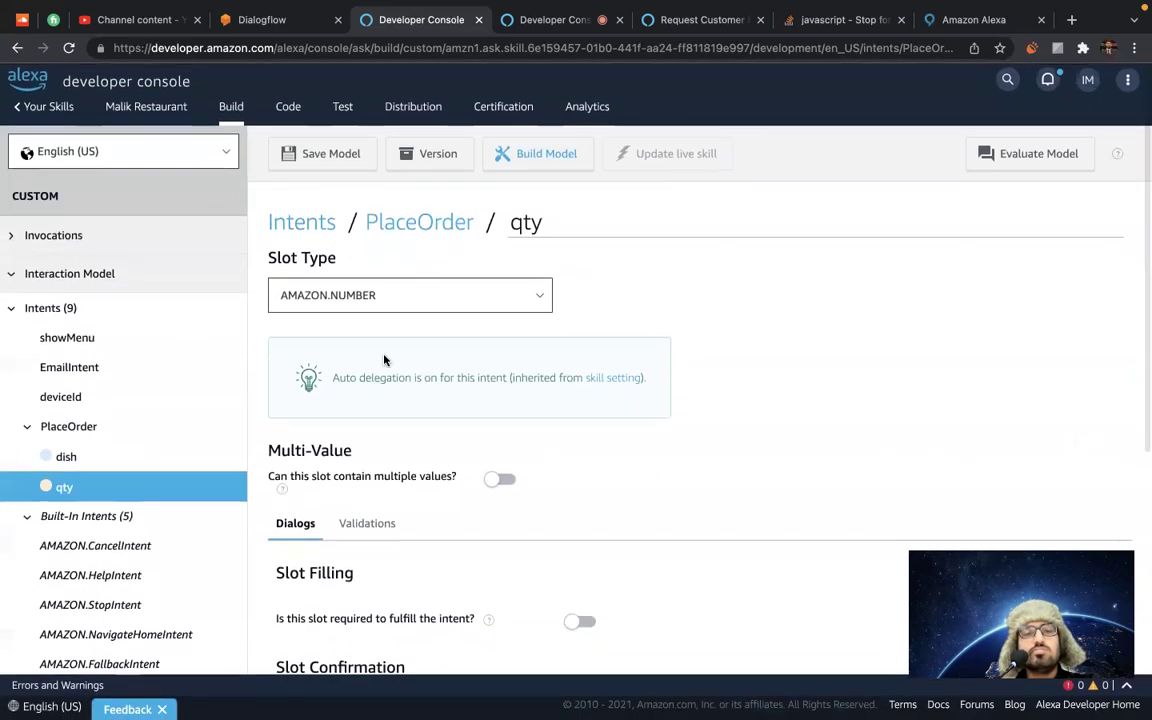
Return to the PlaceOrder intent, review its utterances and slots, and build the model.
left_click(404, 223)
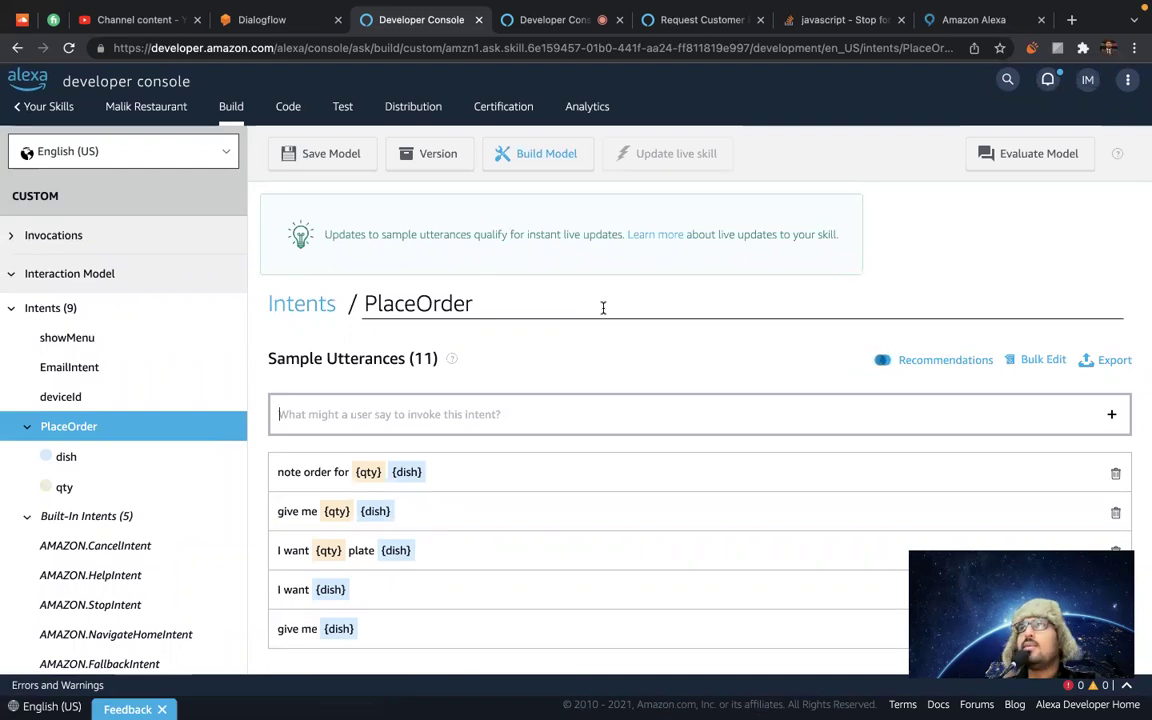
scroll(603, 308, "down", 2)
scroll(603, 308, "down", 2)
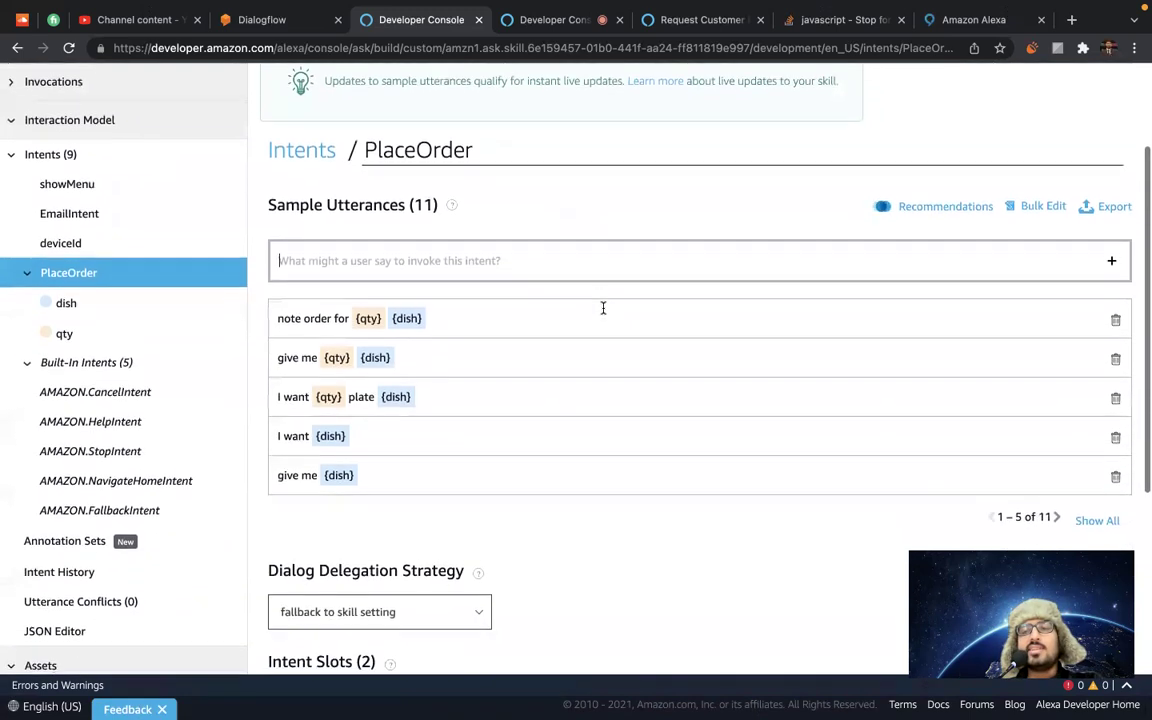
scroll(603, 308, "up", 4)
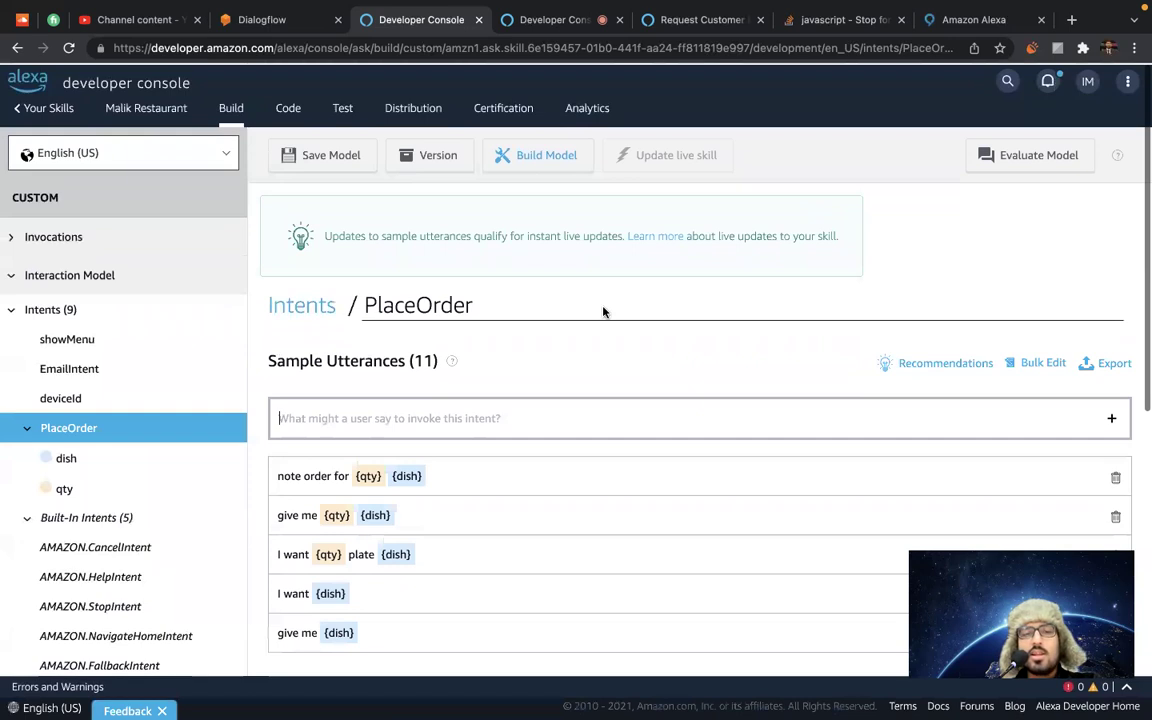
scroll(603, 308, "down", 4)
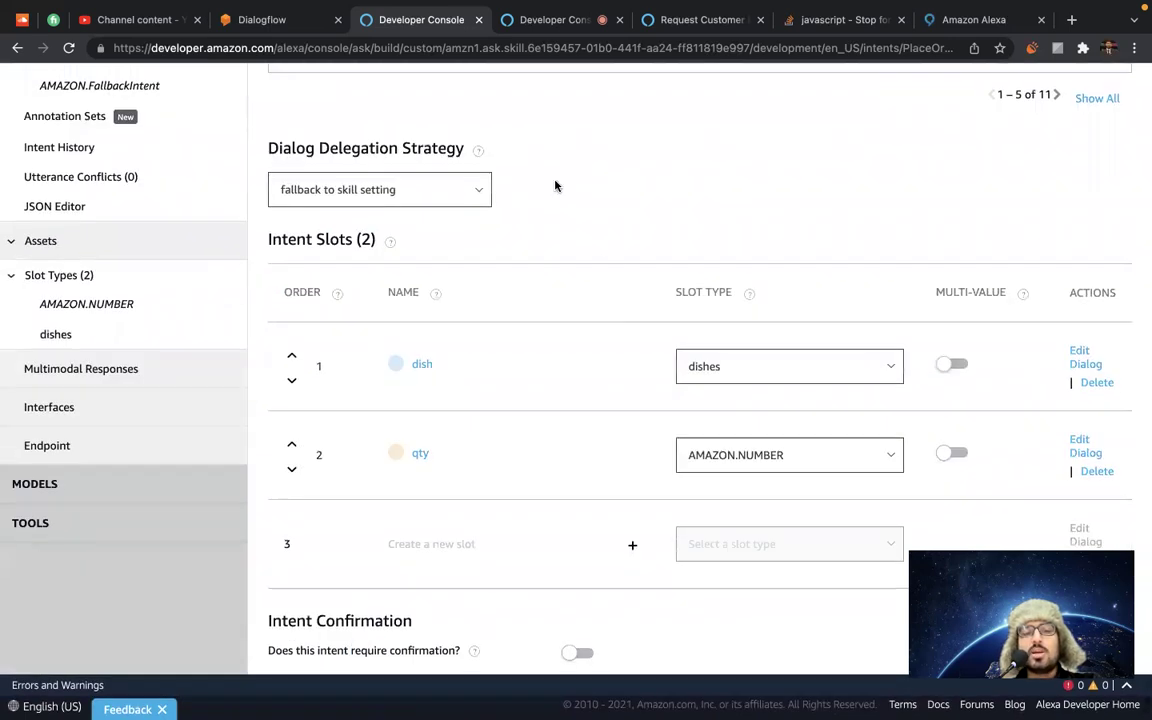
scroll(556, 186, "up", 5)
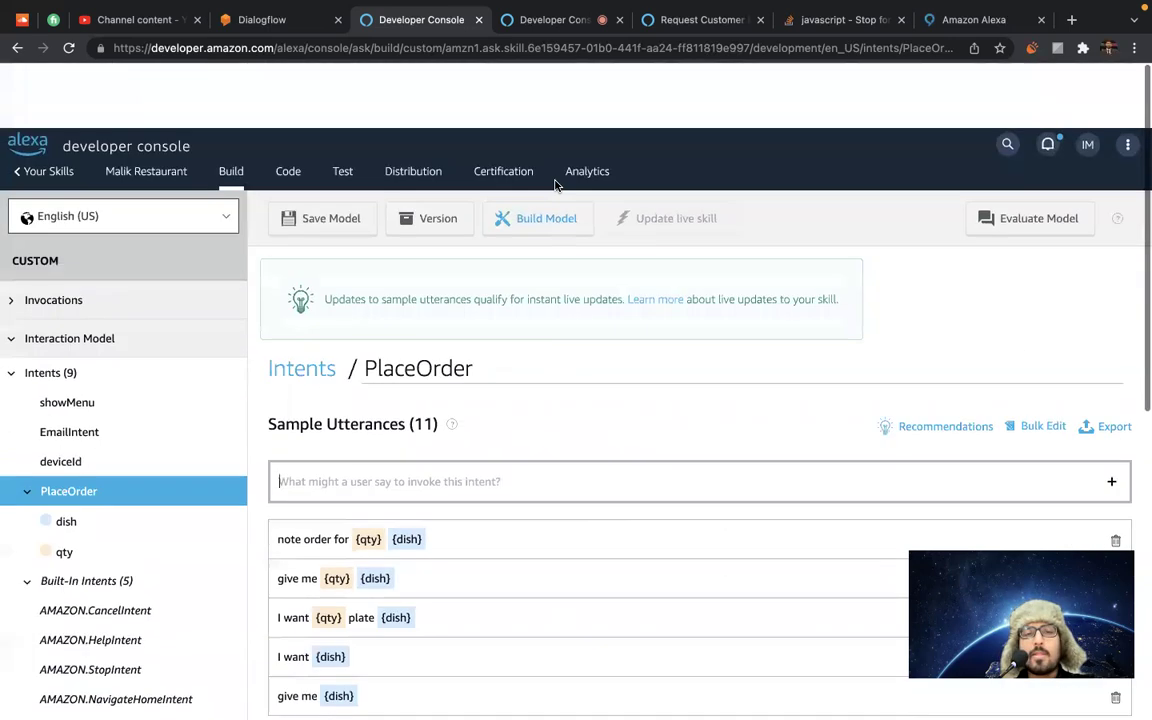
left_click(520, 155)
Switch to the code editor and review the PlaceOrderIntentHandler in server.mjs.
left_click(545, 19)
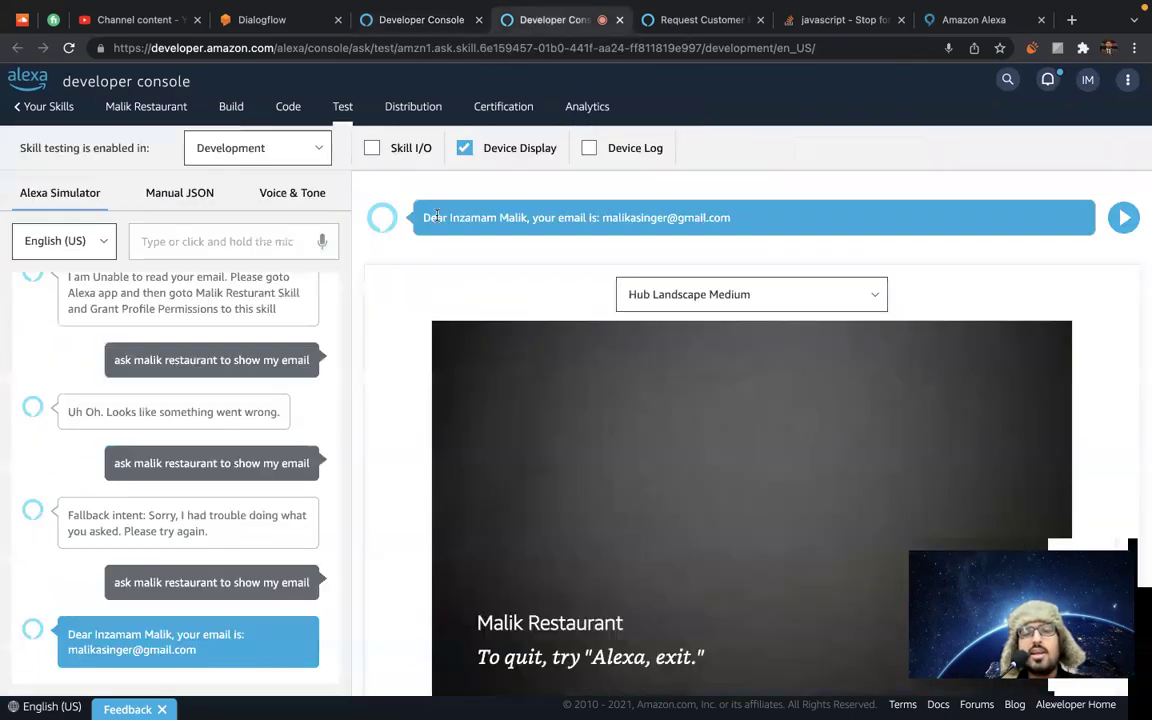
key("ctrl+Right")
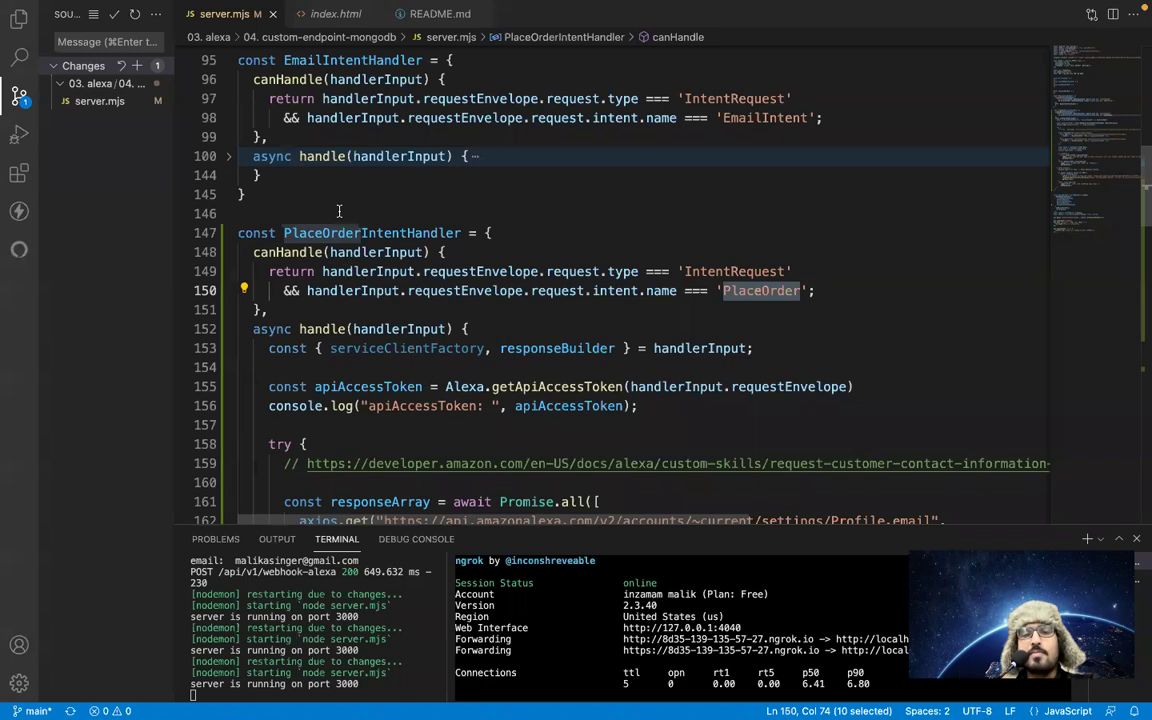
left_click_drag(339, 211, 352, 352)
left_click(544, 332)
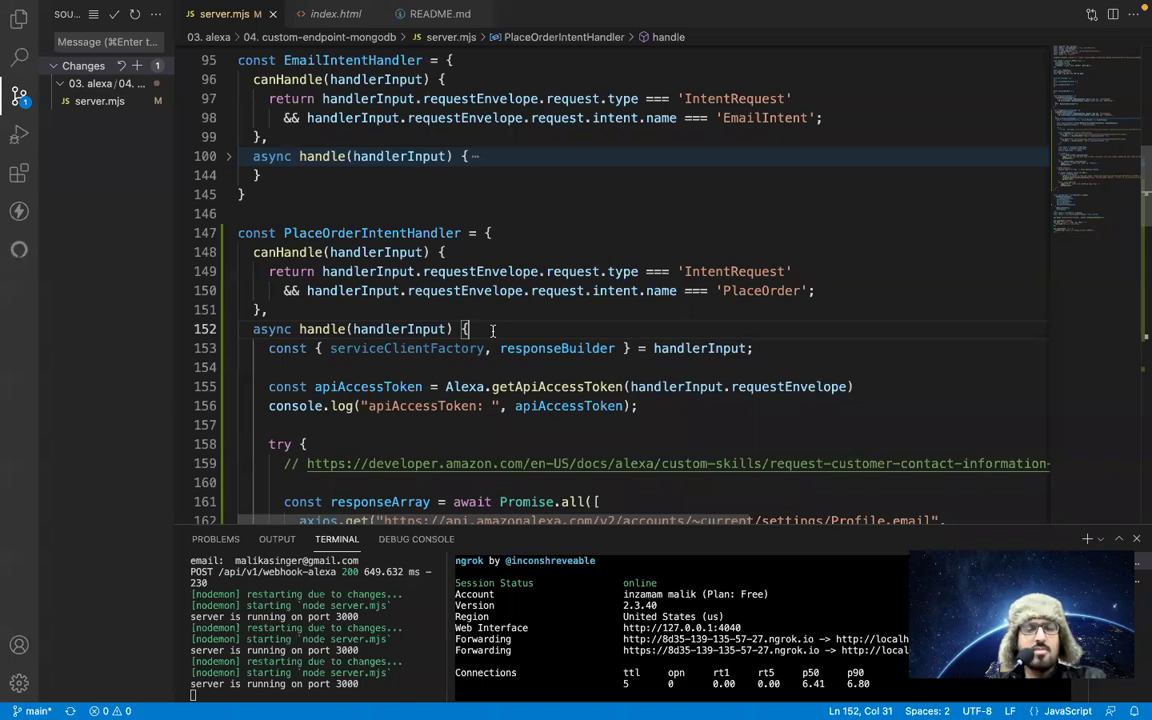
left_click(256, 308)
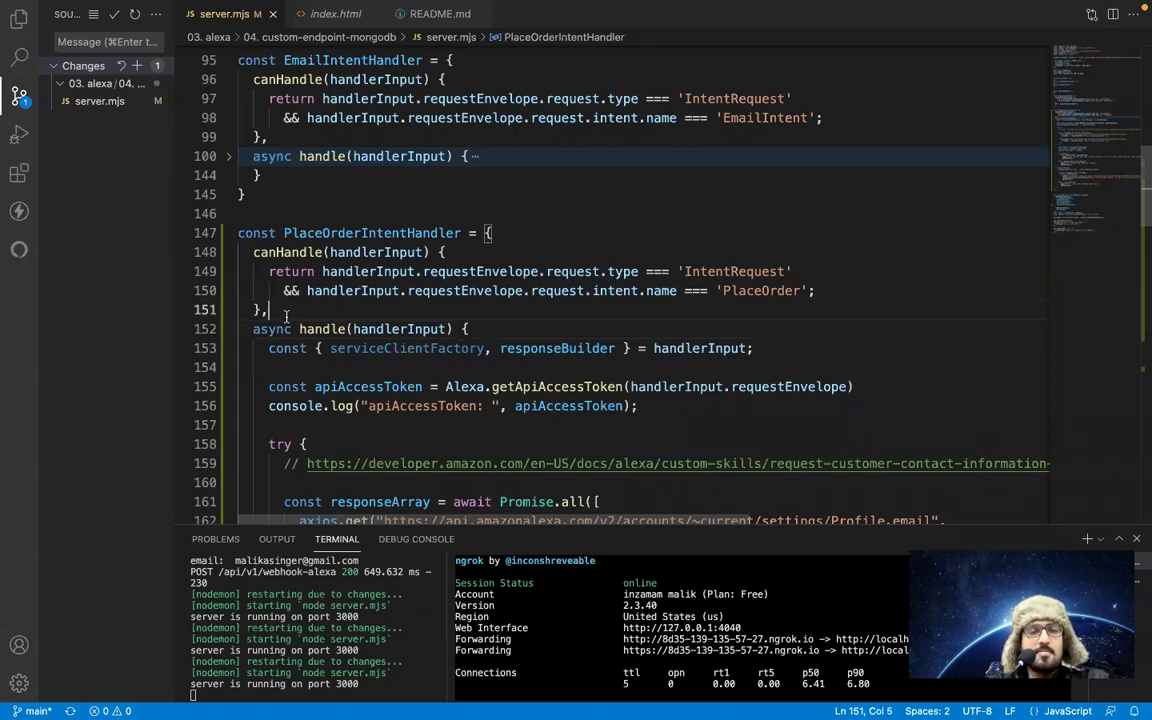
scroll(387, 313, "down", 3)
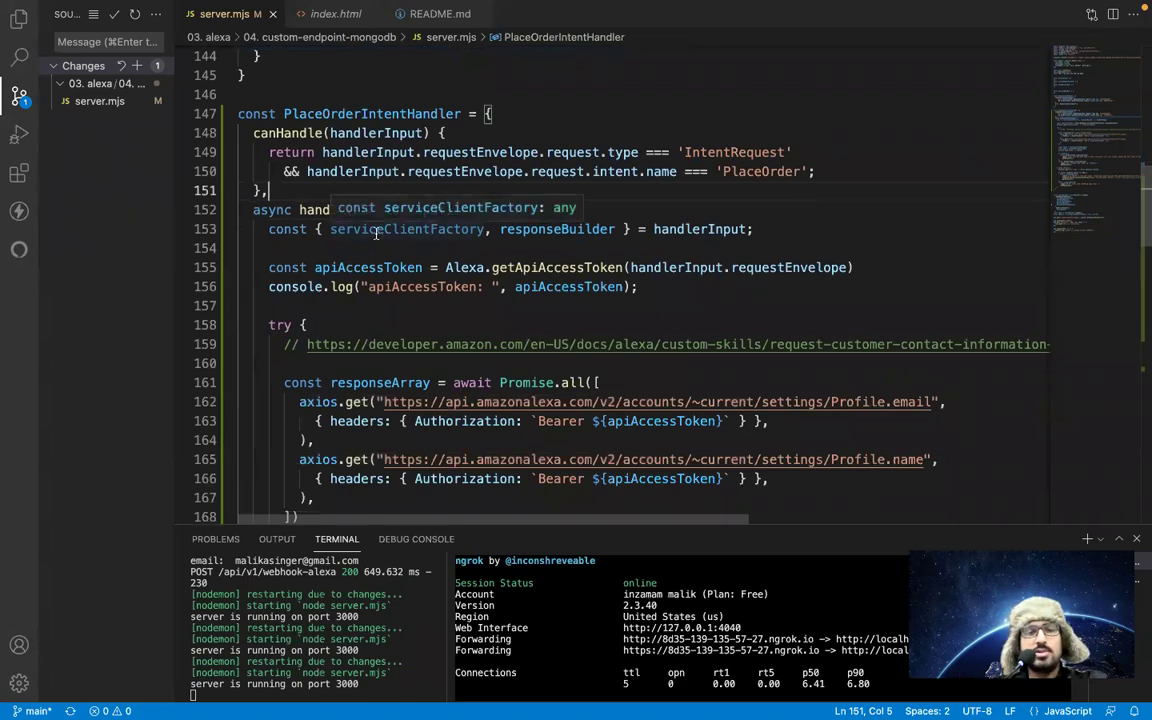
Insert several blank lines at the start of PlaceOrderIntentHandler's handle function, above the serviceClientFactory line.
left_click(468, 210)
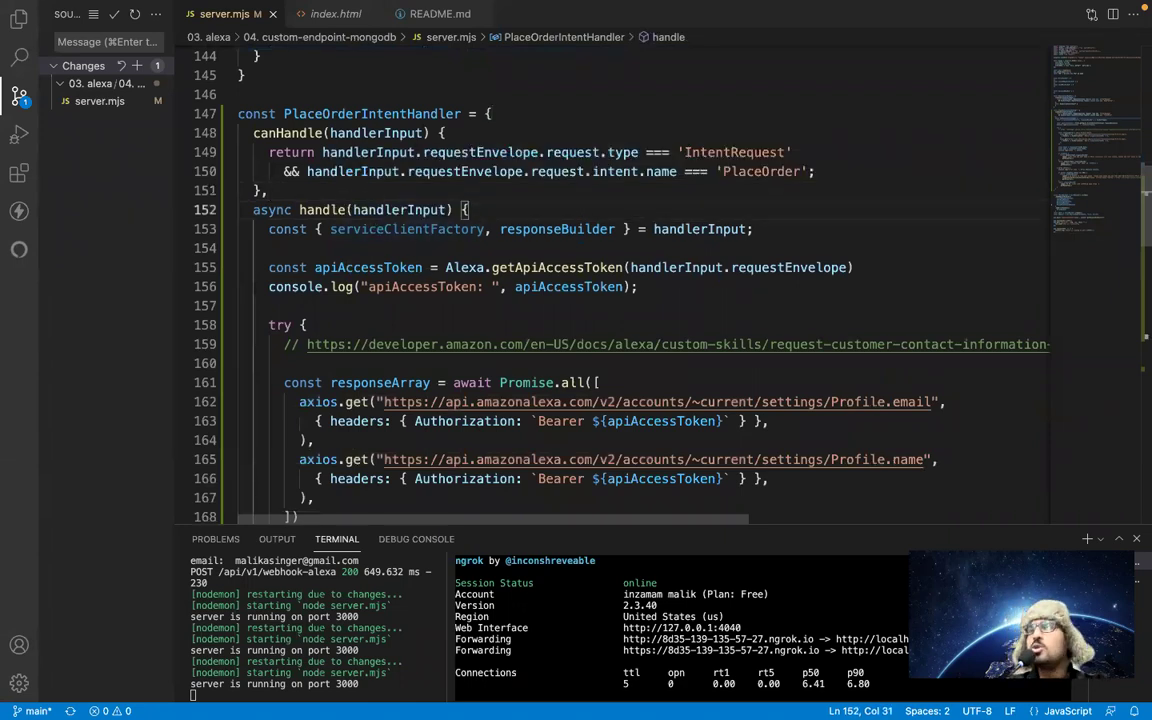
key("Return")
key("Return")
key("Return")
key("Up")
key("Up")
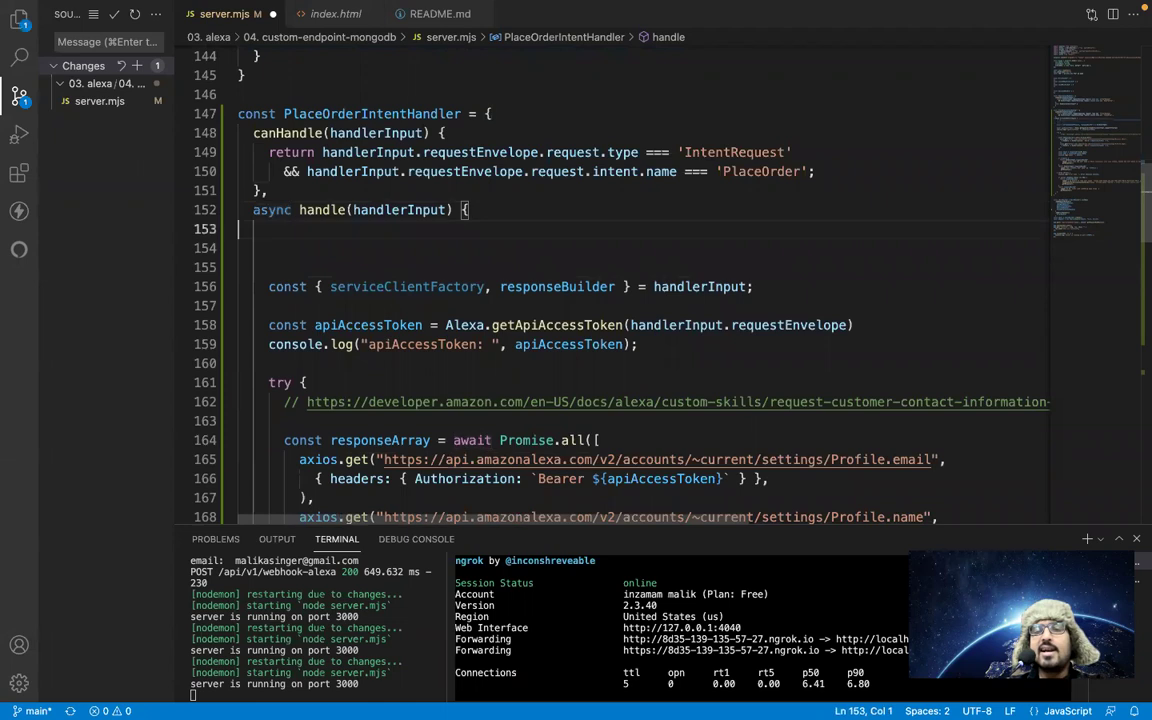
key("Return")
key("Return")
key("Return")
key("Up")
key("Up")
key("Return")
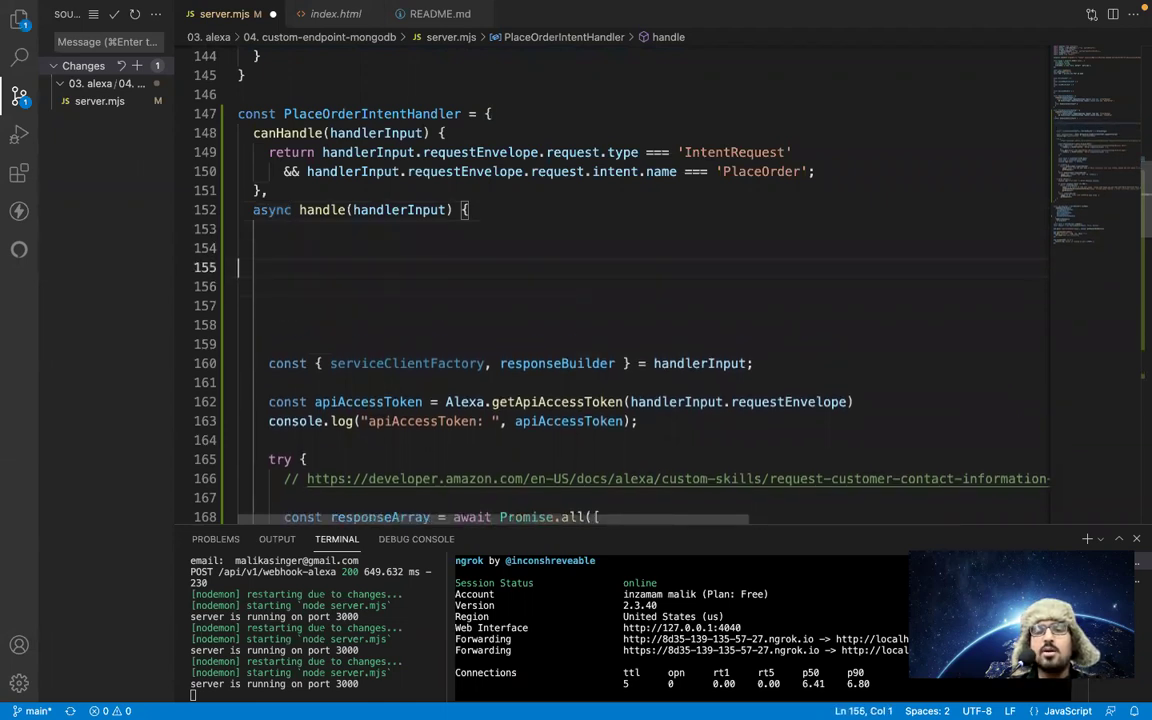
key("Up")
key("Return")
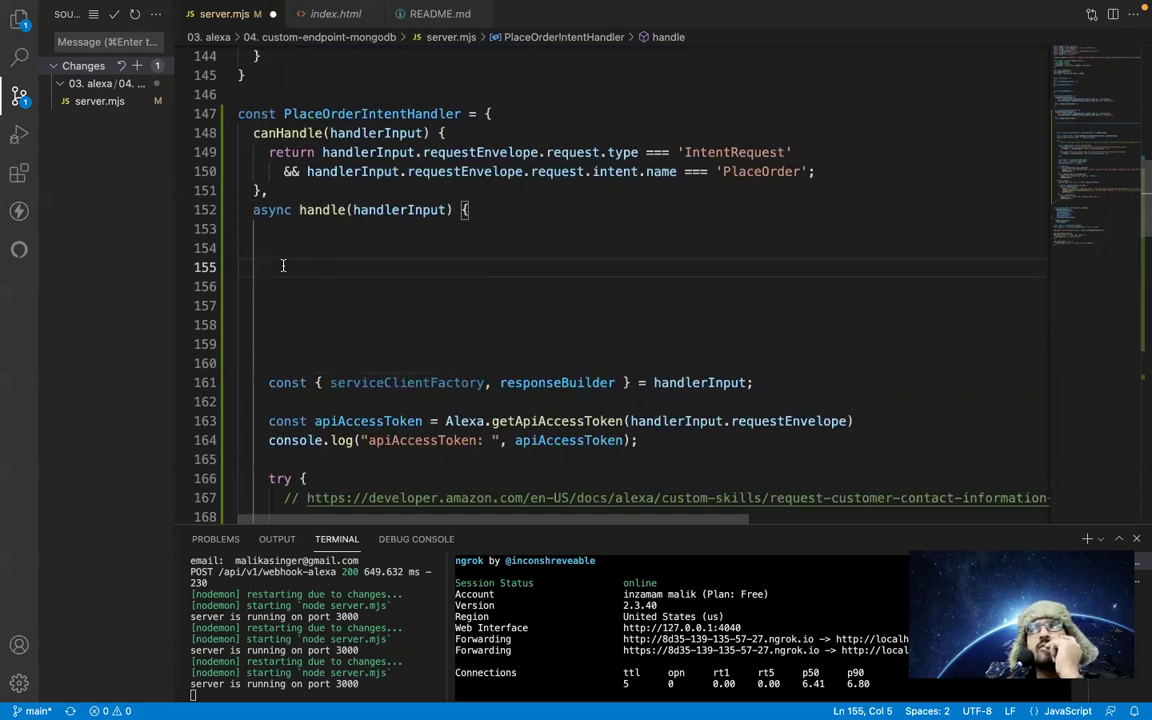
Add an empty Alexa.getSlotValue() call on the blank lines at the start of PlaceOrderIntentHandler's handle function.
type("Alexa.")
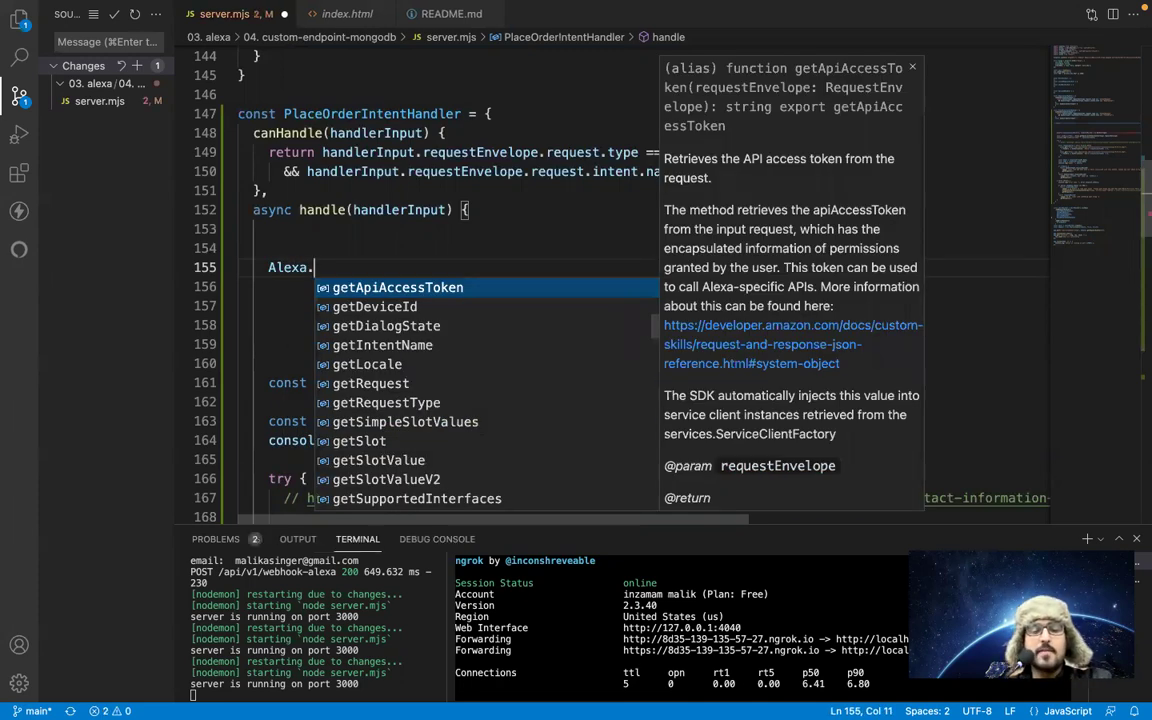
type("getS")
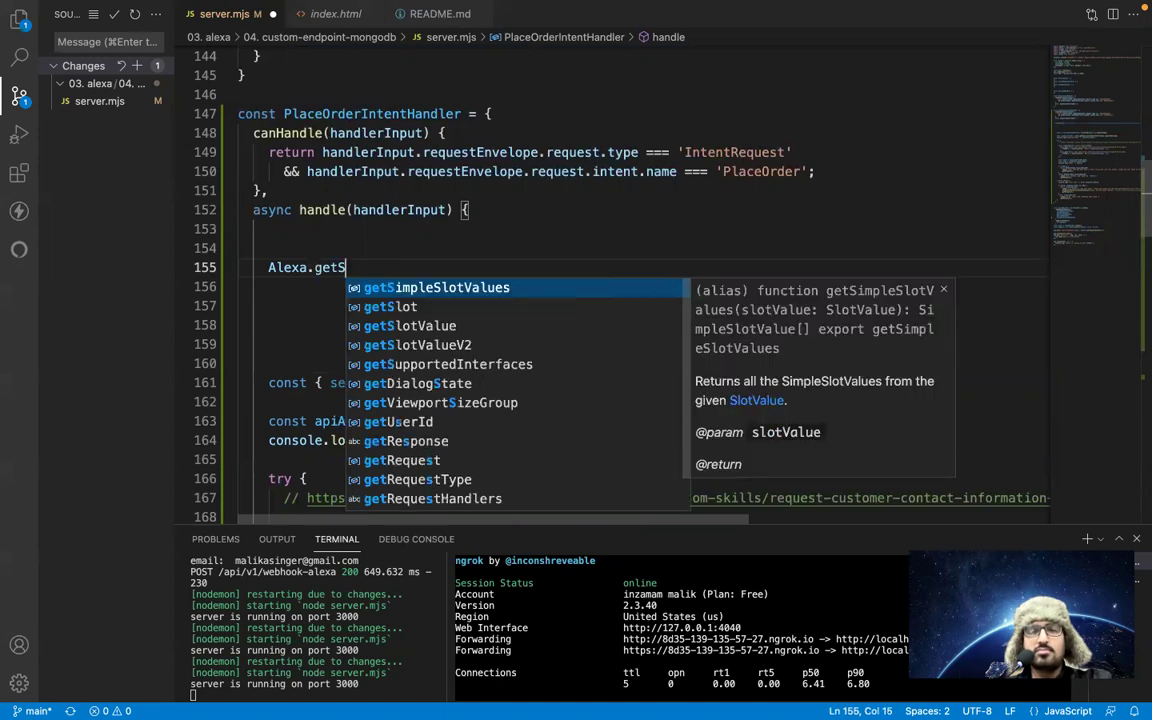
key("Down")
key("Down")
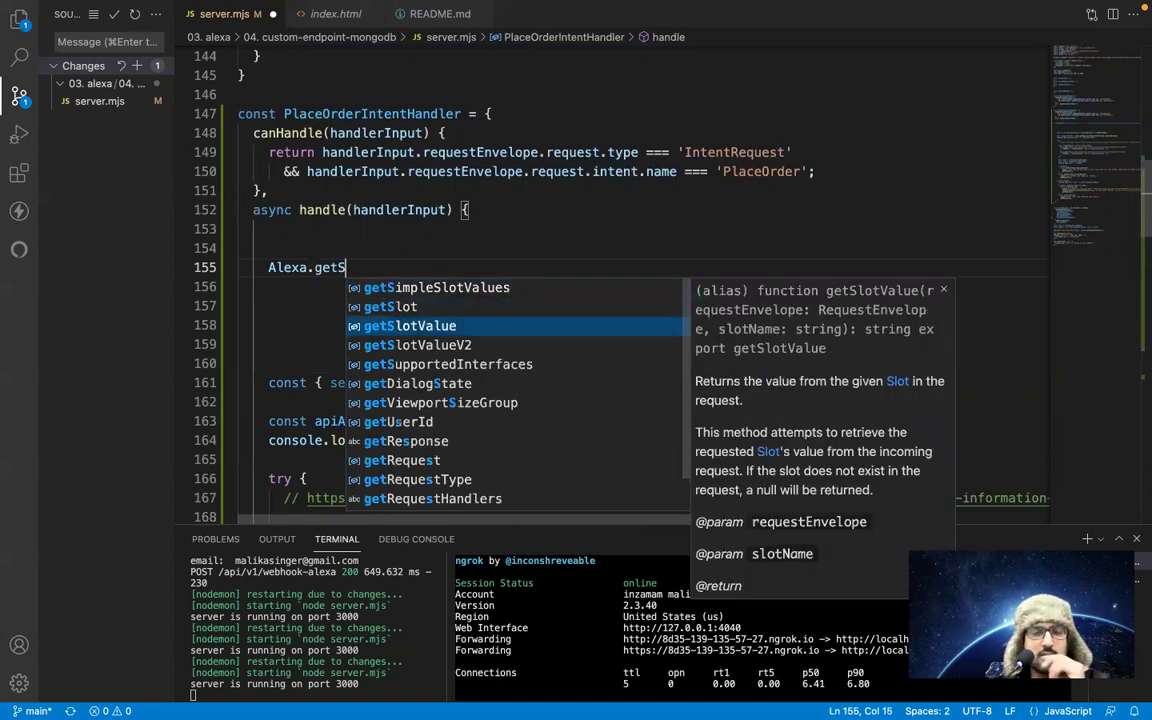
key("Down")
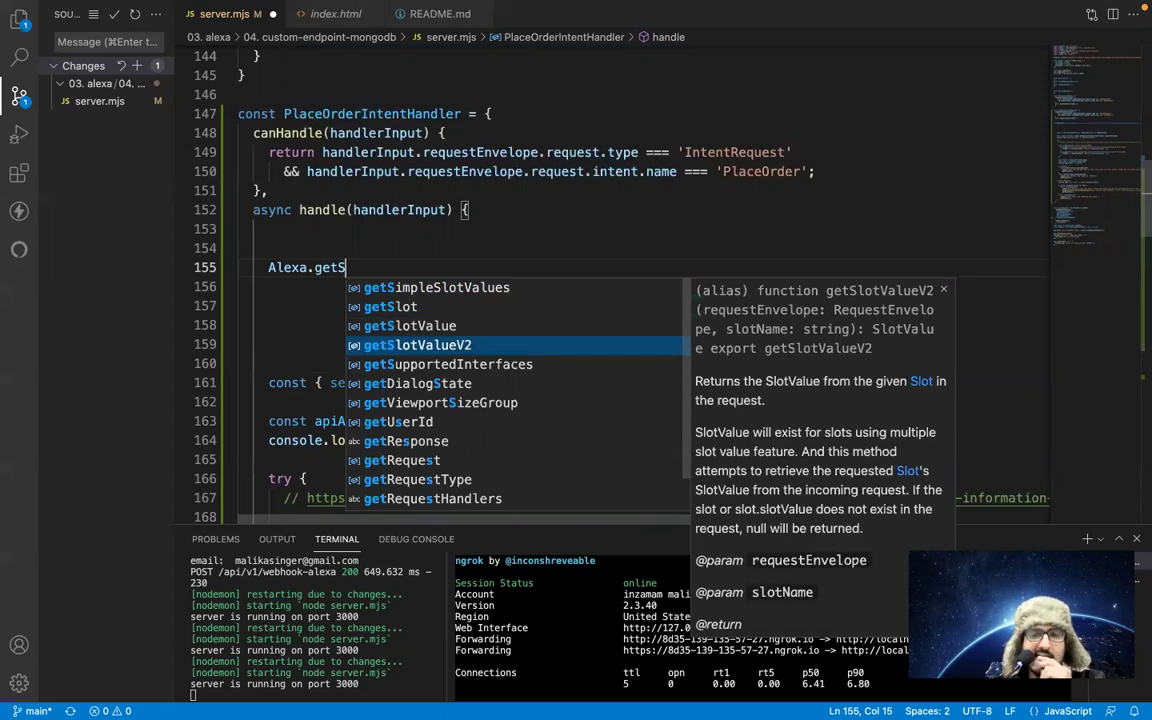
key("Up")
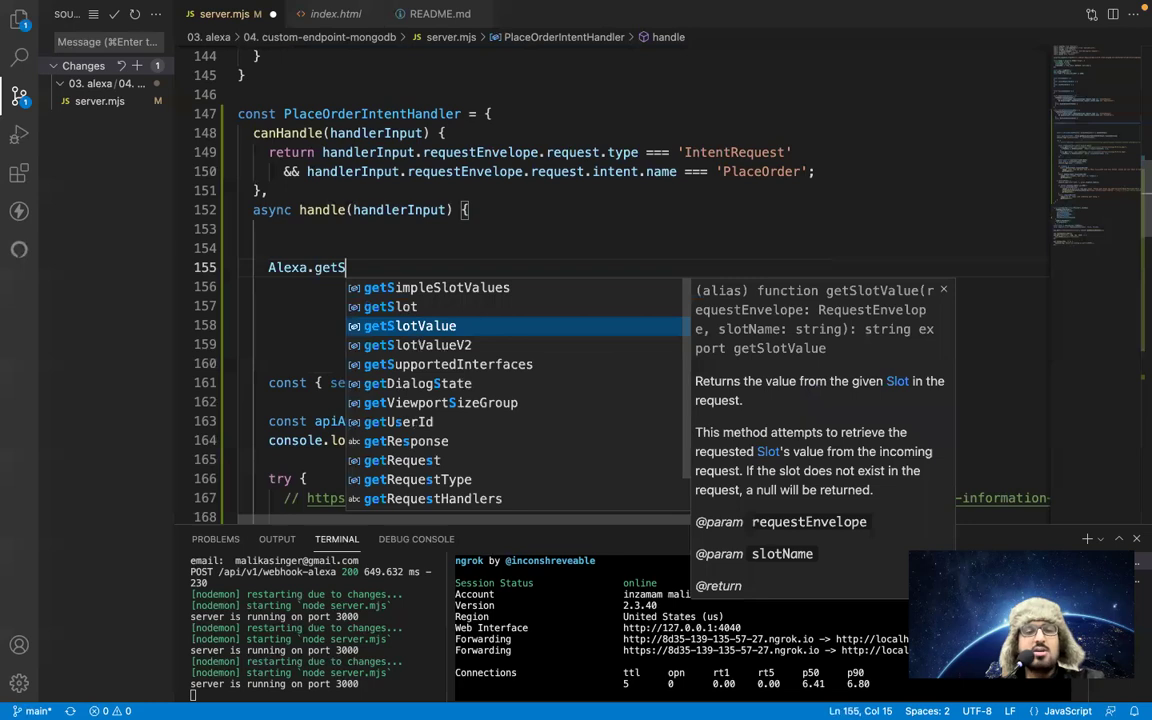
key("Return")
type("(")
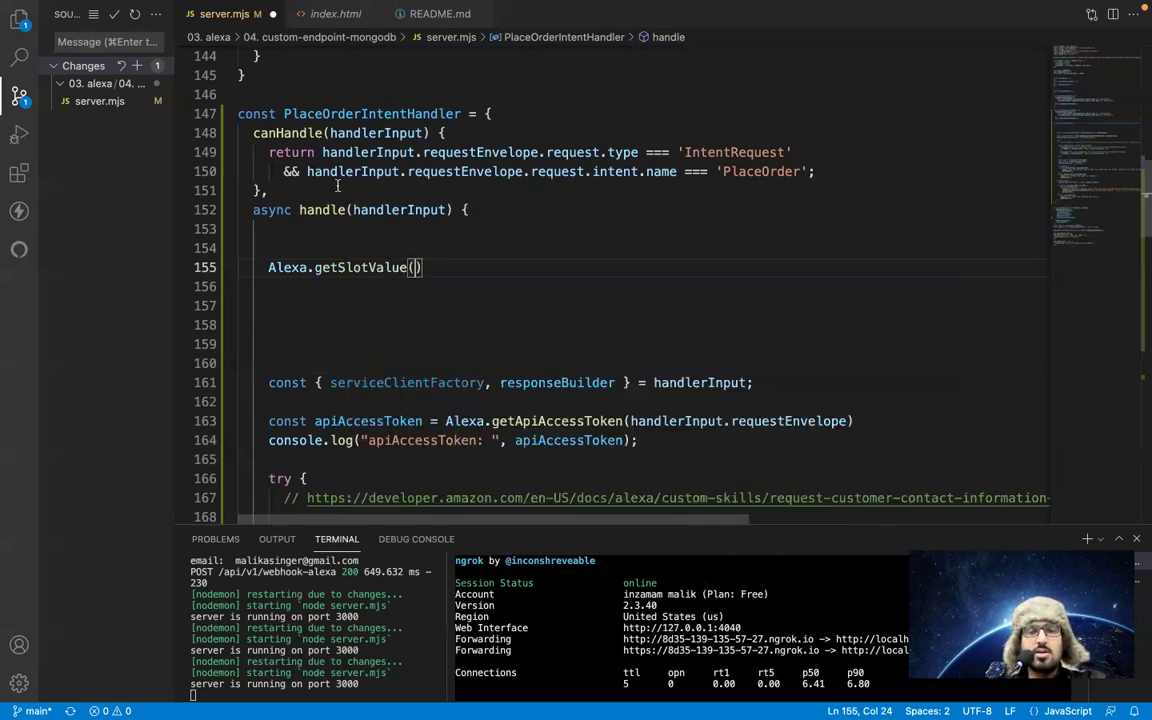
Pass handlerInput.requestEnvelope, copied from the canHandle condition, as the argument of the getSlotValue call.
left_click_drag(307, 171, 520, 176)
key("ctrl+c")
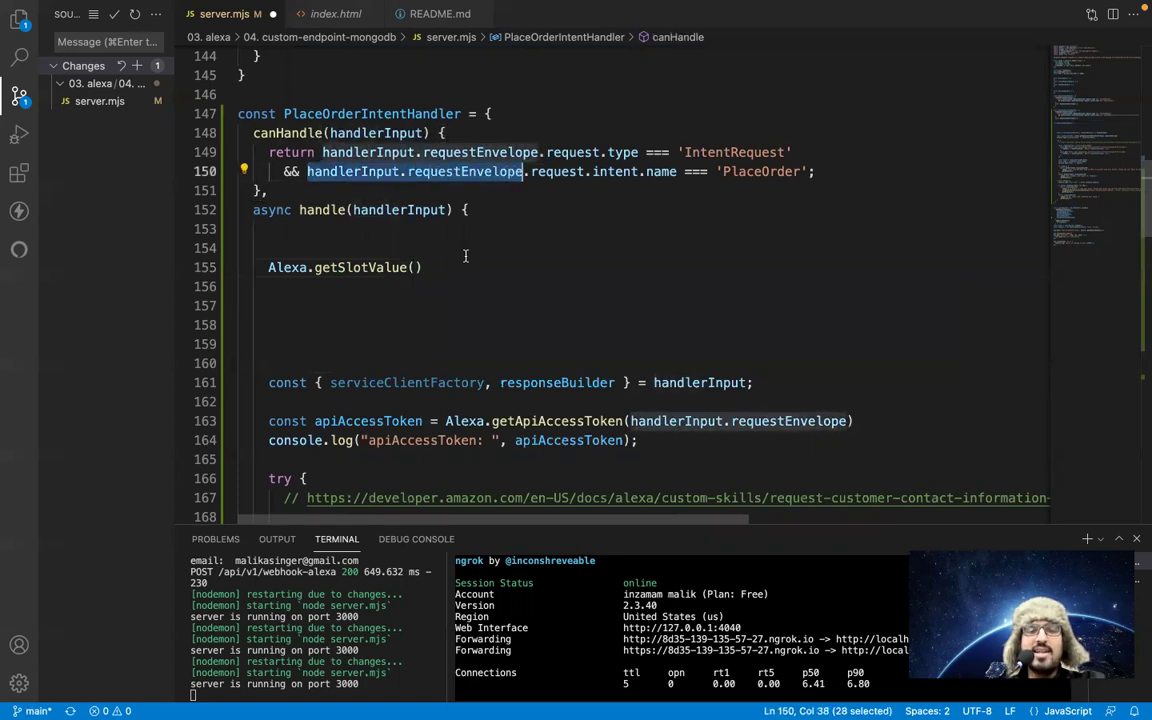
left_click(416, 267)
key("ctrl+v")
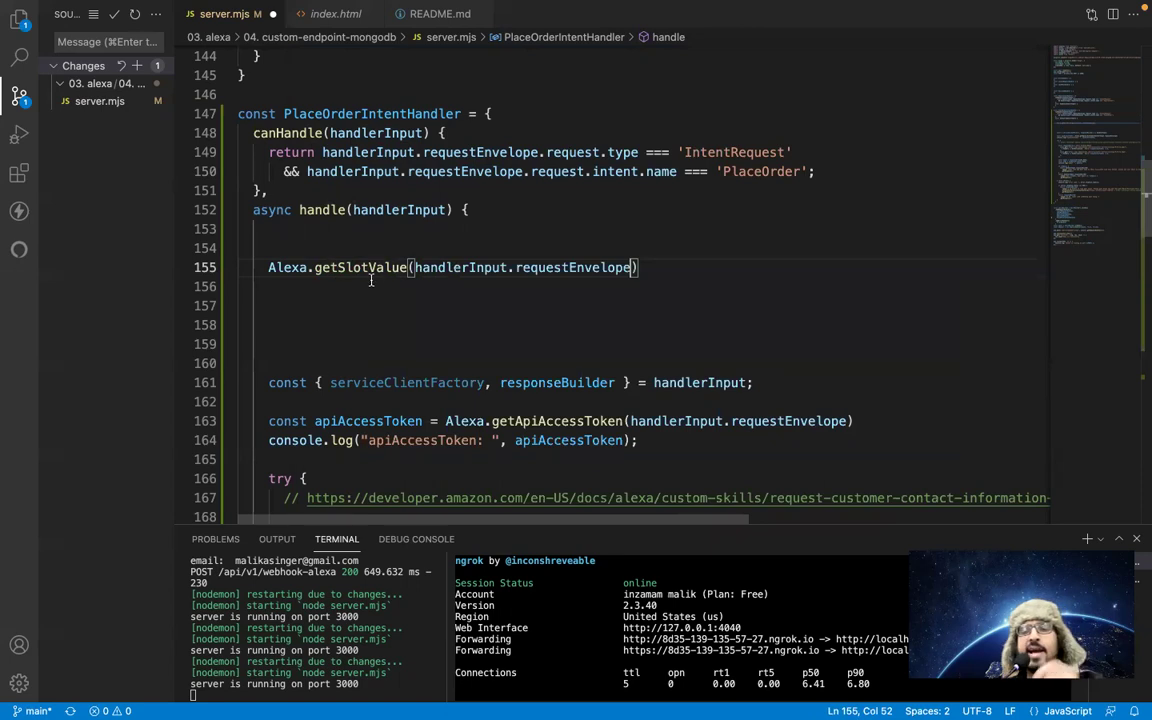
left_click(418, 267)
left_click_drag(418, 267, 632, 267)
left_click(626, 267)
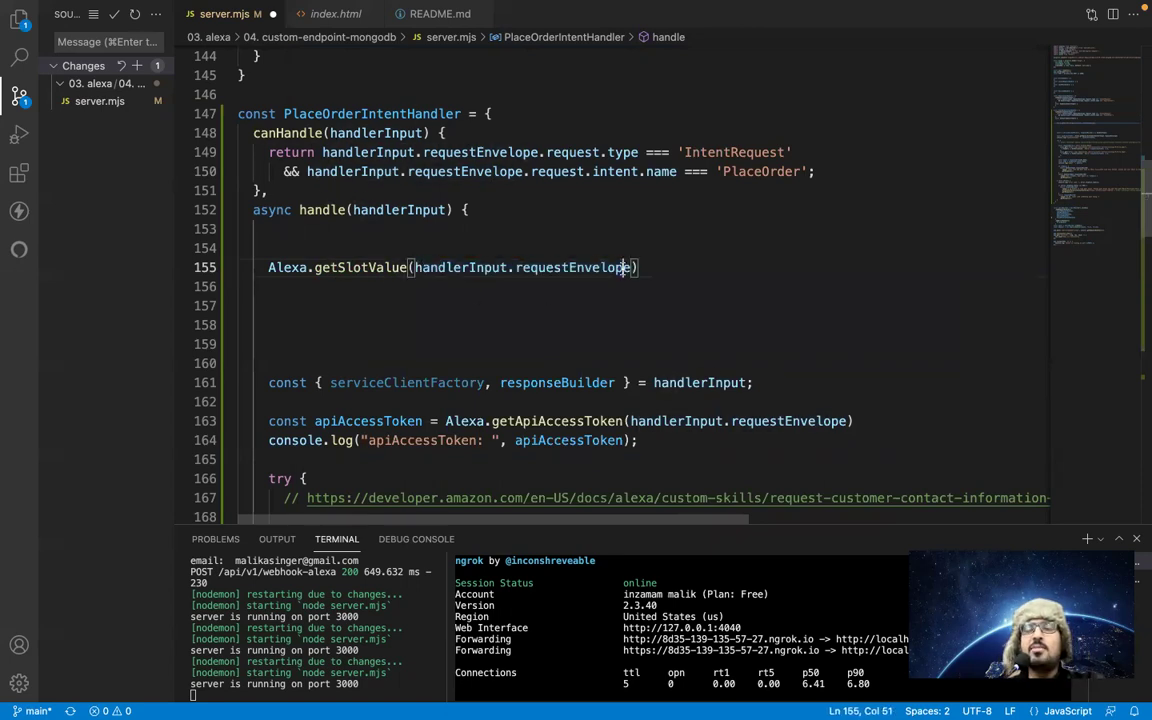
Assign the getSlotValue call to a constant named slotValues, end the statement with a semicolon, and save server.mjs.
left_click(268, 267)
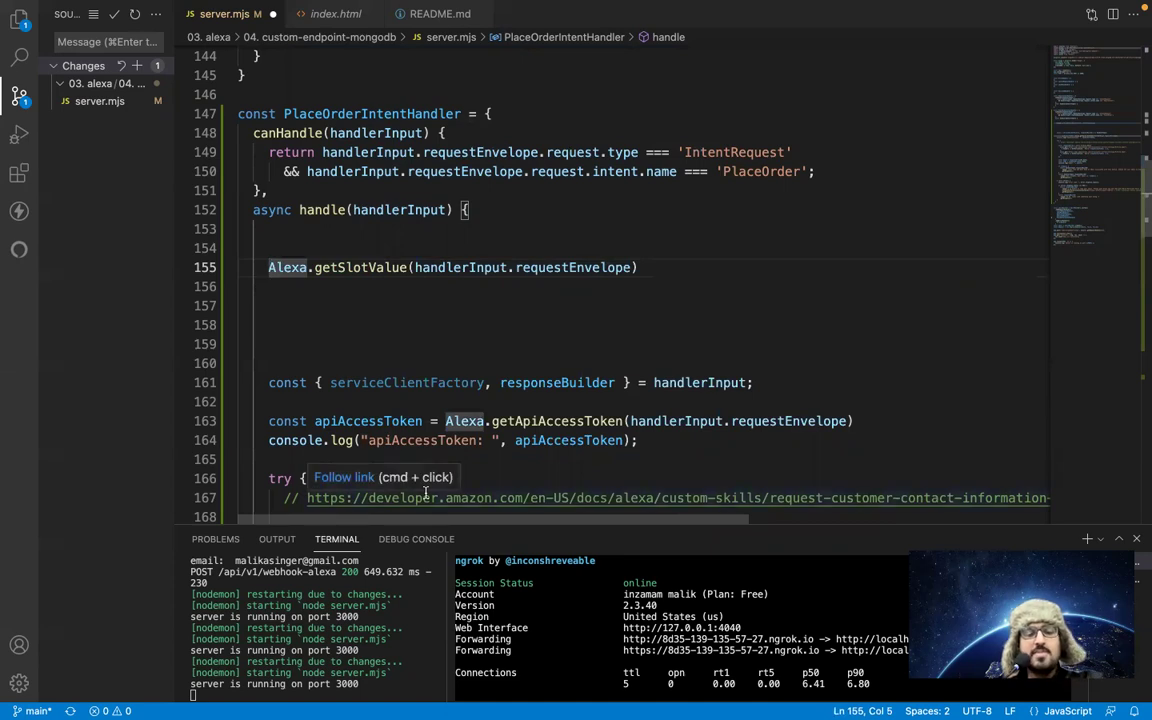
type("const ")
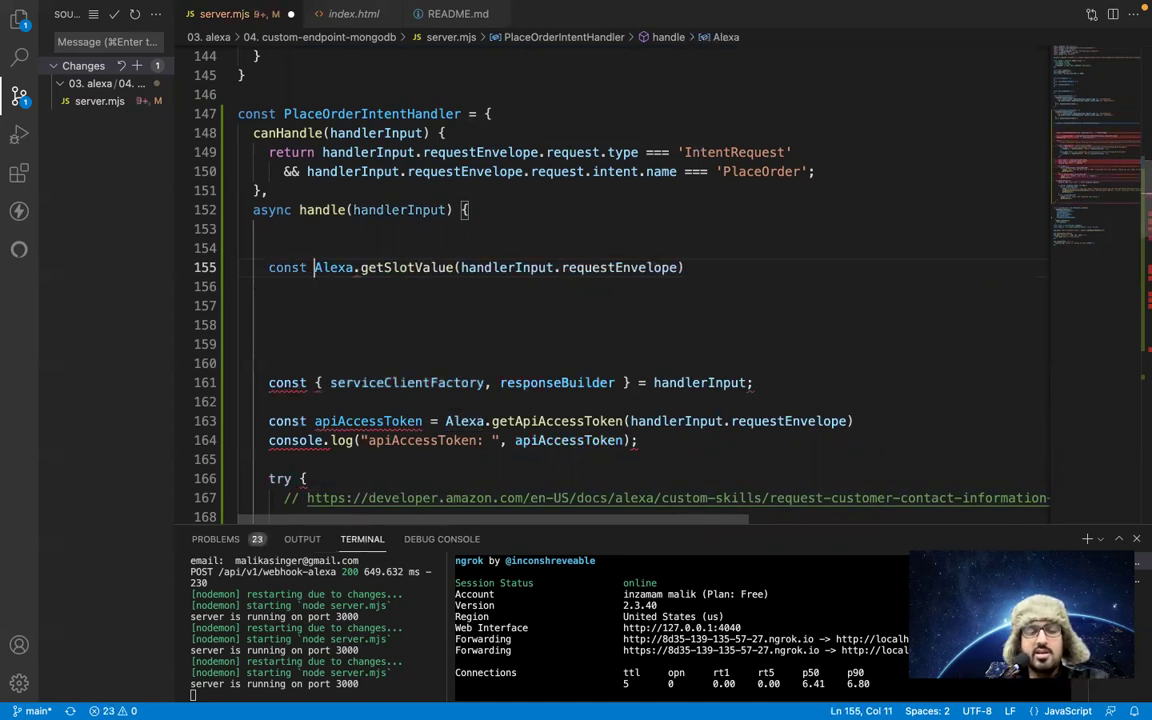
type("slotValues")
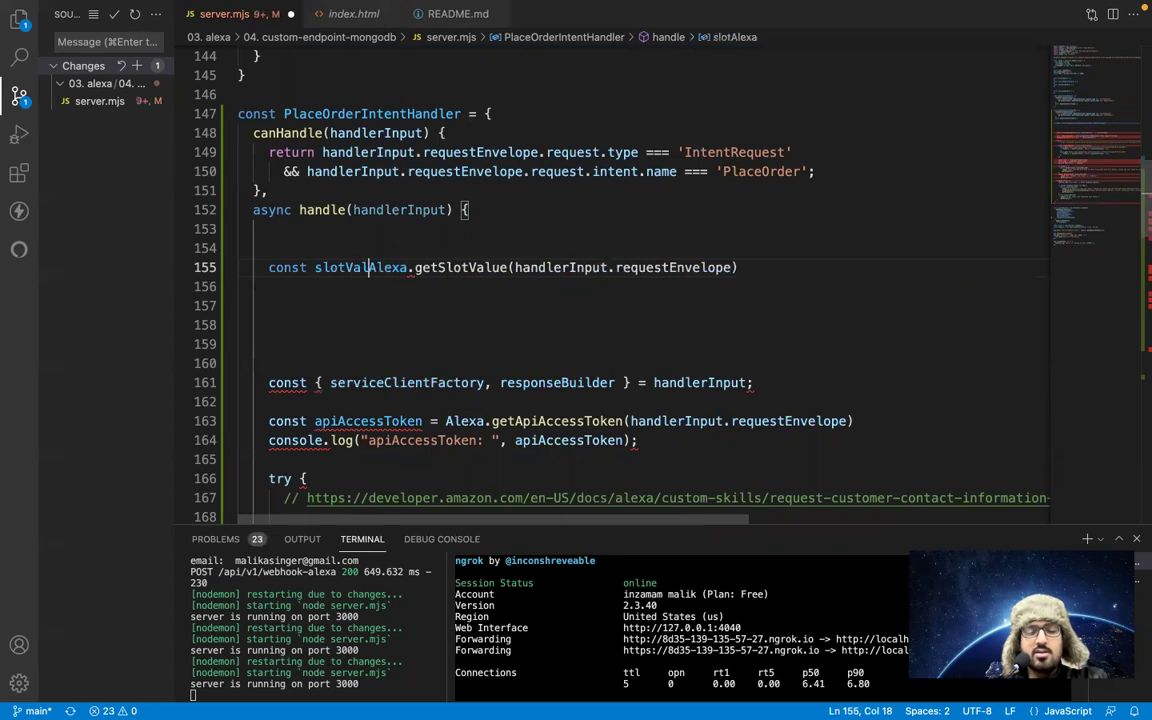
type(" =")
key("super+Right")
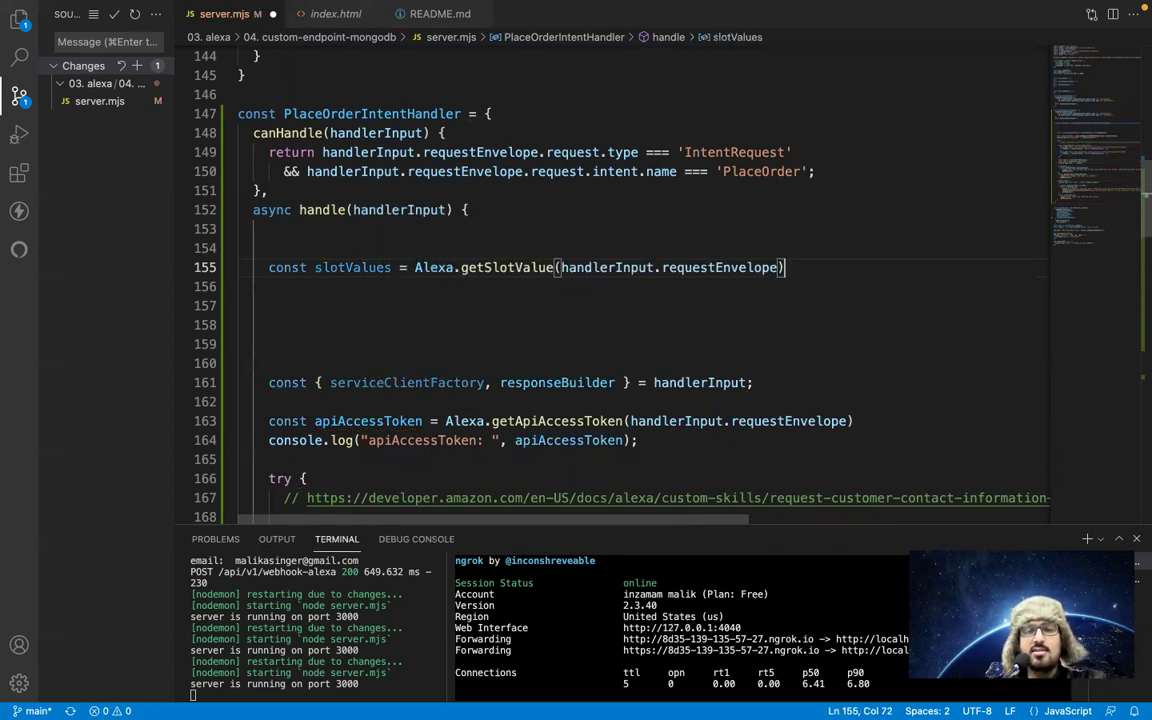
type(";")
key("ctrl+s")
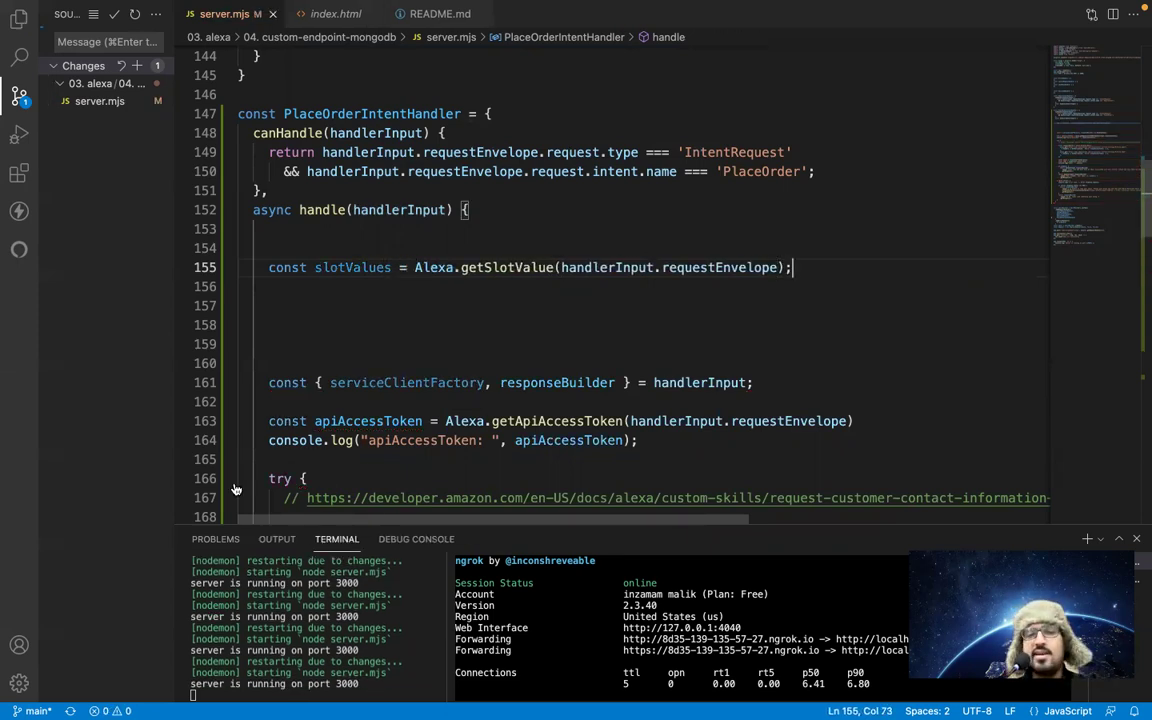
Add console.log("slotValues: ", slotValues); on the line below the slotValues constant and save the file.
double_click(360, 264)
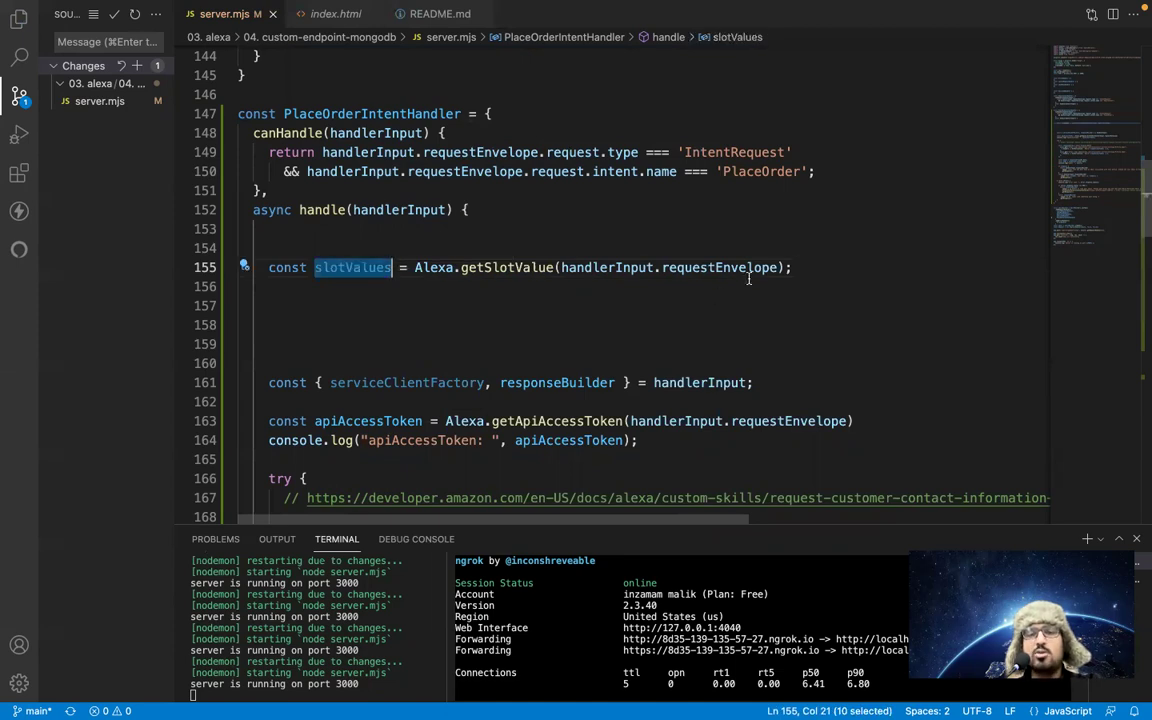
left_click(806, 265)
key("Return")
left_click(238, 286)
type("console")
key("Escape")
type(".log();")
key("Left")
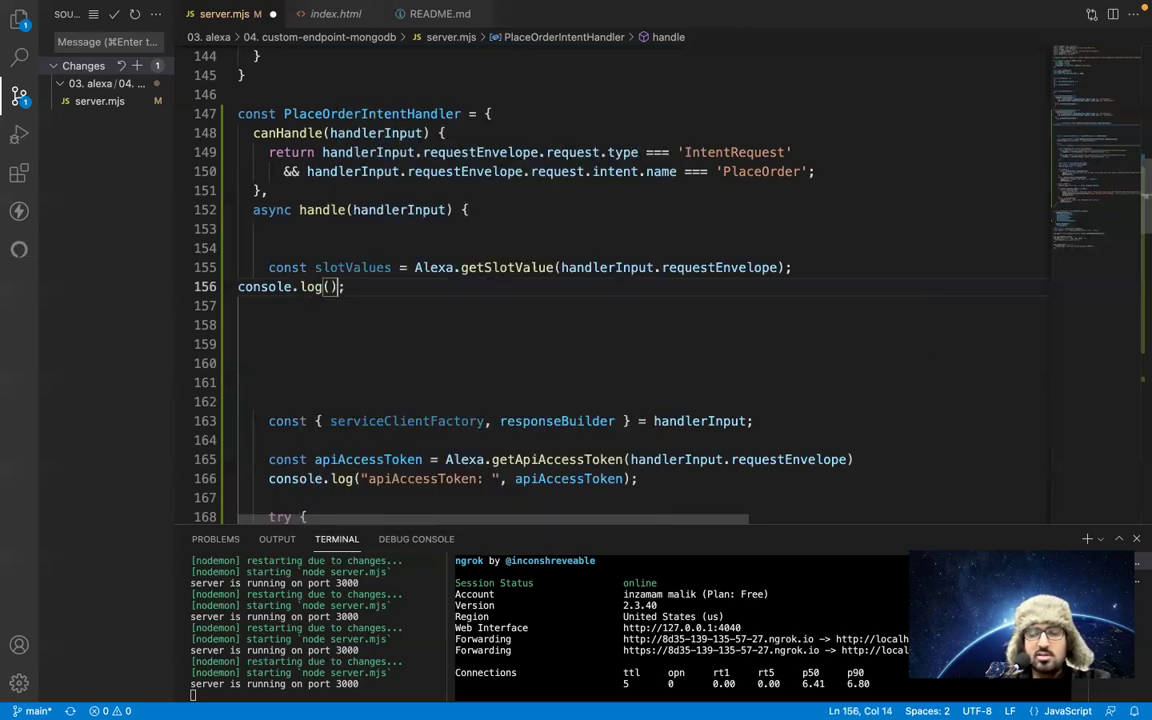
key("Left")
type("\"slotValues")
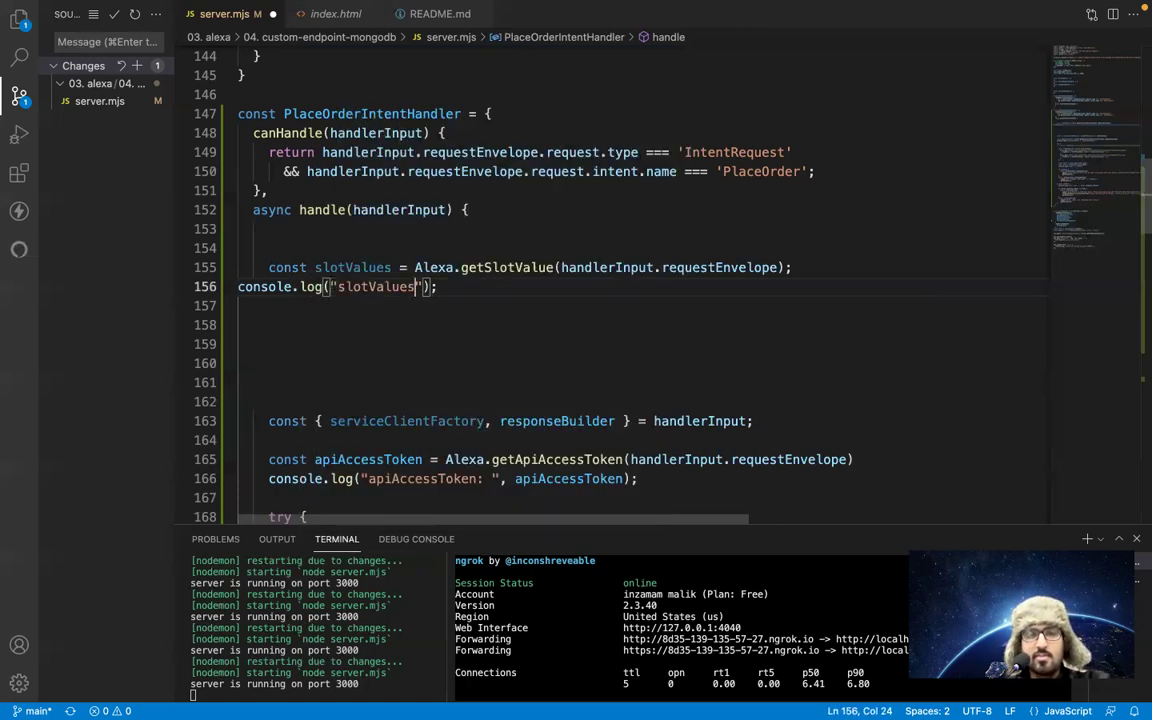
type(": \", slotValues")
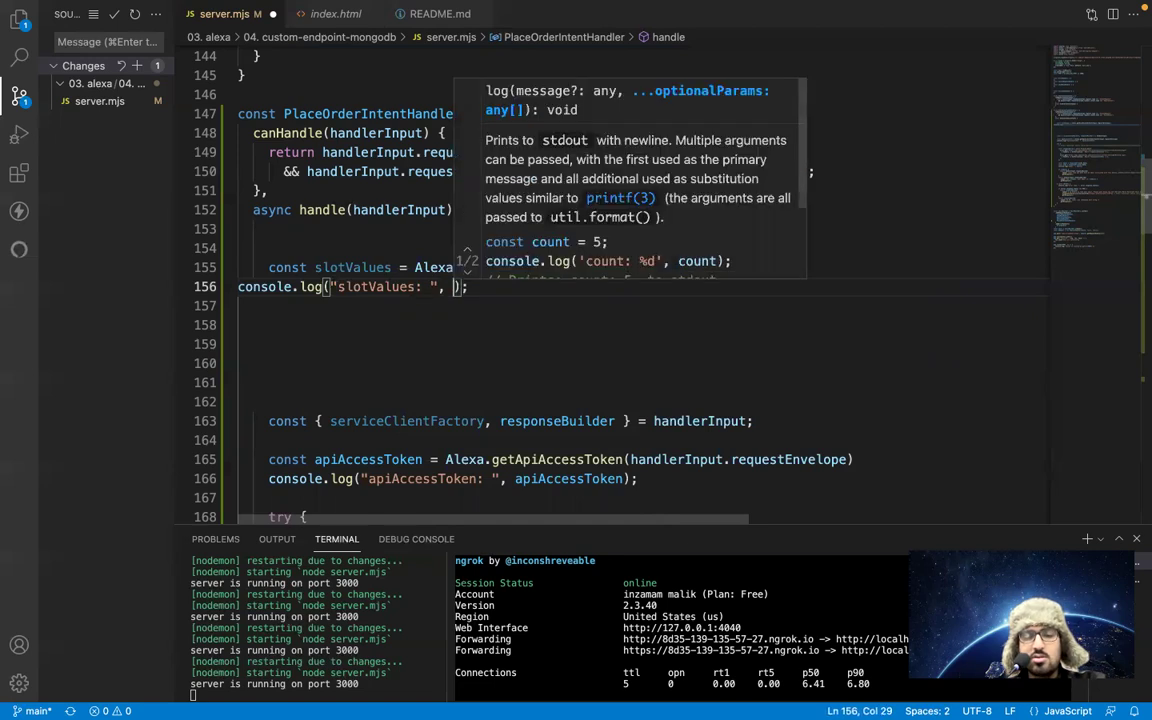
key("super+s")
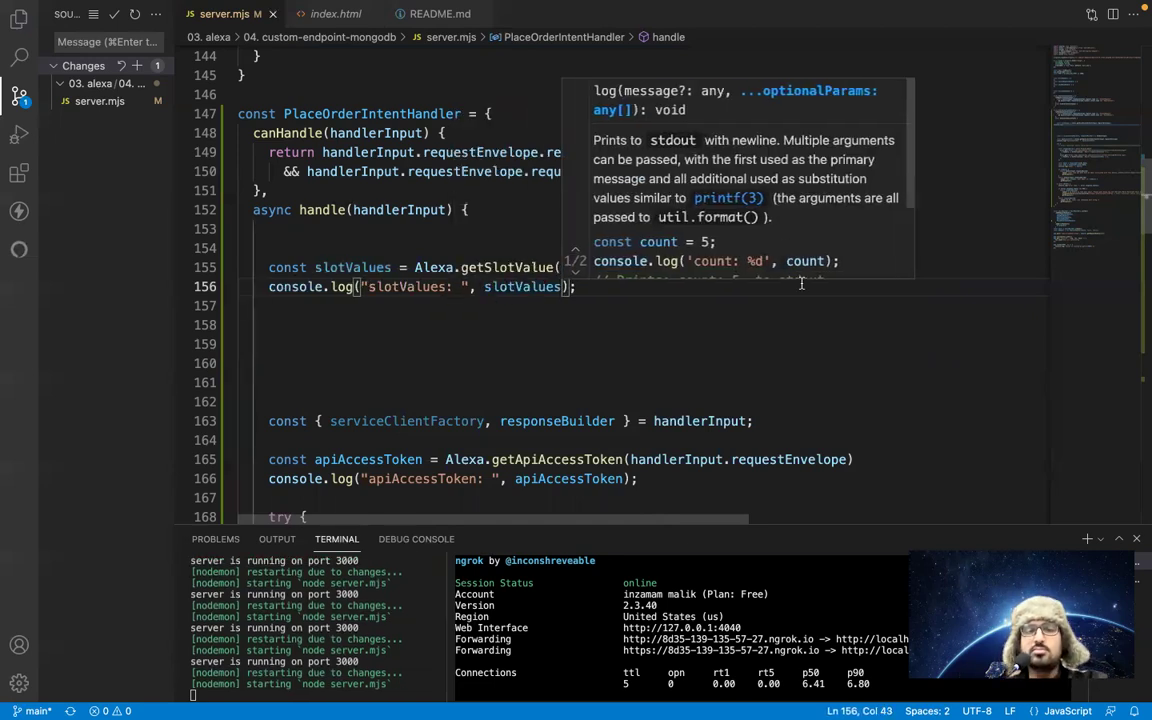
triple_click(302, 268)
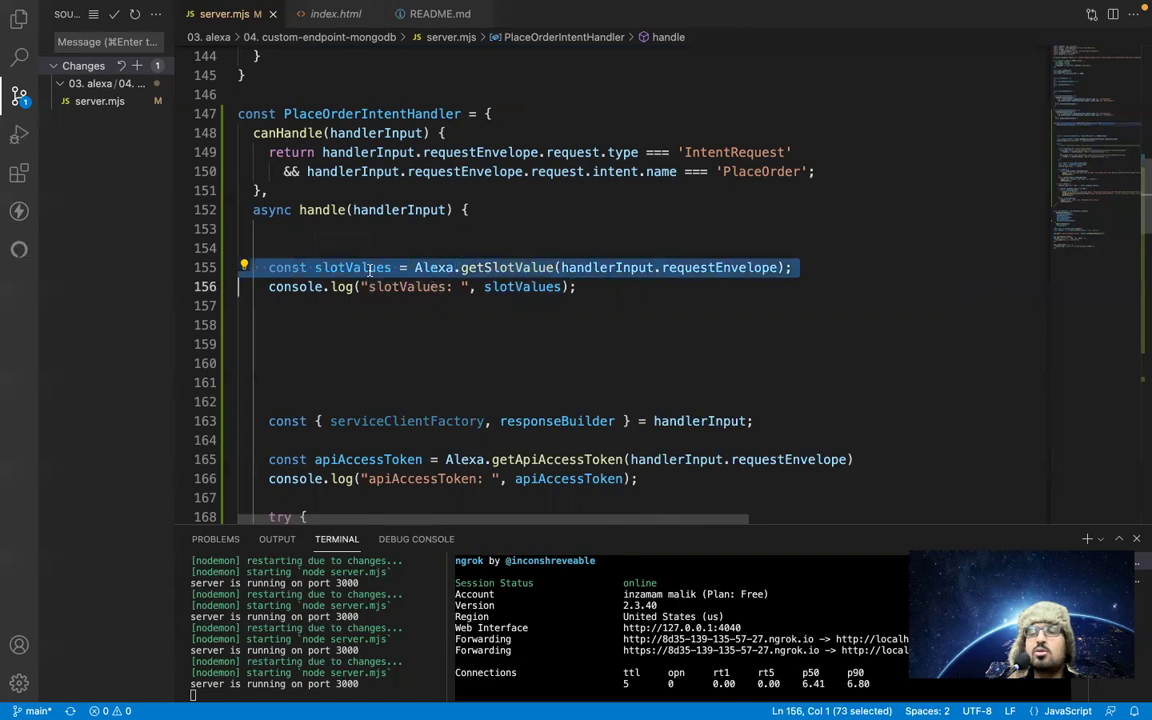
triple_click(411, 287)
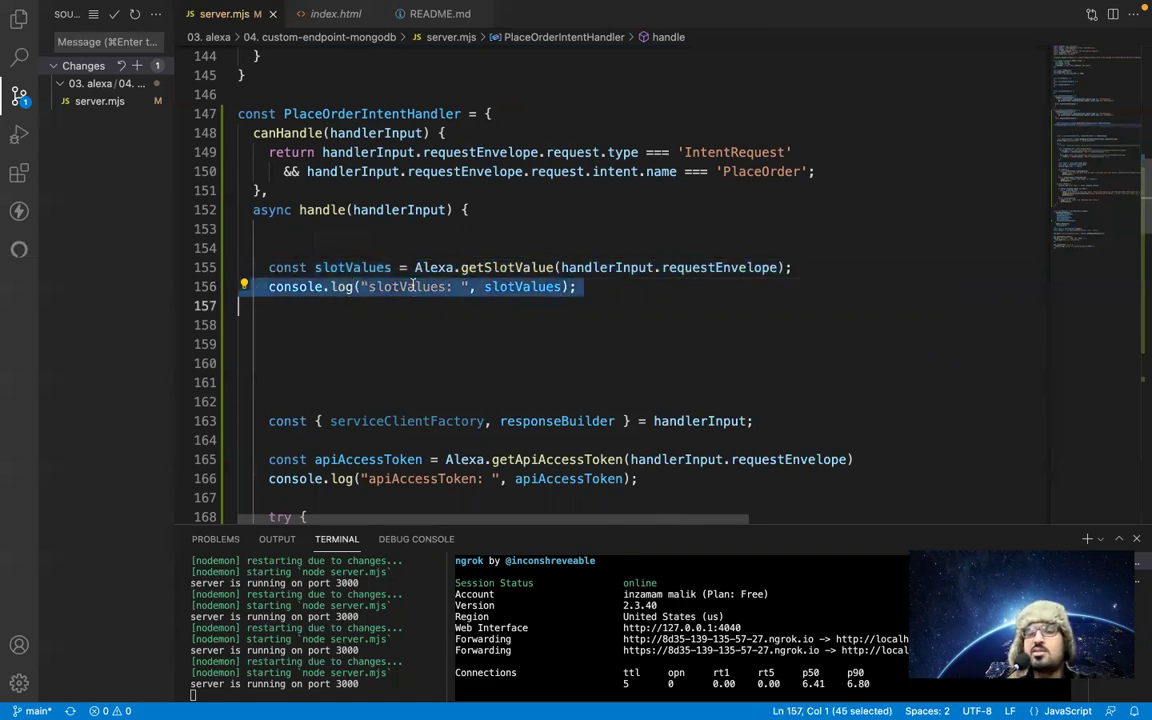
left_click(405, 372)
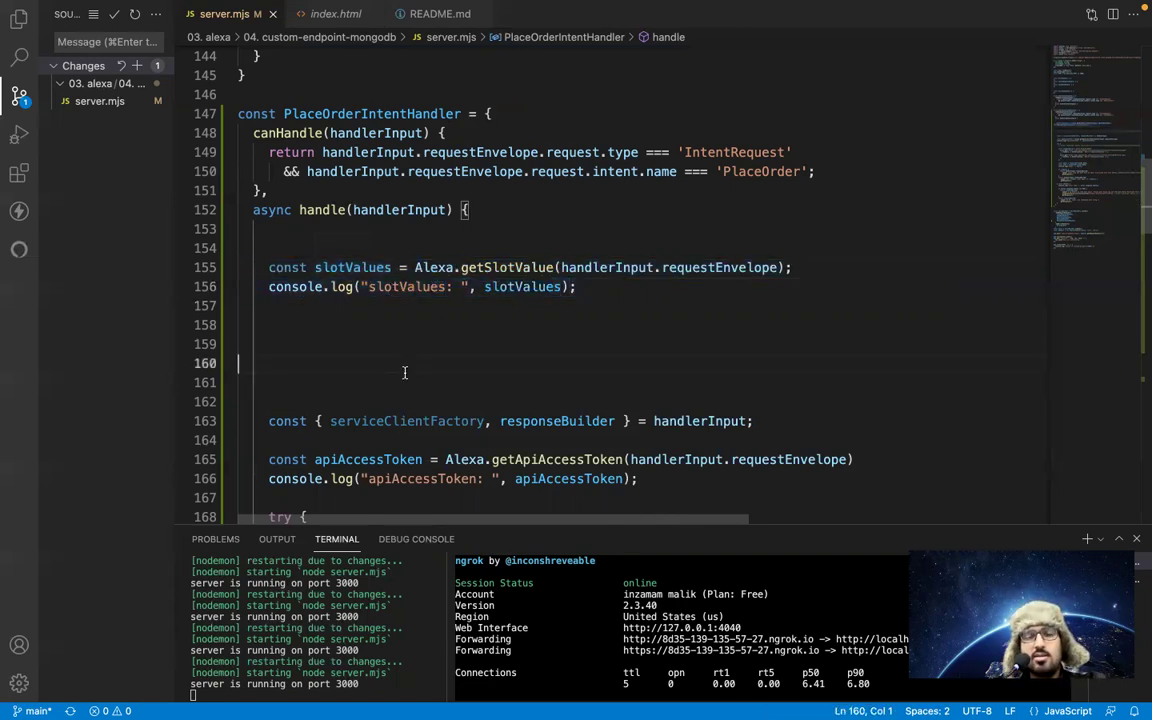
left_click_drag(266, 287, 588, 287)
left_click(611, 288)
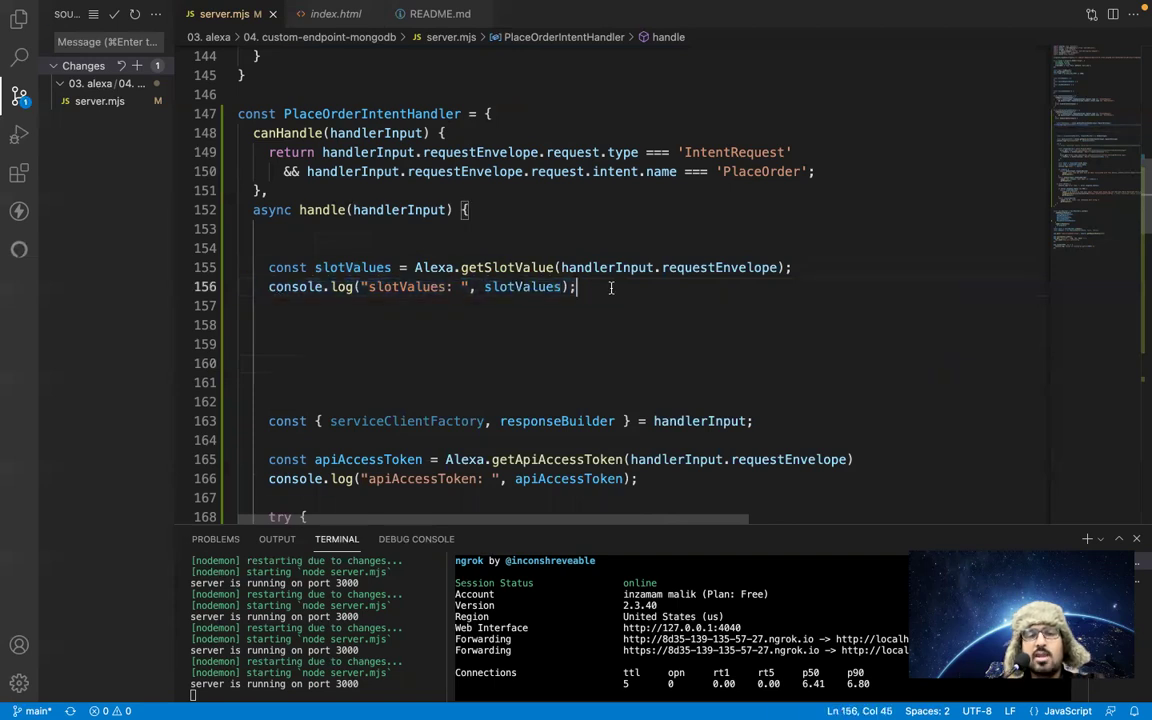
double_click(510, 288)
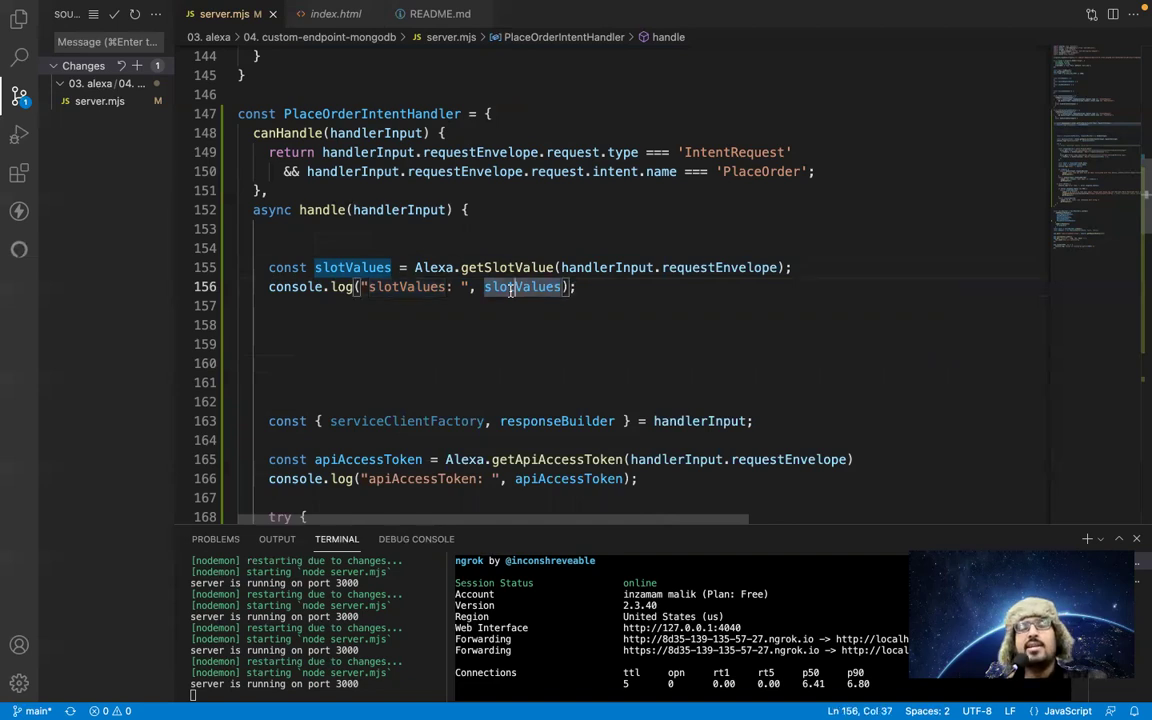
Switch to the Alexa developer console's test simulator and send the utterance "ask malik restaurant place order".
key("ctrl+Left")
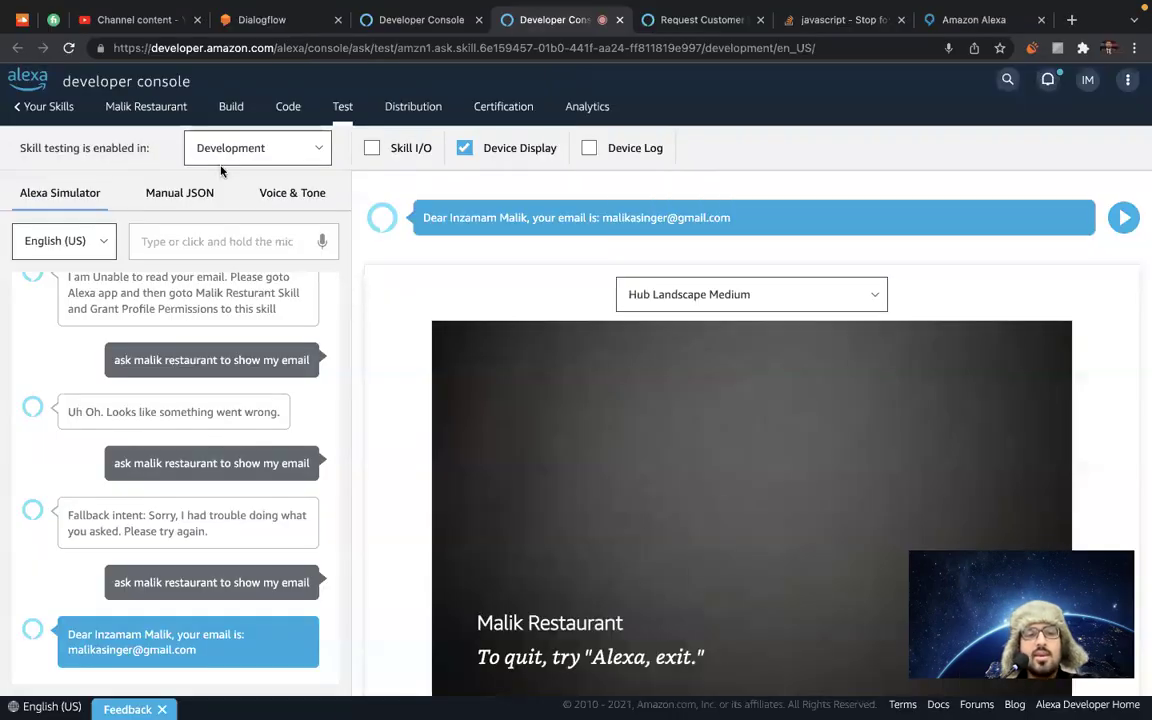
left_click(200, 148)
left_click(128, 285)
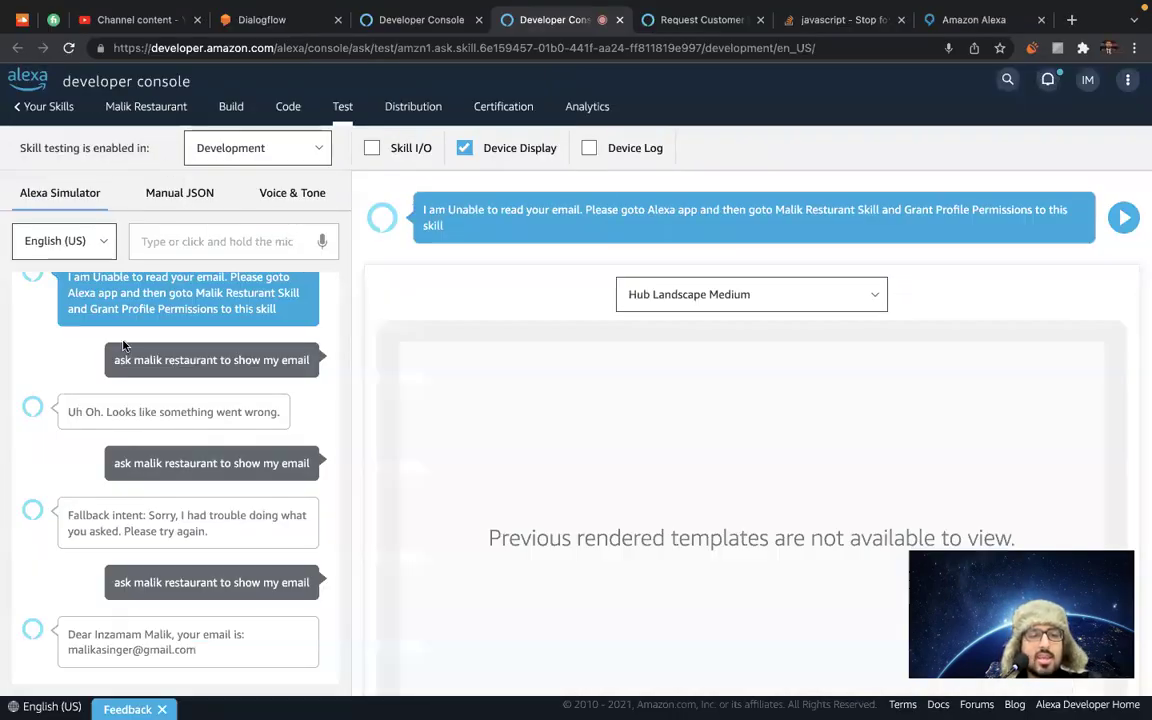
left_click_drag(113, 360, 217, 362)
key("super+c")
left_click(195, 244)
key("super+v")
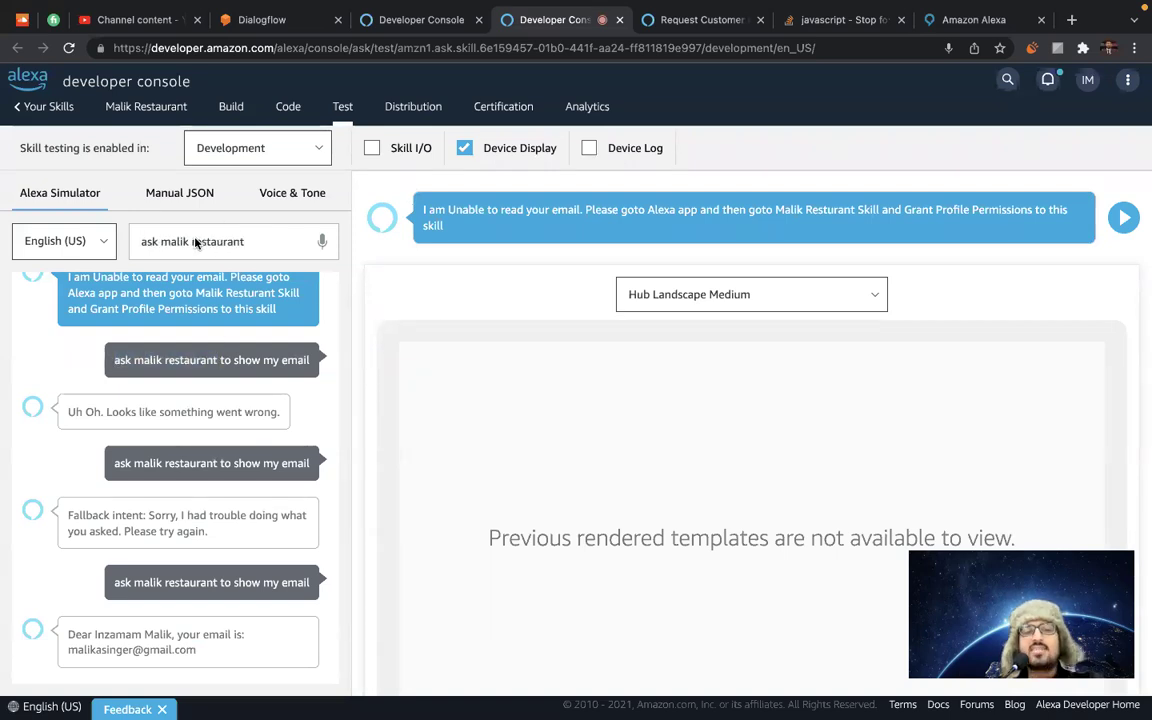
type("place order")
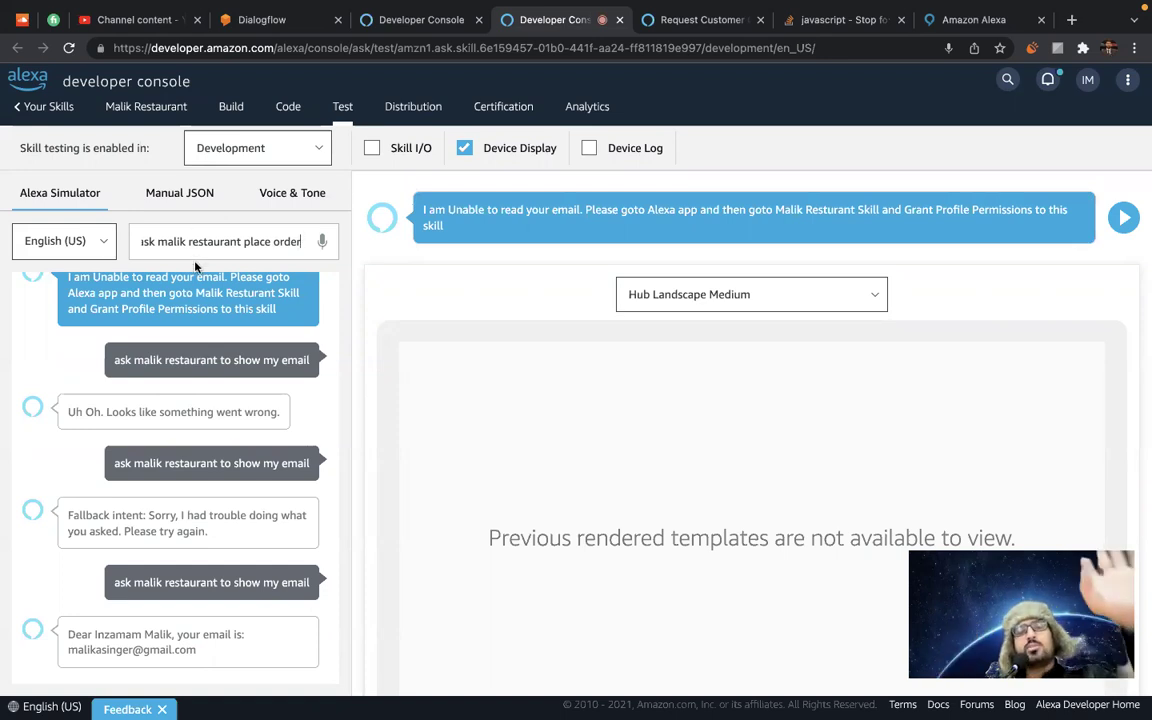
key("Return")
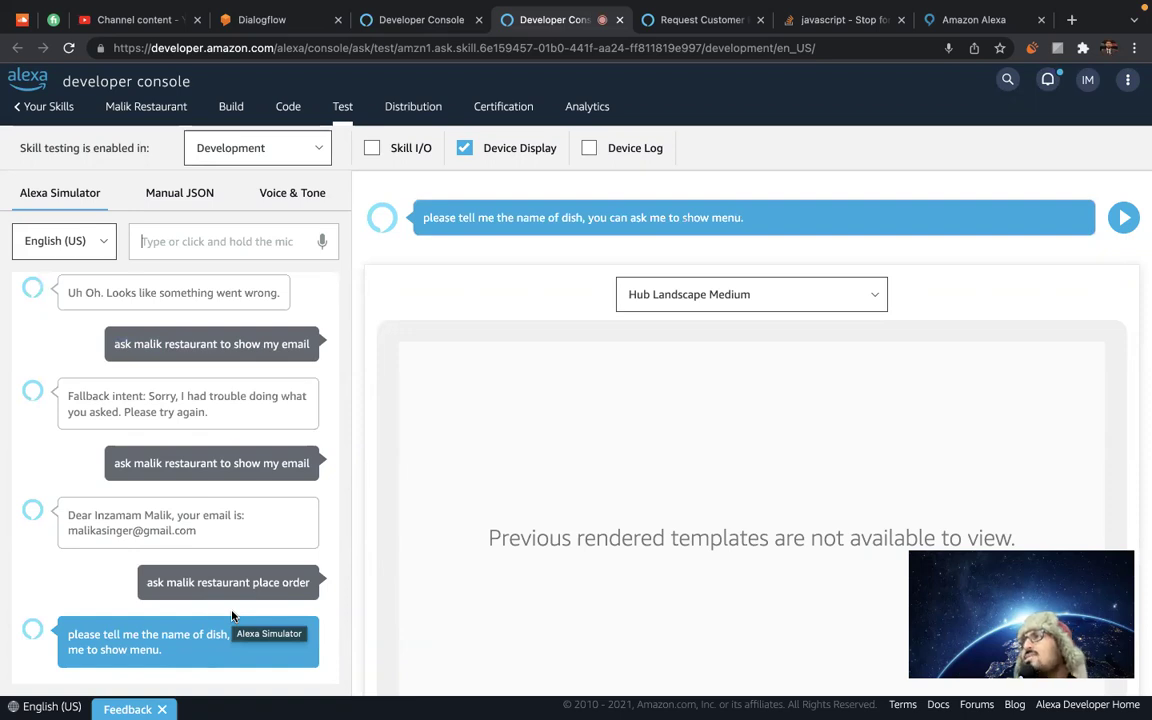
Check the server's terminal output in the code editor for the slotValues log, and return to the Alexa simulator.
triple_click(186, 581)
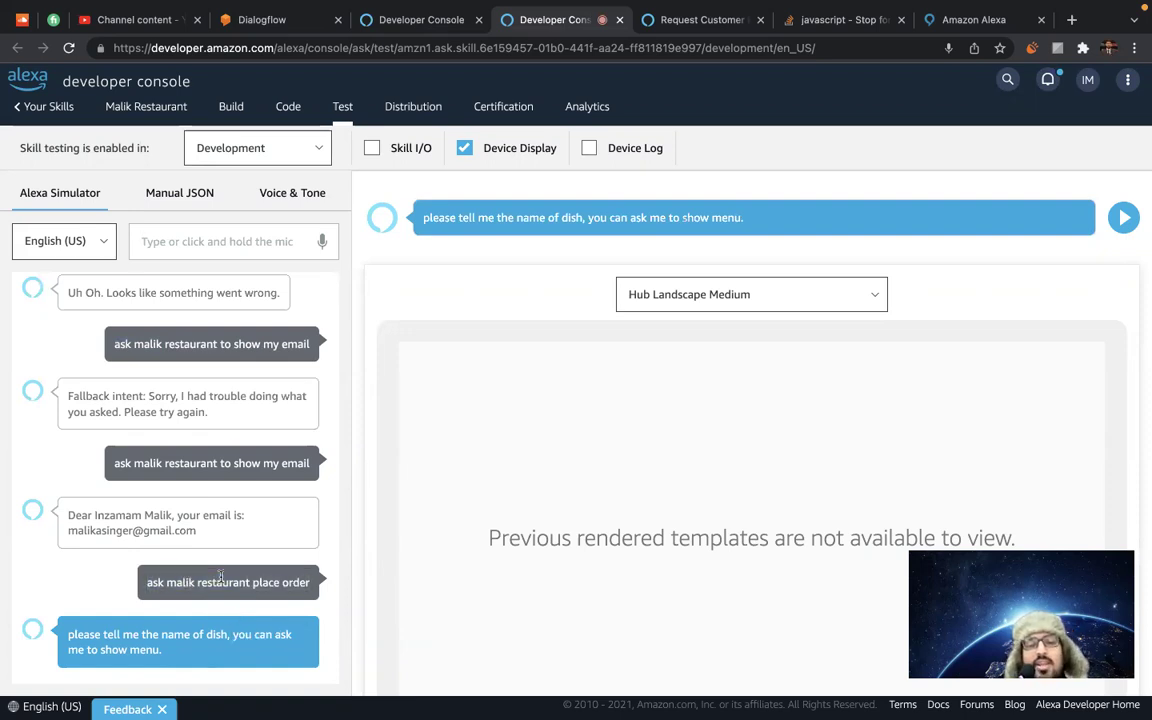
key("ctrl+Right")
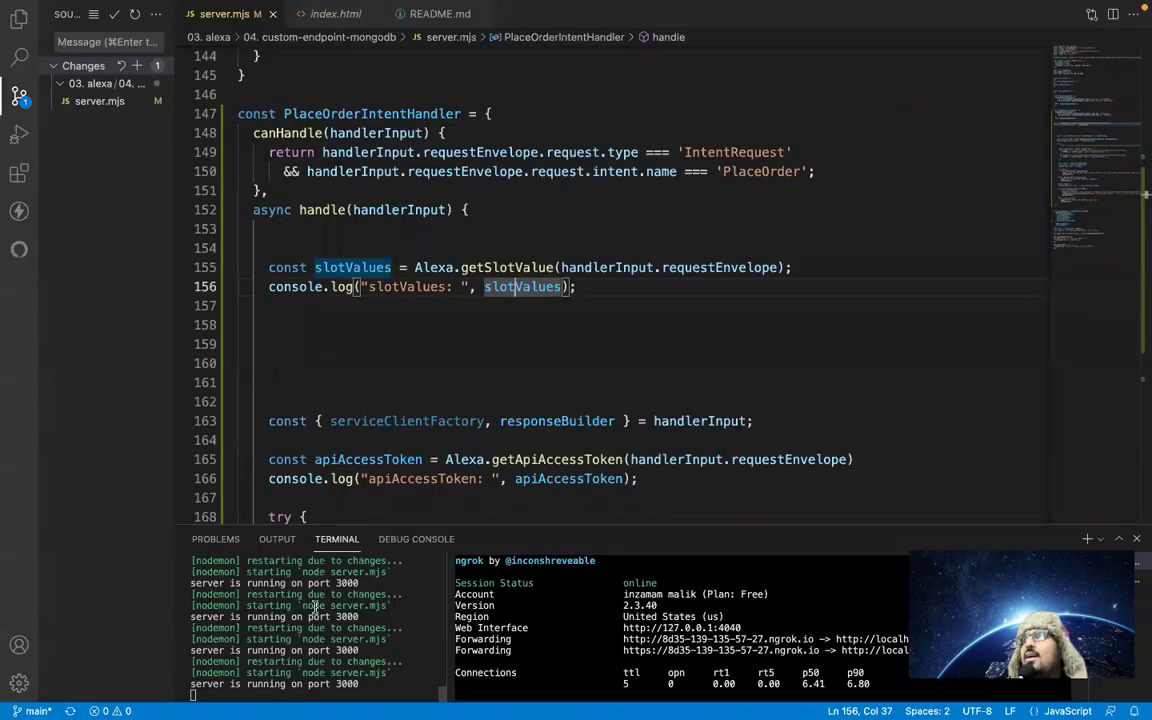
key("ctrl+Left")
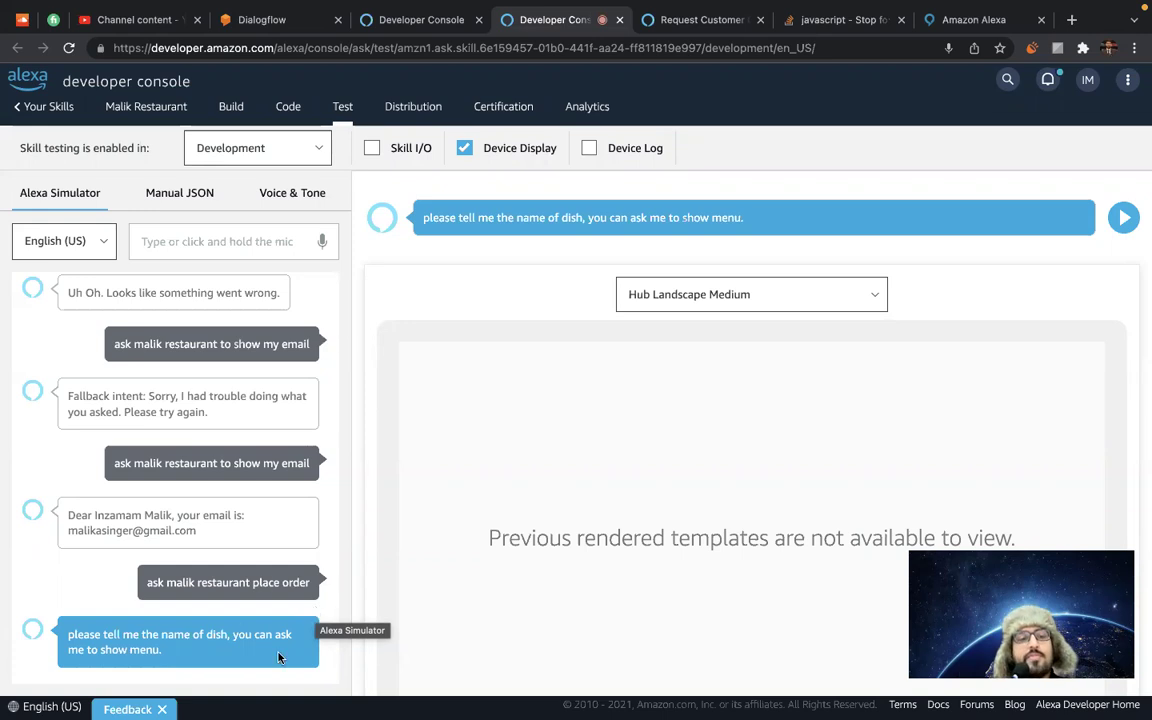
Send the utterance "show menu" in the Alexa simulator and look over the menu on the device display.
left_click(183, 252)
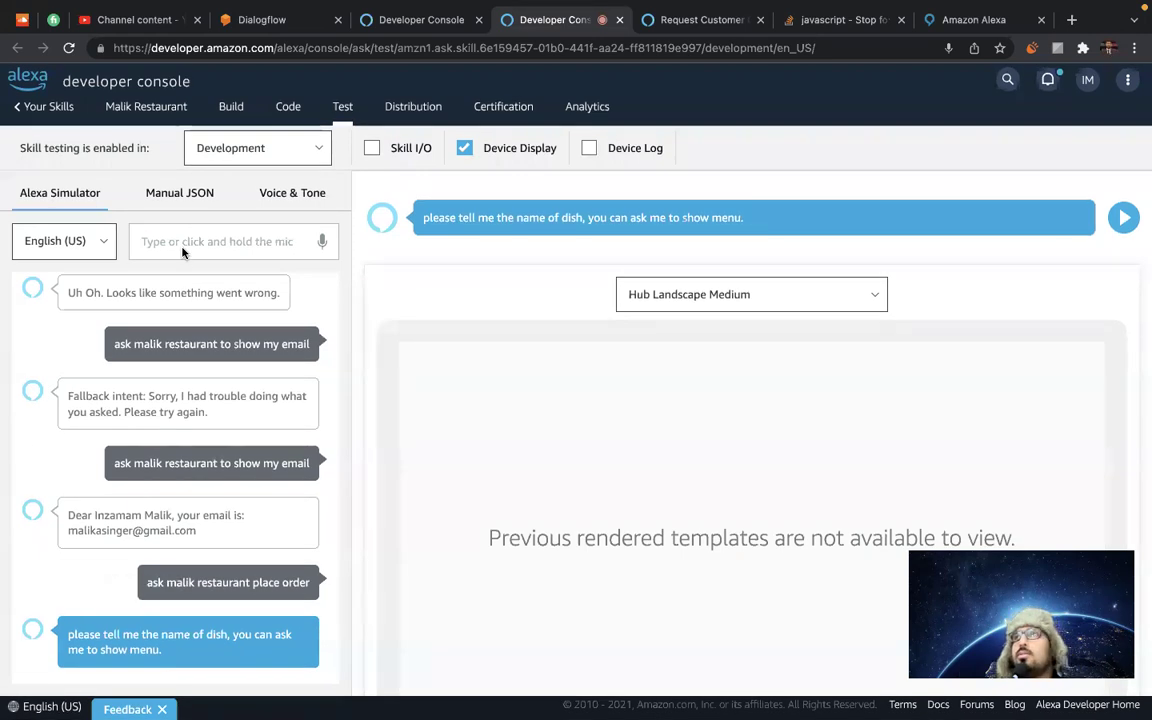
mouse_move(550, 8)
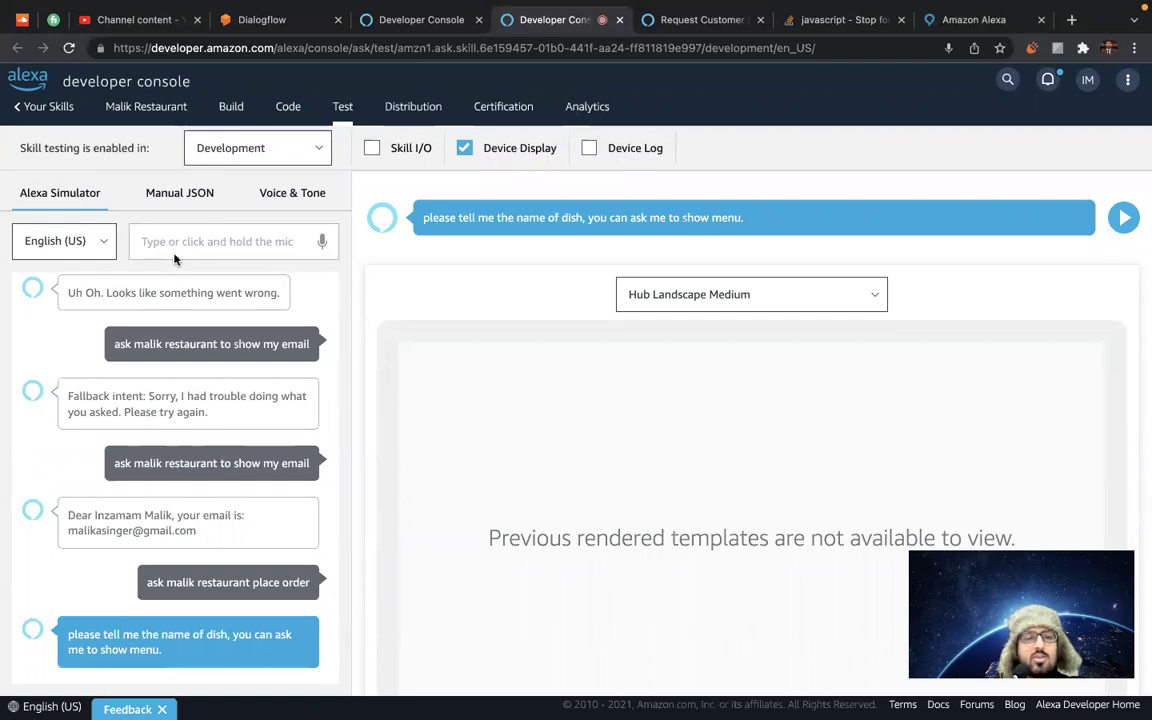
type("show menu")
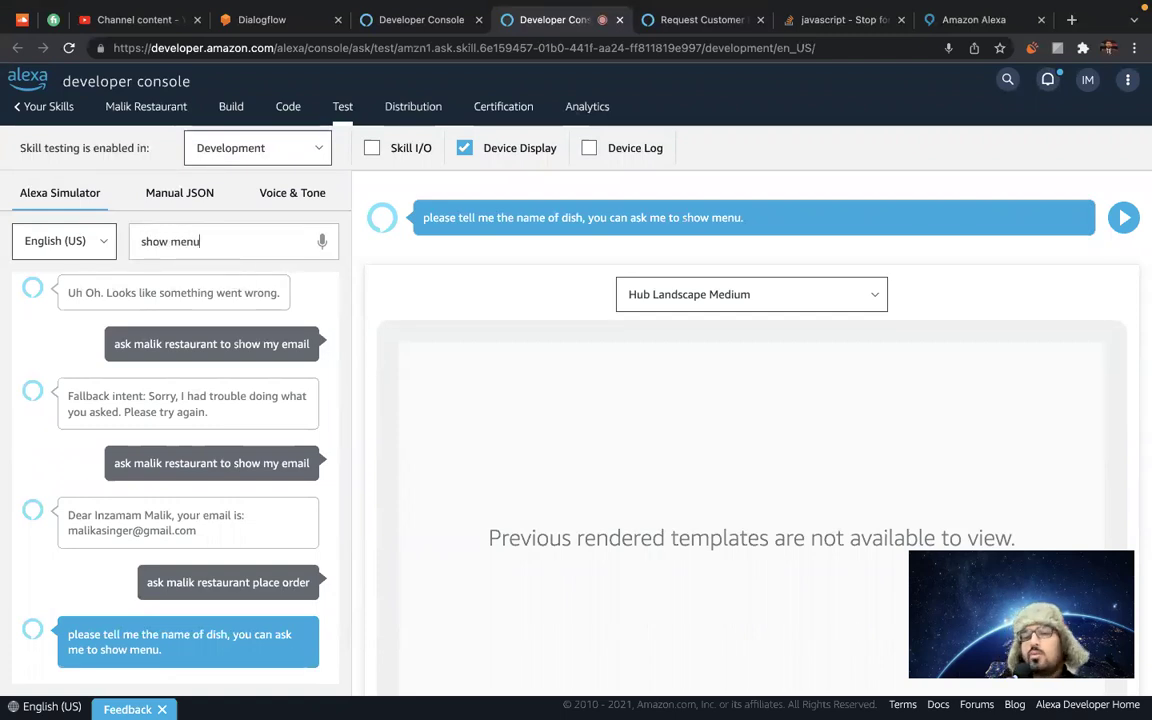
key("Return")
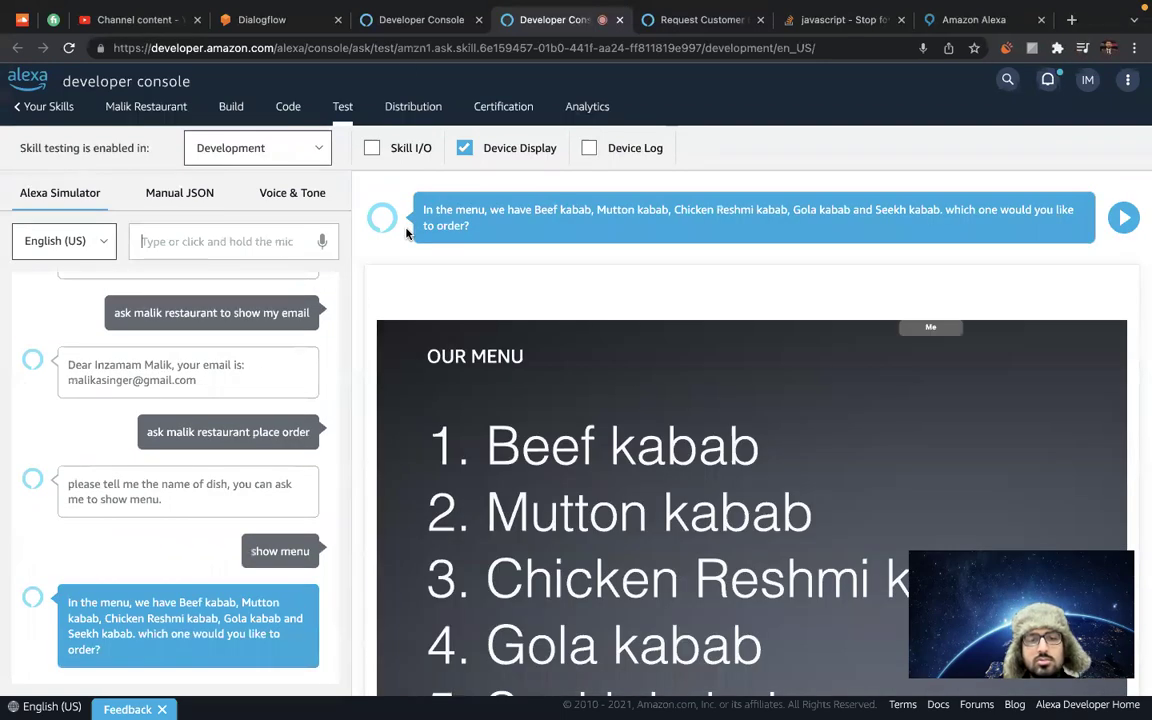
scroll(597, 386, "down", 3)
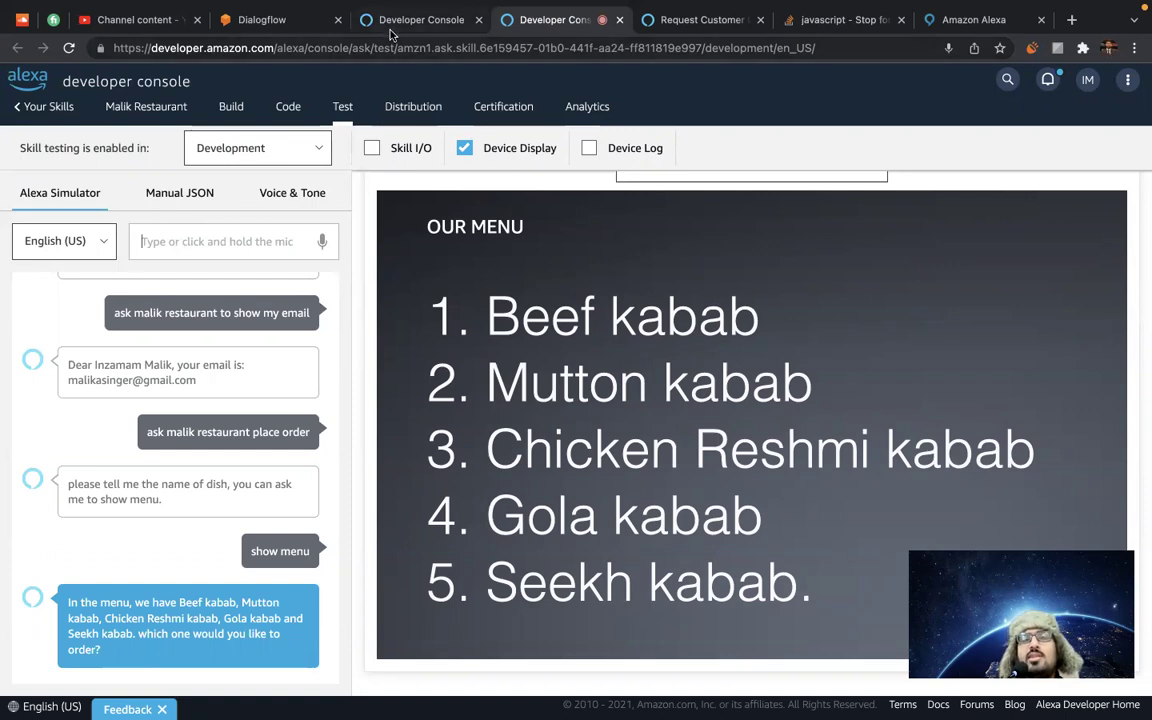
Return to the PlaceOrder intent in the build page and add a sample utterance consisting only of the {dish} slot.
left_click(354, 26)
scroll(349, 375, "down", 3)
scroll(349, 375, "down", 1)
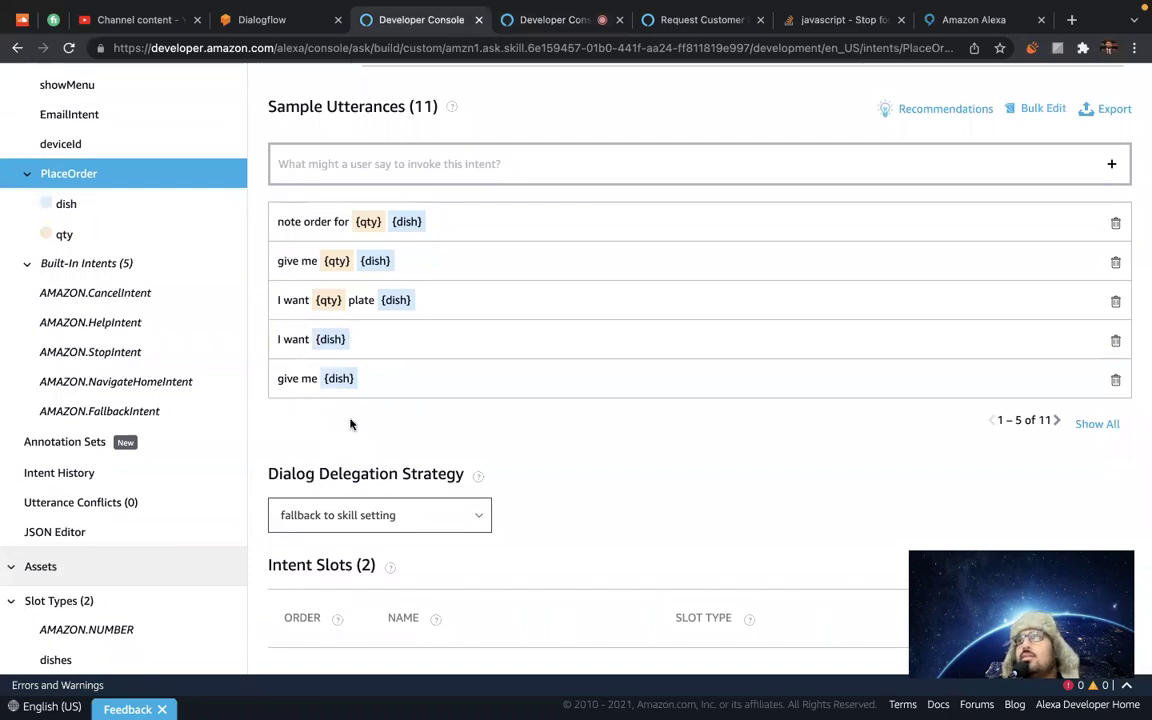
scroll(350, 424, "up", 3)
left_click(352, 234)
type("{")
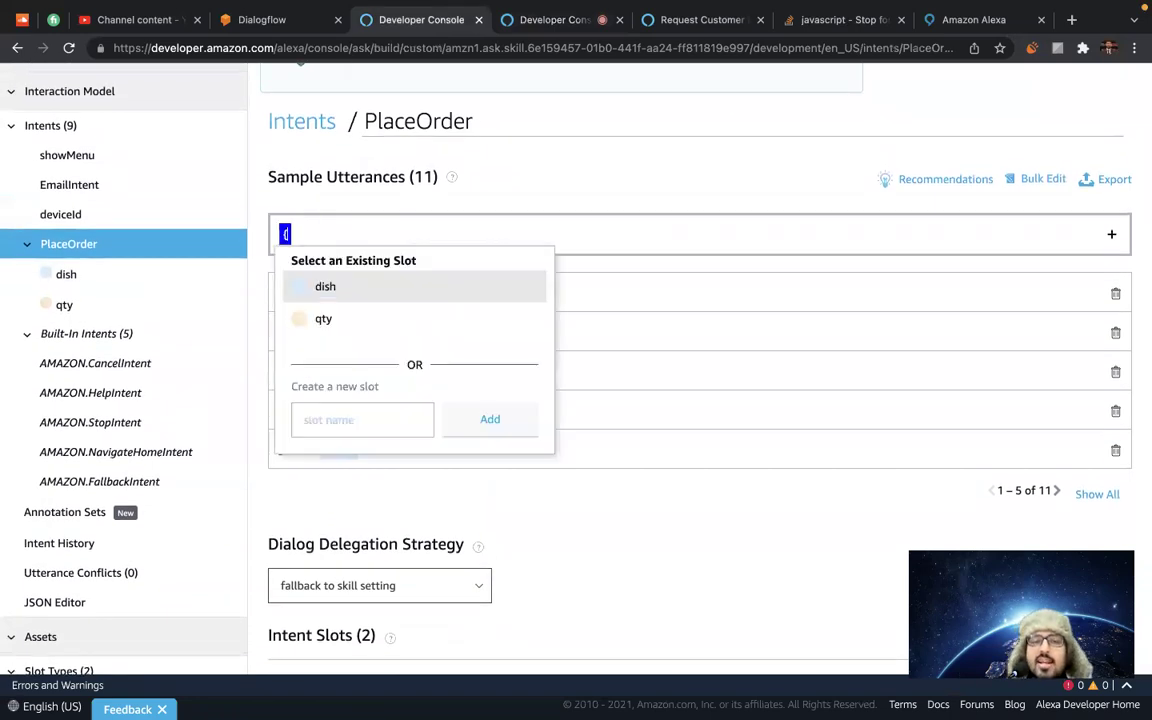
key("Return")
key("Return")
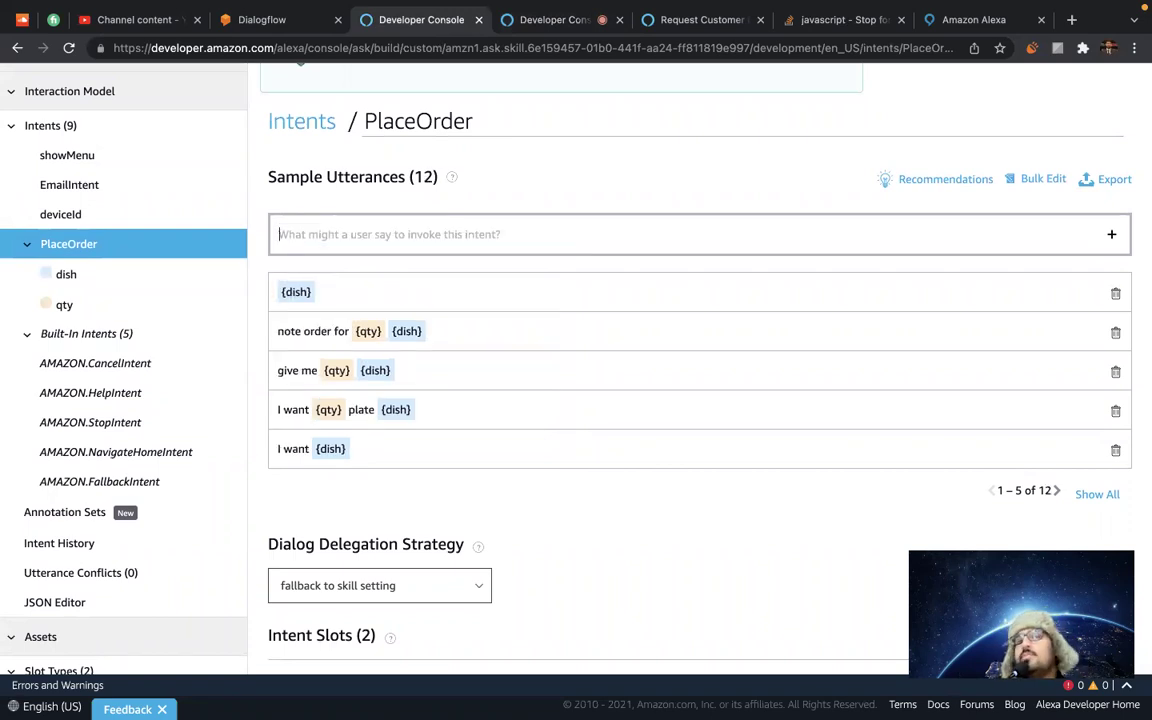
scroll(503, 135, "up", 3)
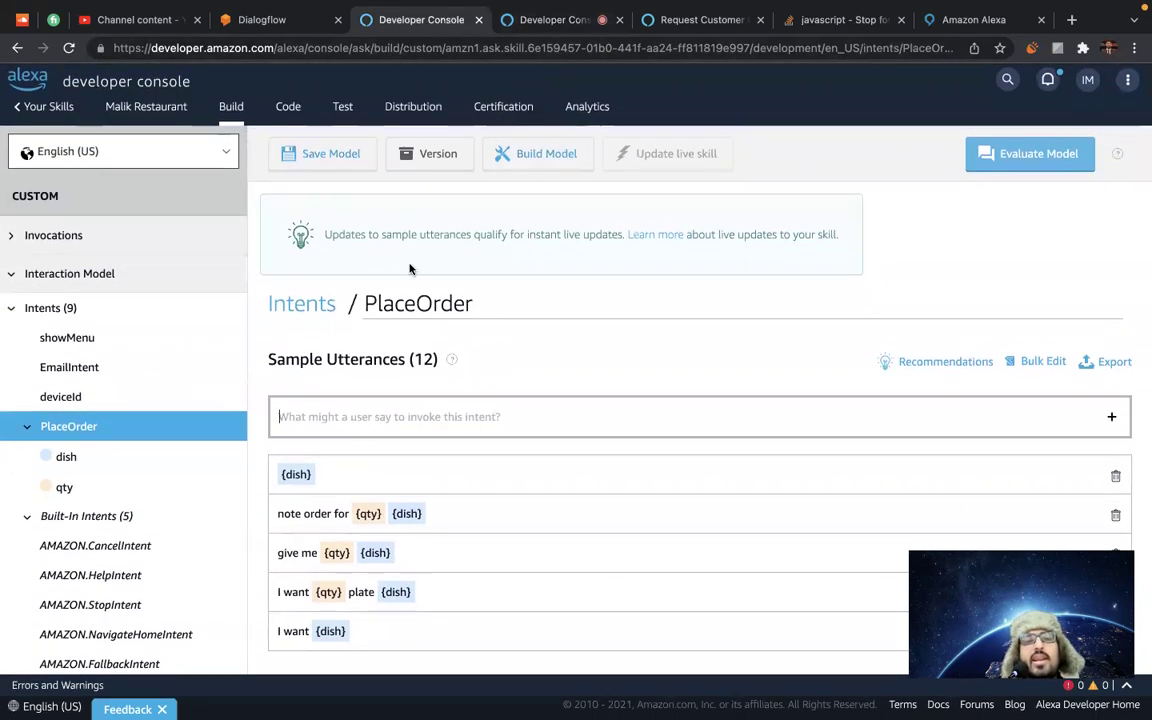
Review the conversation in the test simulator, and return to the PlaceOrder intent's sample utterances.
left_click(572, 22)
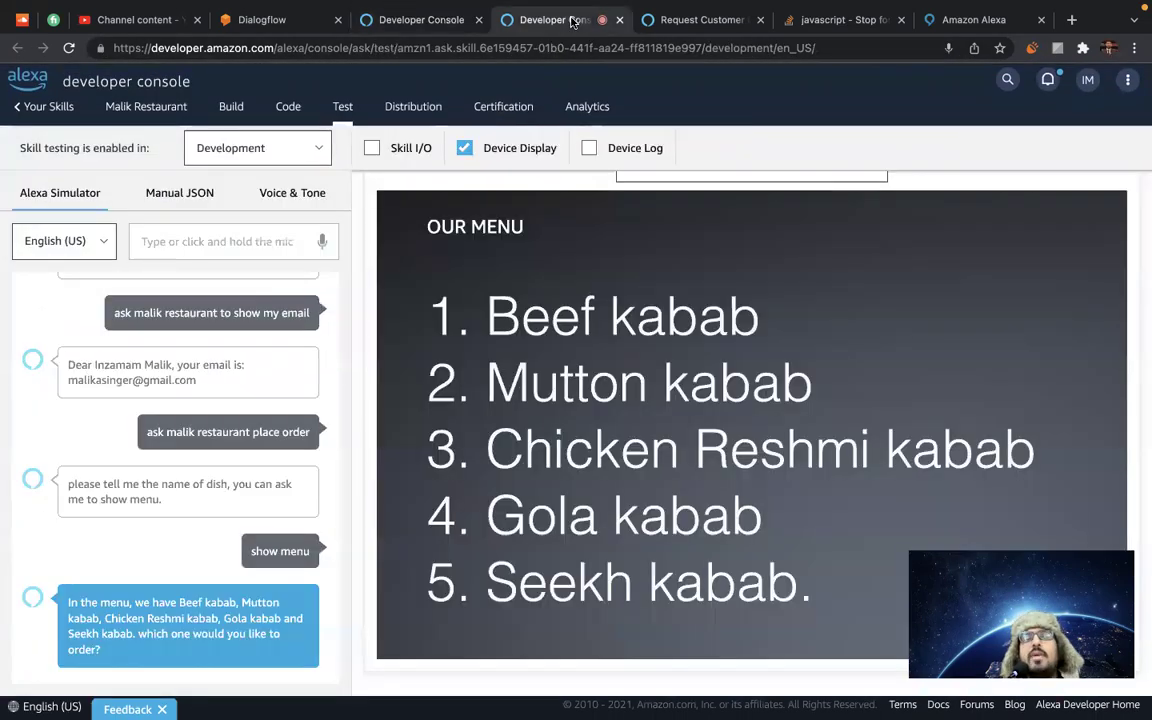
left_click(420, 22)
scroll(411, 298, "down", 3)
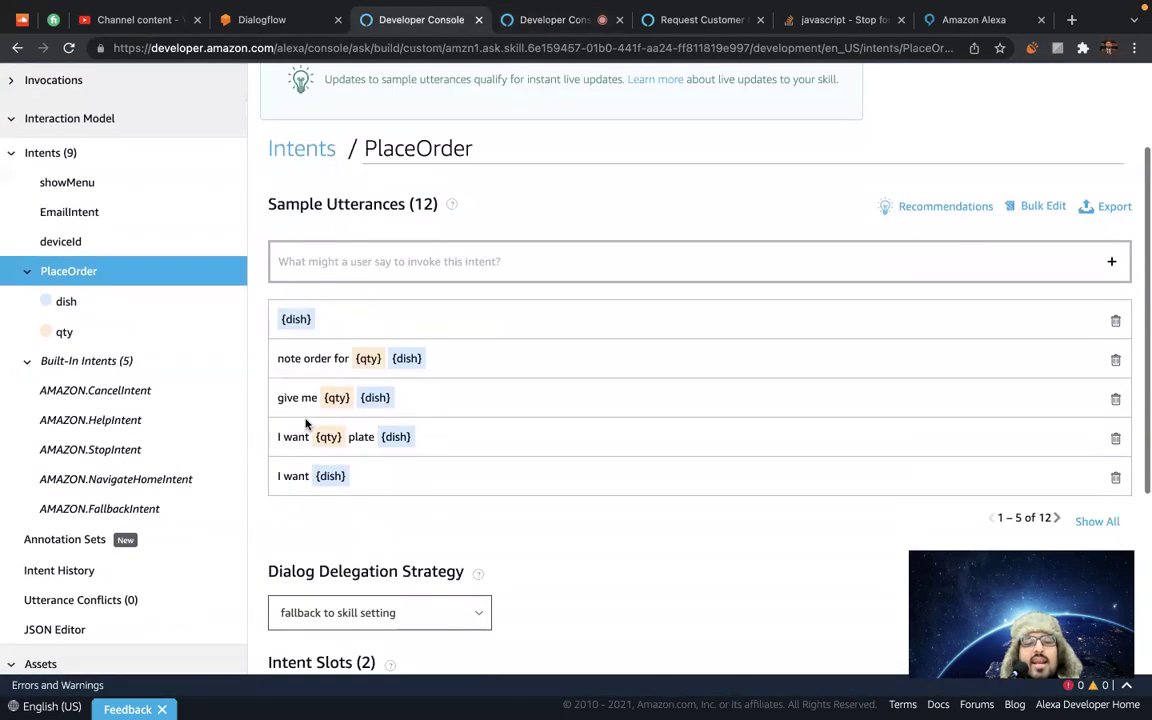